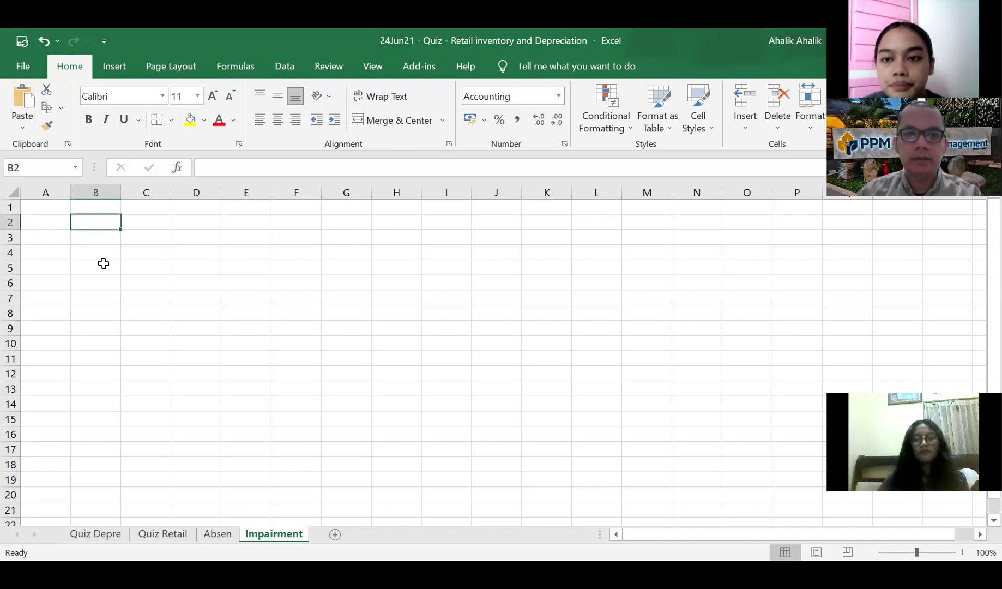
# - Enter the title "PSAK 48 - Penurunan nilai (impairment)" in cell B2 of the Impairment sheet
pyautogui.write('PSAK 48 - ')
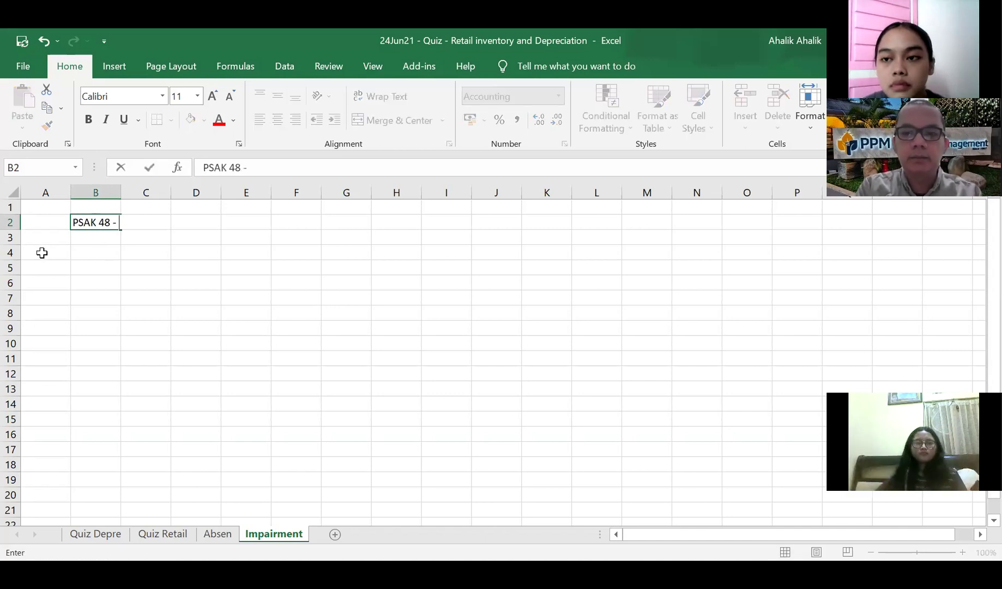
pyautogui.write('Penurunan ni')
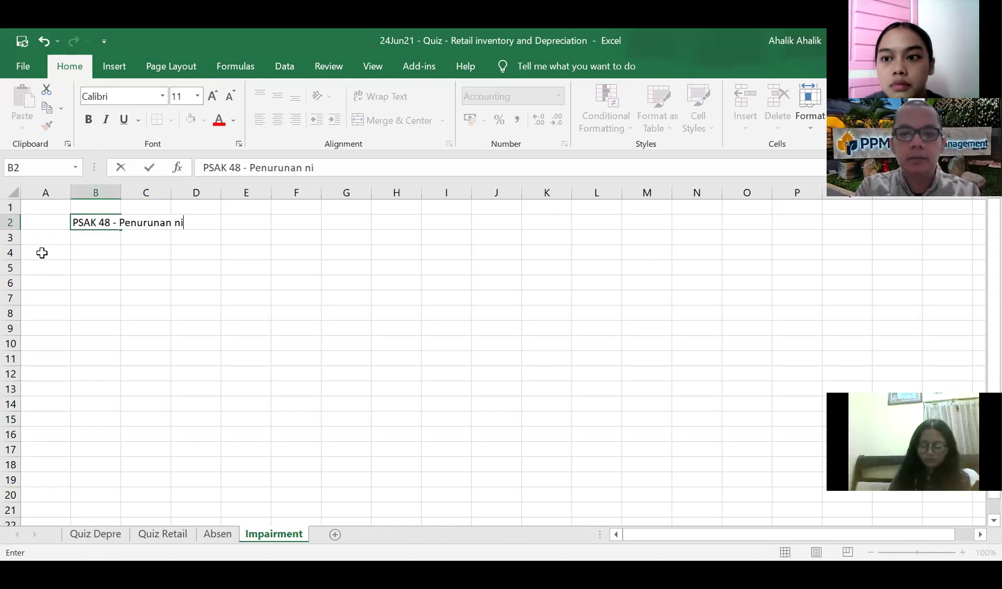
pyautogui.write('lai (impa')
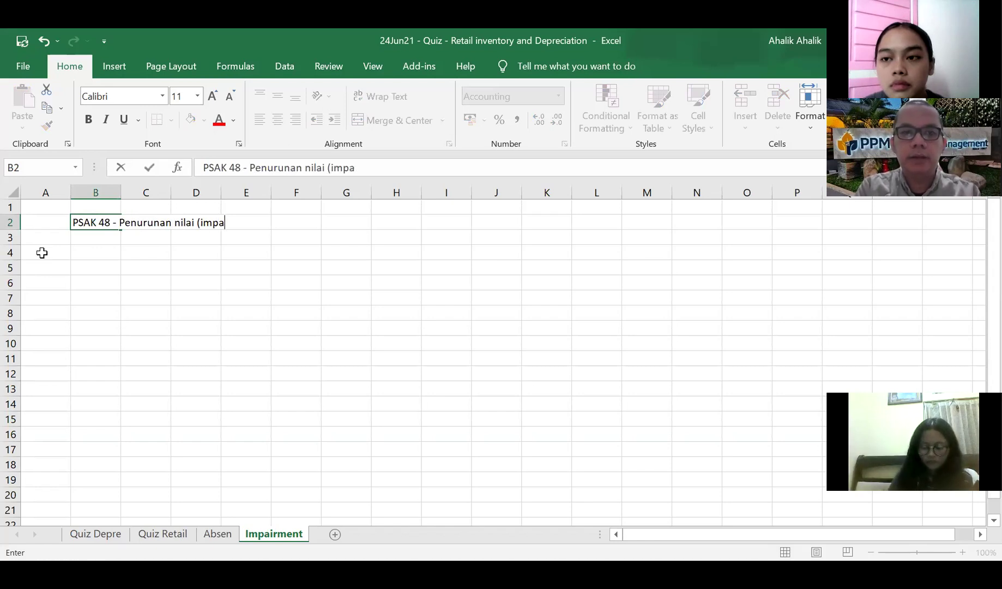
pyautogui.write('irme')
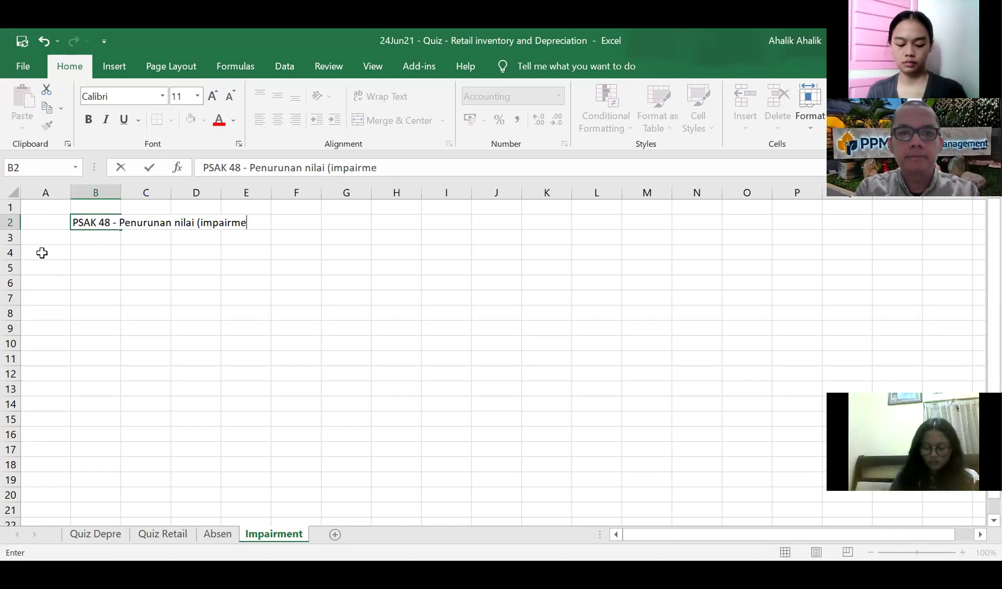
pyautogui.write('nt)')
pyautogui.press('Return')
pyautogui.press('Return')
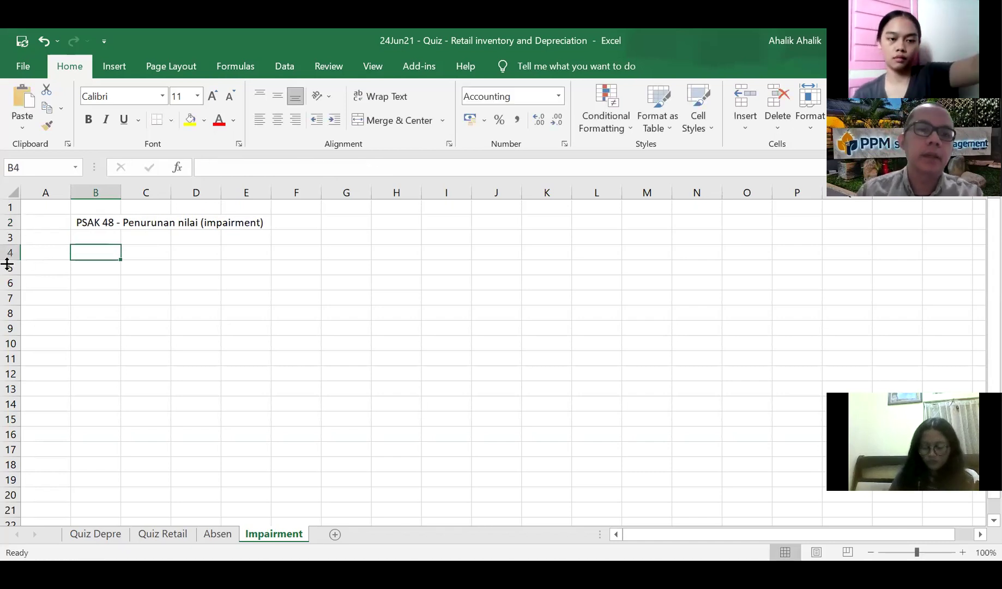
# - Format all cells of the Impairment sheet in bold Arial
pyautogui.click(11, 192)
pyautogui.click(89, 119)
pyautogui.click(163, 96)
pyautogui.click(102, 241)
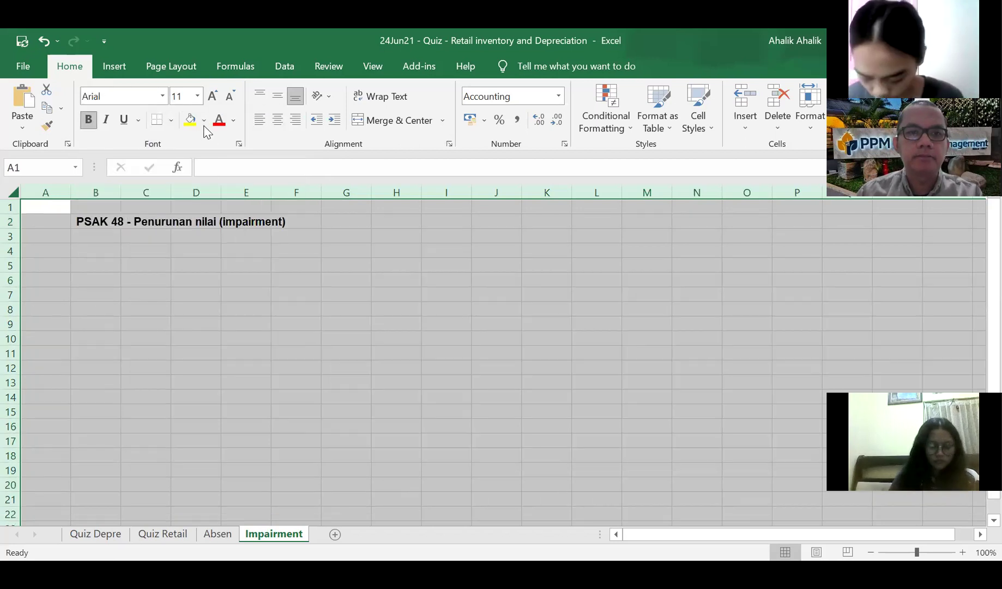
pyautogui.click(286, 292)
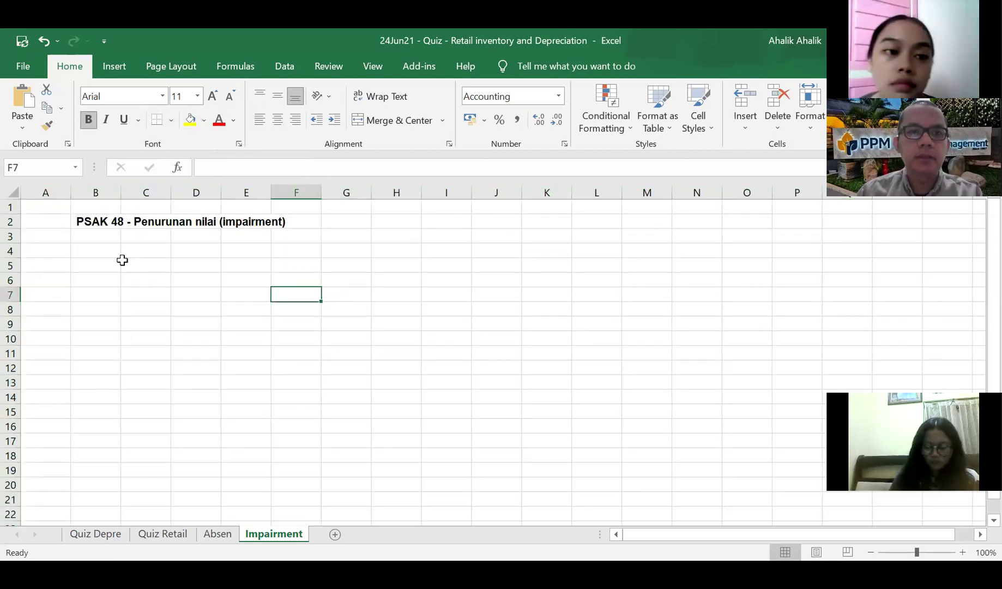
# - Enter the heading "Ciri2 adanya impairment :" in cell B4
pyautogui.click(76, 277)
pyautogui.click(86, 266)
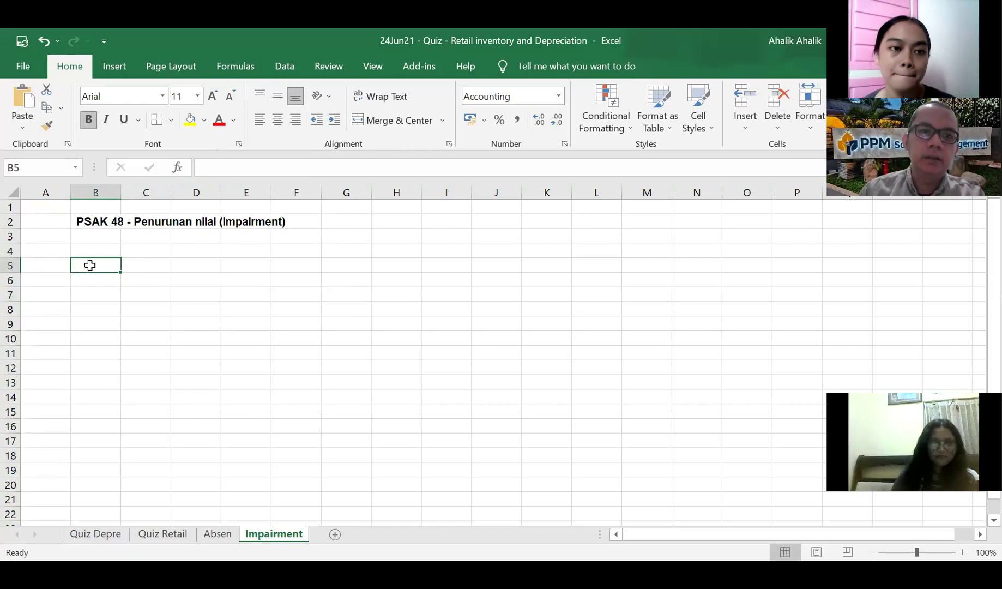
pyautogui.click(101, 252)
pyautogui.write('C')
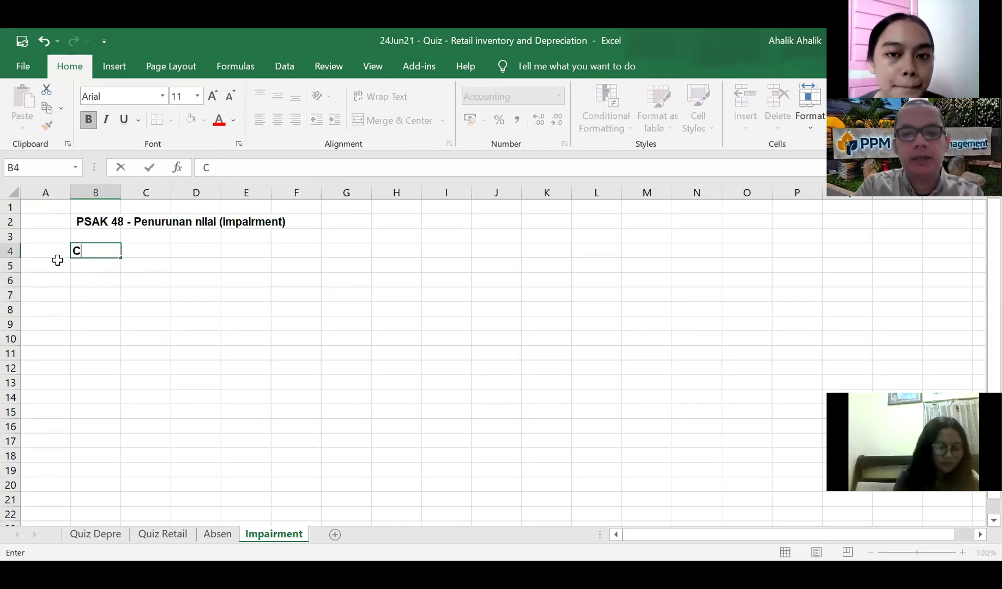
pyautogui.write('iri2 adanya impa')
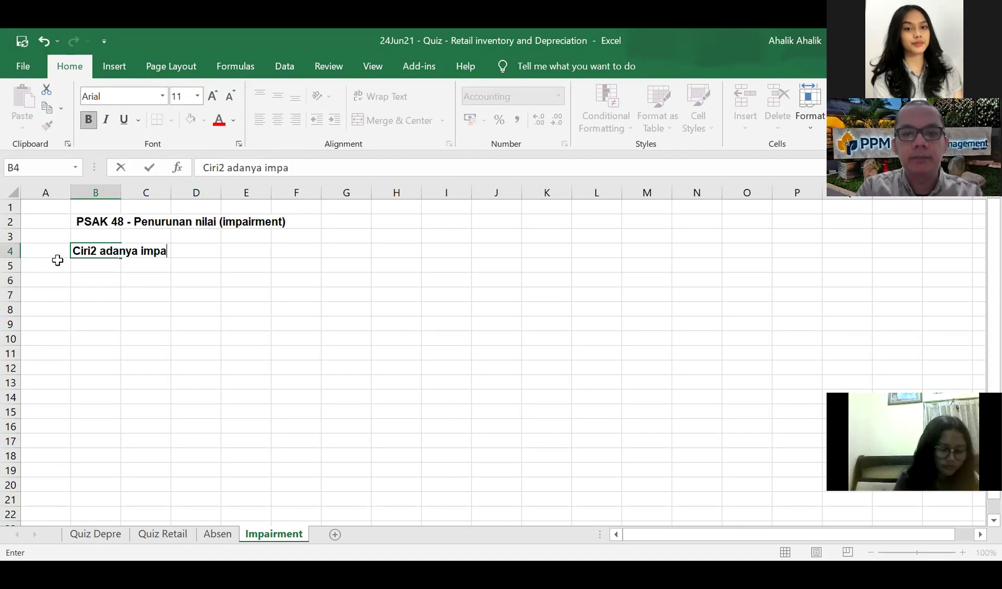
pyautogui.write('irment :')
pyautogui.press('Return')
# - Add the first list item "1. Aus (obsolete)" in cell B5
pyautogui.write('1.')
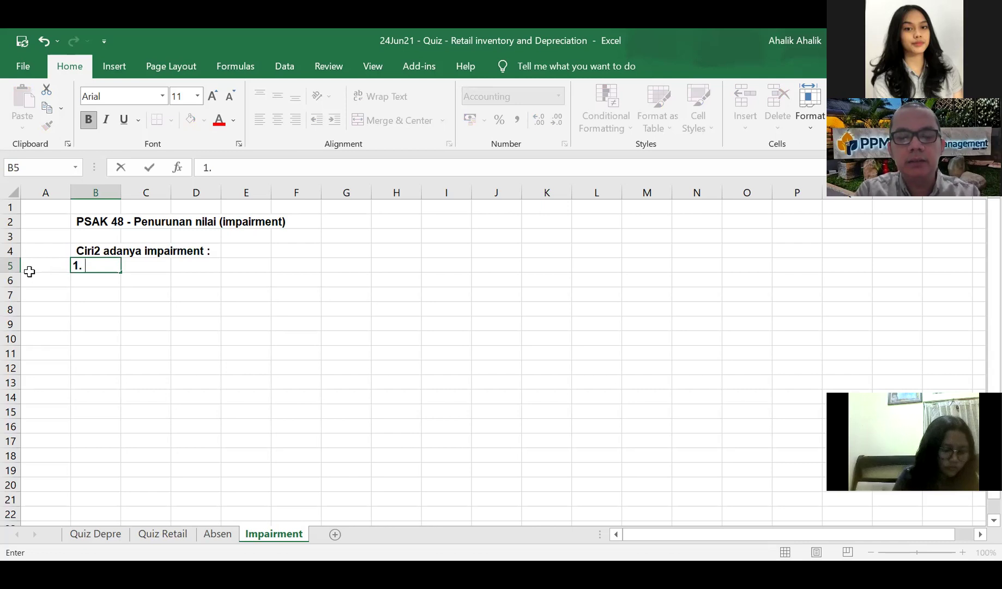
pyautogui.write('Aus (')
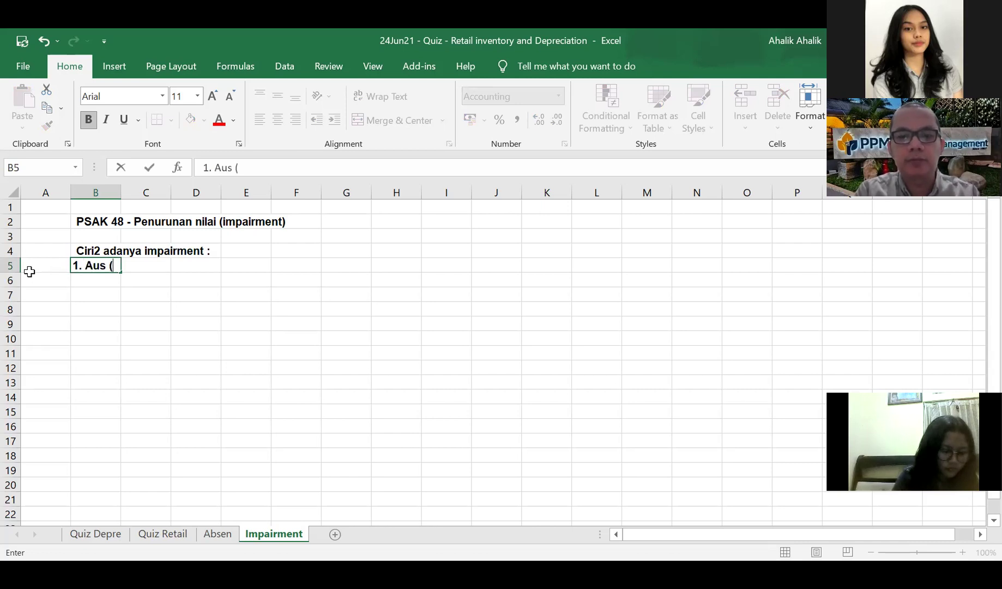
pyautogui.write('obso')
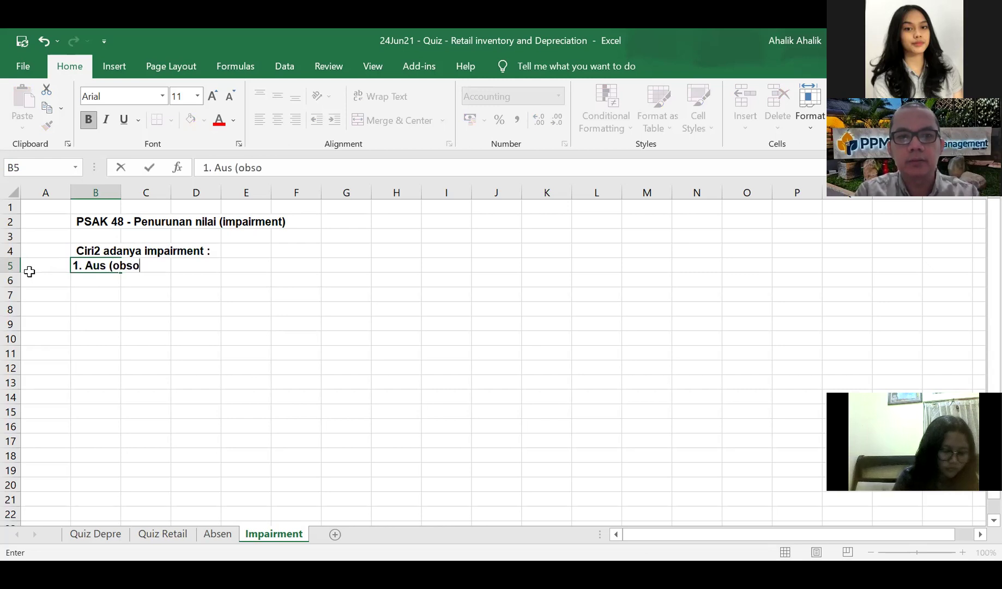
pyautogui.write('lete)')
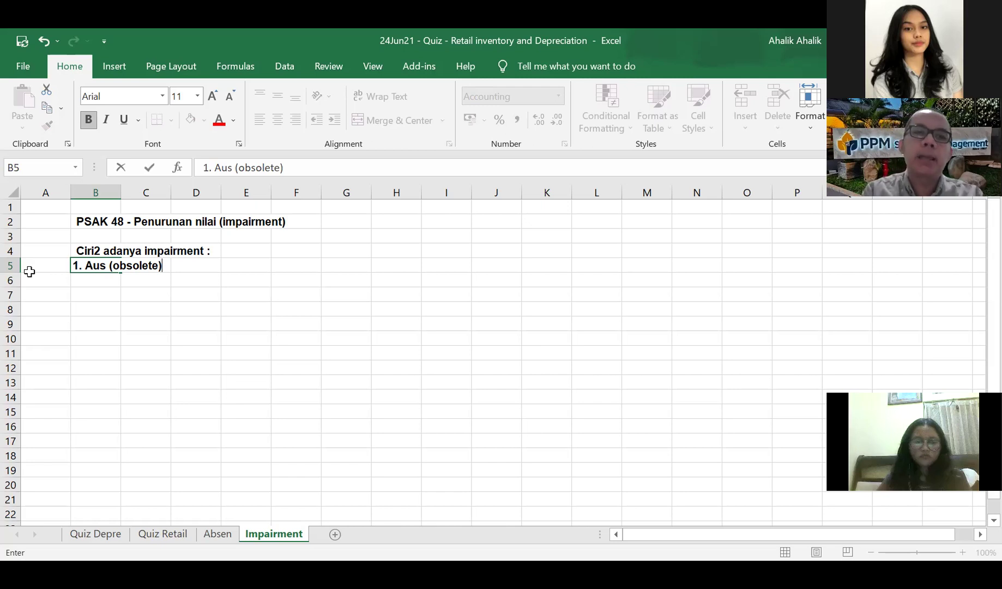
pyautogui.press('Return')
# - Add the second list item "2. Jika levelnya perusahaan, maka terjadi rugi terus menerus" in cell B6
pyautogui.write('2.')
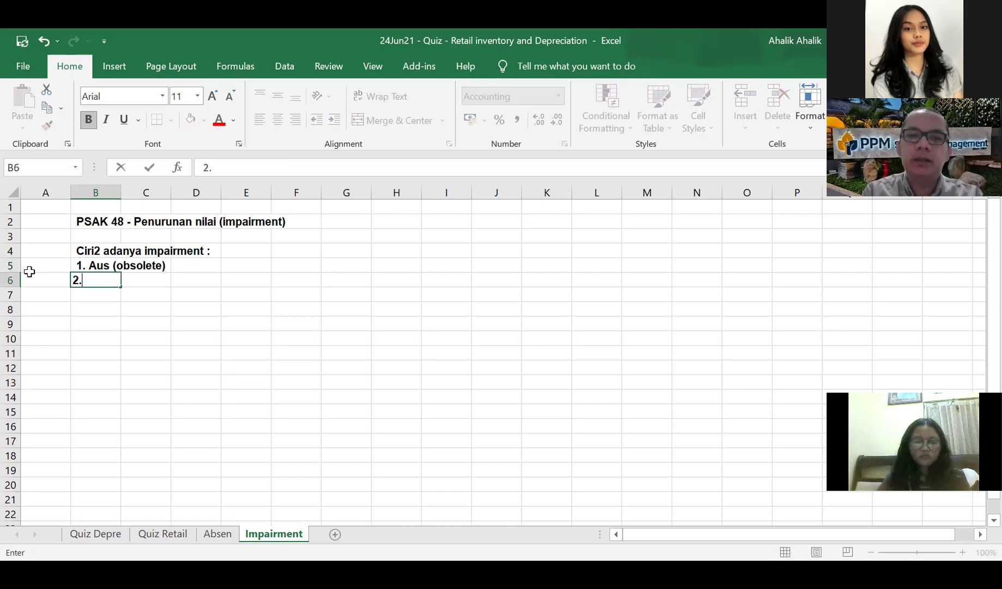
pyautogui.write(' Jika ')
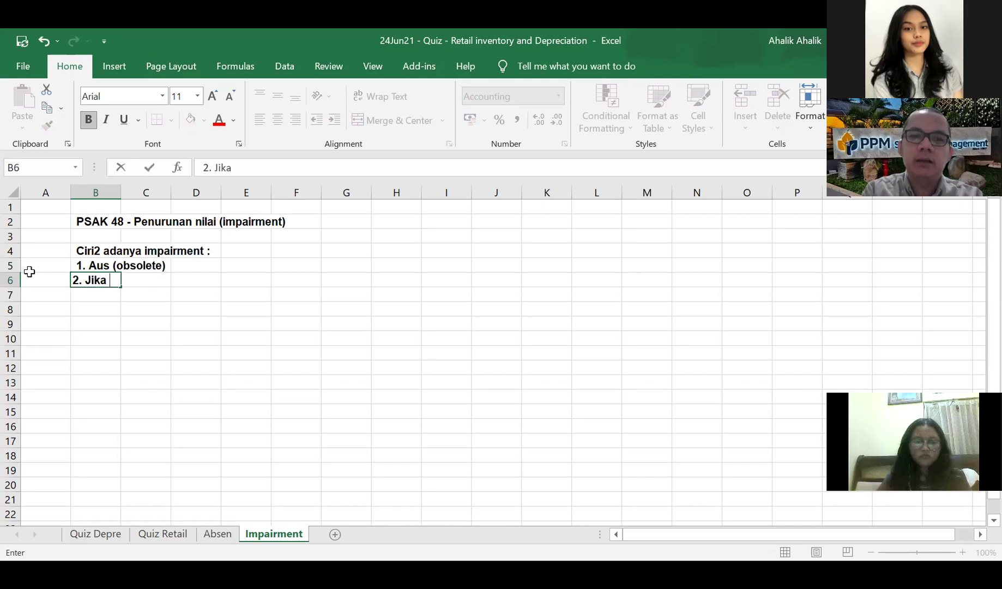
pyautogui.write('levelnya peru')
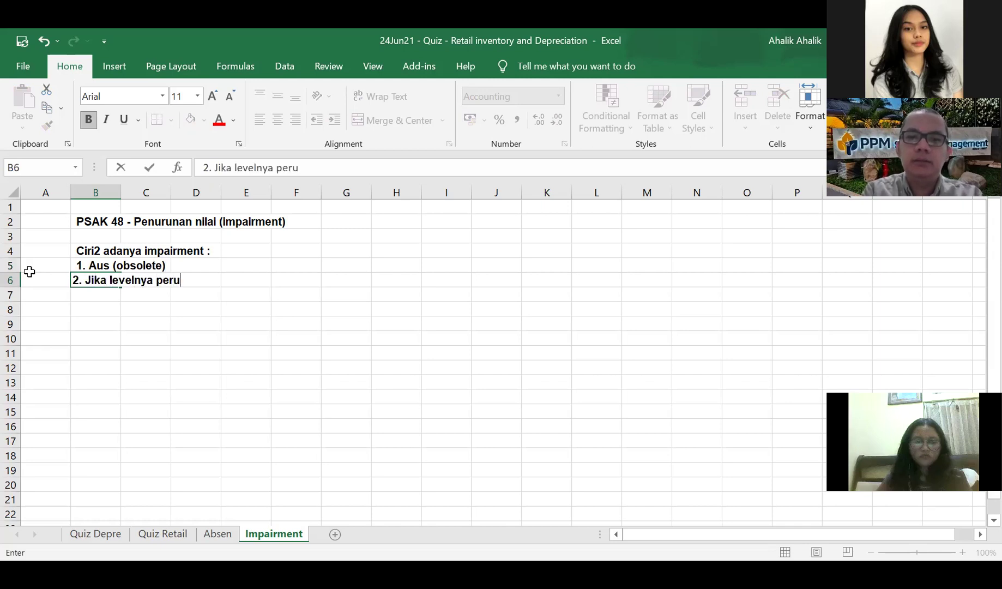
pyautogui.write('sahaan, mak')
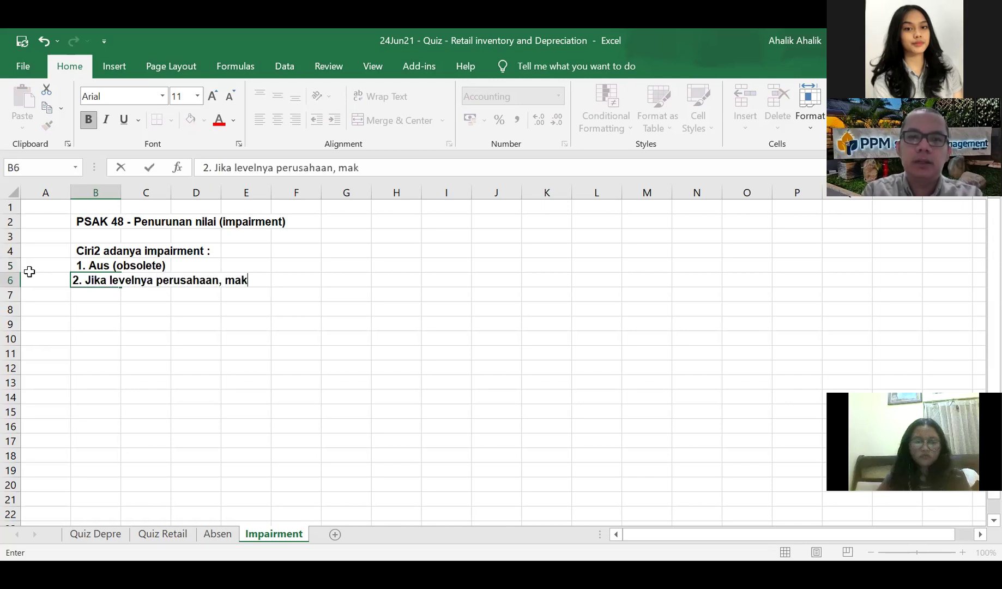
pyautogui.write('a terja')
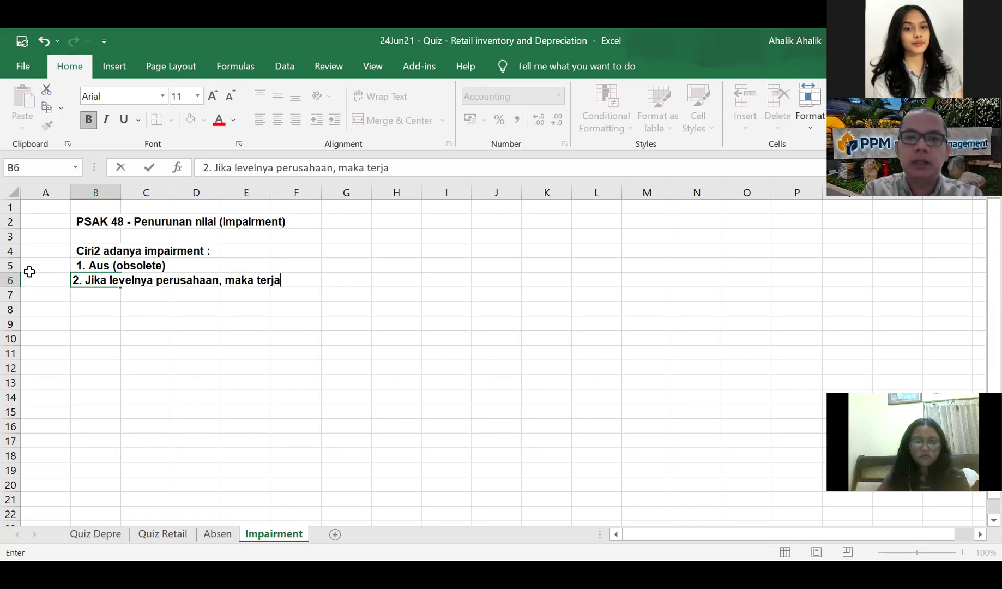
pyautogui.write('dirugi')
pyautogui.press('BackSpace')
pyautogui.press('BackSpace')
pyautogui.press('BackSpace')
pyautogui.press('BackSpace')
pyautogui.write('ru')
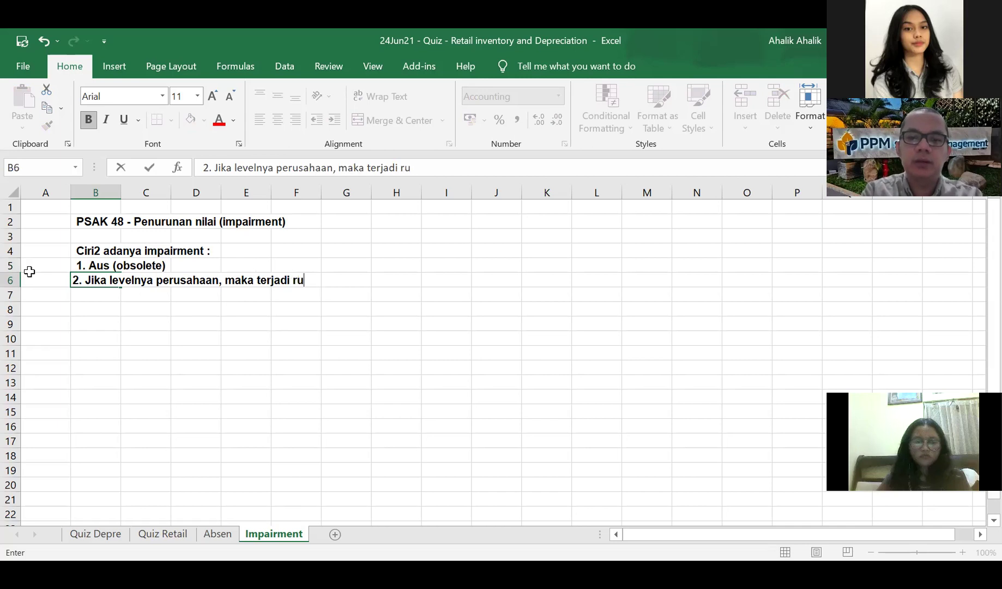
pyautogui.write('gi teru')
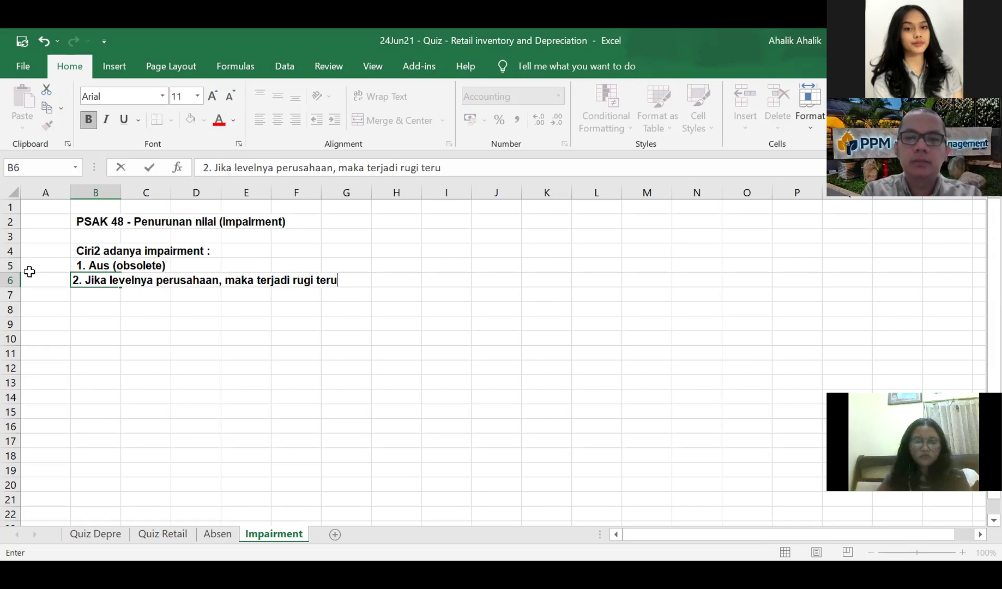
pyautogui.write('s menerus')
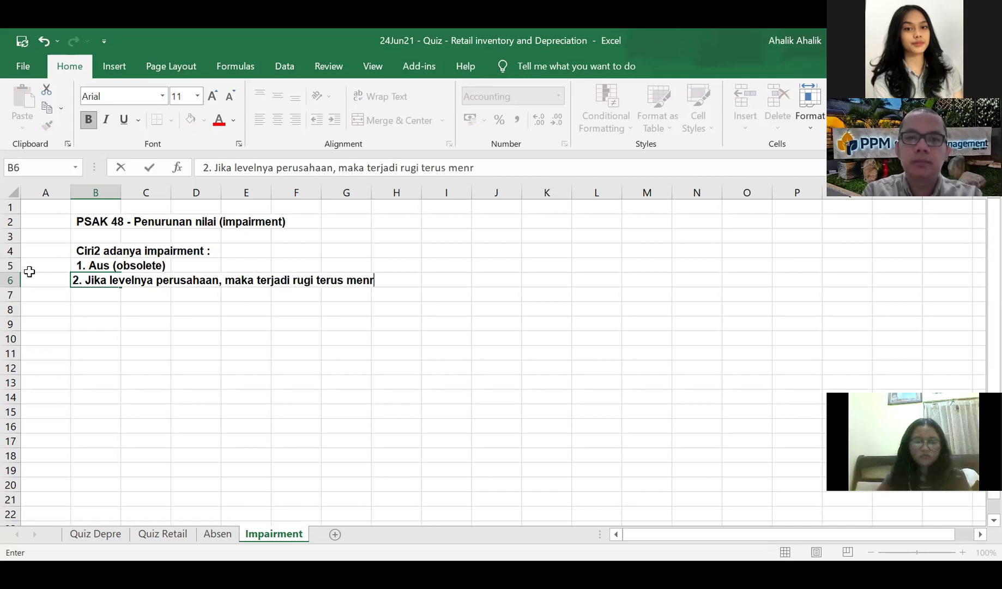
pyautogui.press('Return')
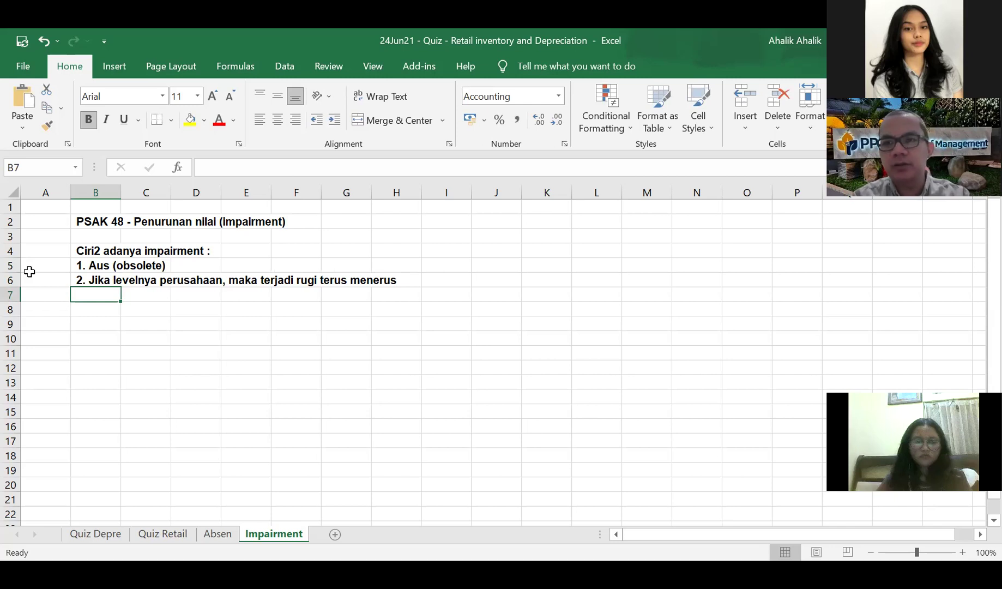
# - Add the third list item "3. Aset rusak berat" in cell B7
pyautogui.write('3. ')
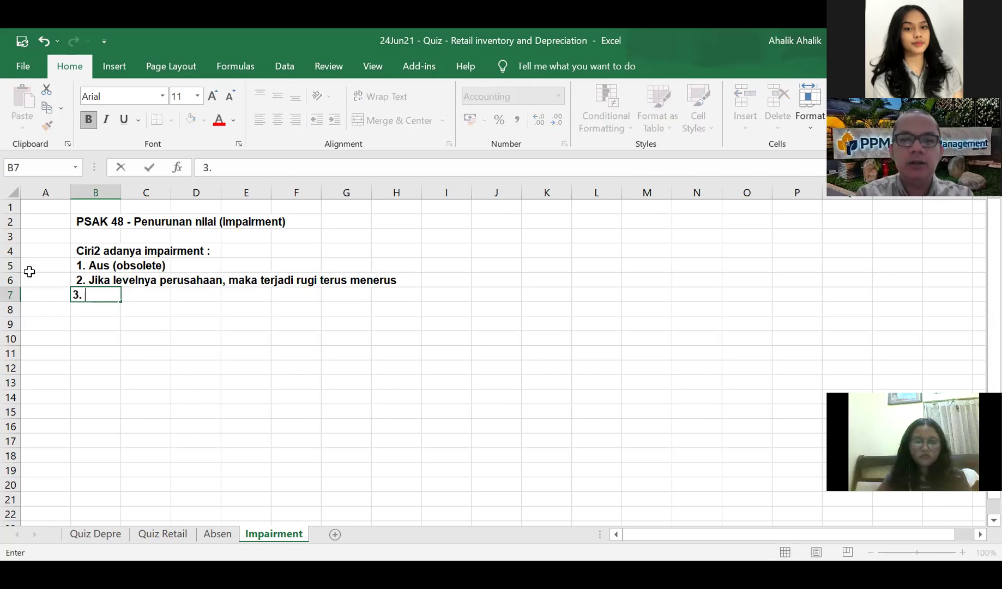
pyautogui.write('us')
pyautogui.press('BackSpace')
pyautogui.press('BackSpace')
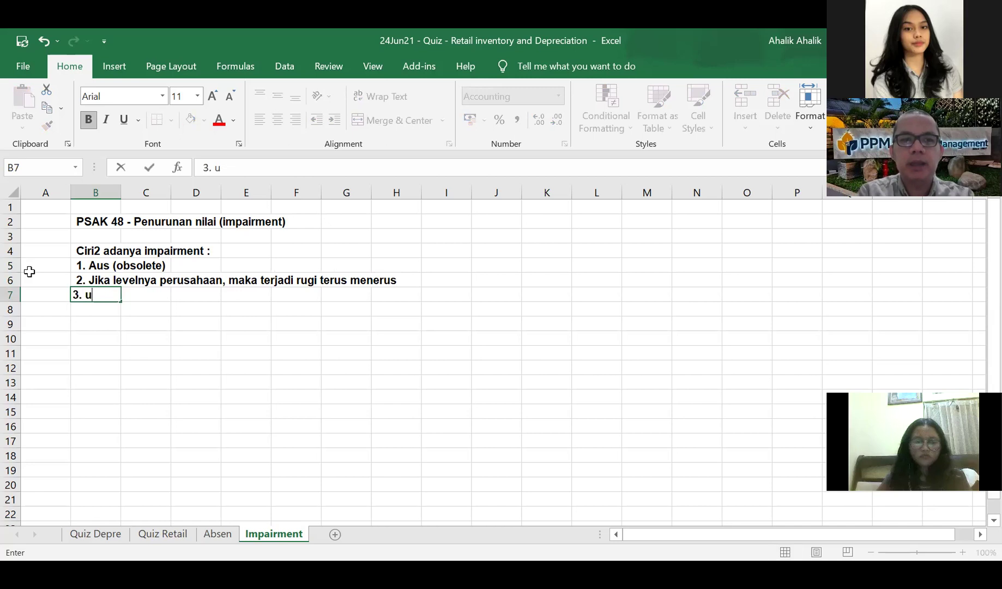
pyautogui.write('A')
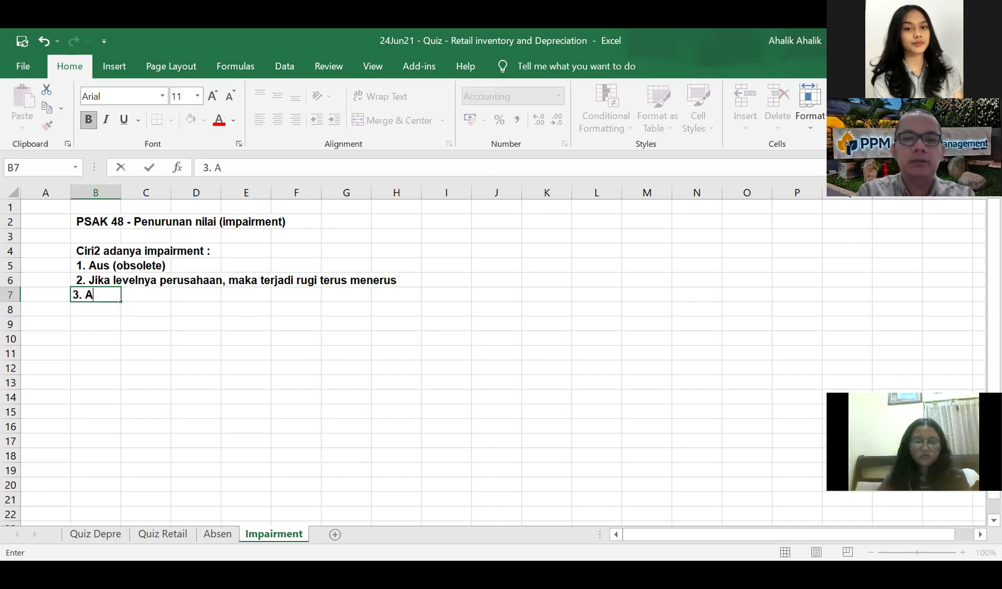
pyautogui.write('set rusak berat')
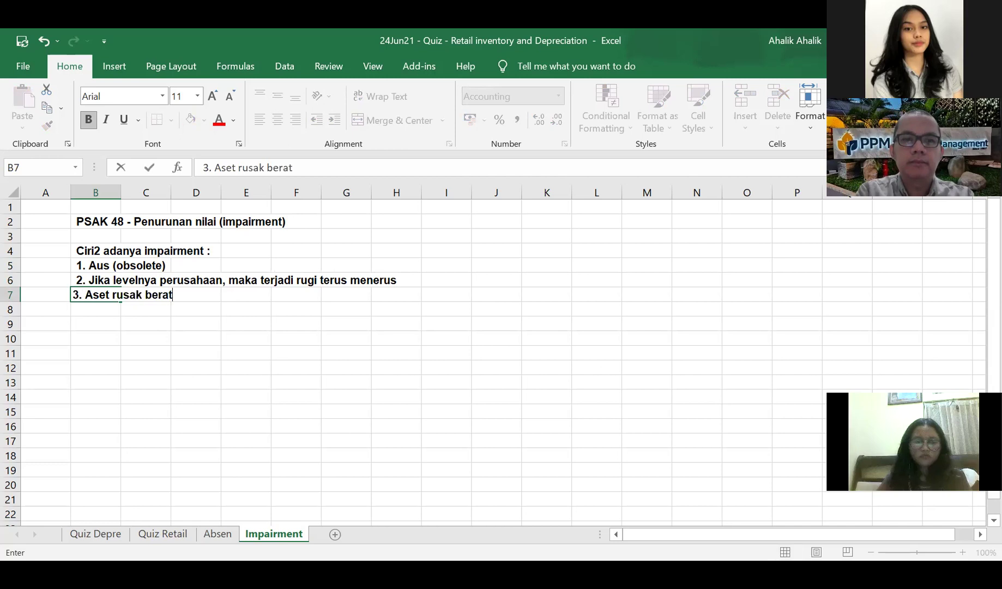
pyautogui.press('Return')
# - Enter the heading "Test penurunan nilai" in cell B9
pyautogui.click(96, 323)
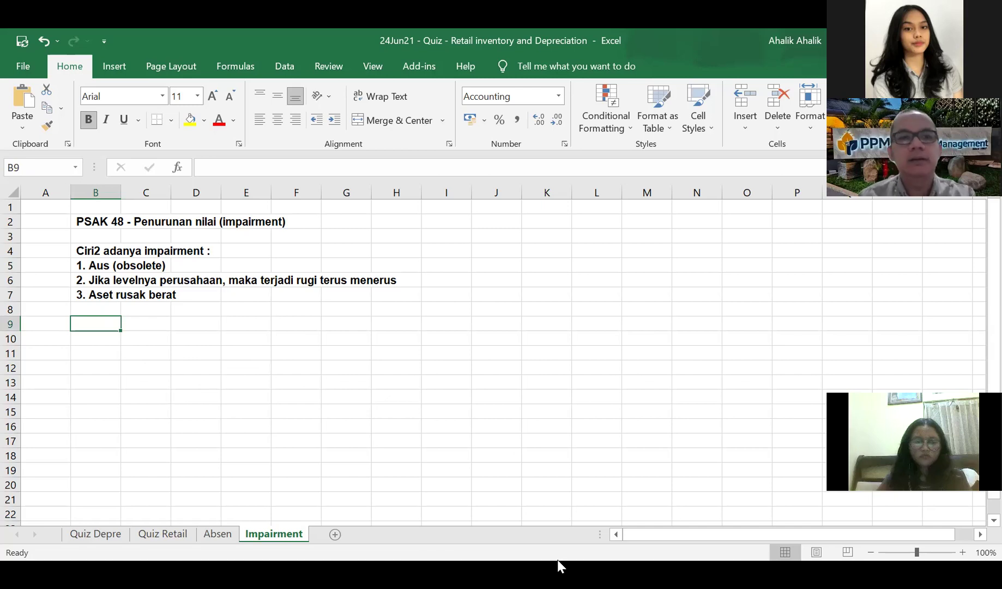
pyautogui.write('T')
pyautogui.write('est penurunan n')
pyautogui.write('ial')
pyautogui.press('BackSpace')
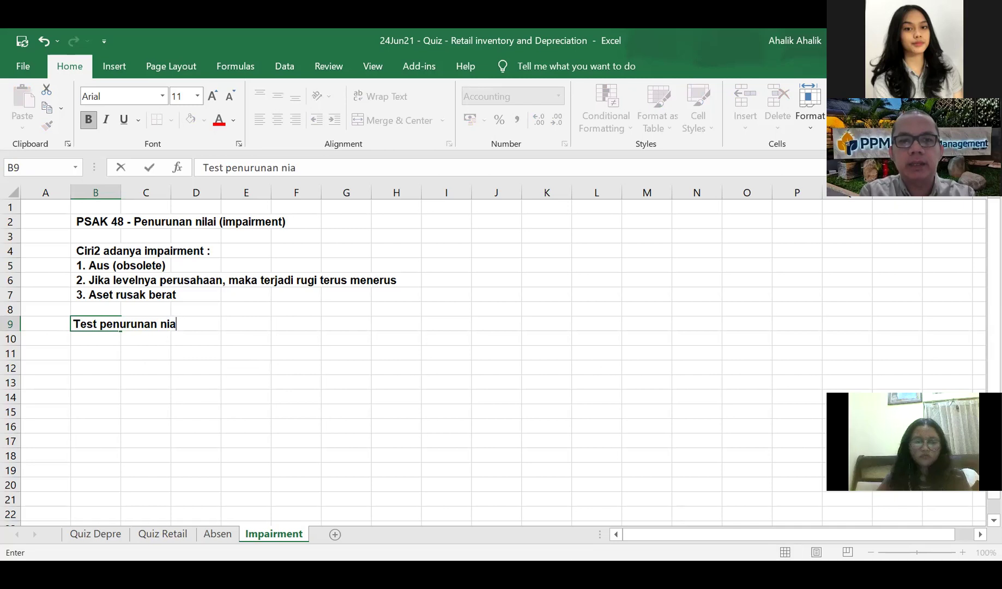
pyautogui.press('BackSpace')
pyautogui.write('lai')
pyautogui.press('Return')
pyautogui.press('Return')
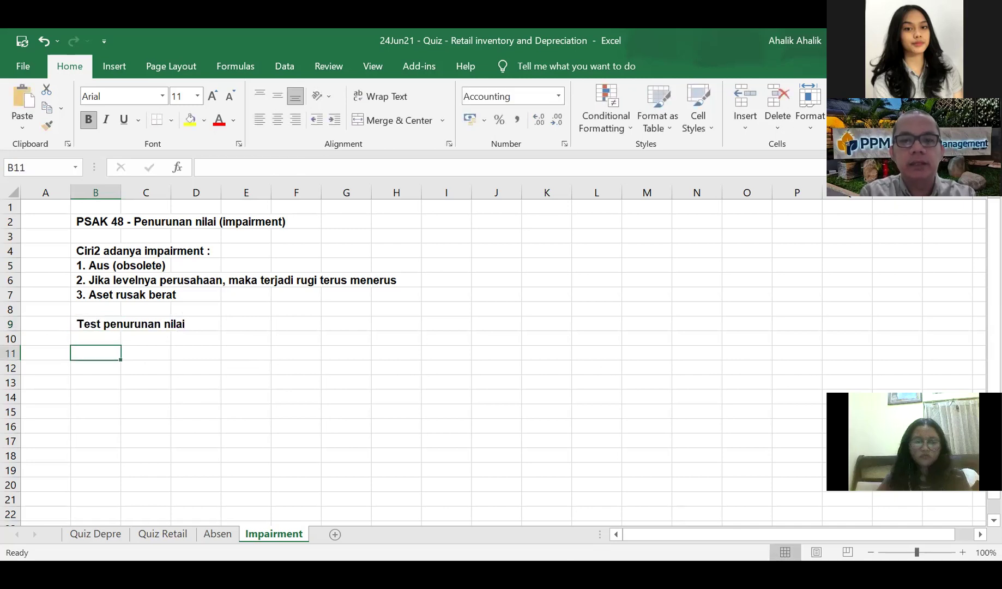
# - Enter the rule "Penurunan nilai terjadi jika Recoverable Amount < Book value" in cell B11
pyautogui.write('Penurunan nilai terjadi jika')
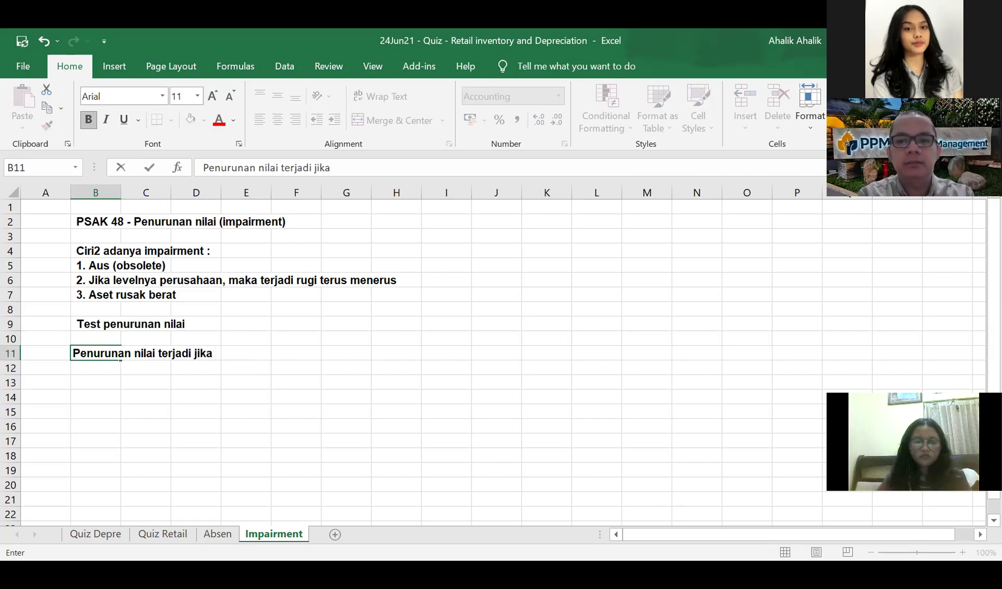
pyautogui.write(' Recoverable Amount')
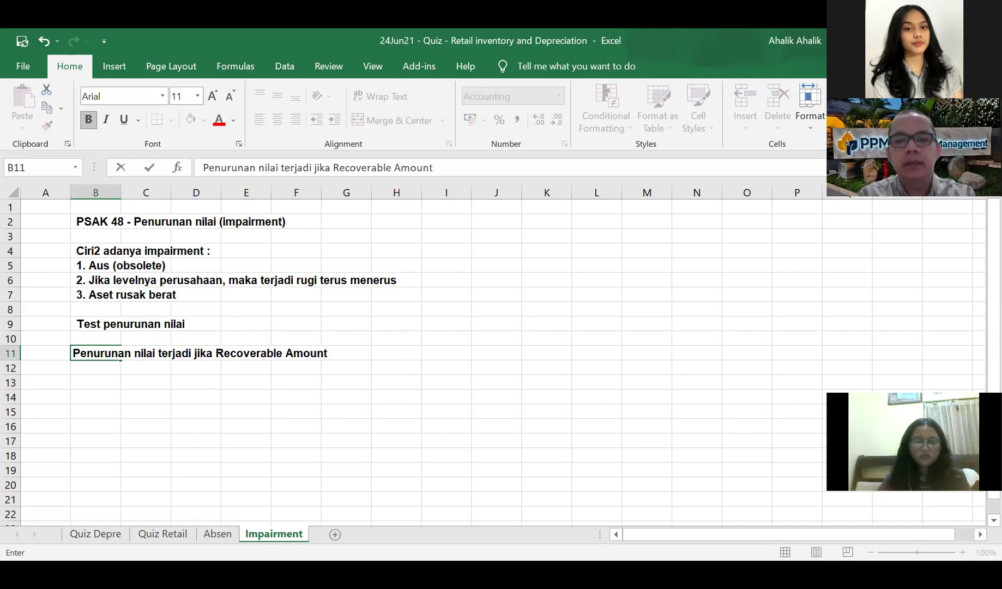
pyautogui.write(' < Boo')
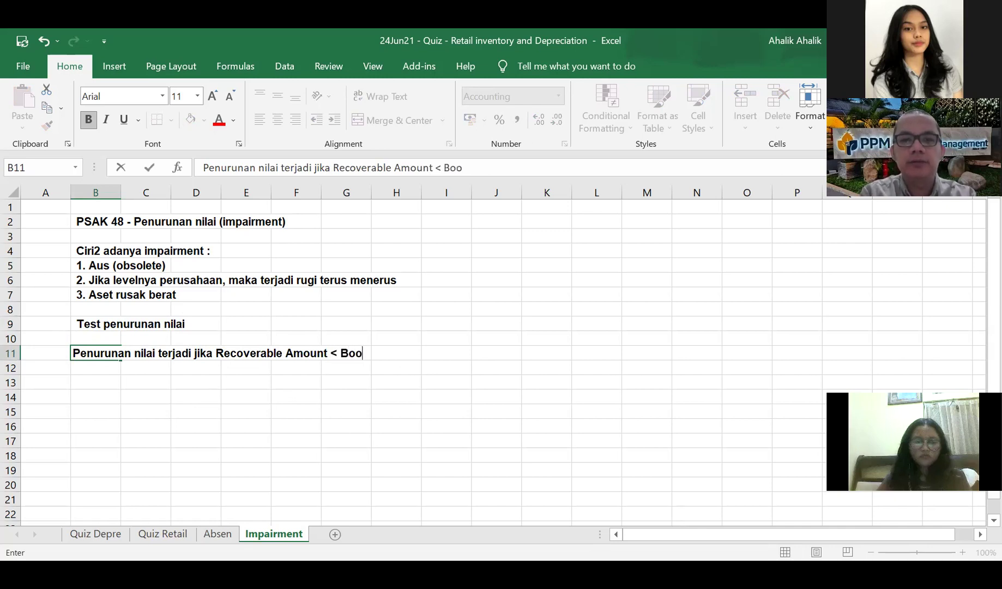
pyautogui.write('k value')
pyautogui.press('BackSpace')
pyautogui.press('BackSpace')
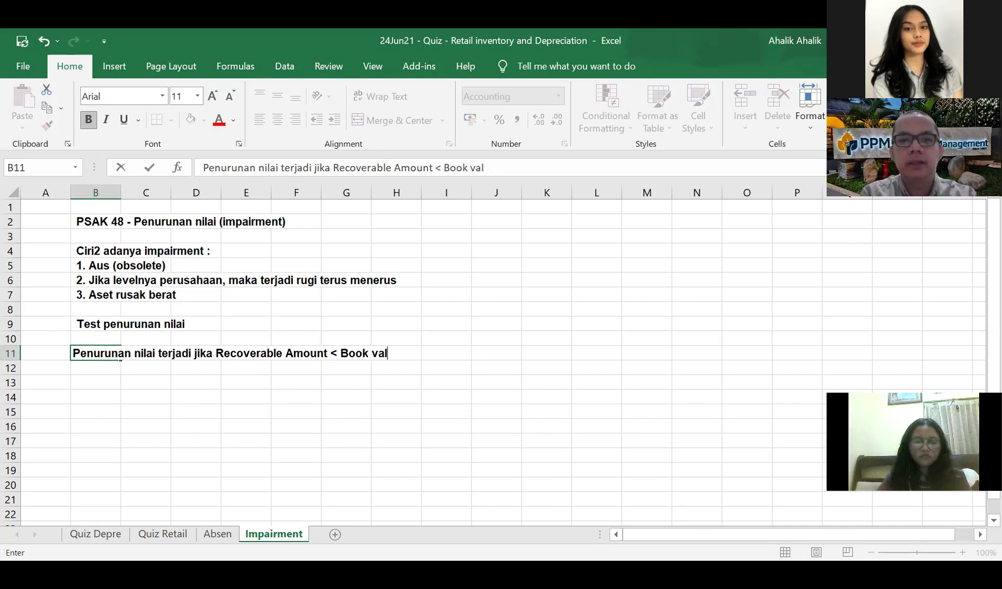
pyautogui.write('ue')
pyautogui.click(96, 382)
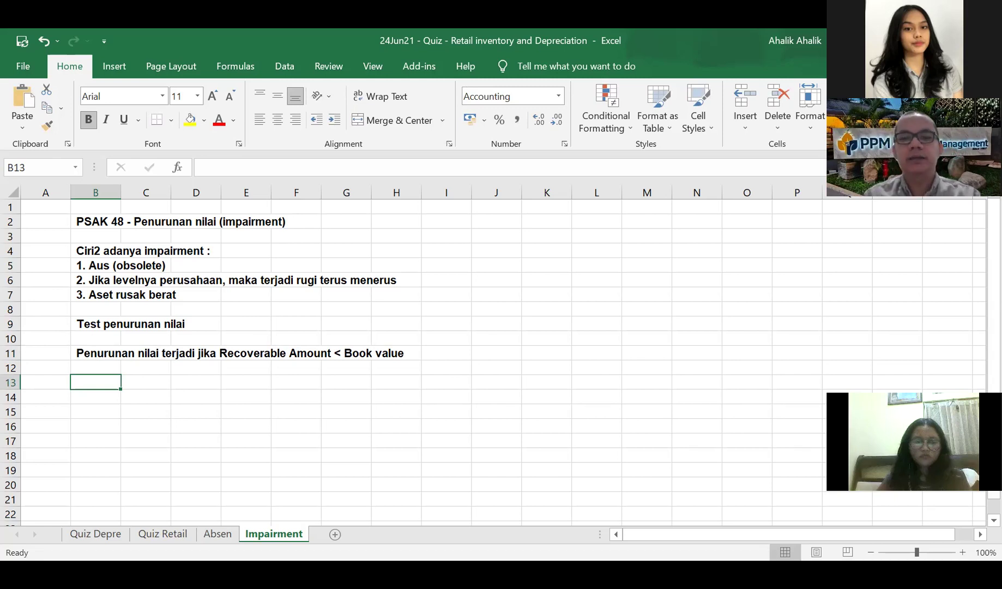
# - Enter "Book value ----------------------------------> Recoverable amount" in cell B14, using a long dashed arrow between the two terms
pyautogui.click(95, 396)
pyautogui.write('Book value')
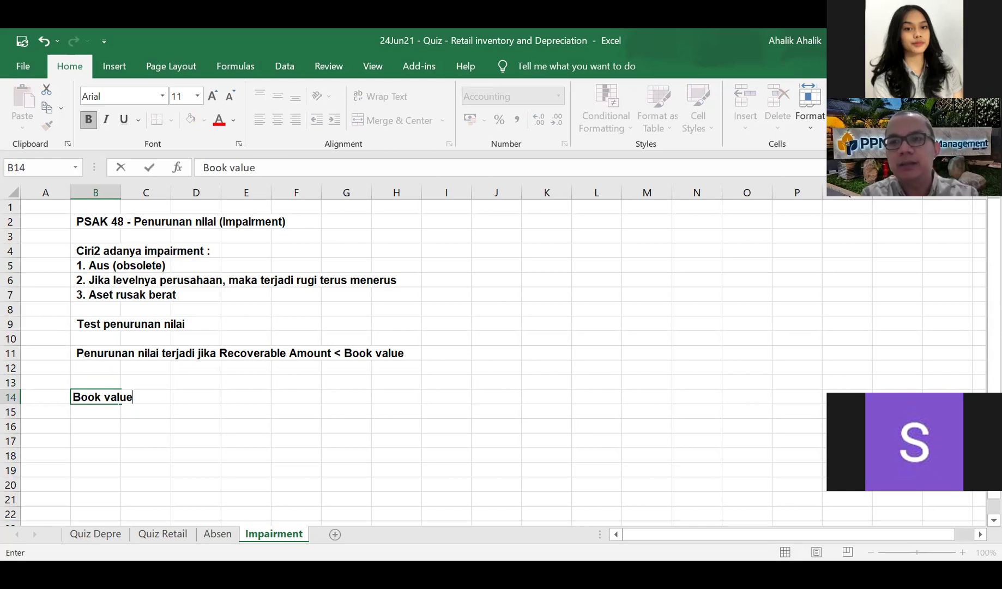
pyautogui.write('-----------------------')
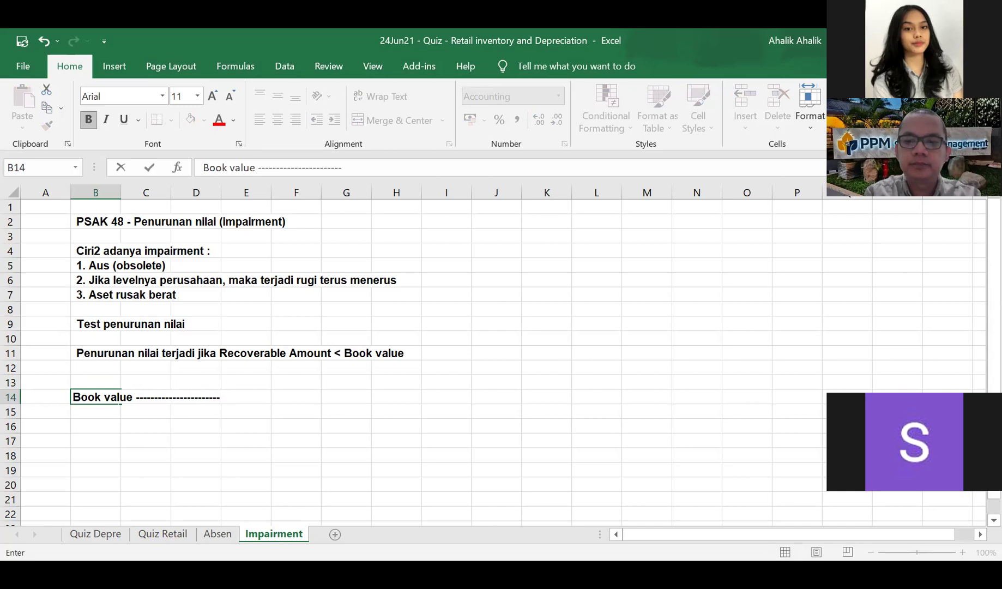
pyautogui.write('----------->  ')
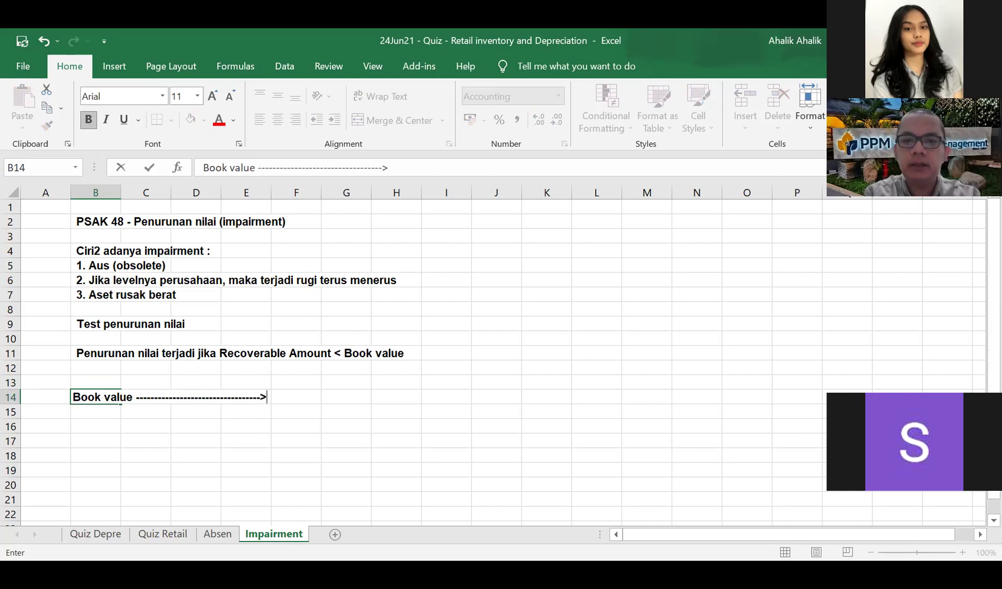
pyautogui.write('Recoverable amount')
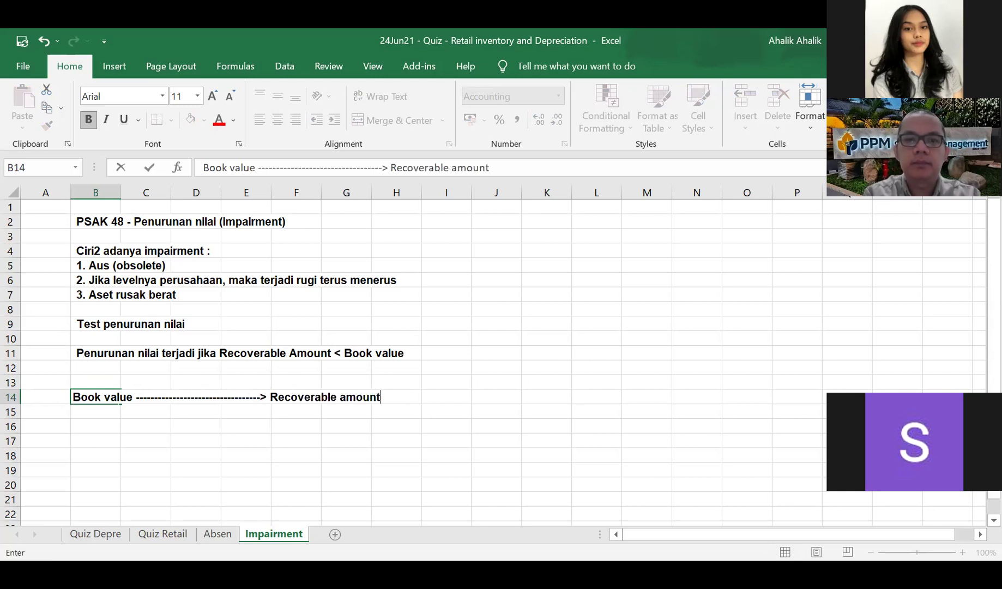
pyautogui.press('Return')
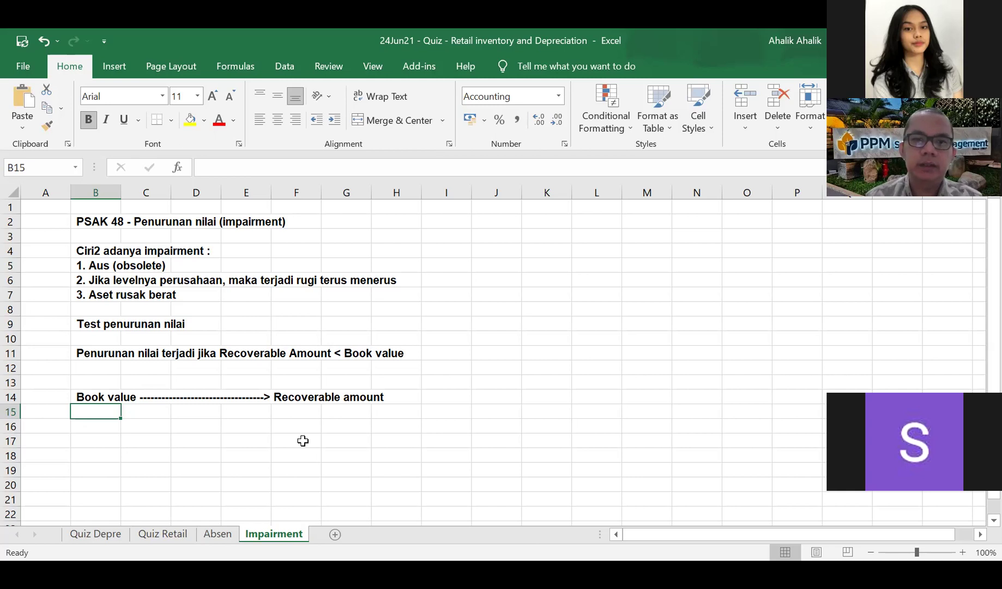
# - Enter the translation "(nilai terpulihkan)" in cell F15 beneath "Recoverable amount"
pyautogui.click(329, 456)
pyautogui.scroll(-2, 389, 448)
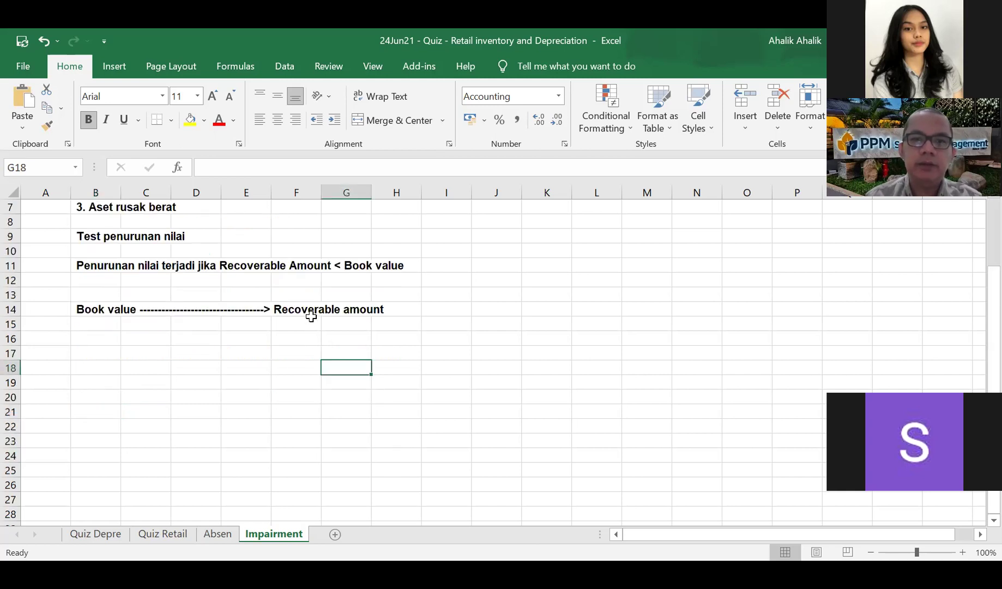
pyautogui.click(302, 324)
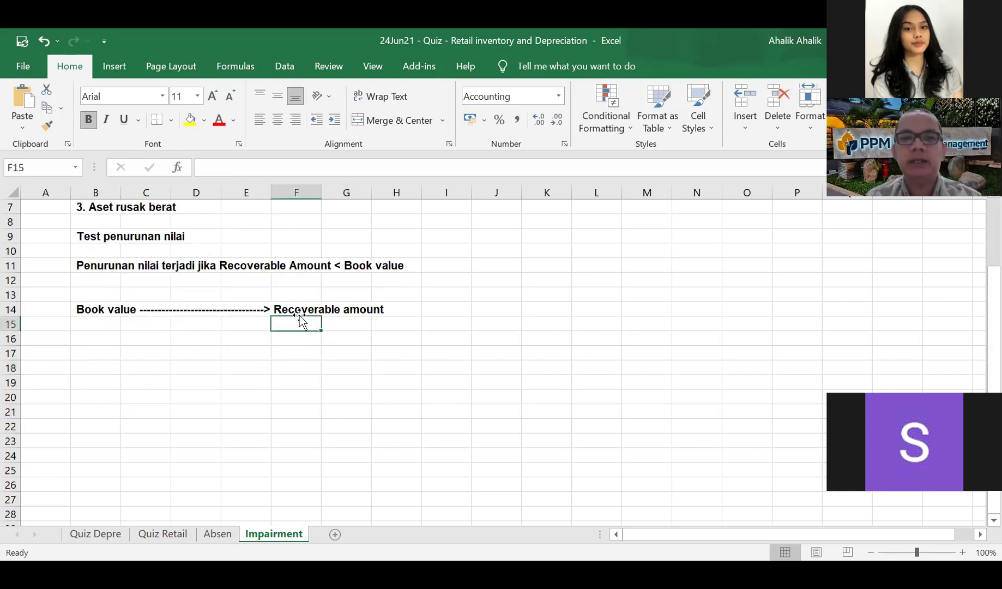
pyautogui.write('(nilai ')
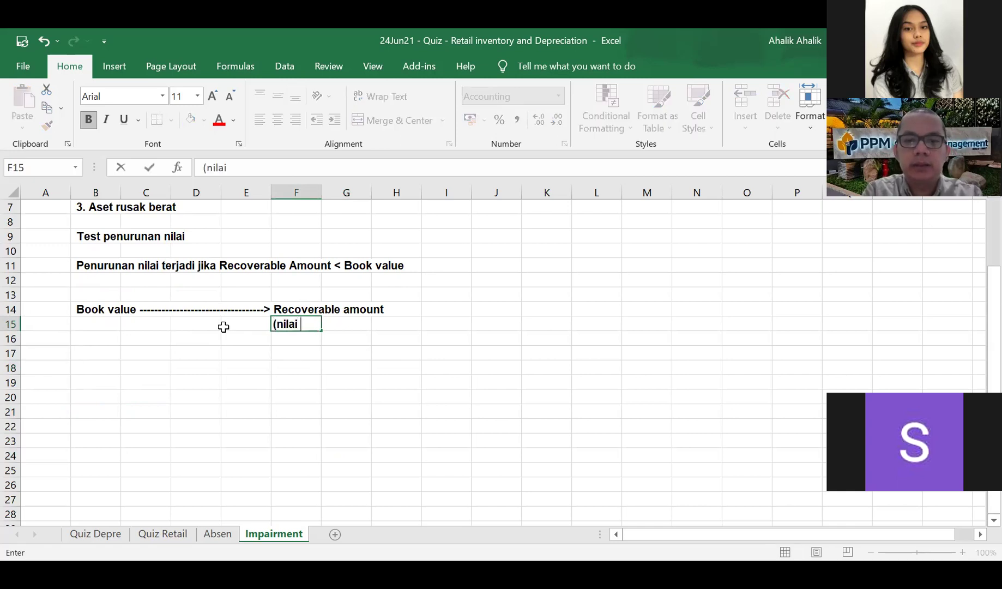
pyautogui.write('terpulihkan)')
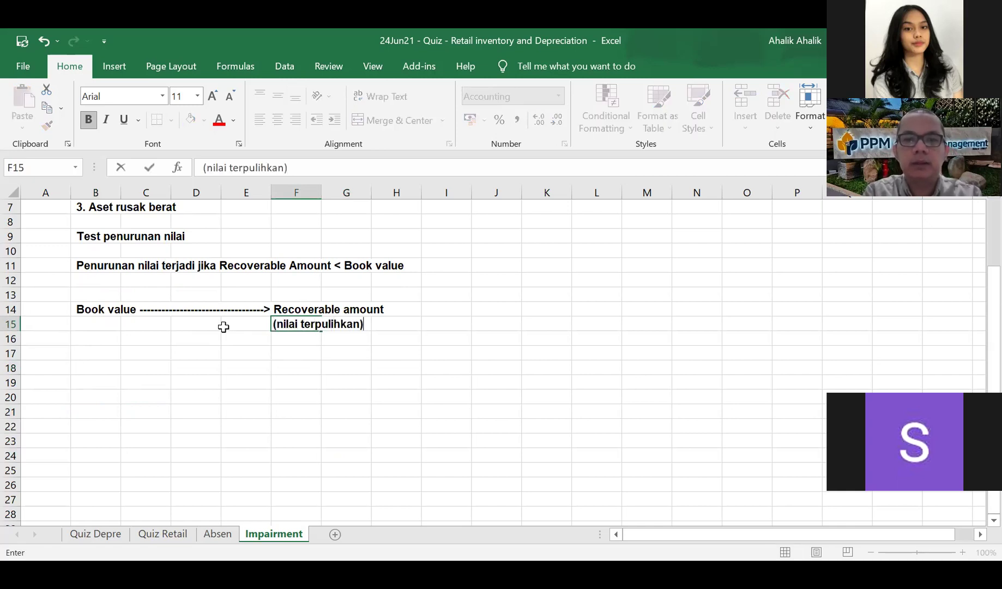
pyautogui.press('Return')
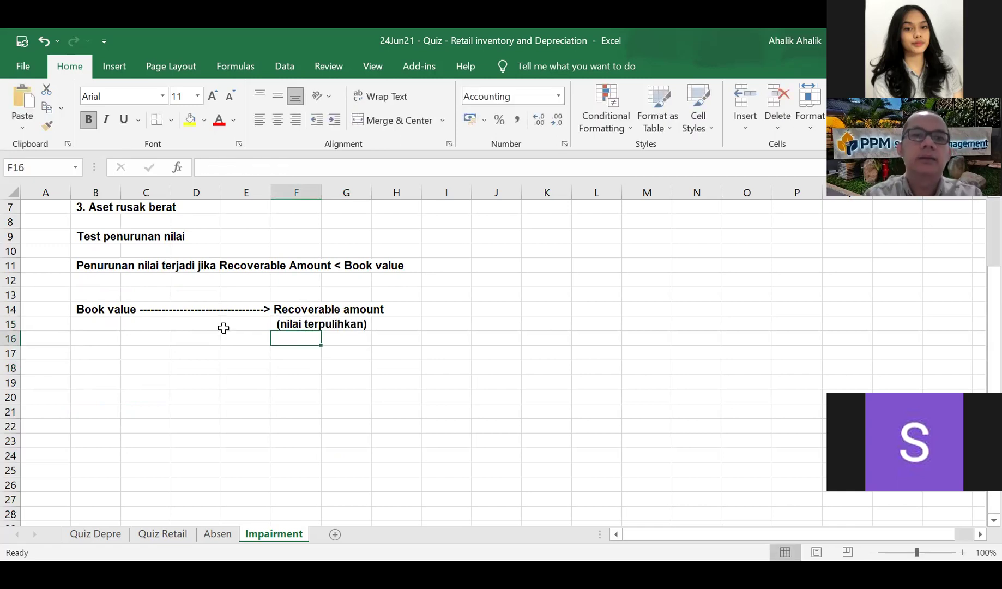
# - Draw a straight arrow from below "(nilai terpulihkan)" diagonally down and left to the top of cell D22
pyautogui.click(114, 67)
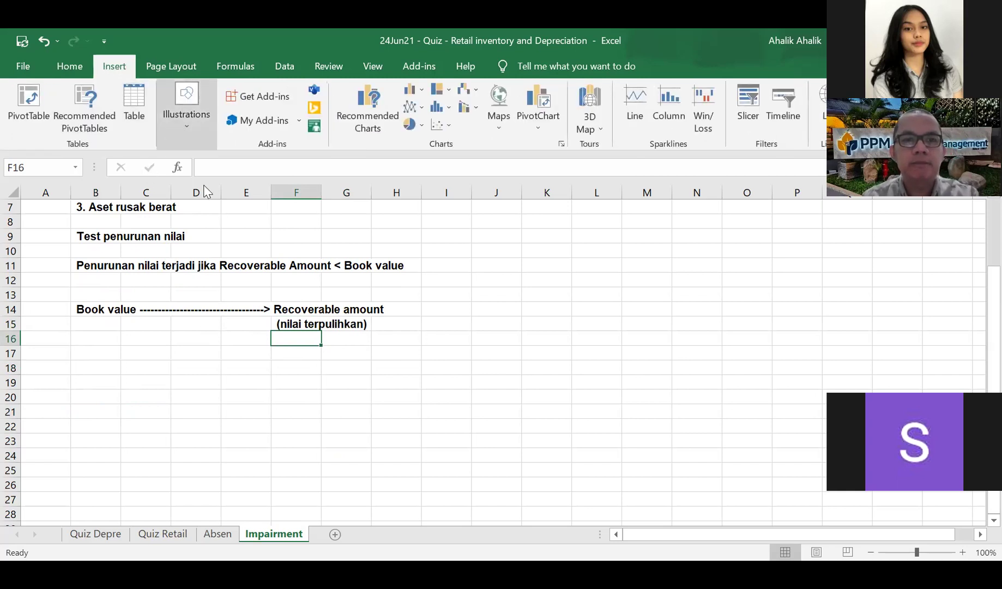
pyautogui.click(186, 107)
pyautogui.click(212, 175)
pyautogui.click(237, 233)
pyautogui.moveTo(313, 337); pyautogui.dragTo(194, 421)
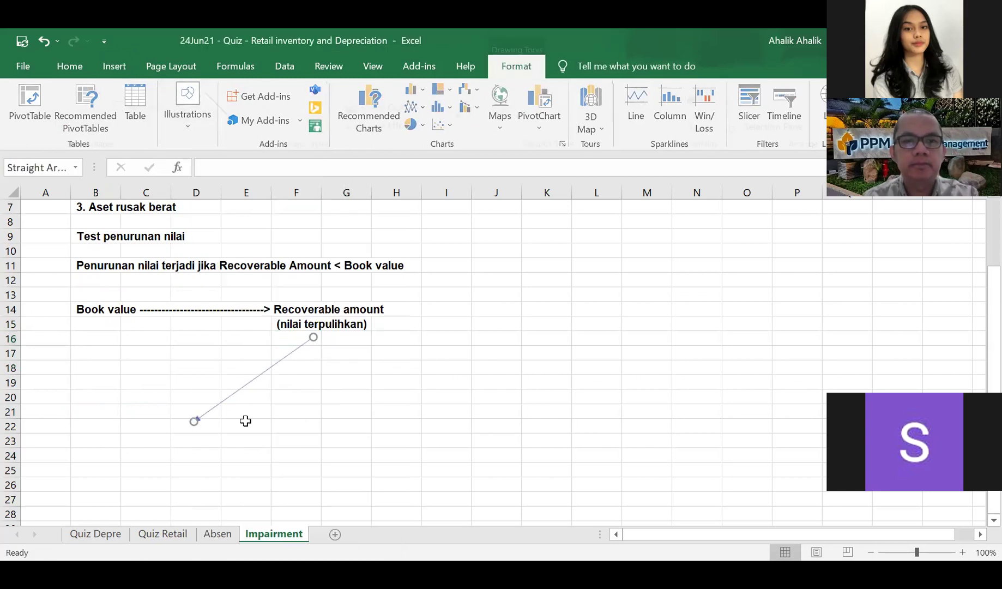
pyautogui.press('Escape')
# - Draw a second straight arrow from the same starting point diagonally down and right to the top right corner of cell H22
pyautogui.click(114, 66)
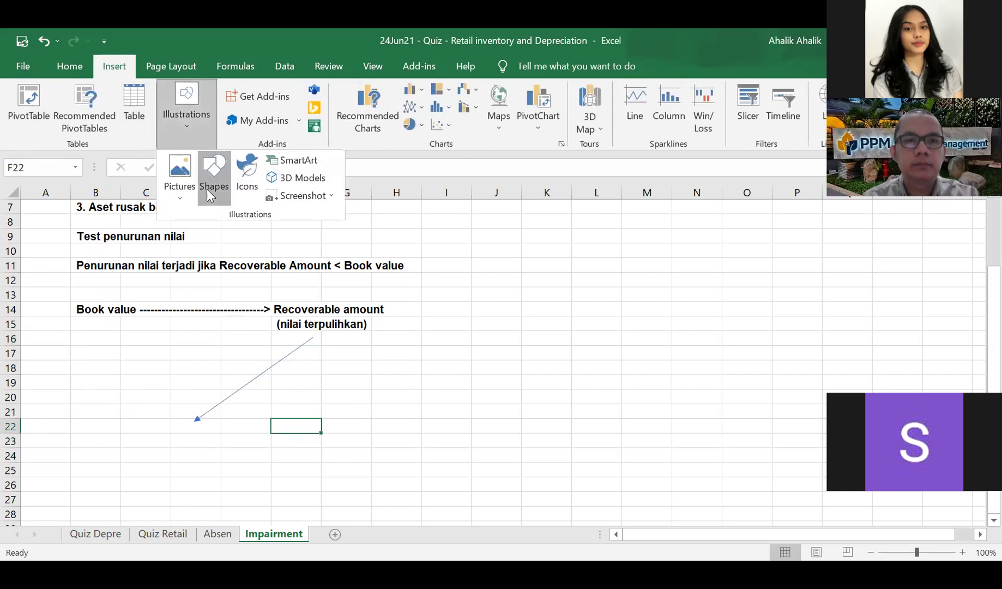
pyautogui.moveTo(314, 338); pyautogui.dragTo(423, 418)
pyautogui.click(508, 455)
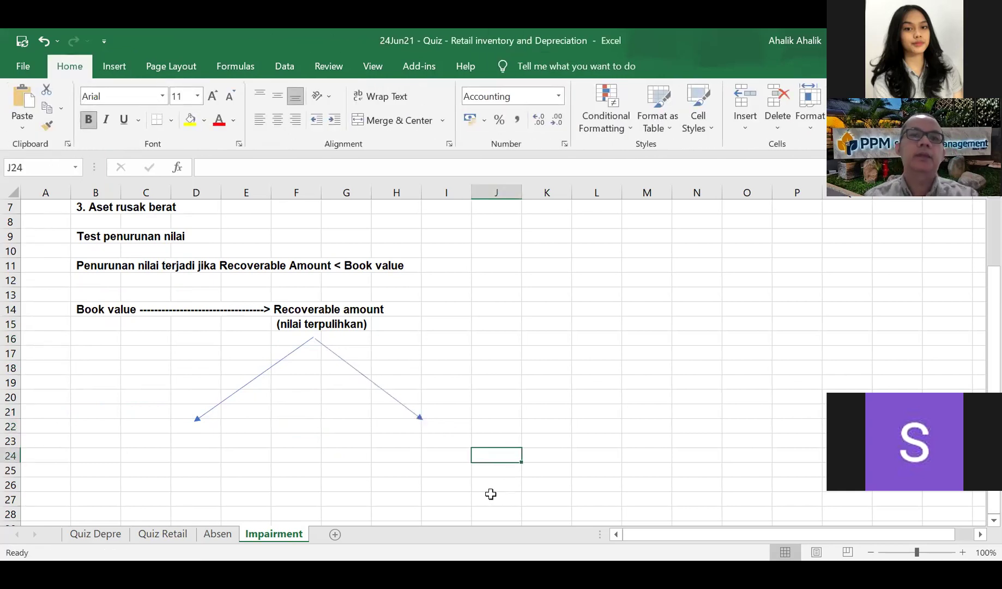
# - Enter the label "Fair valus - cost to sell" in cell D22 under the left arrow
pyautogui.click(181, 425)
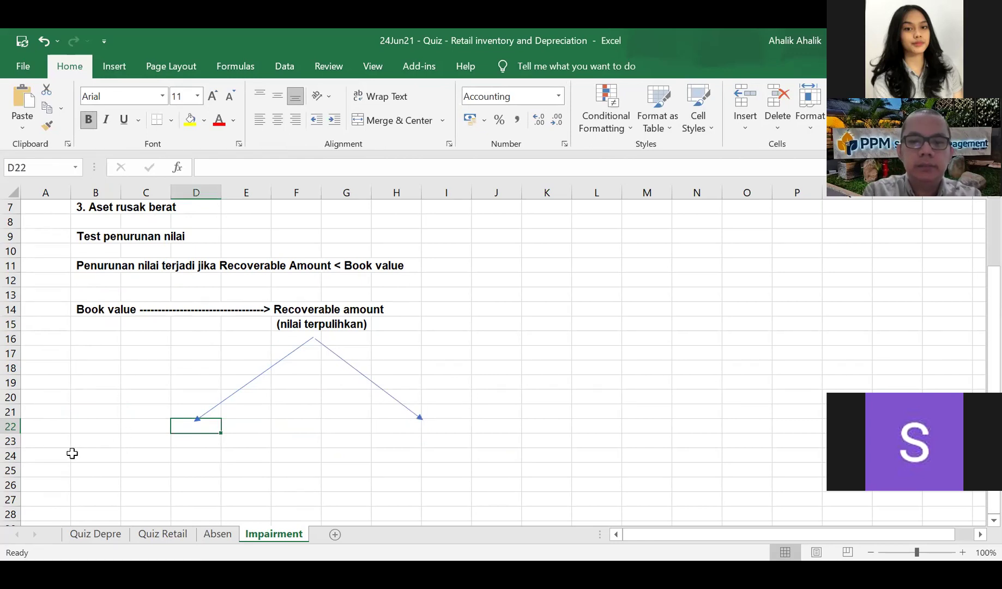
pyautogui.write('Fair vaue')
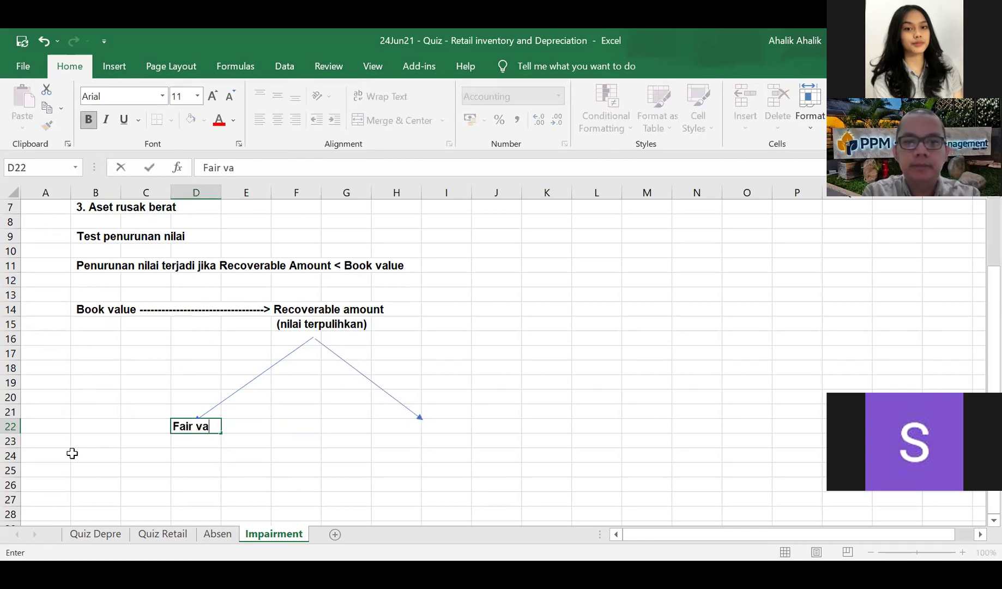
pyautogui.press('BackSpace')
pyautogui.press('BackSpace')
pyautogui.write('lu')
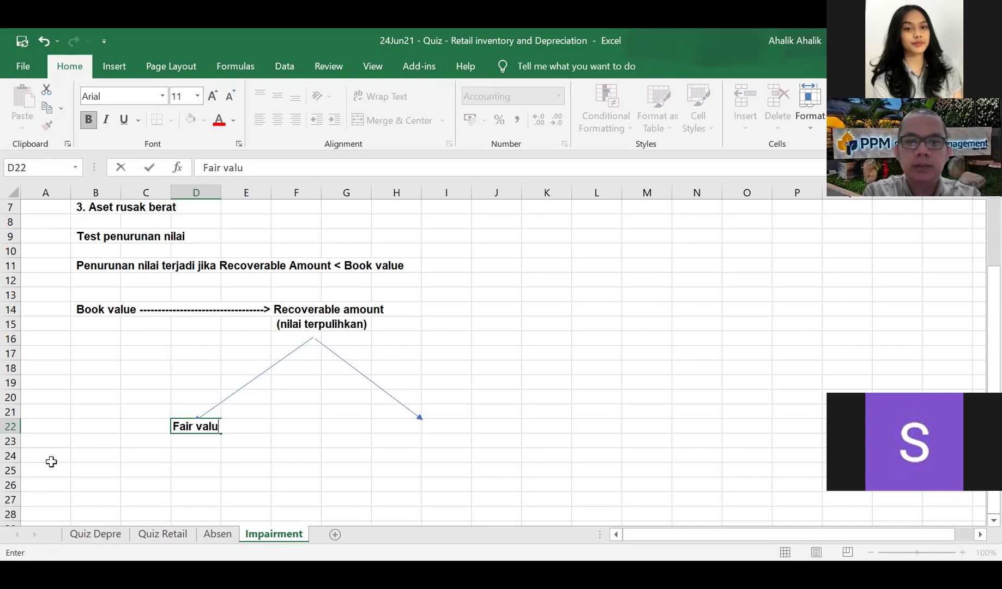
pyautogui.write('s - cost to sell')
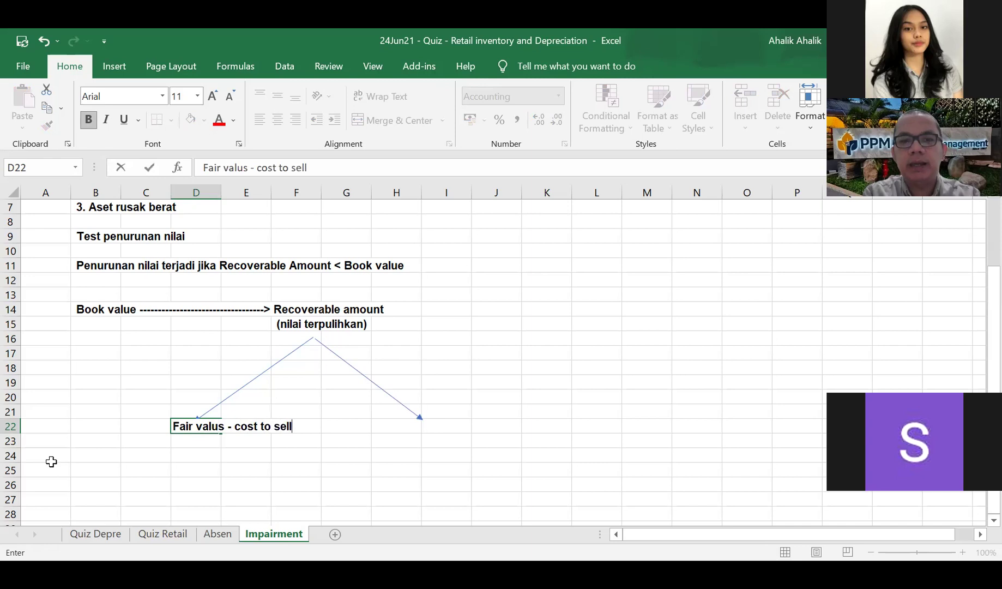
pyautogui.press('Return')
pyautogui.press('Return')
# - Correct the misspelled word in cell D22 so the label reads "Fair value - cost to sell"
pyautogui.press('Up')
pyautogui.press('Up')
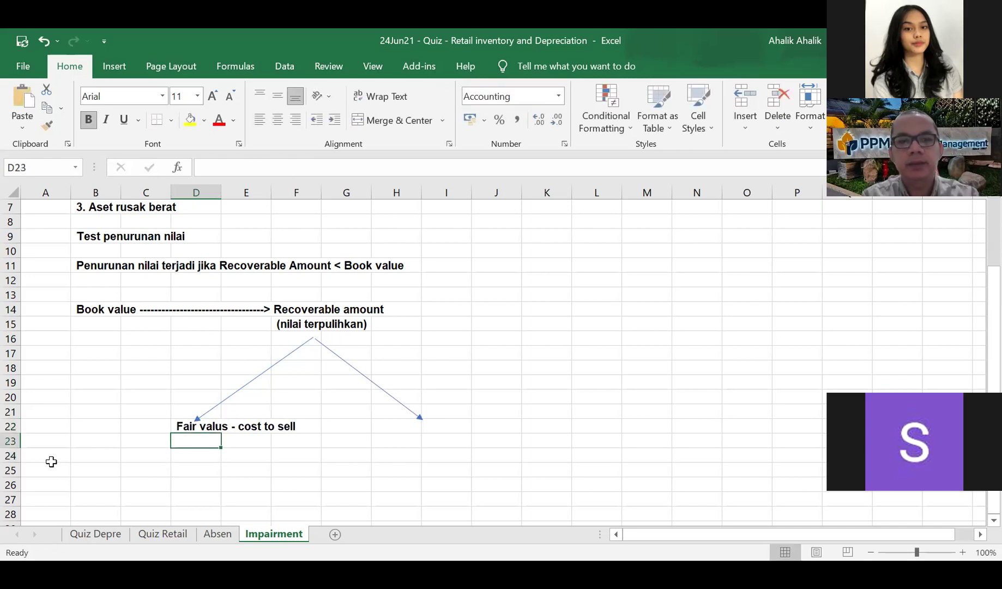
pyautogui.press('F2')
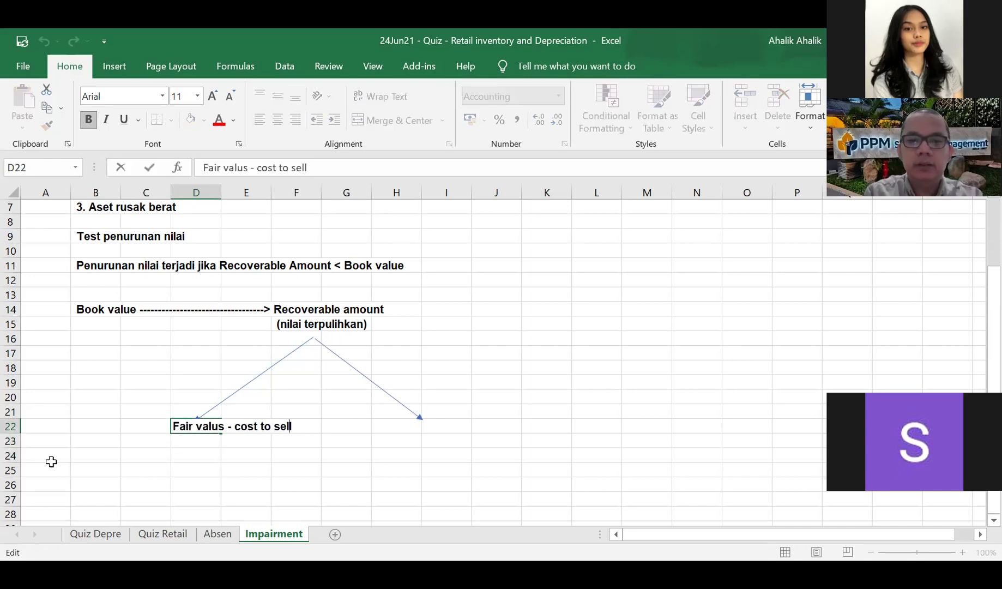
pyautogui.press('Left')
pyautogui.press('Left')
pyautogui.press('Left')
pyautogui.press('Left')
pyautogui.press('Left')
pyautogui.press('Left')
pyautogui.press('Left')
pyautogui.press('Left')
pyautogui.press('Left')
pyautogui.press('Left')
pyautogui.press('Left')
pyautogui.press('Left')
pyautogui.press('Left')
pyautogui.press('Left')
pyautogui.press('Left')
pyautogui.press('BackSpace')
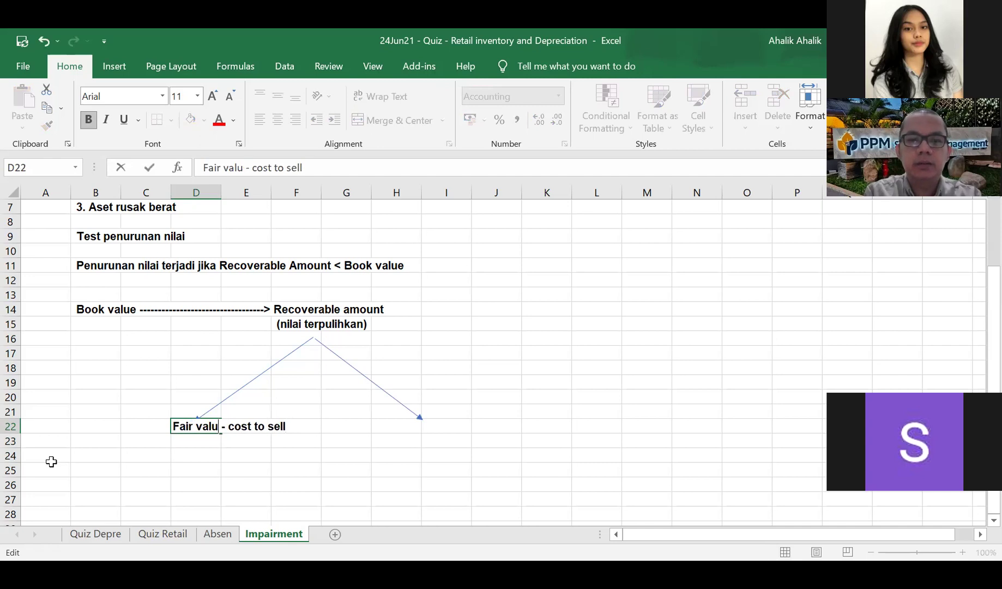
pyautogui.write('e')
pyautogui.press('Return')
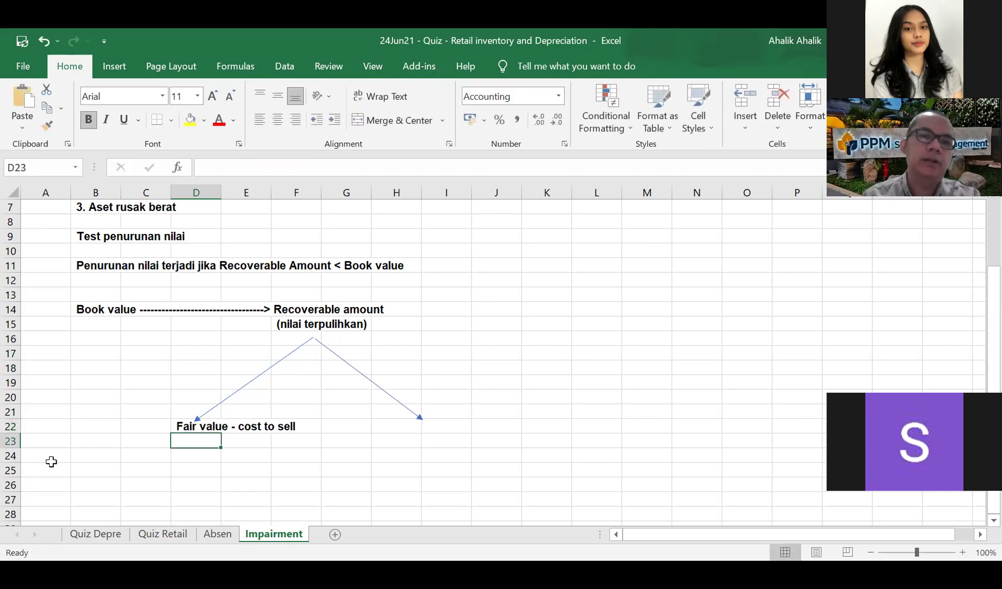
# - Enter the label "Value in use (nilai pakai)" in cell H22 under the right arrow
pyautogui.click(301, 497)
pyautogui.click(448, 426)
pyautogui.click(408, 426)
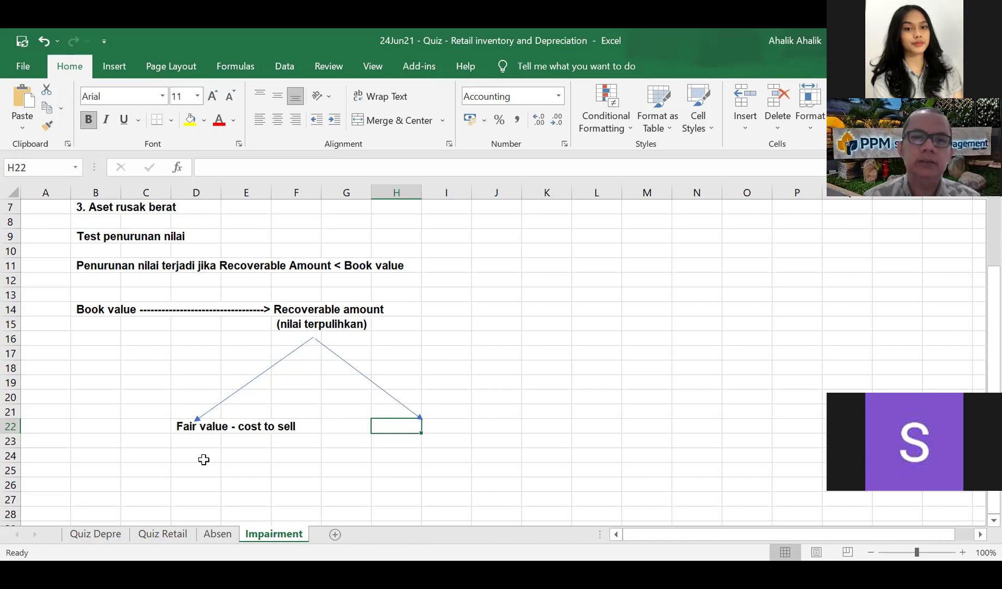
pyautogui.write('Value ')
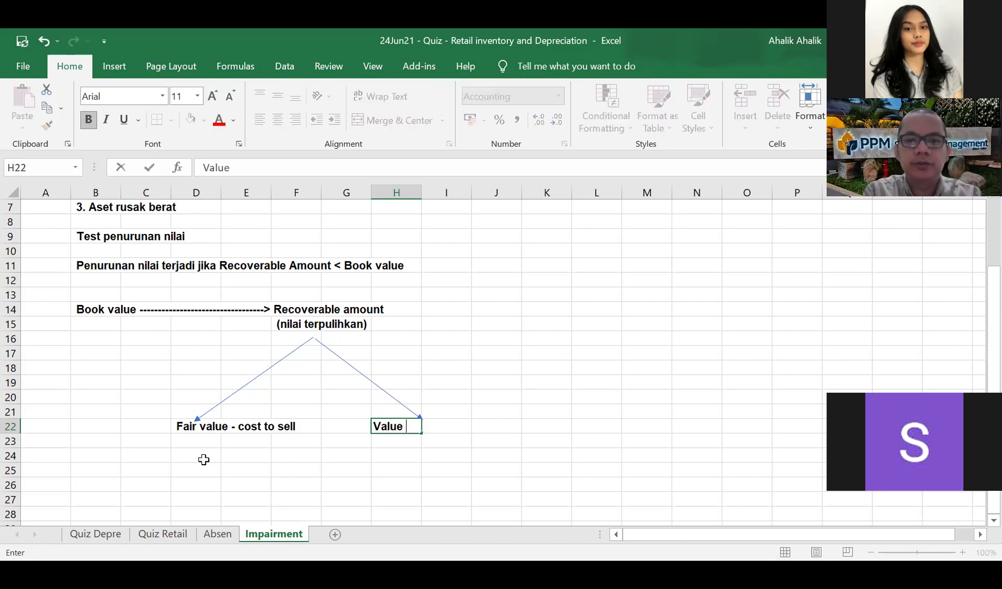
pyautogui.write('in use (ni')
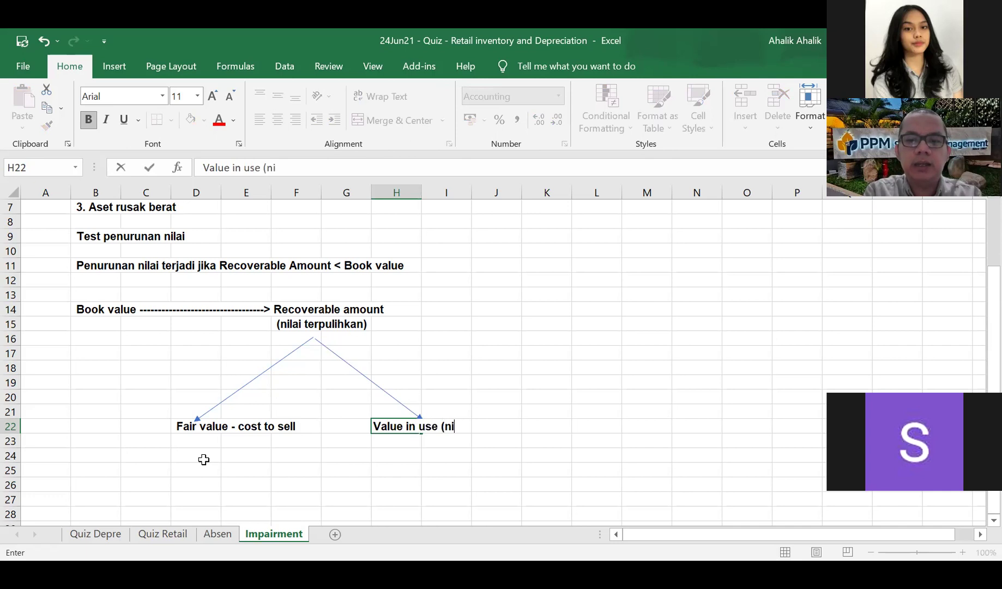
pyautogui.write('laipul')
pyautogui.press('BackSpace')
pyautogui.press('BackSpace')
pyautogui.press('BackSpace')
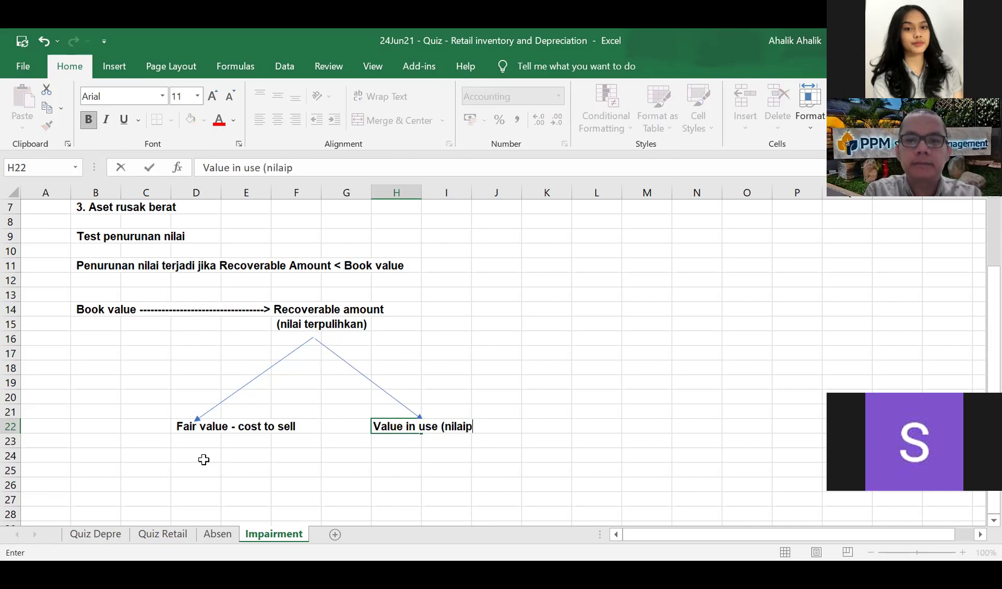
pyautogui.write('pakai)')
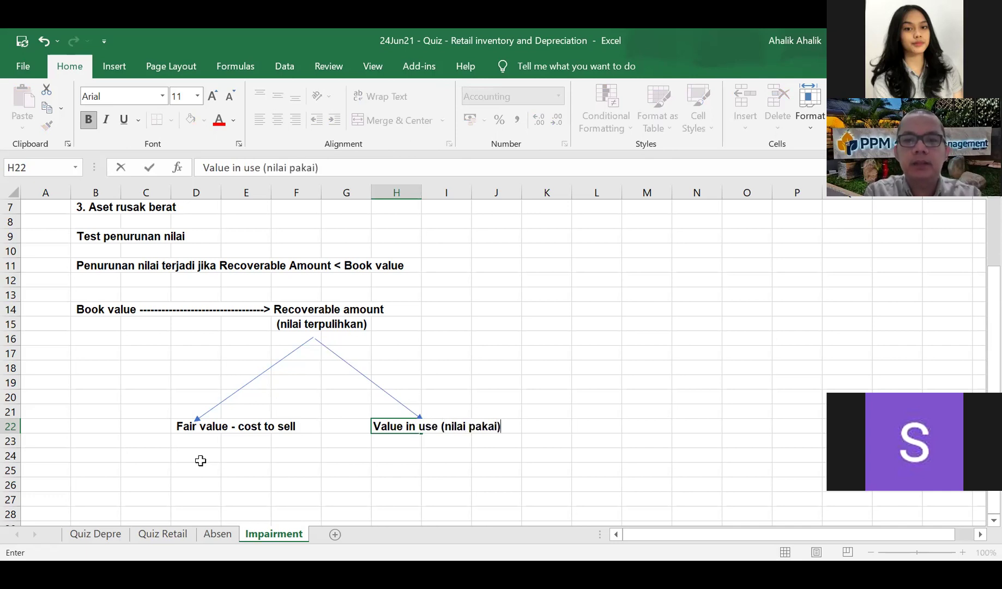
pyautogui.press('Return')
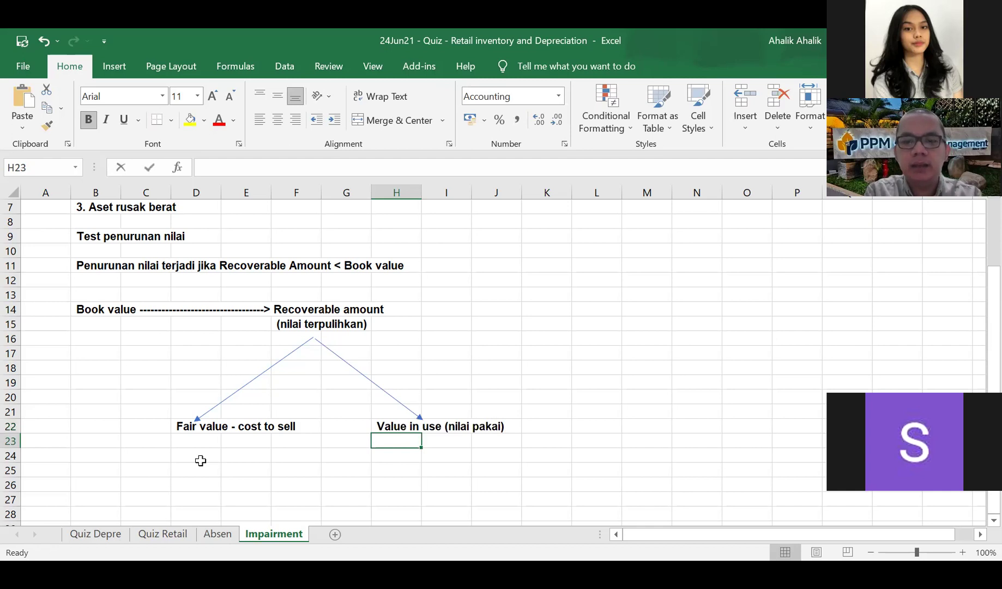
# - Enter the definition "Nilai sekarang dari arus kas selama sisa umur dari aset" in cell H23
pyautogui.write('Nilai sekarang dari')
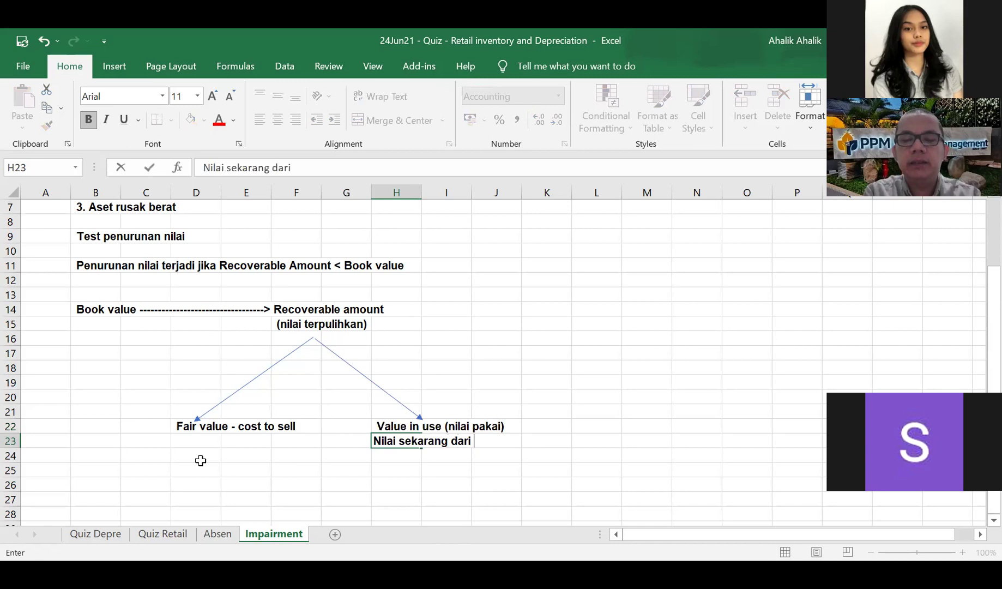
pyautogui.write(' arus kas ')
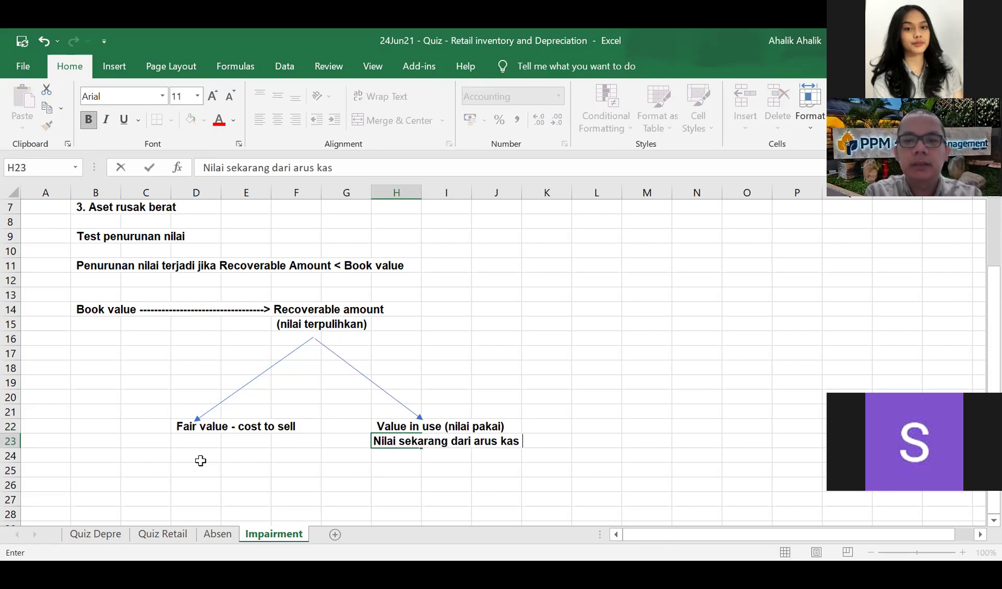
pyautogui.write('selama sisa umur dari aset')
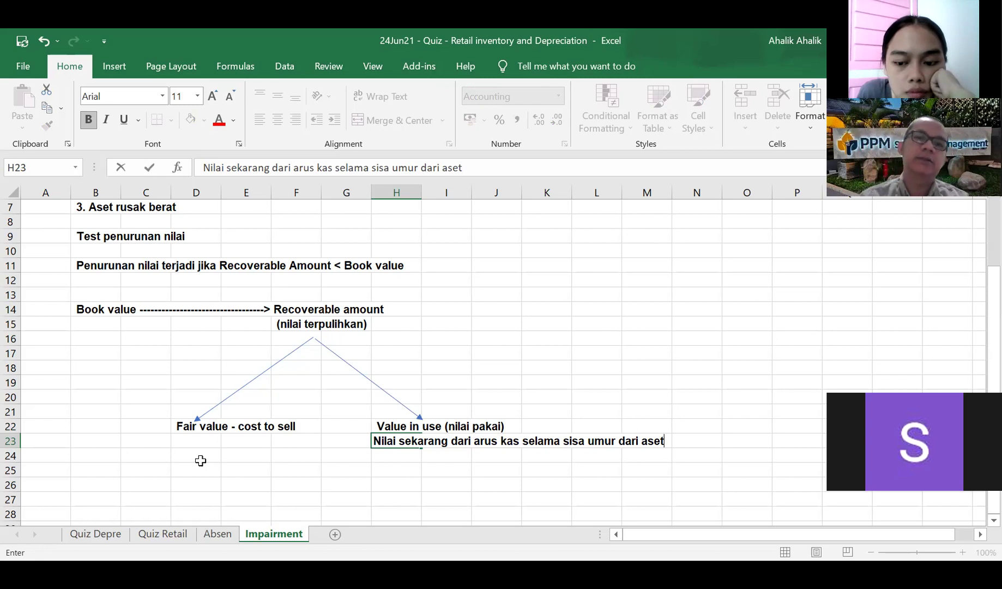
pyautogui.click(301, 497)
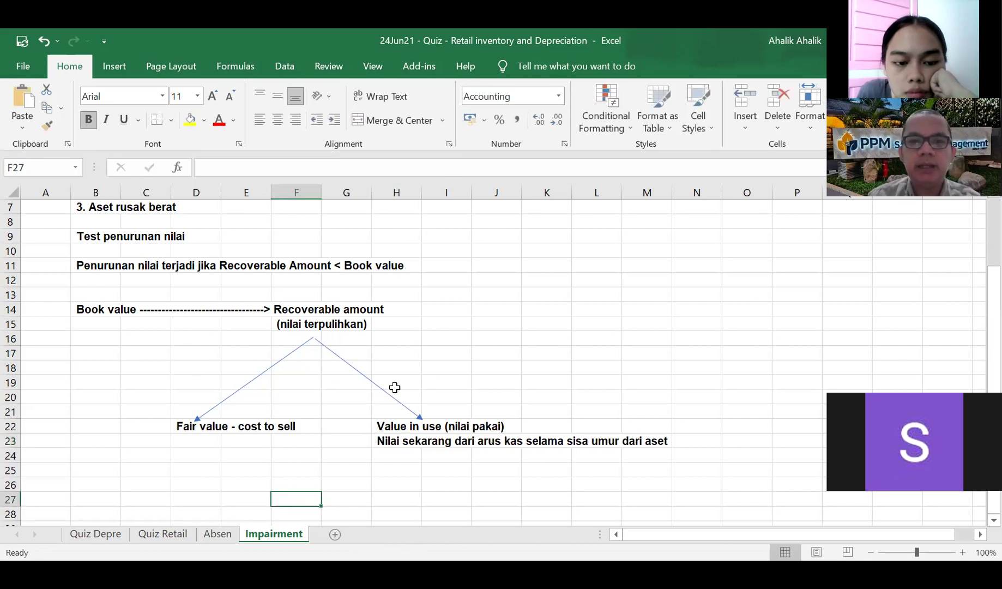
# - Enter the note "whichever is higher" in cell F19 between the two arrows of the diagram
pyautogui.click(285, 385)
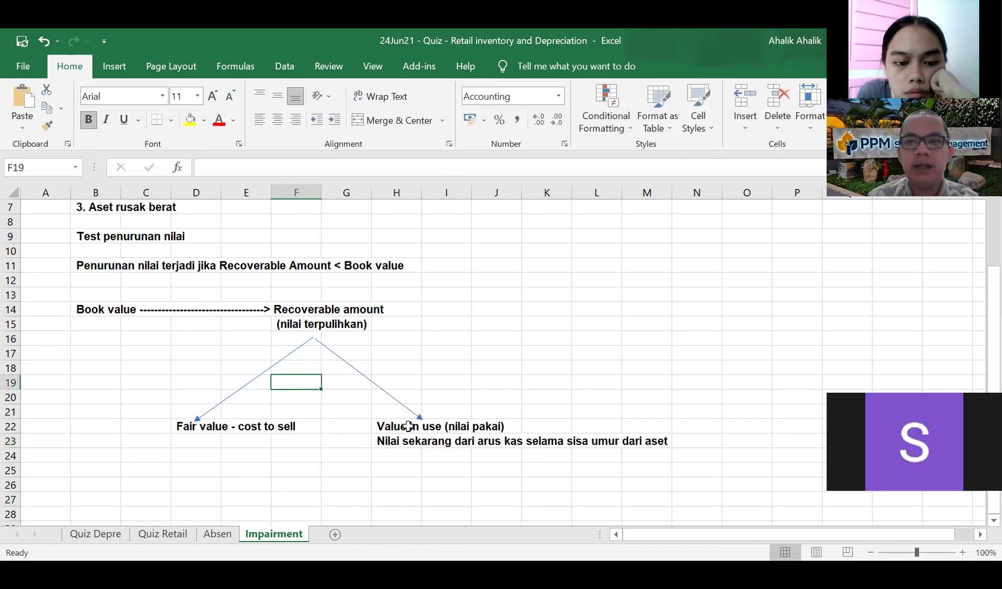
pyautogui.write('wh')
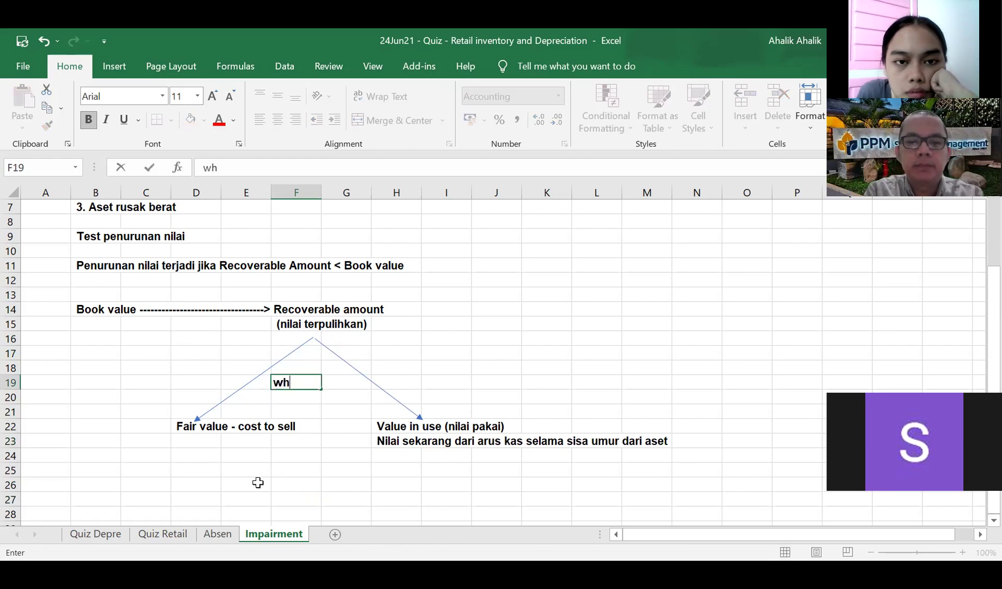
pyautogui.write('ichev')
pyautogui.press('BackSpace')
pyautogui.write('eve')
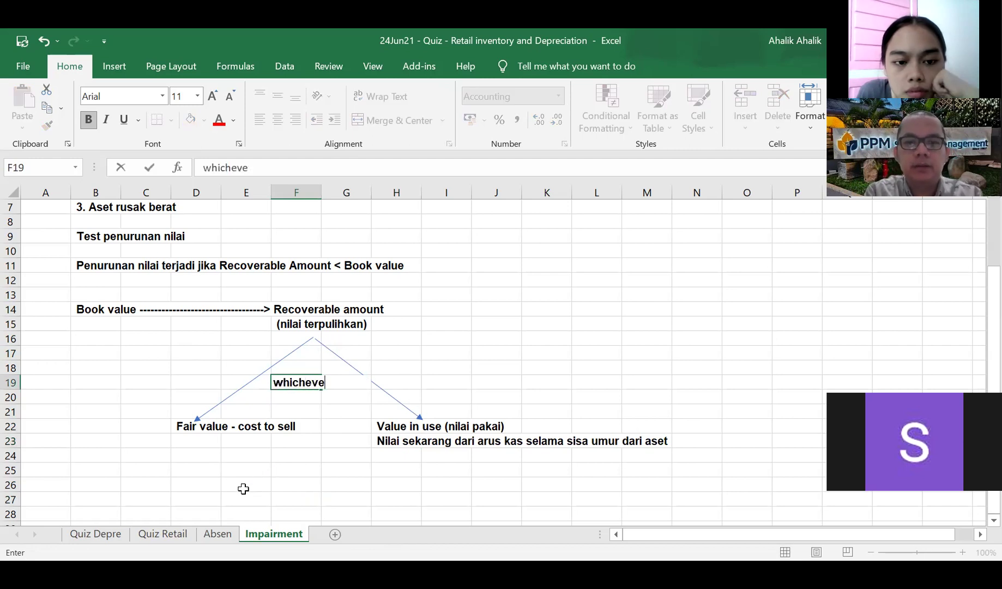
pyautogui.write('r is higher')
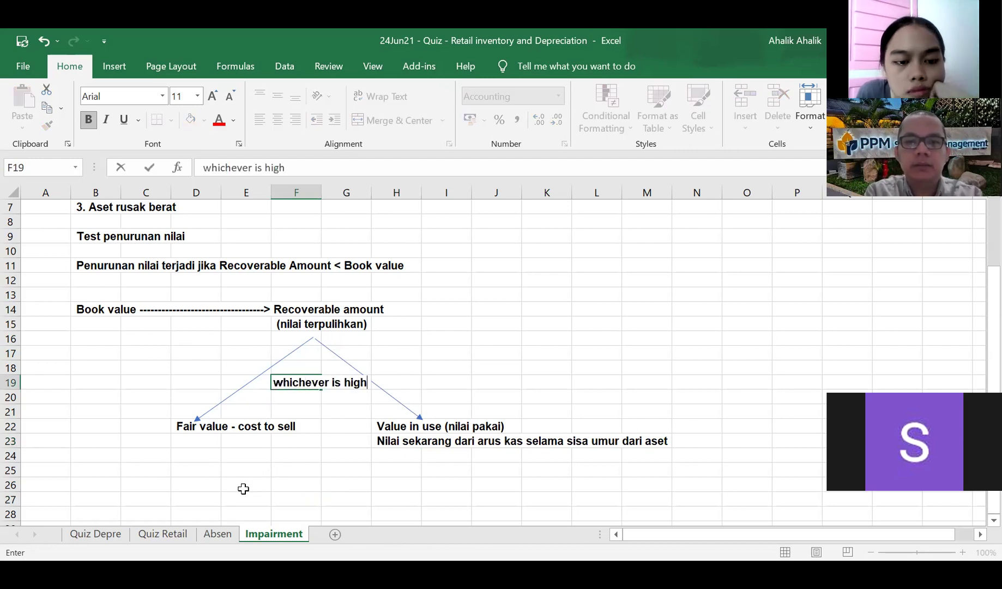
pyautogui.press('Return')
# - Review the impairment indicators in rows 5 to 7 and the recoverable amount diagram with its fair value and value in use branches
pyautogui.click(331, 473)
pyautogui.click(311, 307)
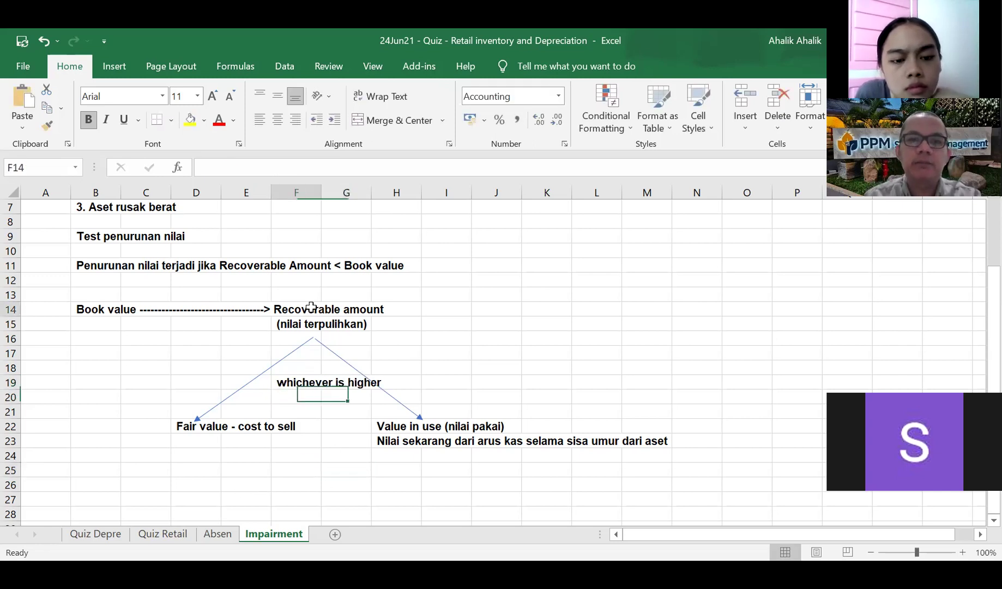
pyautogui.click(529, 484)
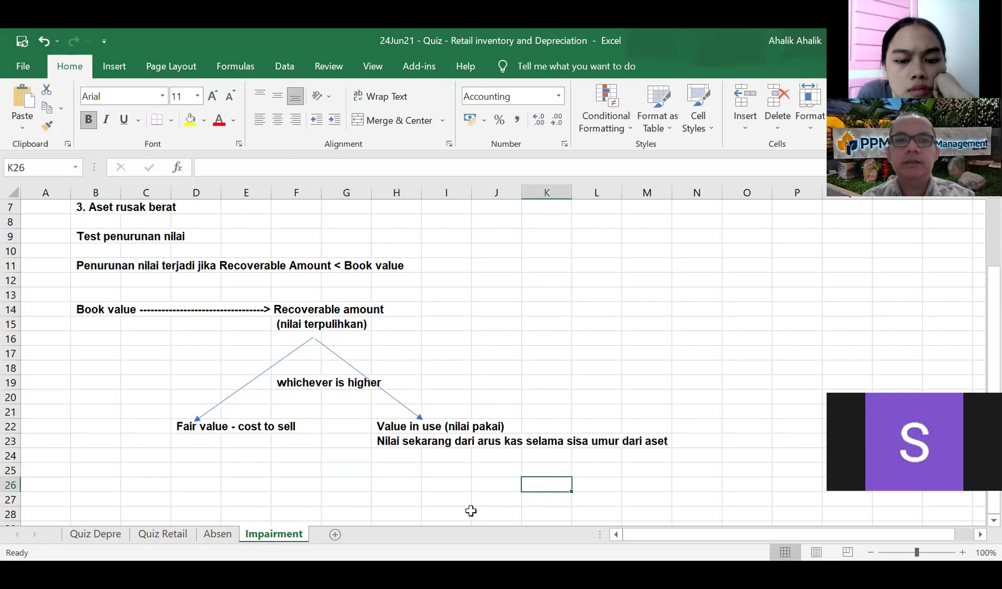
pyautogui.scroll(2, 472, 510)
pyautogui.moveTo(109, 265); pyautogui.dragTo(473, 320)
pyautogui.scroll(-1, 567, 416)
pyautogui.scroll(-2, 562, 418)
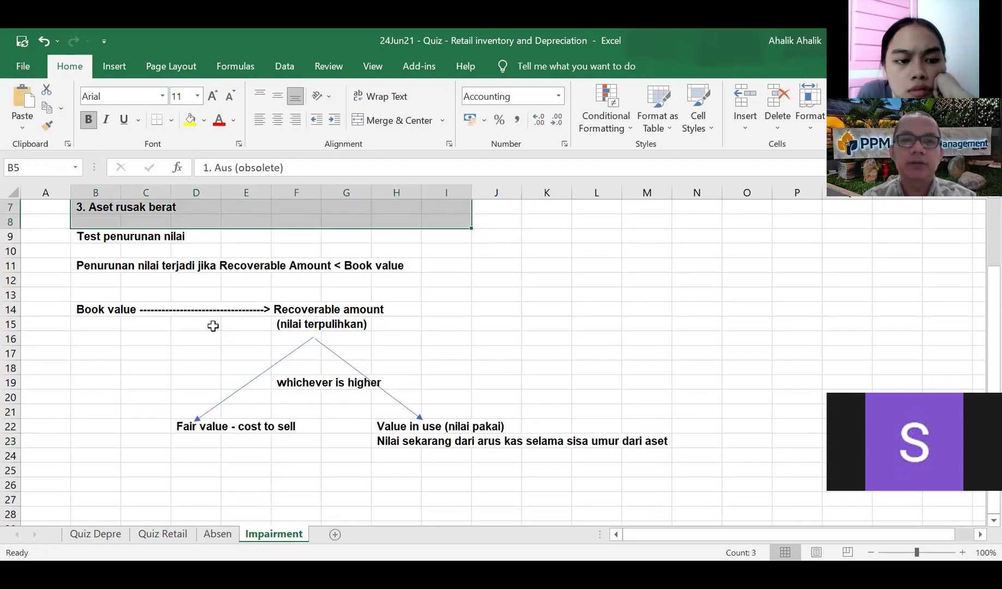
pyautogui.scroll(2, 229, 400)
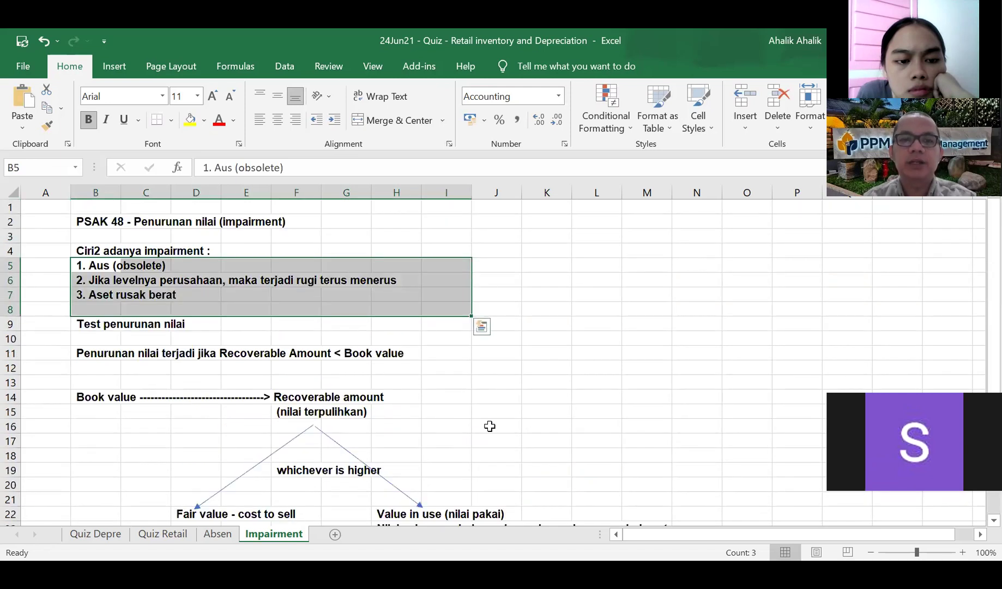
pyautogui.scroll(-2, 488, 426)
pyautogui.click(446, 486)
pyautogui.click(197, 425)
pyautogui.click(397, 430)
pyautogui.click(319, 469)
pyautogui.click(292, 381)
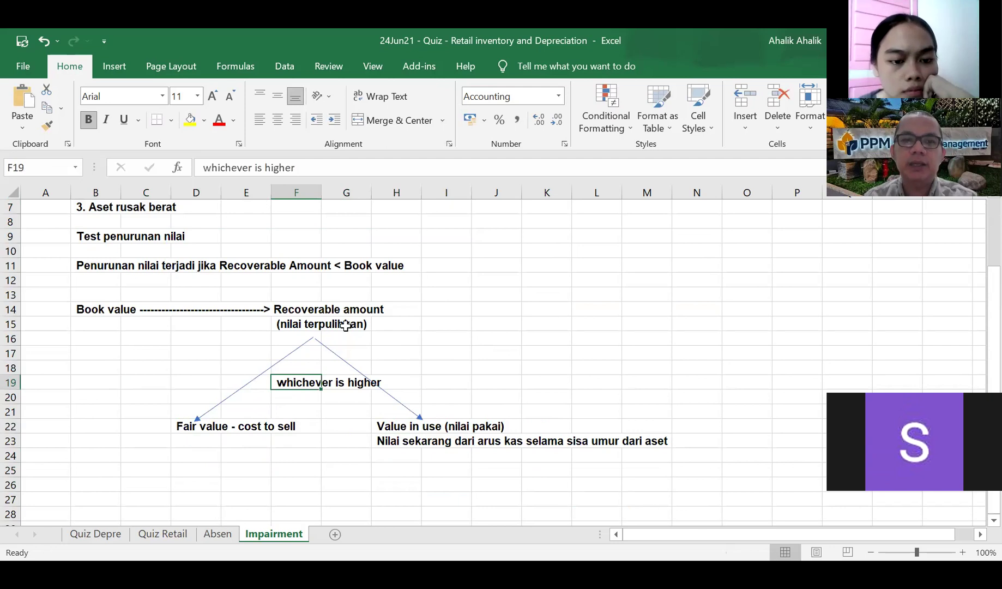
pyautogui.click(346, 325)
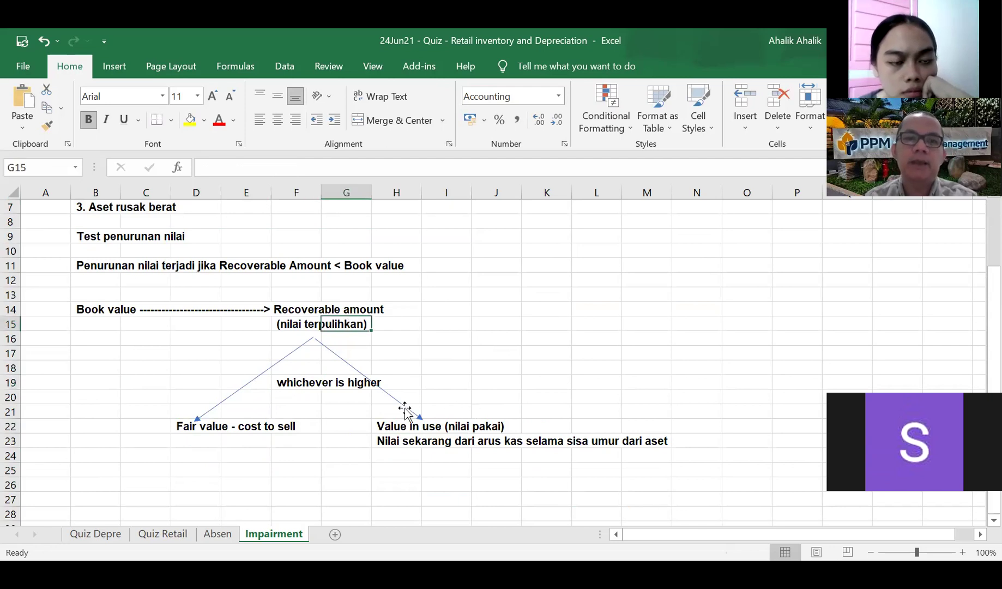
# - Enter ">" in cell D15 and "Impairment" in cell D16 beneath the dashed arrow from Book value to Recoverable amount
pyautogui.click(183, 325)
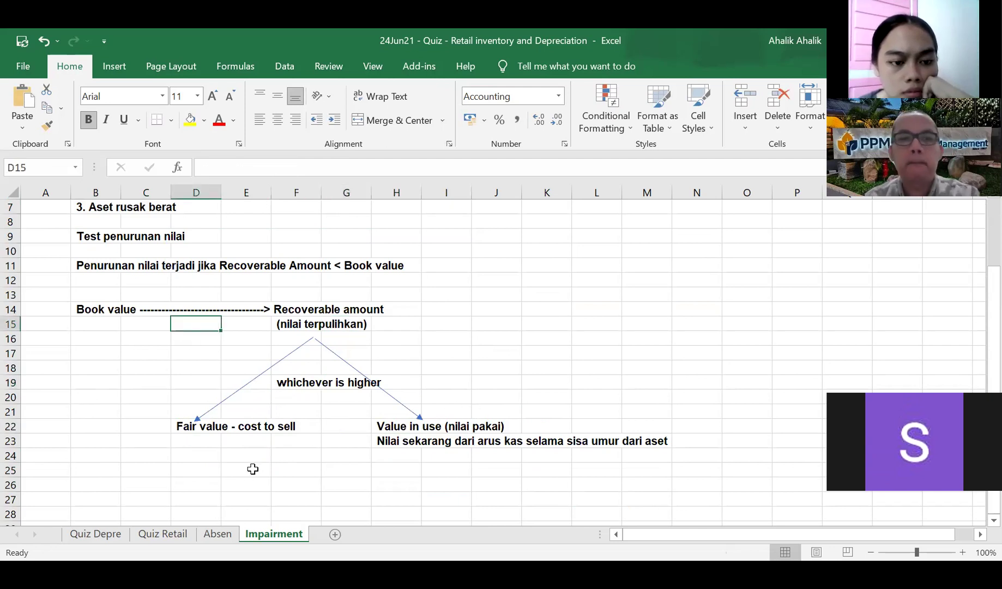
pyautogui.write('>')
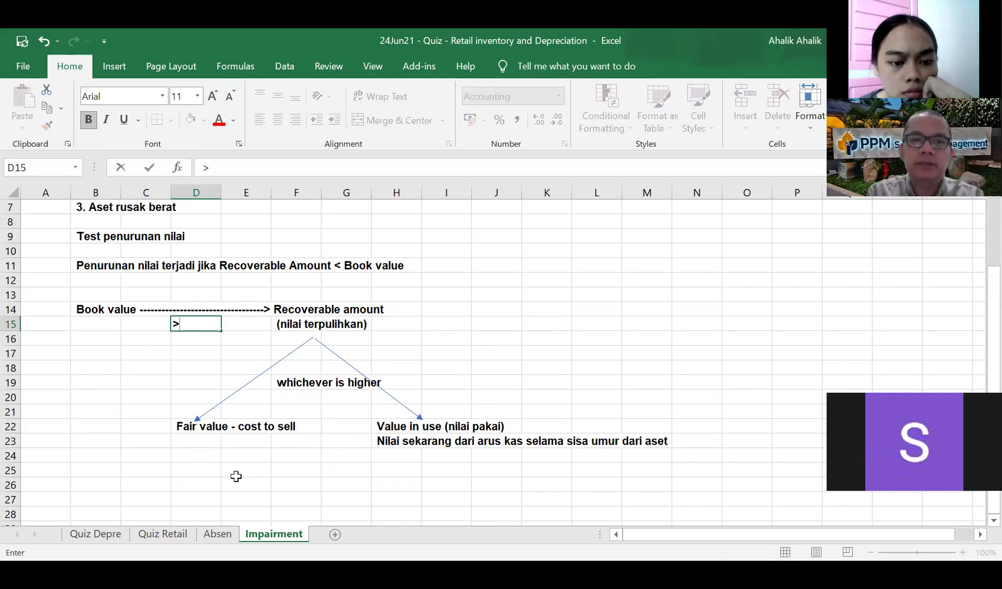
pyautogui.press('Return')
pyautogui.write('I')
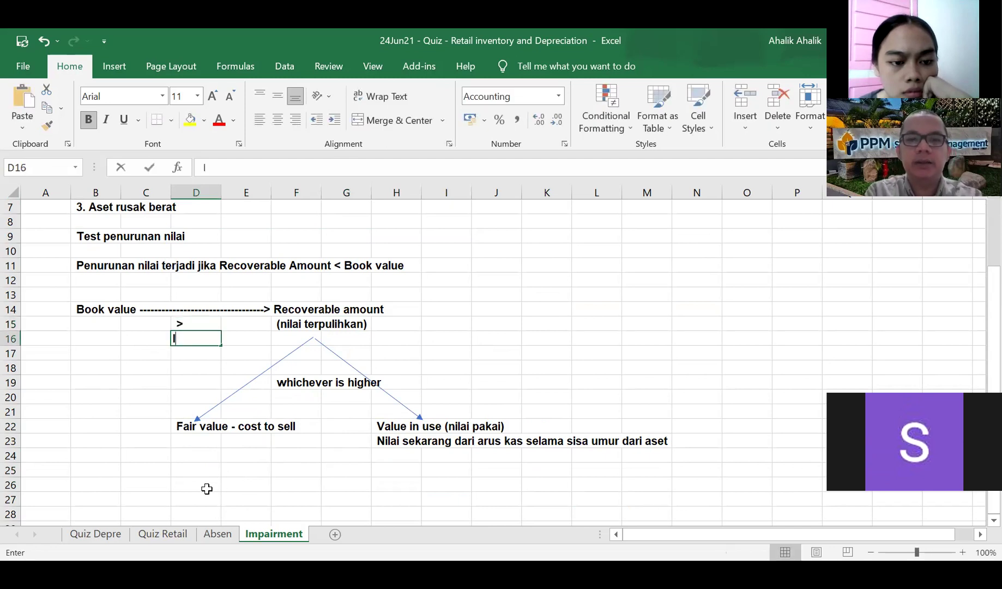
pyautogui.write('mpairment')
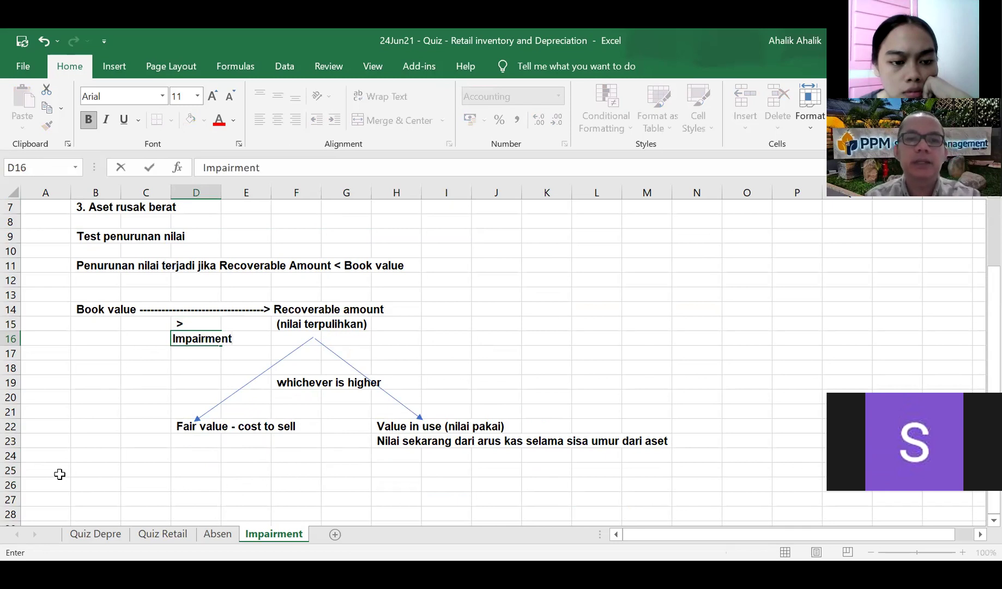
# - Enter the heading "Langkah :" in cell B25 below the diagram
pyautogui.click(83, 466)
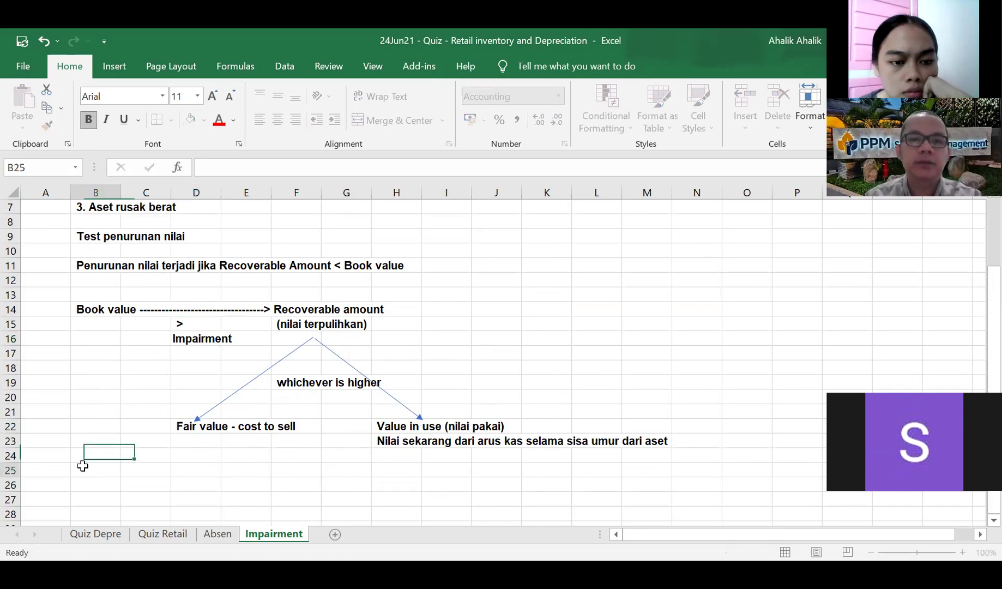
pyautogui.write('Langkah :')
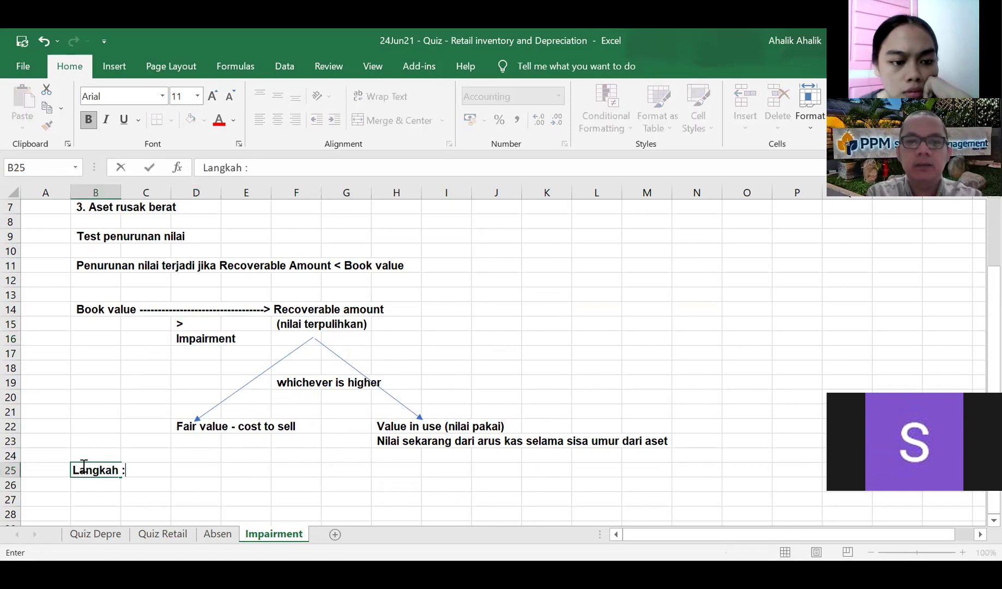
pyautogui.press('Return')
# - Enter "1. Tentukan mana yang lebih tinggi antara FV-cost to sell dengan value in use" in cell B26
pyautogui.write('1. ten')
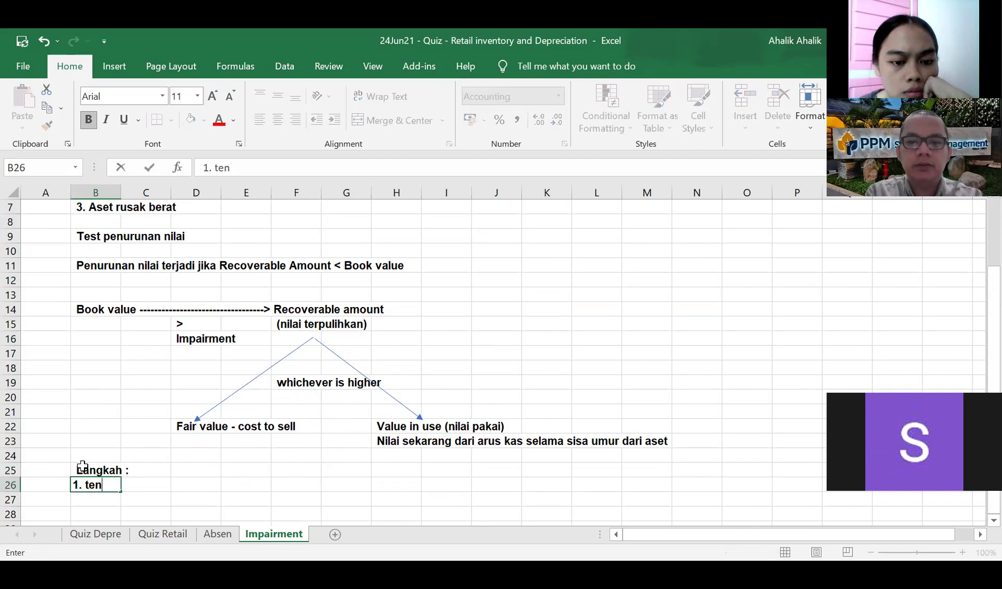
pyautogui.write('tukan')
pyautogui.press('BackSpace')
pyautogui.press('BackSpace')
pyautogui.press('BackSpace')
pyautogui.press('BackSpace')
pyautogui.press('BackSpace')
pyautogui.press('BackSpace')
pyautogui.press('BackSpace')
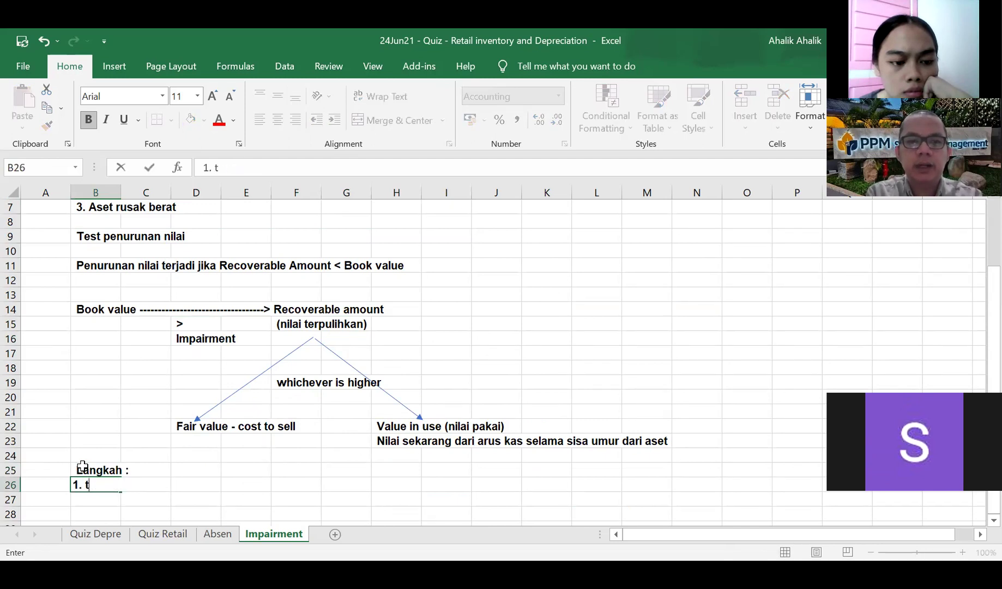
pyautogui.write('Tentukan')
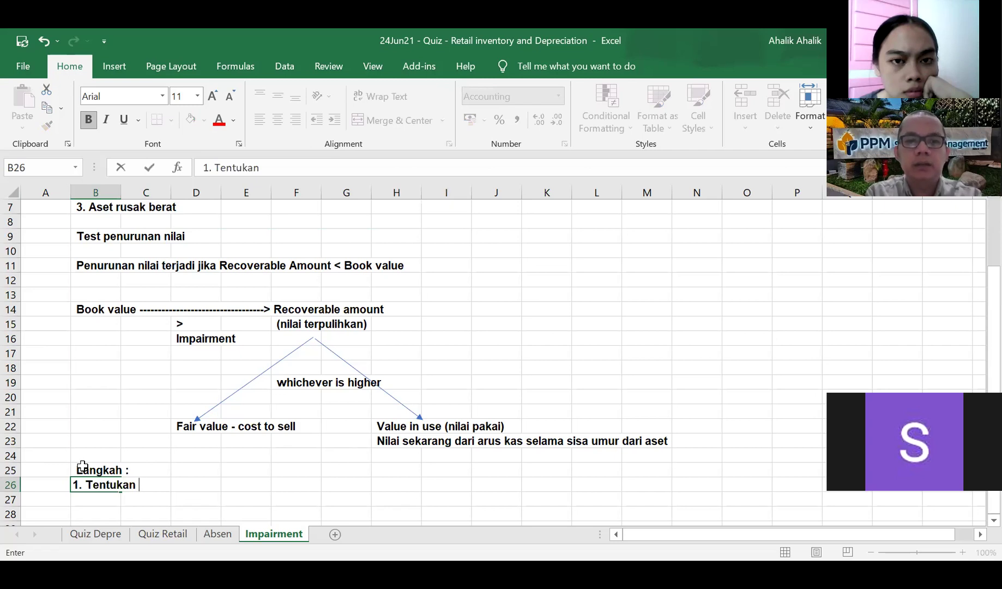
pyautogui.write(' mana yan')
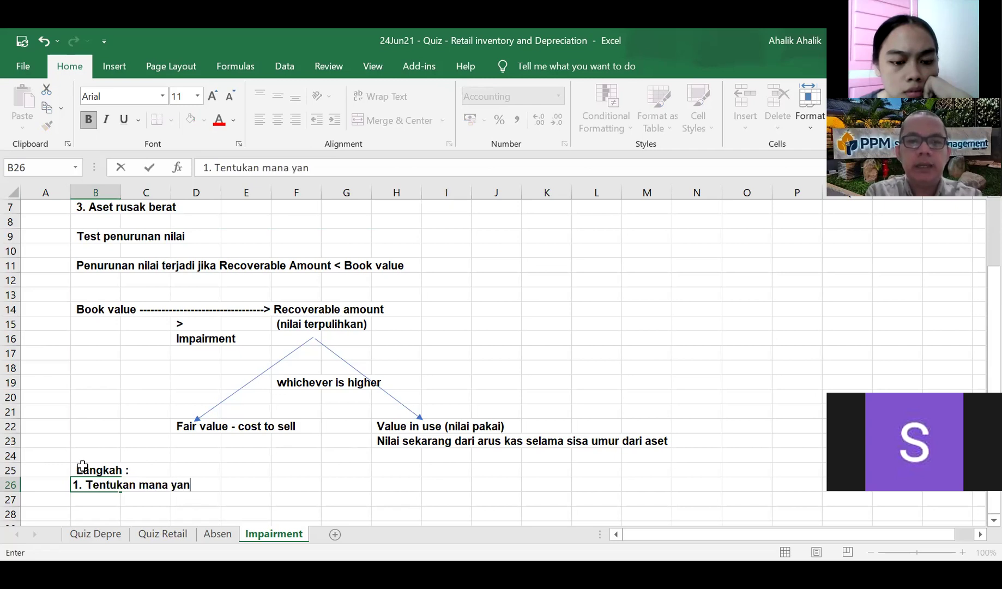
pyautogui.write('g lebih tinggi antara ')
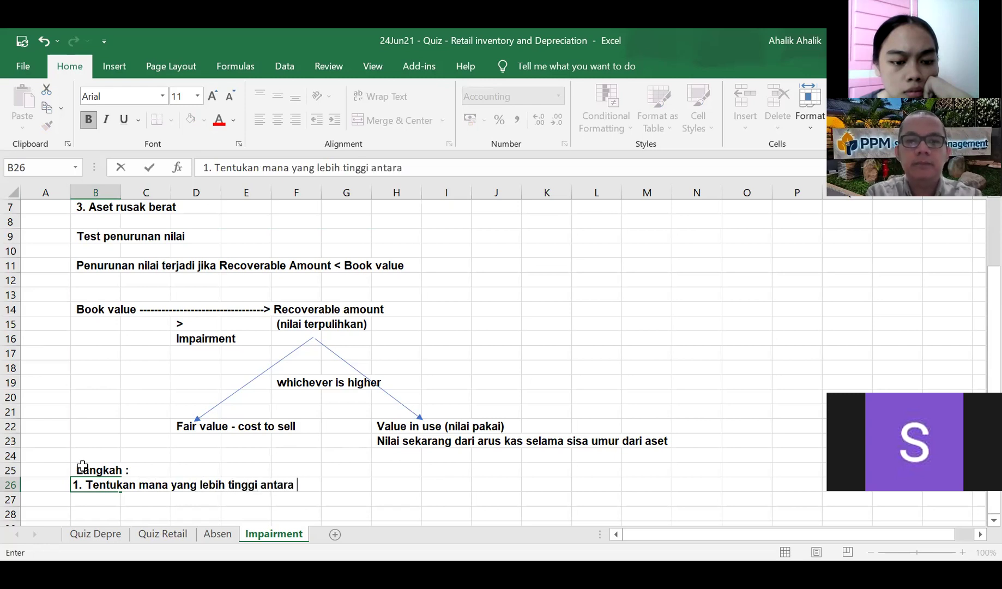
pyautogui.write('FV')
pyautogui.write('-cost to sell den')
pyautogui.write('ga valu')
pyautogui.press('BackSpace')
pyautogui.press('BackSpace')
pyautogui.press('BackSpace')
pyautogui.press('BackSpace')
pyautogui.write('n')
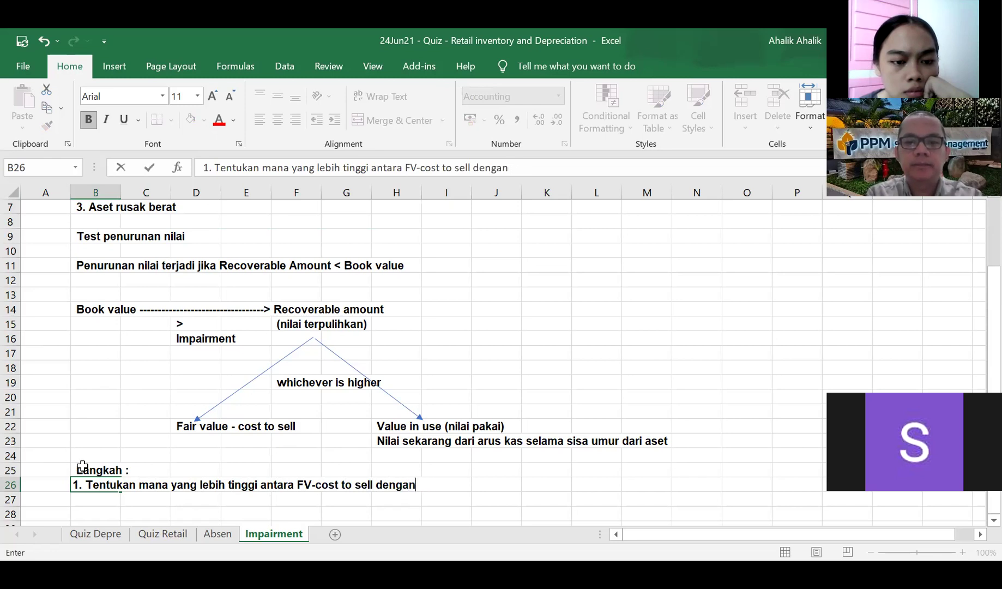
pyautogui.write(' value in use')
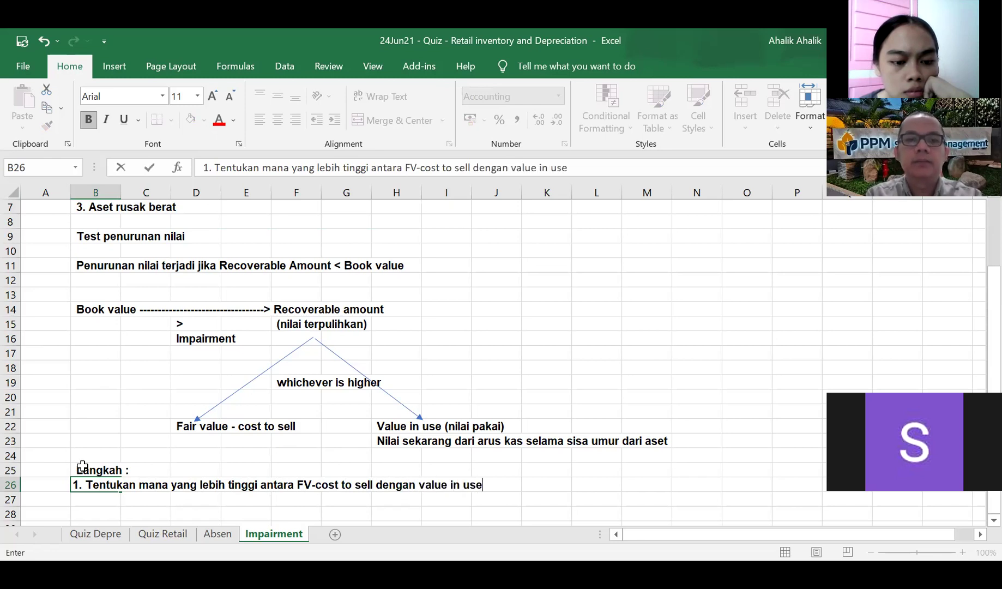
pyautogui.press('Return')
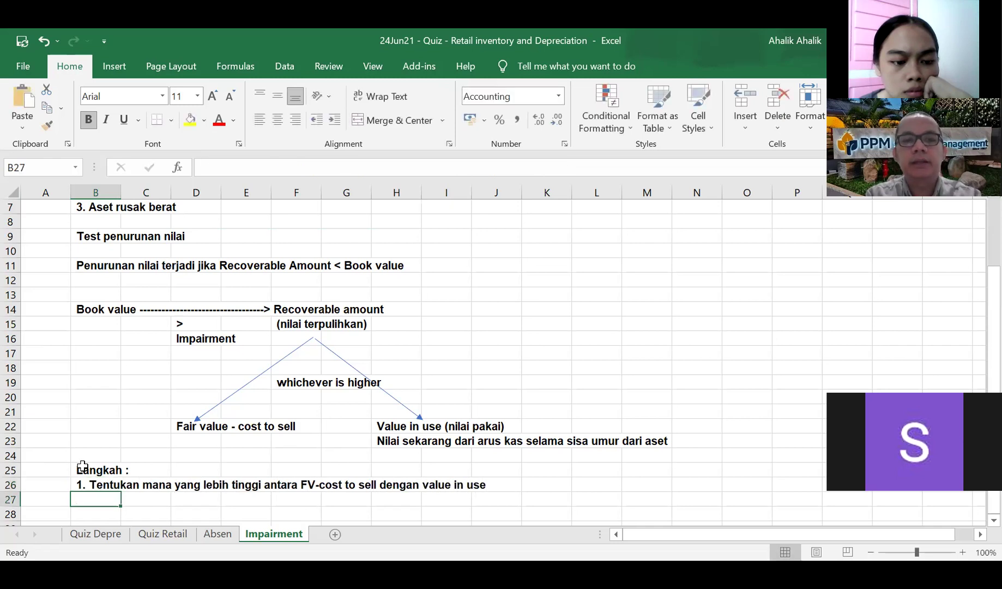
# - Enter "2. Hasilnya adalah Recoverable amount" in cell B27 as the second item of the procedure
pyautogui.write('2.')
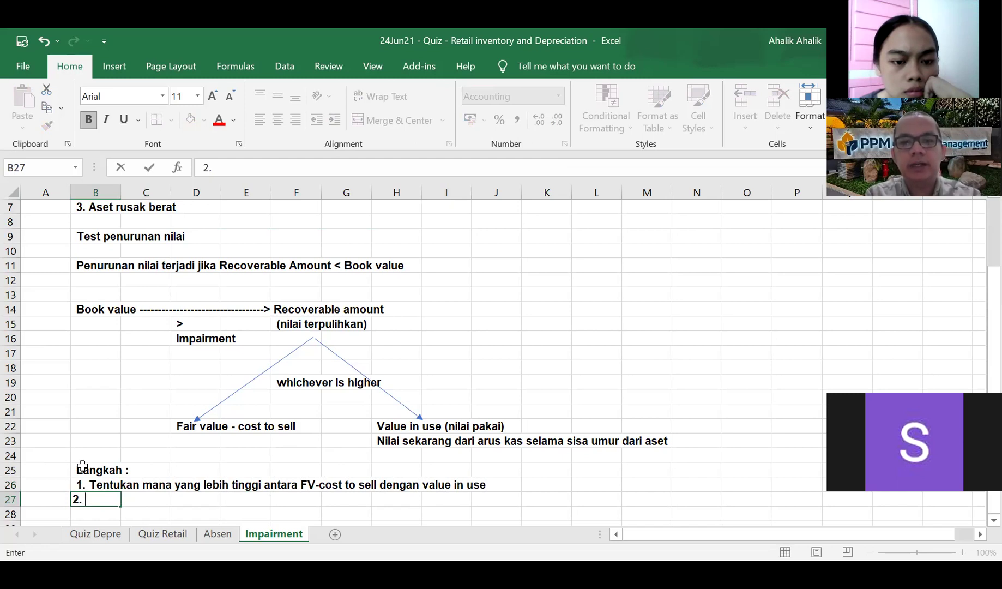
pyautogui.write('hasilnya')
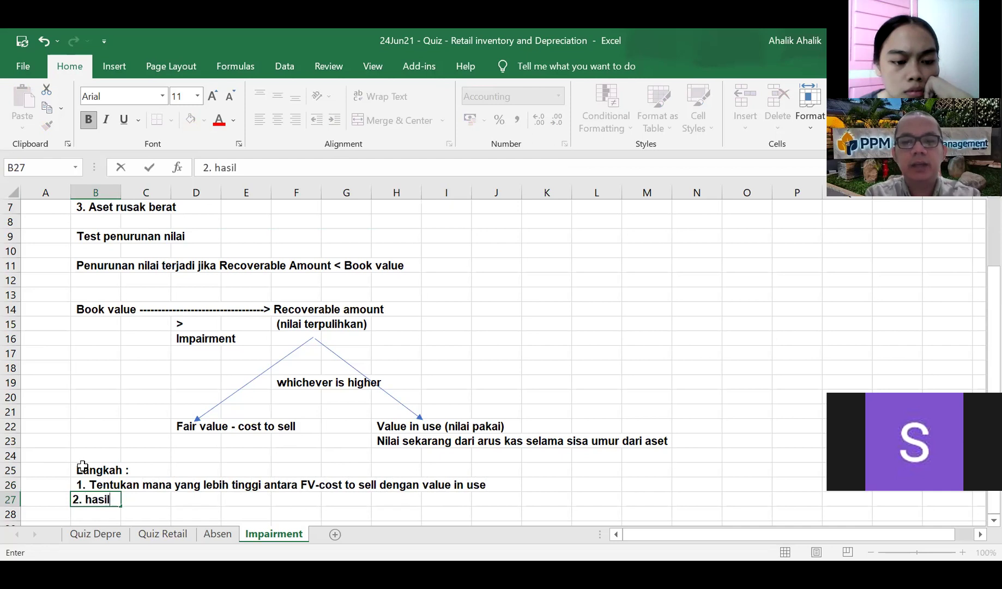
pyautogui.press('BackSpace')
pyautogui.press('BackSpace')
pyautogui.press('BackSpace')
pyautogui.press('BackSpace')
pyautogui.press('BackSpace')
pyautogui.press('BackSpace')
pyautogui.press('BackSpace')
pyautogui.press('BackSpace')
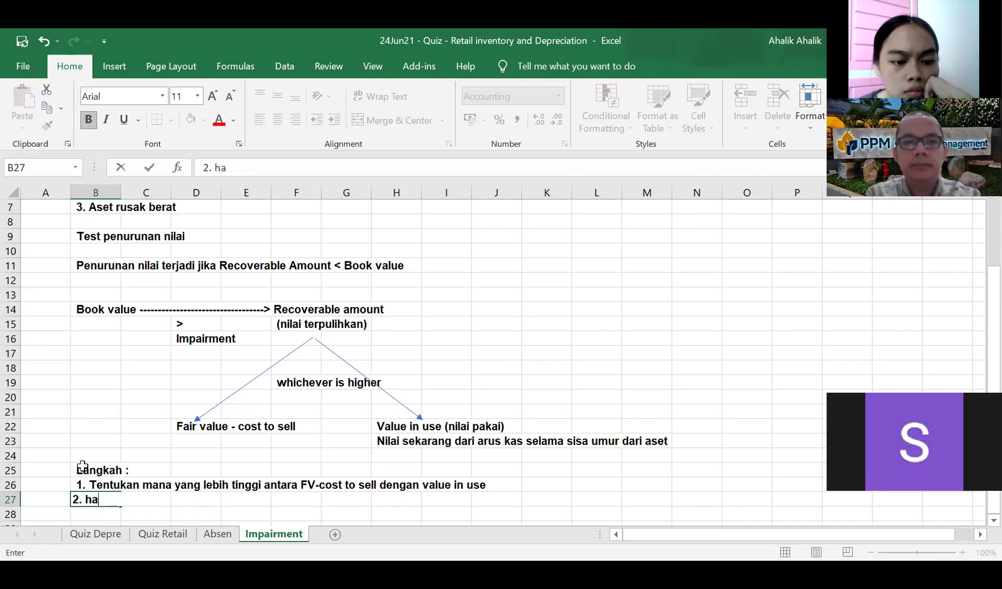
pyautogui.write('Hasilnya ')
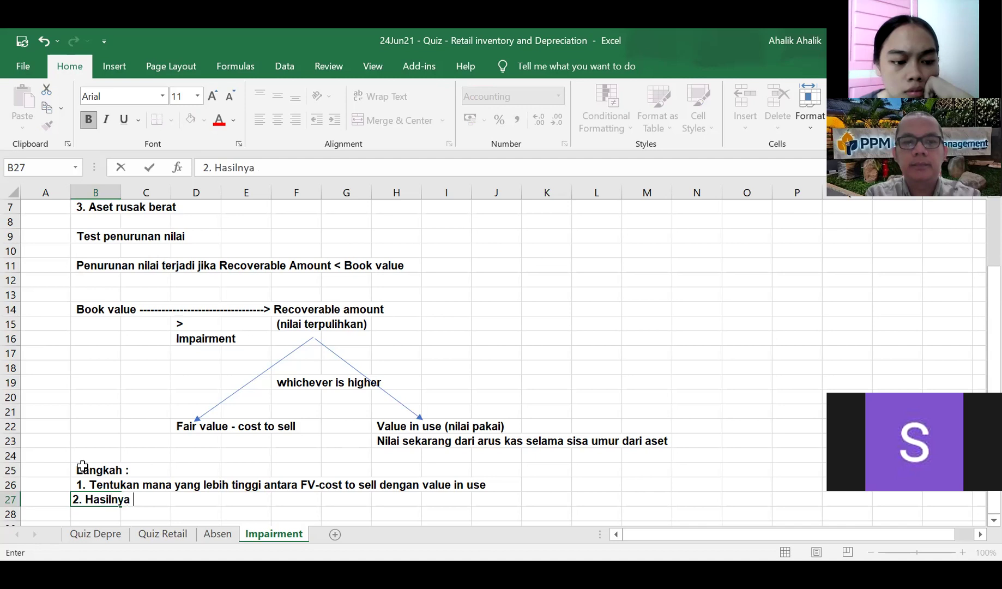
pyautogui.write('adalah Recover')
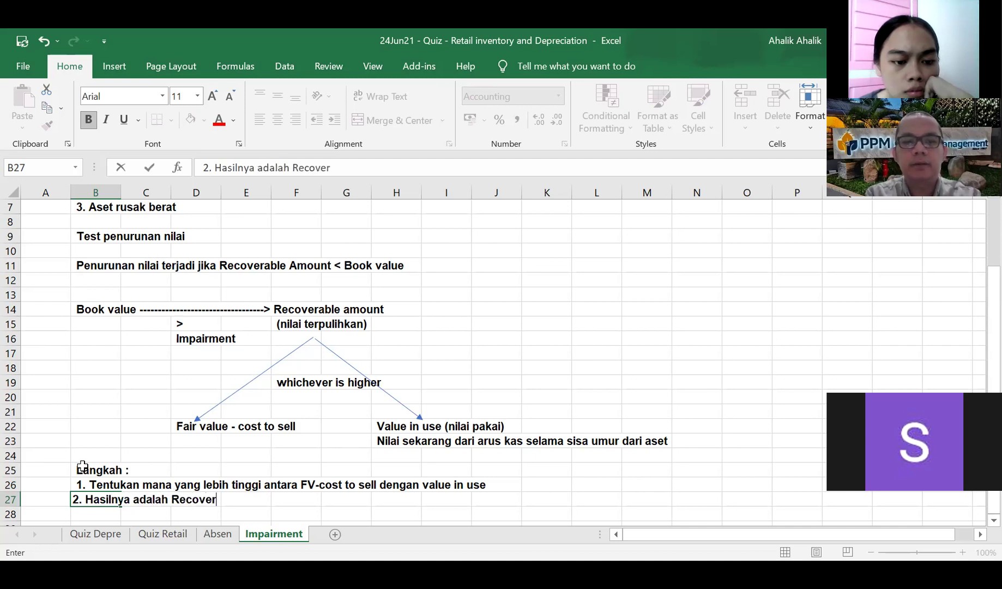
pyautogui.write('able amount')
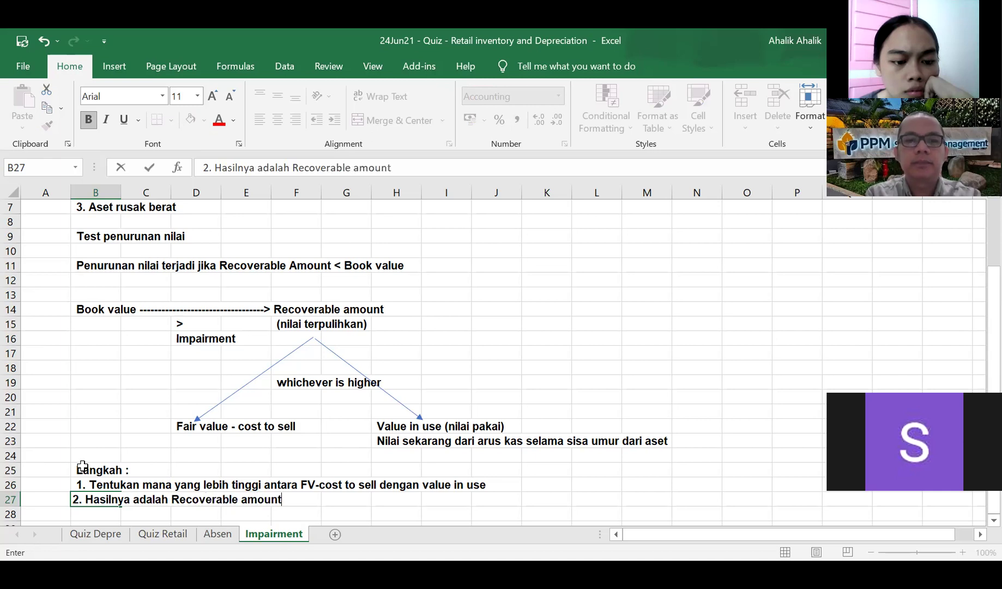
pyautogui.press('Return')
# - Enter "3. Nilai buku dibandingkan dengan recoverable amount" in cell B28 as the third item of the procedure
pyautogui.write('3.')
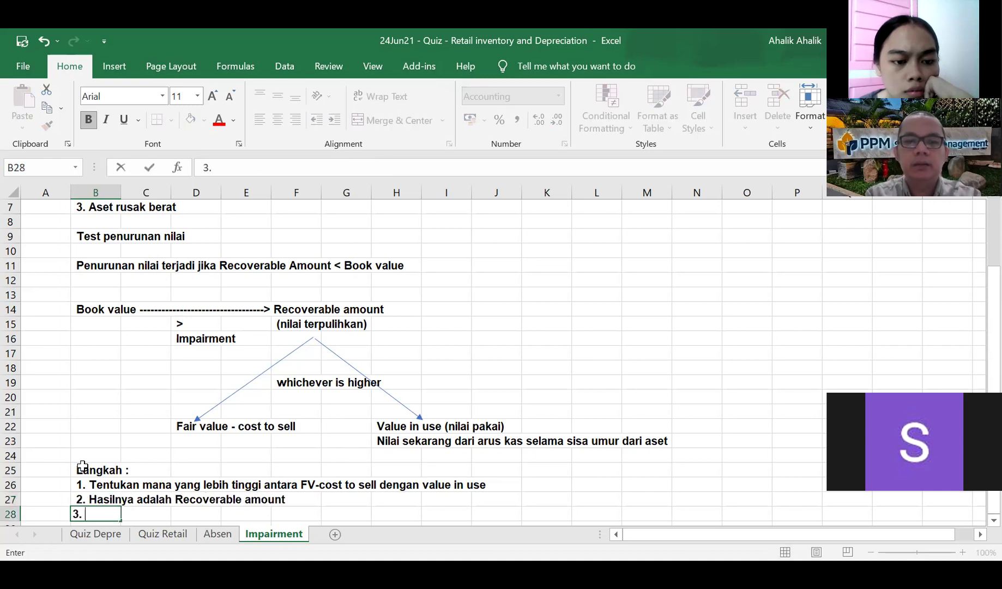
pyautogui.write(' Nilai b')
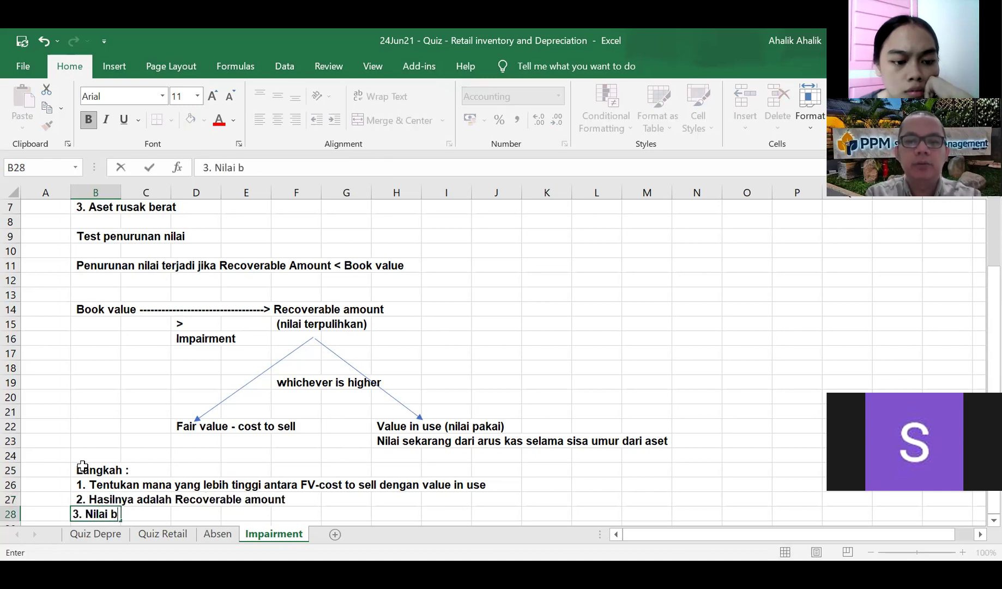
pyautogui.write('uku dibanding')
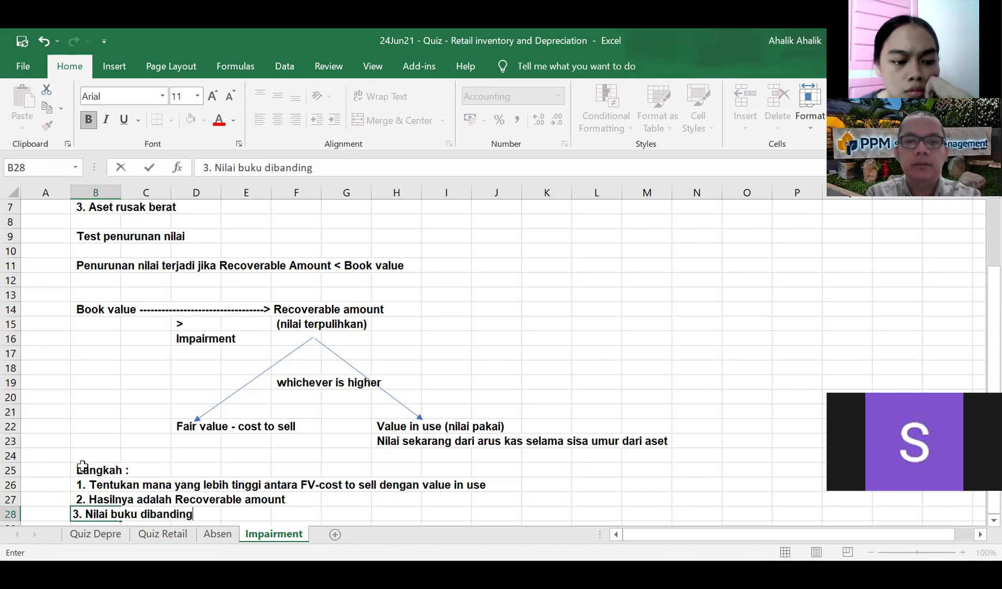
pyautogui.write('kan dengan ')
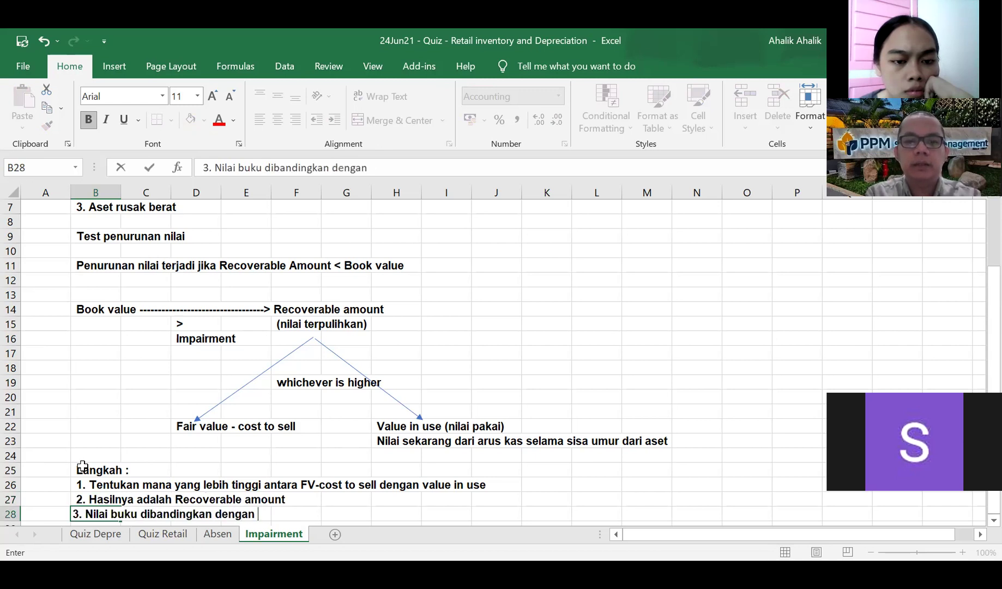
pyautogui.write('recoverab')
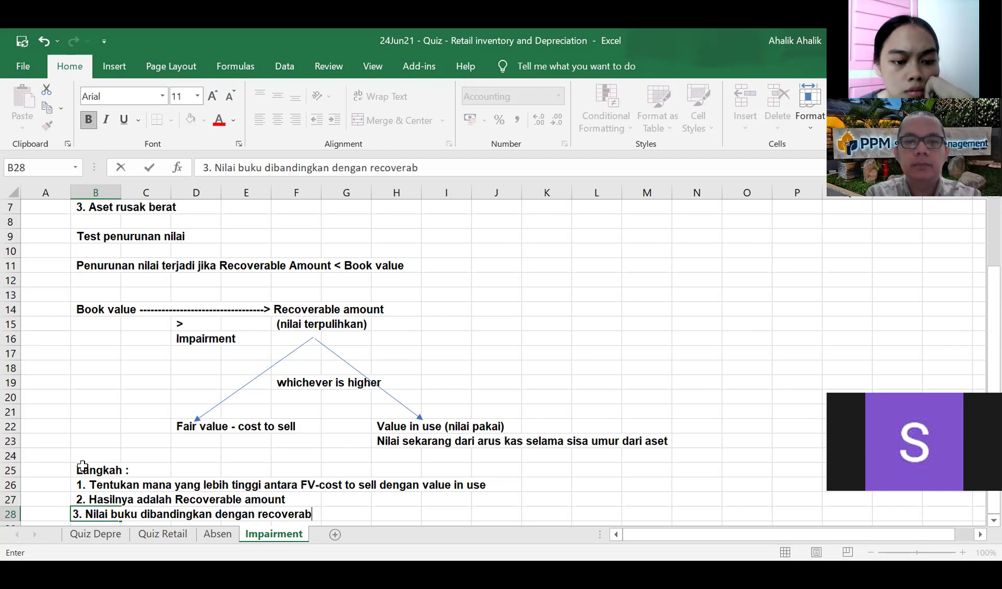
pyautogui.write('le amount akan')
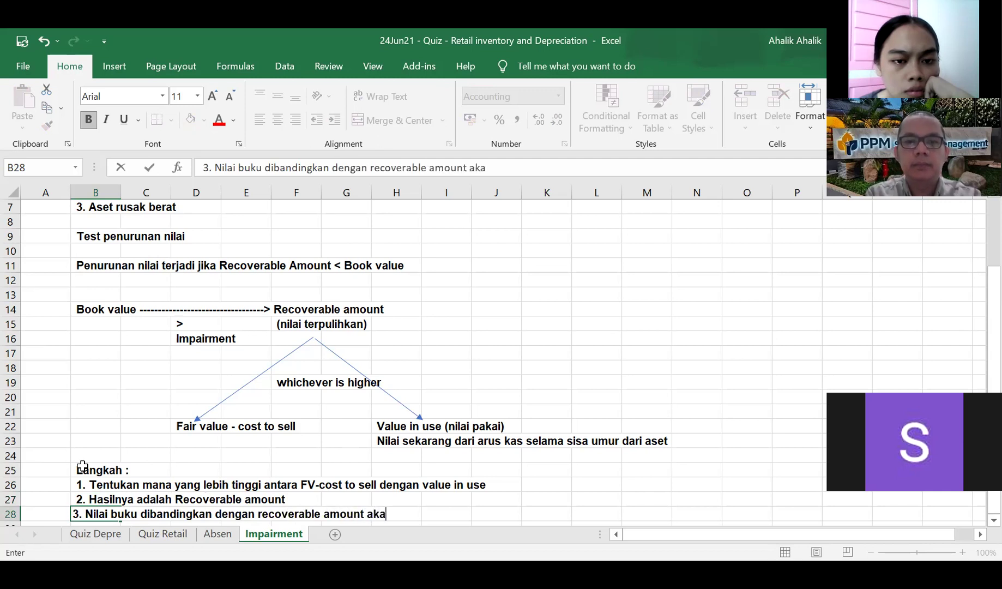
pyautogui.press('BackSpace')
pyautogui.press('BackSpace')
pyautogui.press('BackSpace')
pyautogui.press('BackSpace')
pyautogui.press('BackSpace')
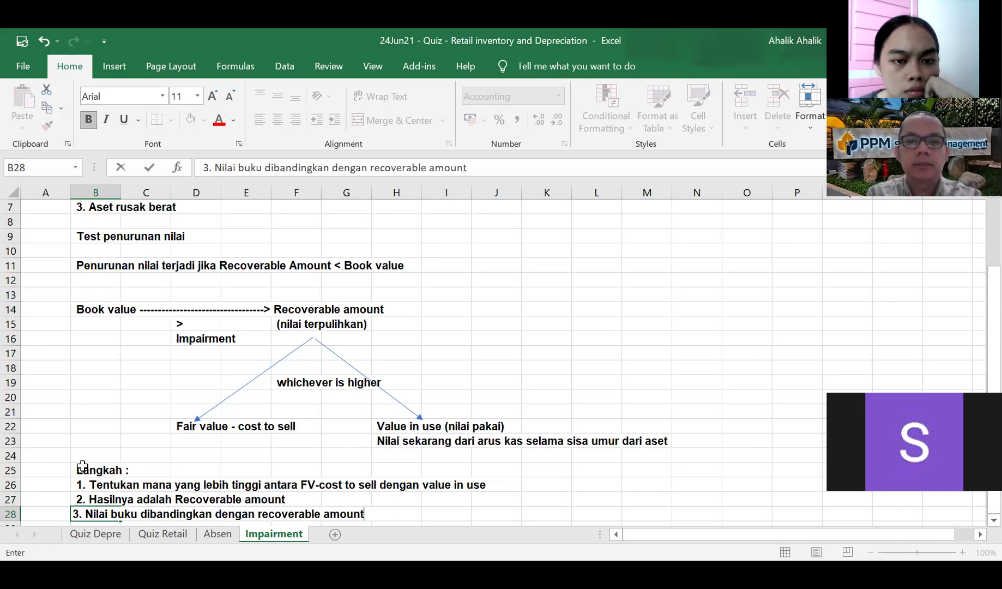
pyautogui.press('Return')
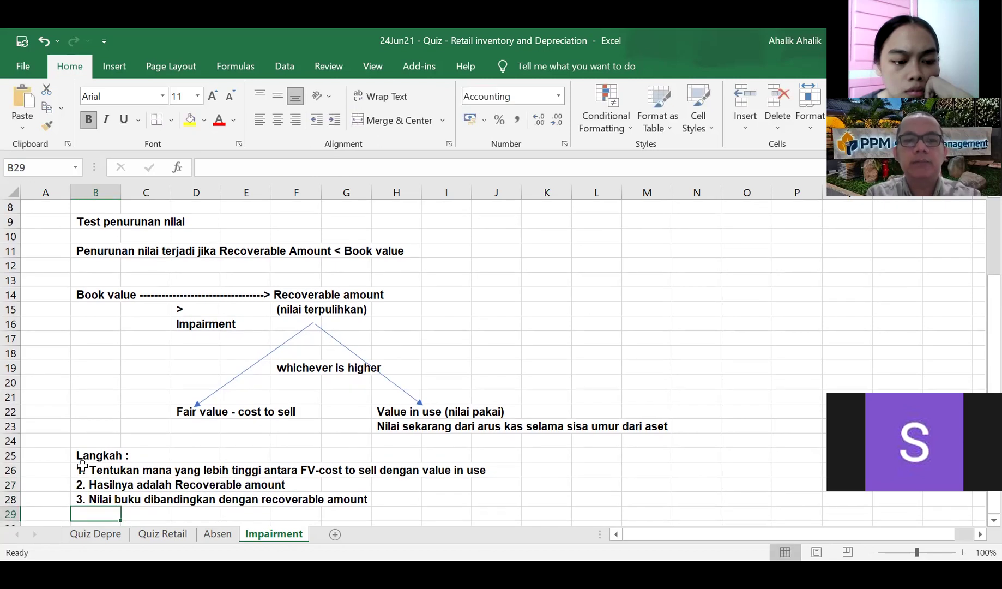
# - Enter "4. Impairment terjadi jika nilai buku > recoverable amount" in cell B29 as the fourth item of the procedure
pyautogui.write('4. Impairment ')
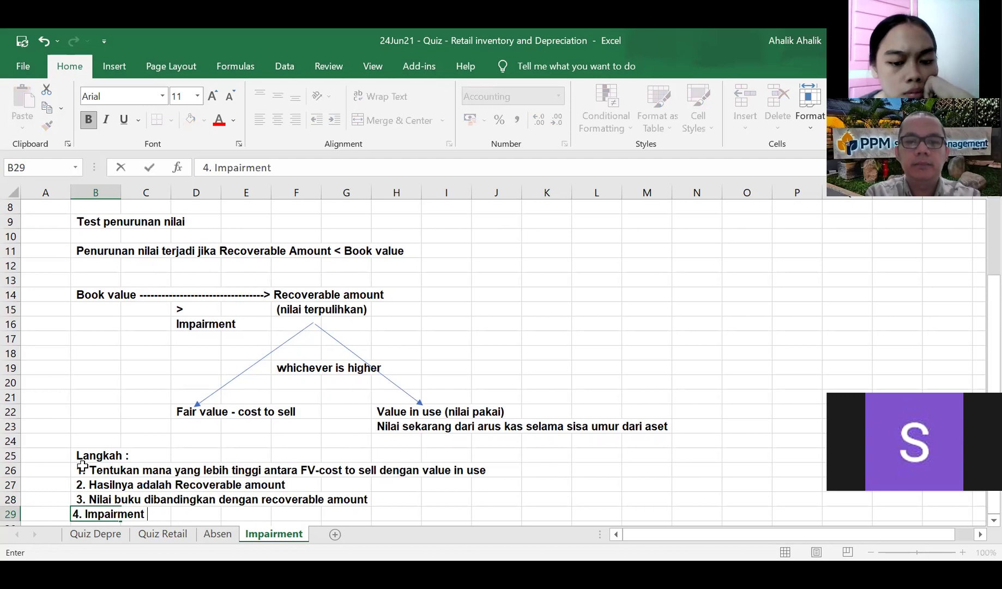
pyautogui.write('terjadi jika nilai buku')
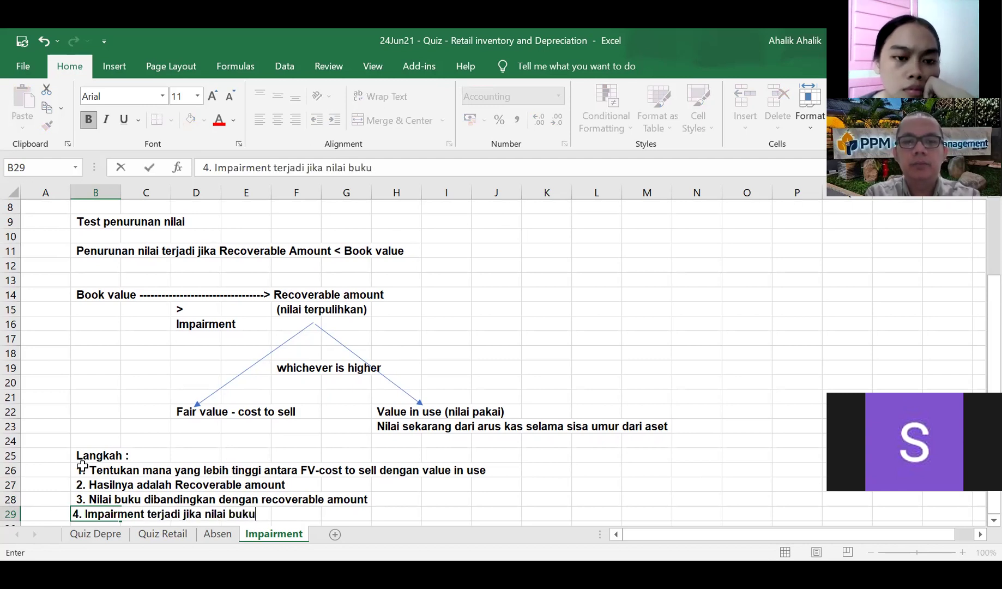
pyautogui.write('> ')
pyautogui.write(' ? reco')
pyautogui.press('BackSpace')
pyautogui.press('BackSpace')
pyautogui.press('BackSpace')
pyautogui.press('BackSpace')
pyautogui.press('BackSpace')
pyautogui.press('BackSpace')
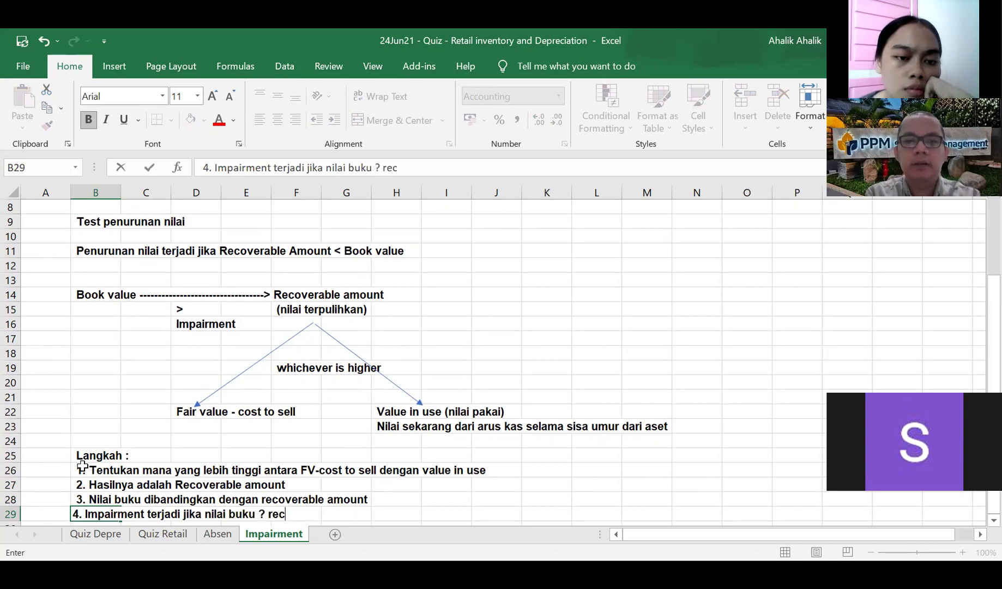
pyautogui.write('> ')
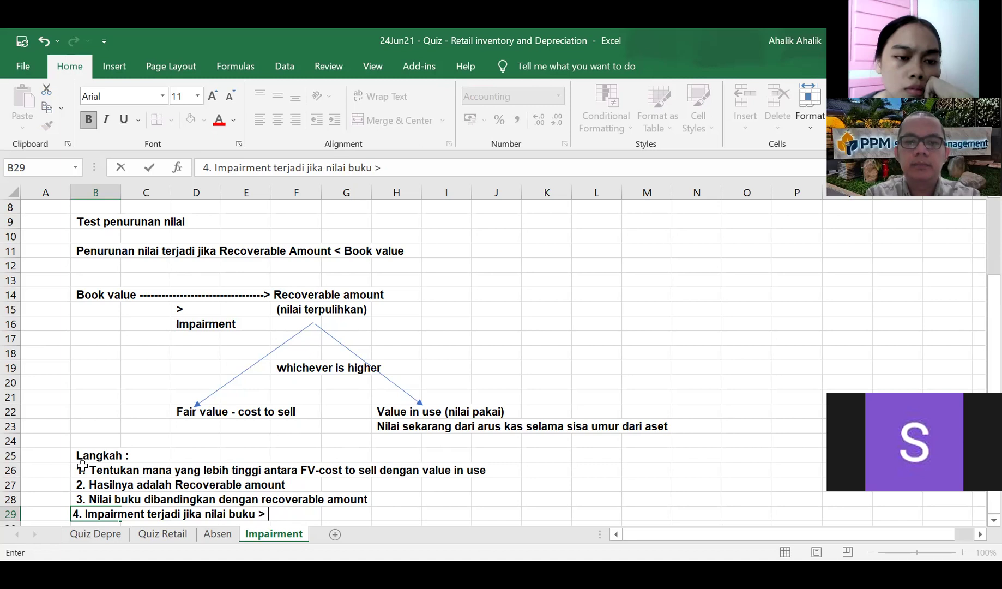
pyautogui.write('recover')
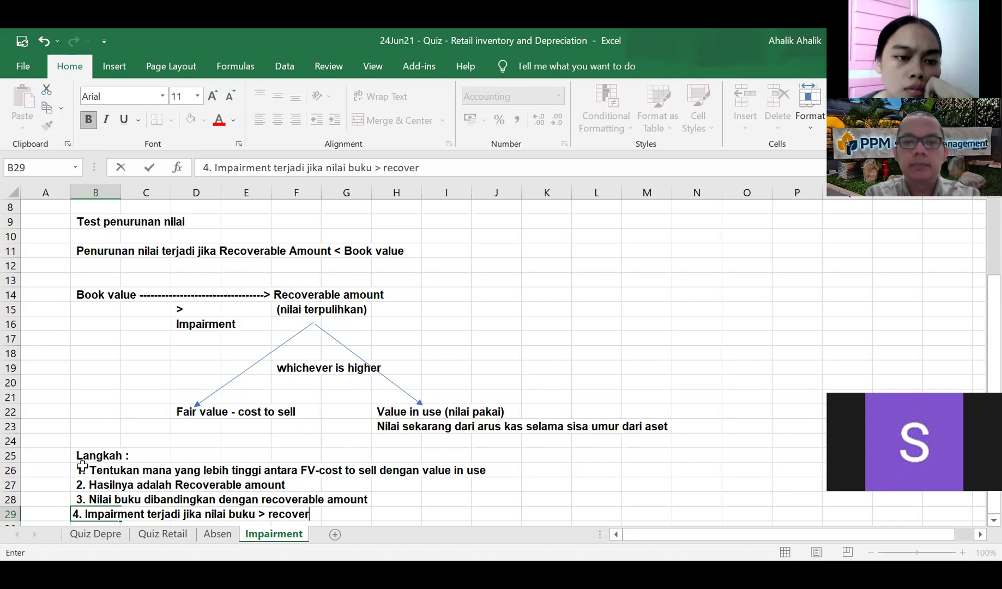
pyautogui.write('able amount')
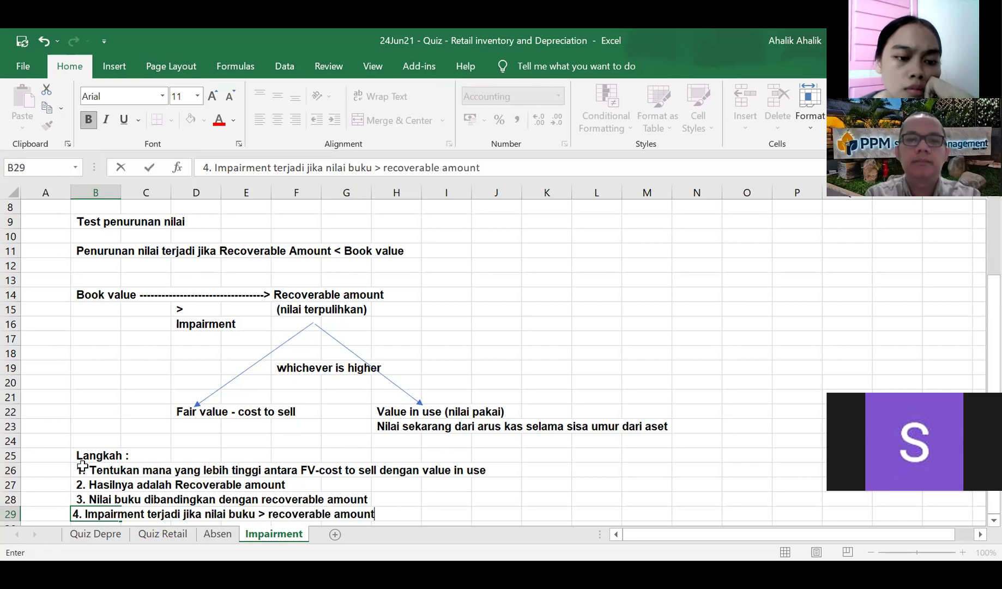
pyautogui.press('Return')
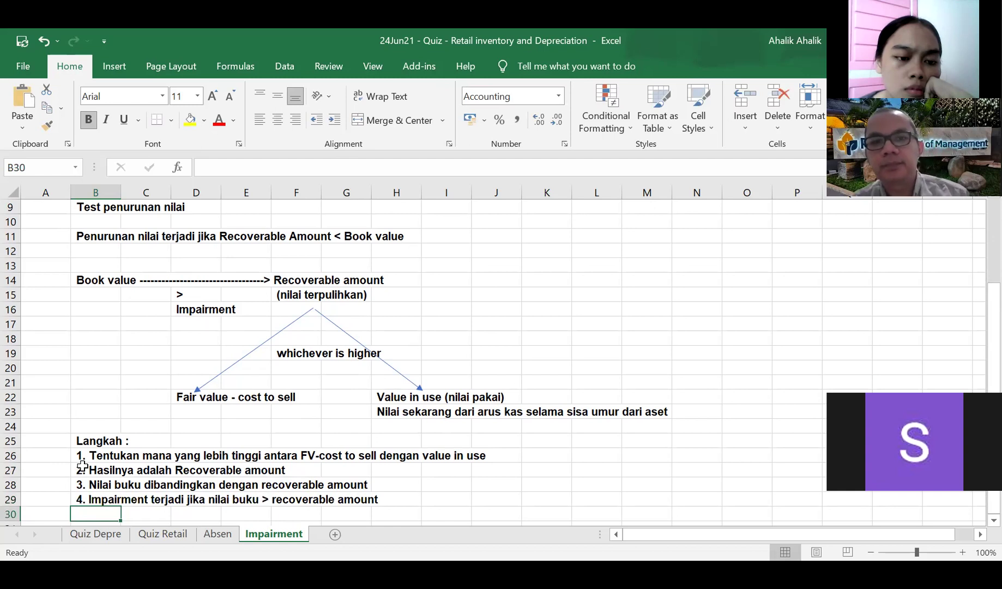
# - Copy the recoverable amount diagram in B14:K22 and paste it below the procedure list, starting at cell B33
pyautogui.scroll(1, 117, 480)
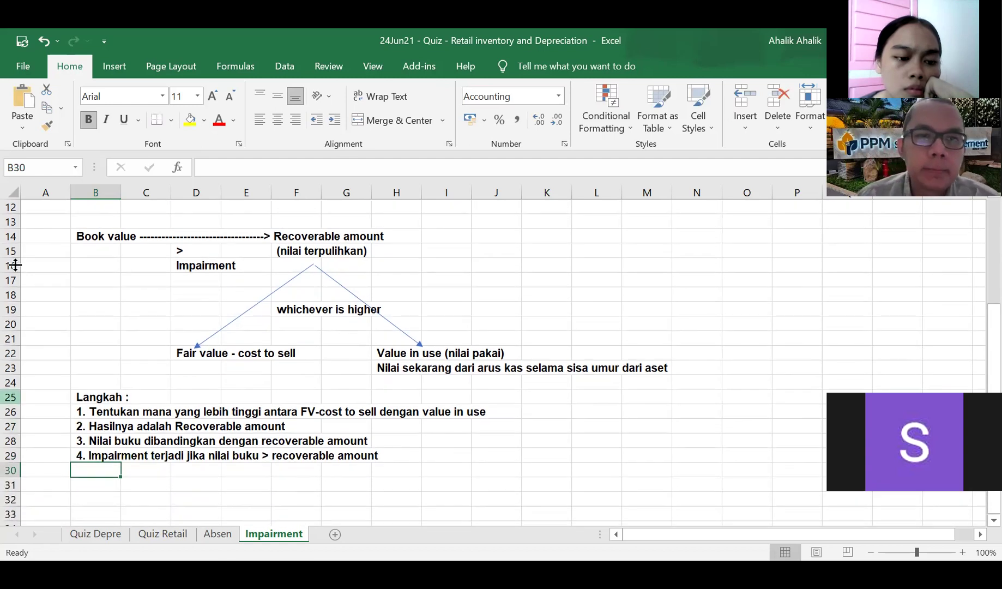
pyautogui.moveTo(85, 237); pyautogui.dragTo(534, 354)
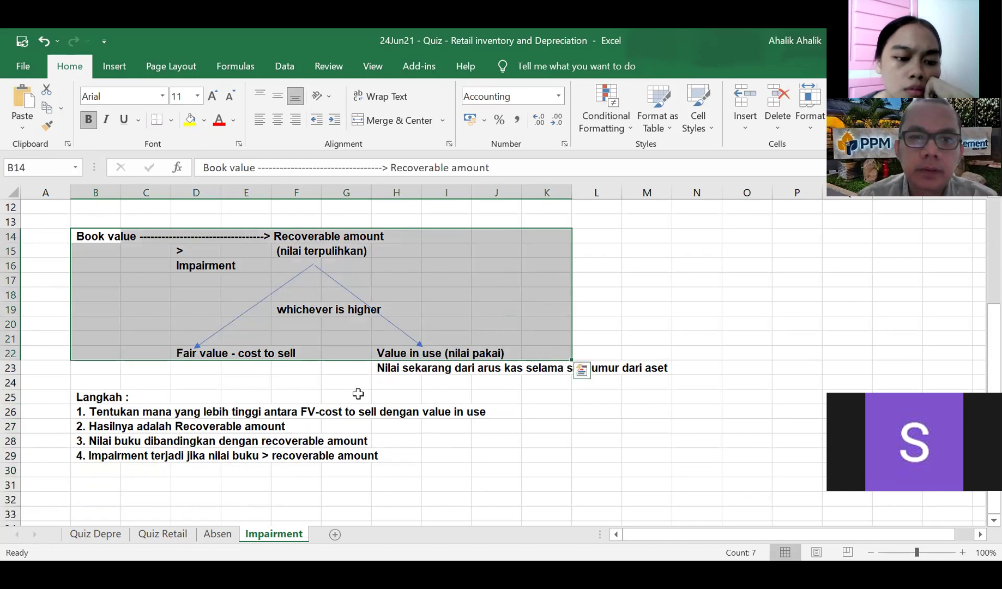
pyautogui.hotkey('ctrl', 'c')
pyautogui.scroll(-2, 109, 428)
pyautogui.click(109, 427)
pyautogui.click(12, 101)
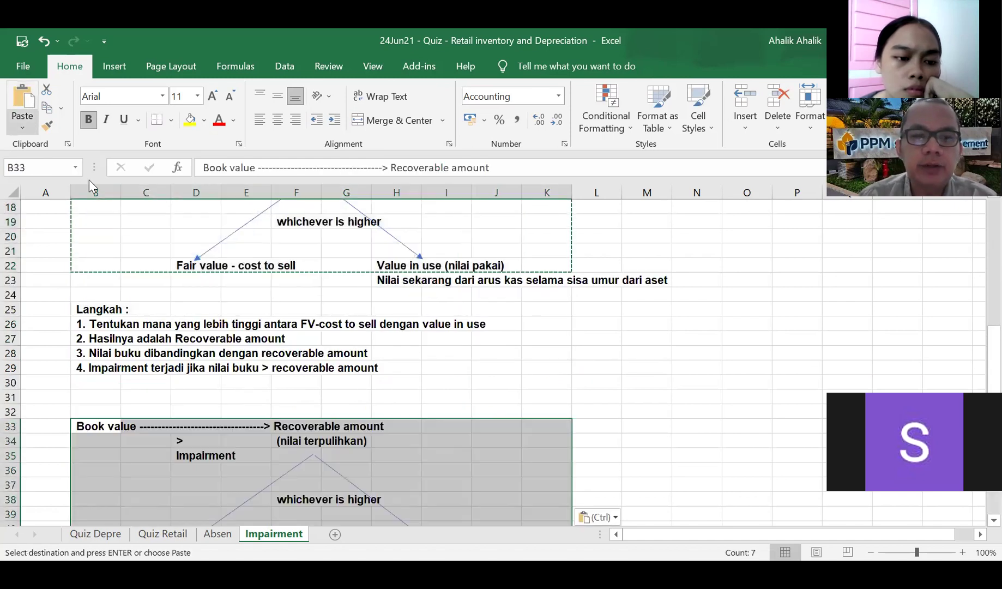
pyautogui.scroll(-2, 245, 438)
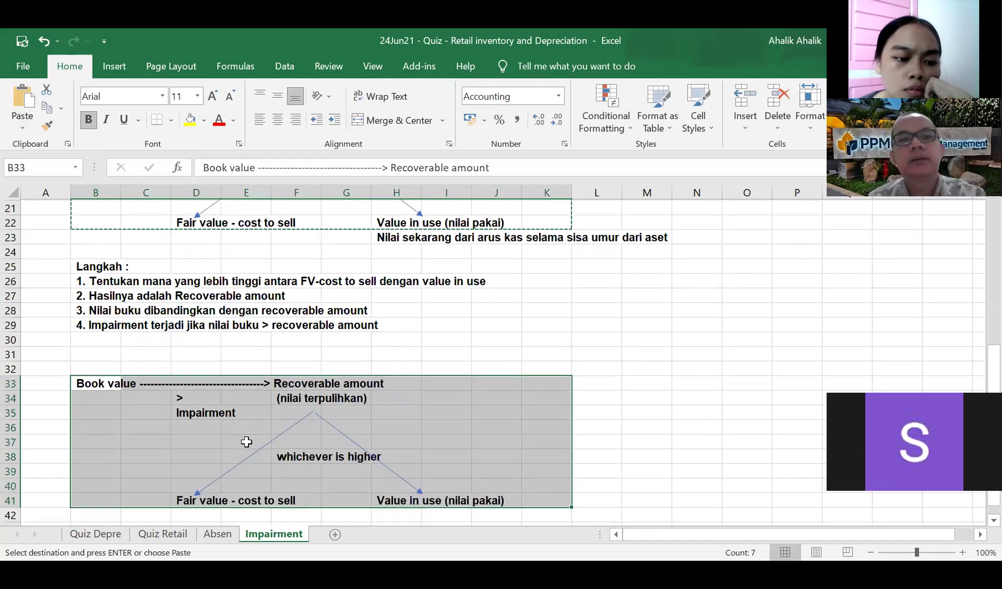
pyautogui.scroll(-1, 419, 432)
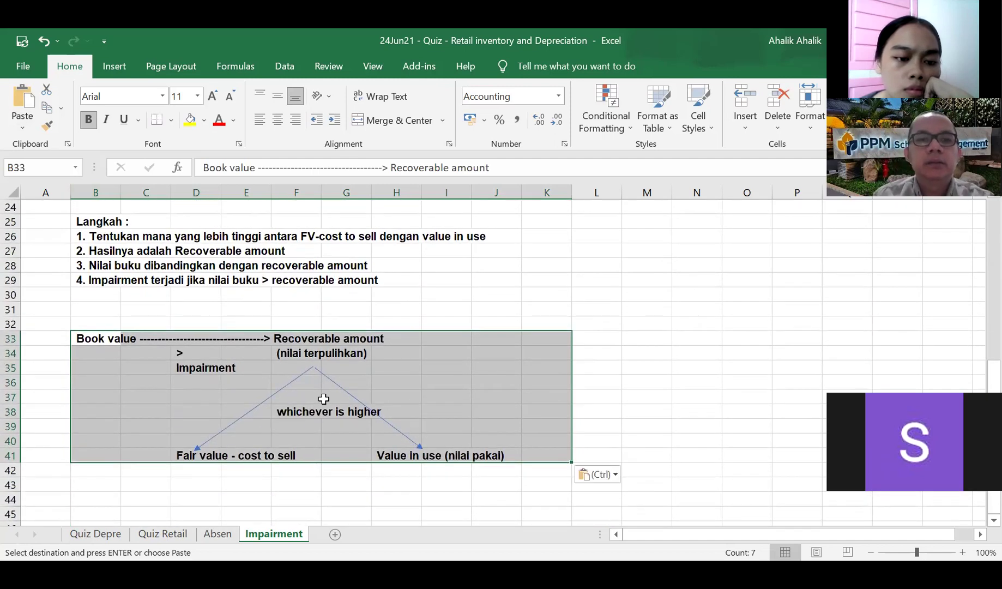
pyautogui.click(82, 310)
pyautogui.click(299, 349)
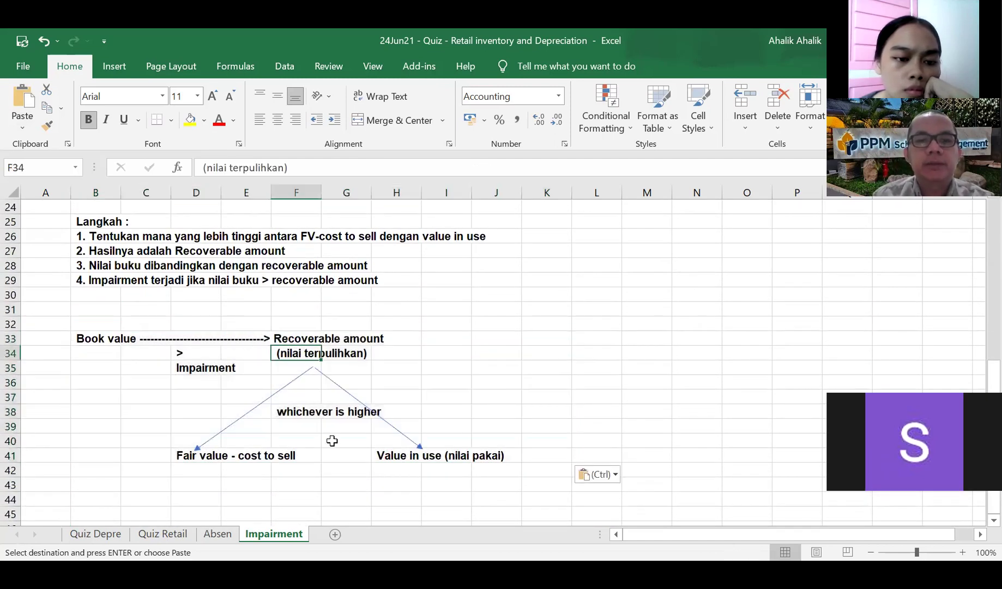
# - Enter "Fair value = 100" in cell D42 and "Cost to sell = 20" in cell D43 of the copied diagram
pyautogui.click(190, 469)
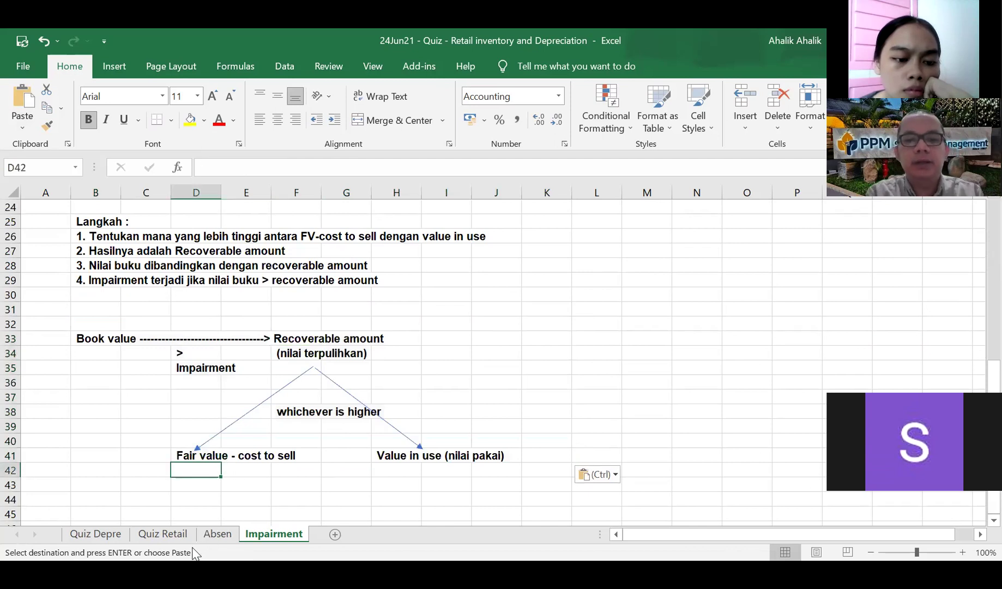
pyautogui.write('Fo')
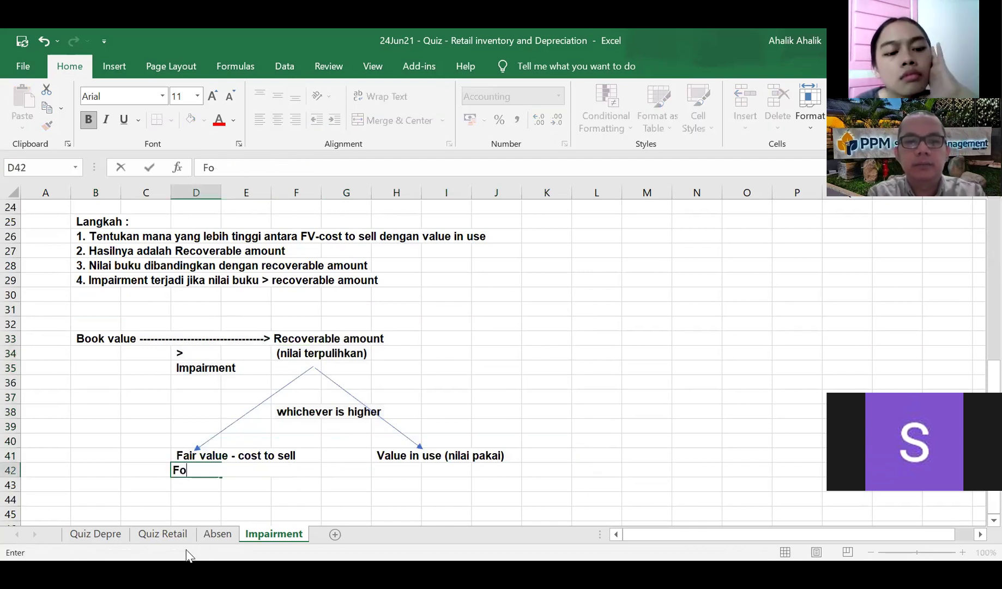
pyautogui.press('BackSpace')
pyautogui.write('air value = 100')
pyautogui.press('Return')
pyautogui.write('Cos')
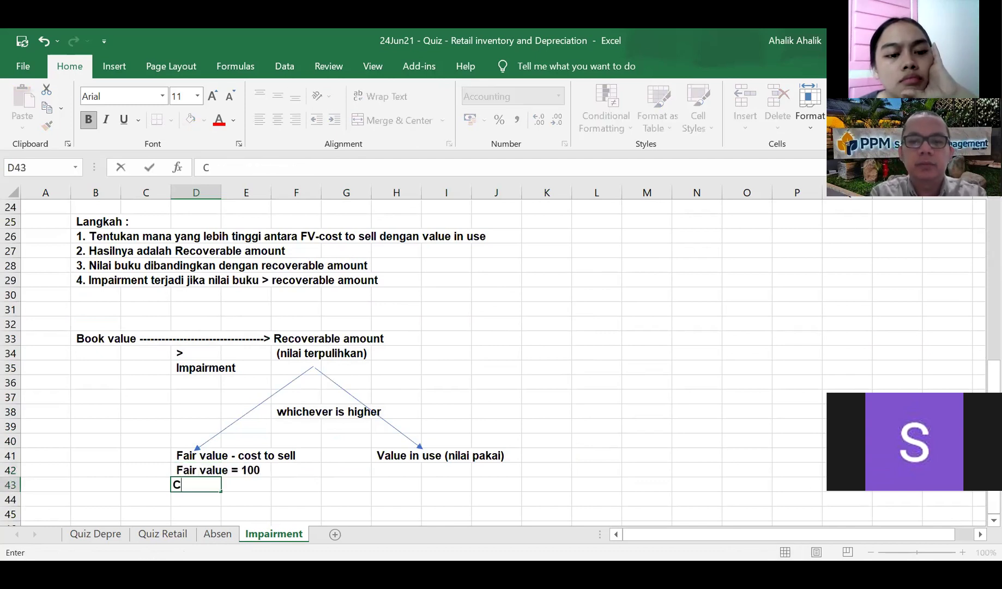
pyautogui.write('t ti')
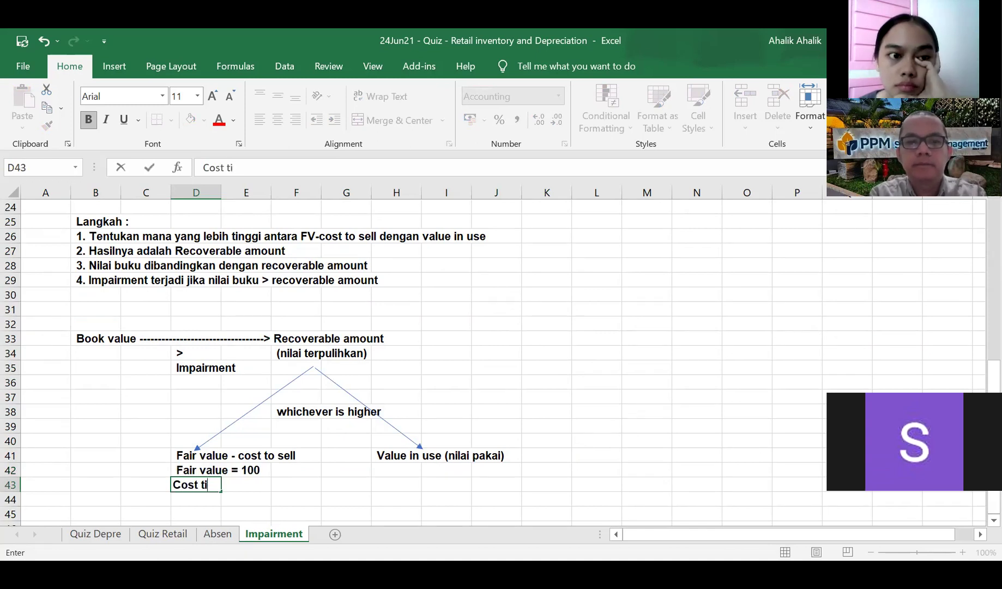
pyautogui.press('BackSpace')
pyautogui.write('o sell = 20')
pyautogui.press('Return')
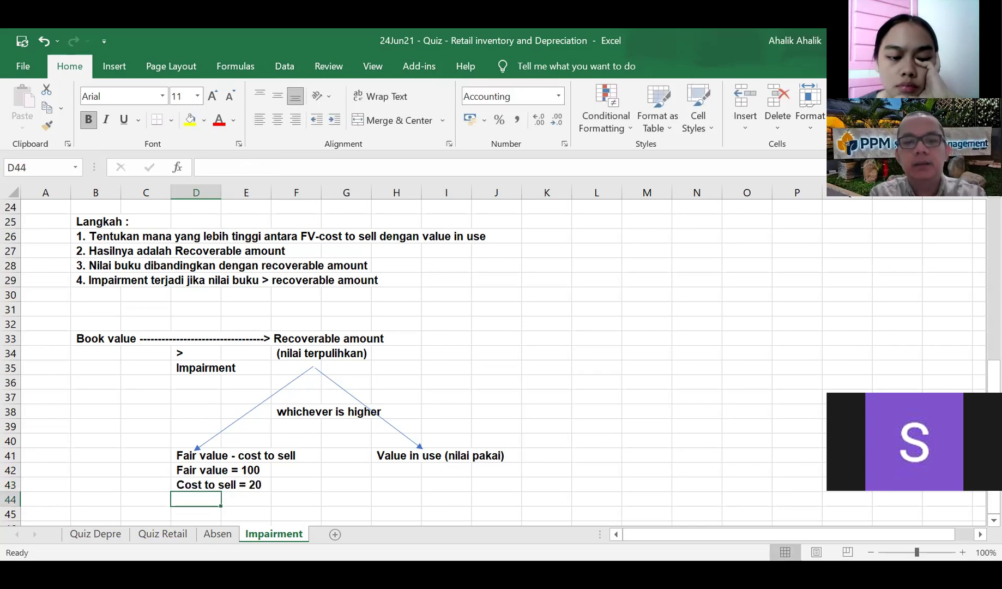
# - Label D44 "FV - cost to sell :" and work out the difference below it with "100-20 =" in D45 and the formula =100-20 in E45
pyautogui.write('FV - cos')
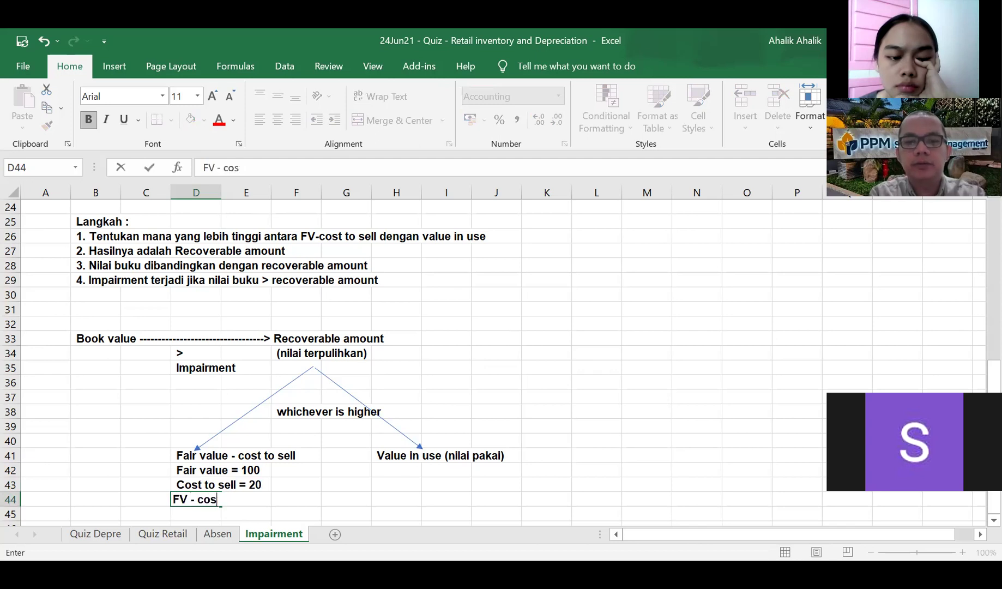
pyautogui.write('t to sell :')
pyautogui.press('Return')
pyautogui.write('1')
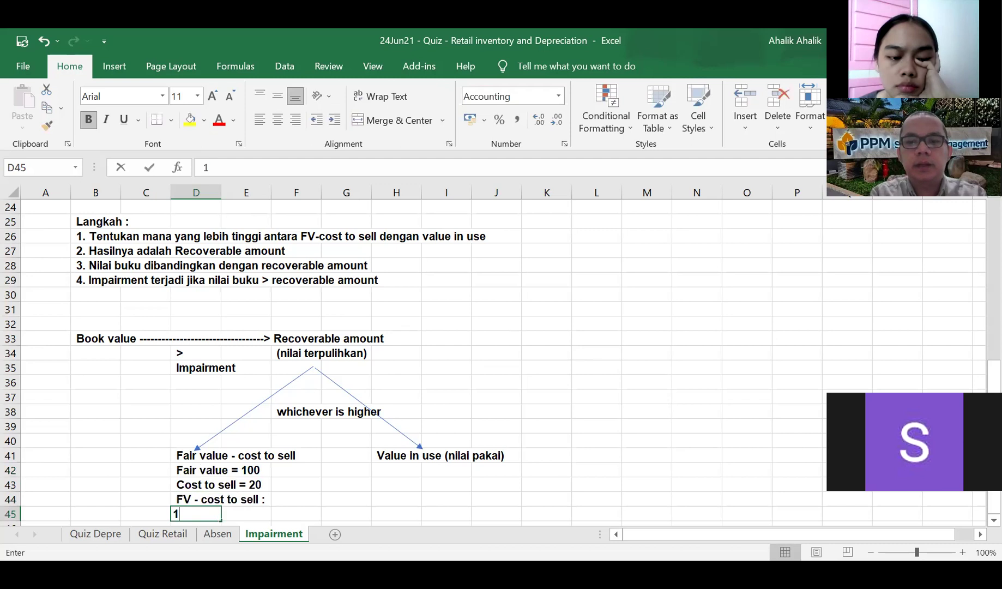
pyautogui.write('00-20 =')
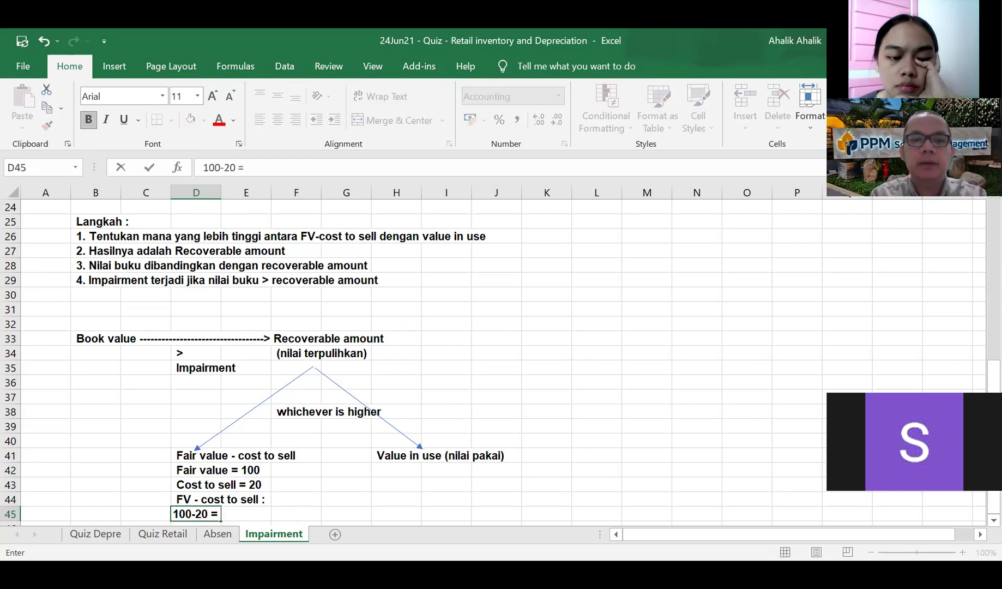
pyautogui.press('Tab')
pyautogui.write('=100-')
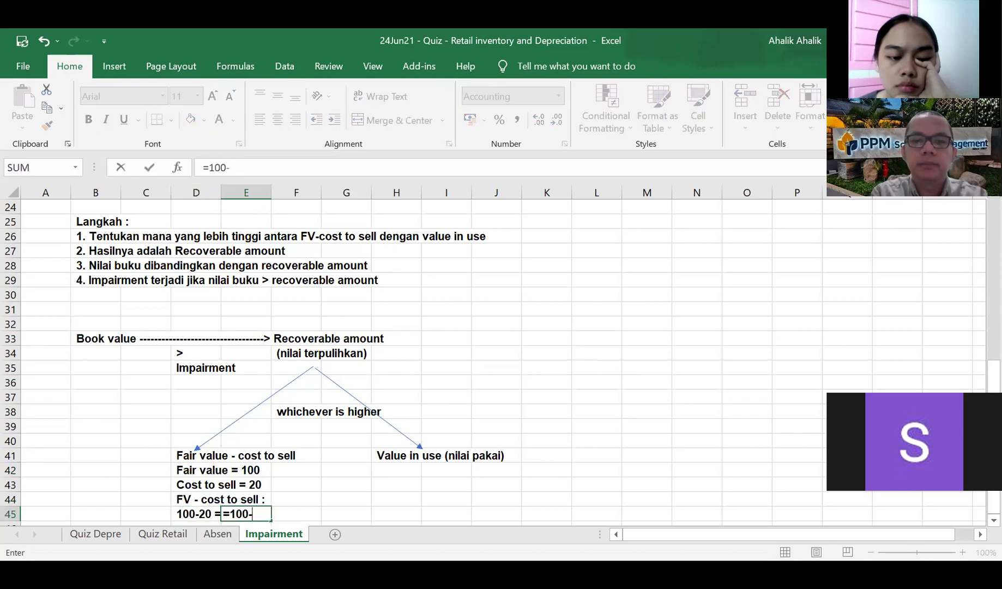
pyautogui.write('20')
pyautogui.press('Return')
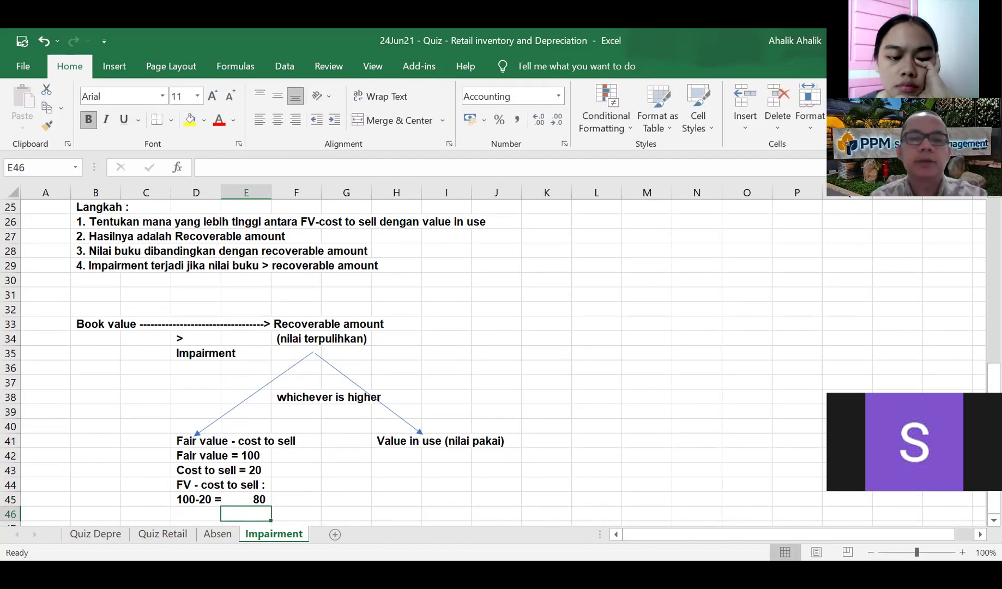
# - Enter 78 in cell H42 as the example amount under "Value in use (nilai pakai)" in the copied diagram
pyautogui.click(398, 459)
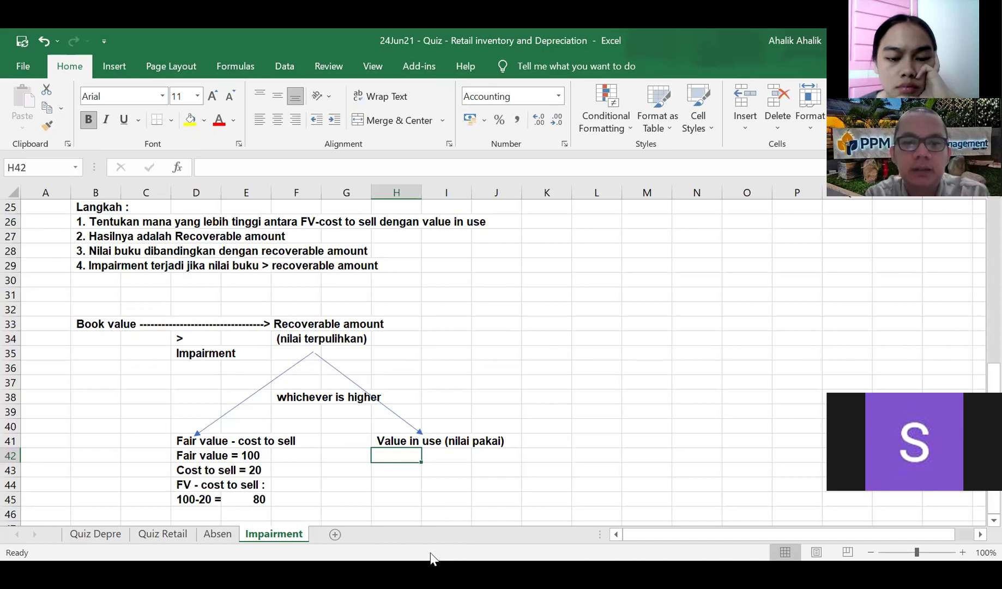
pyautogui.write('78')
pyautogui.press('Return')
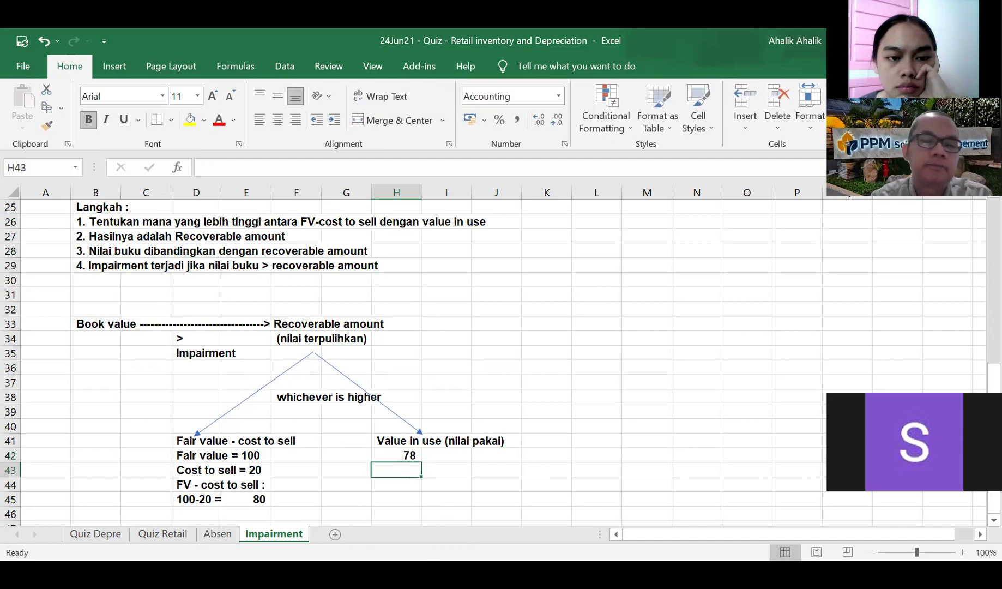
pyautogui.click(553, 392)
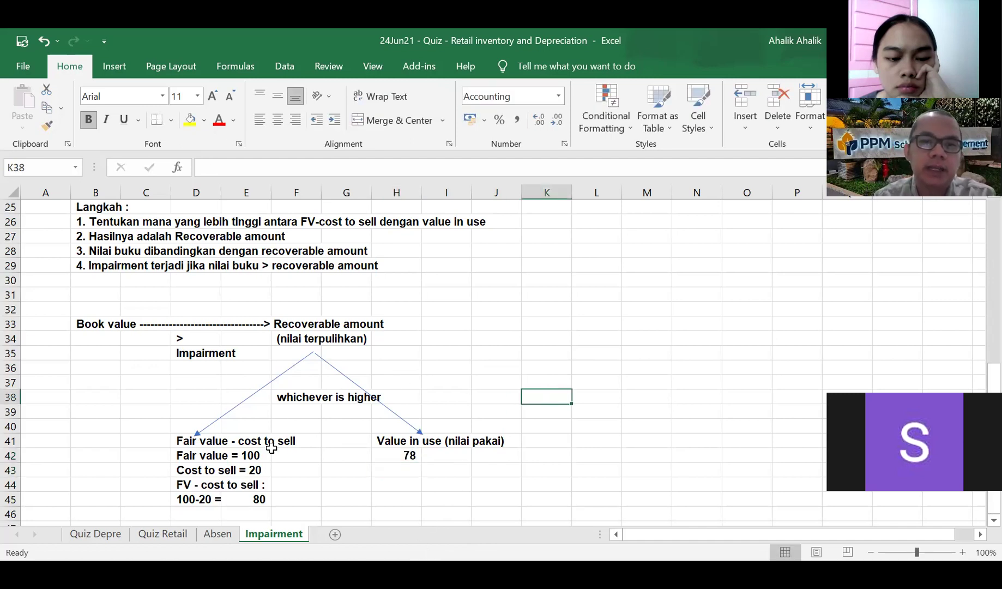
pyautogui.click(337, 352)
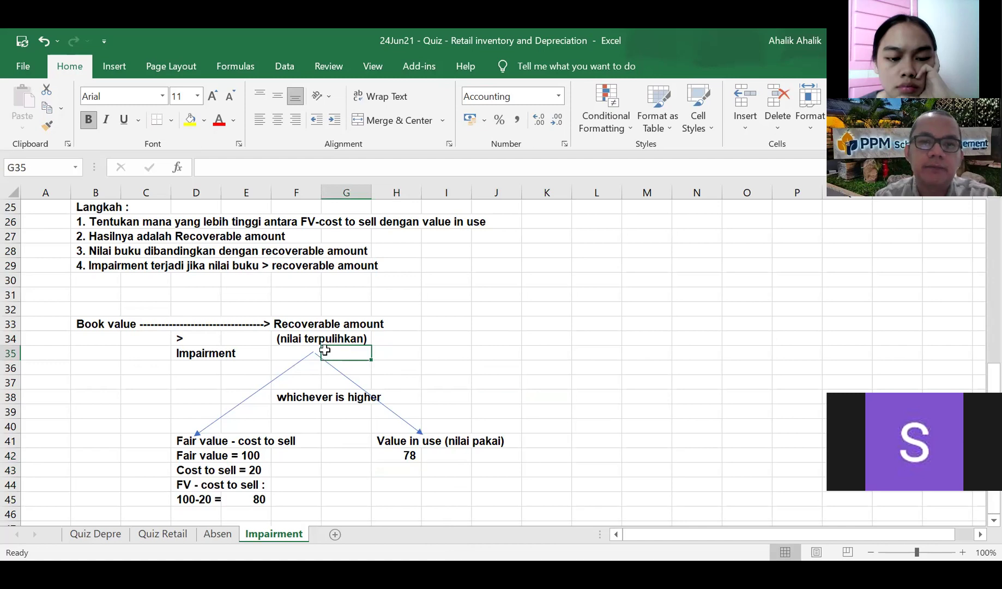
# - Show the recoverable amount in cell F36 of the copied diagram with the formula =E45
pyautogui.click(307, 365)
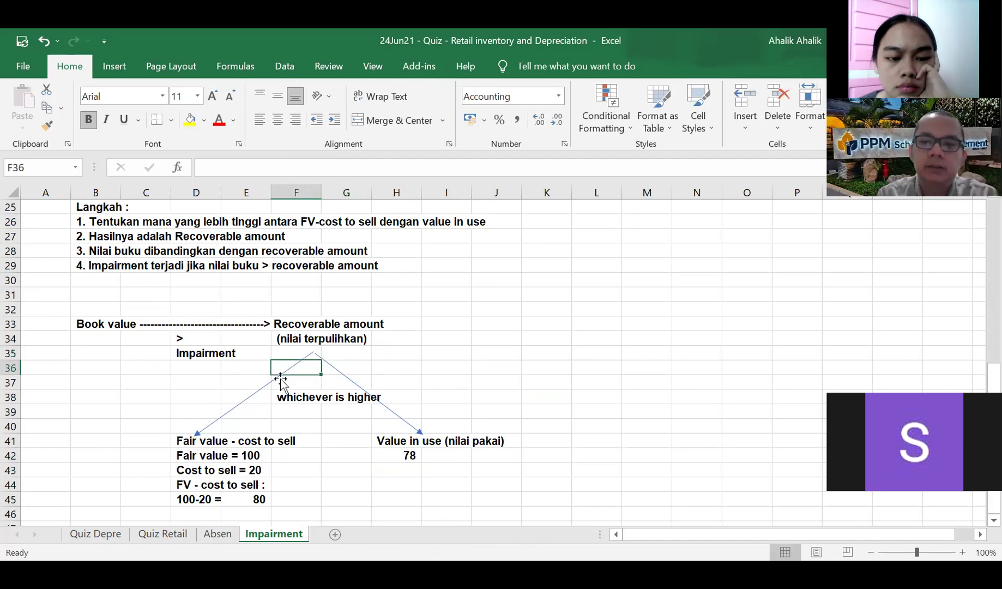
pyautogui.write('=')
pyautogui.click(258, 495)
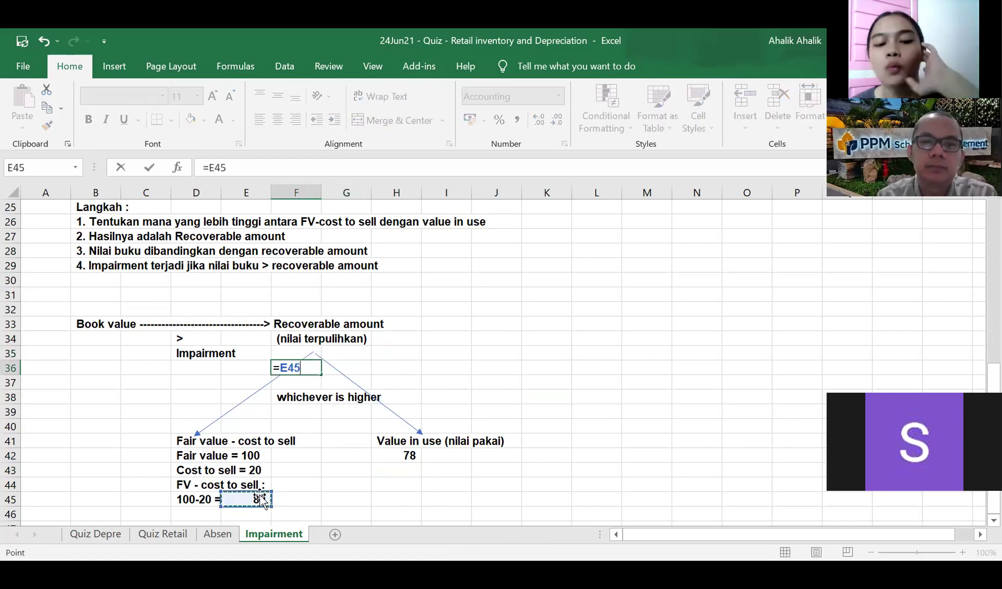
pyautogui.press('Return')
pyautogui.click(445, 308)
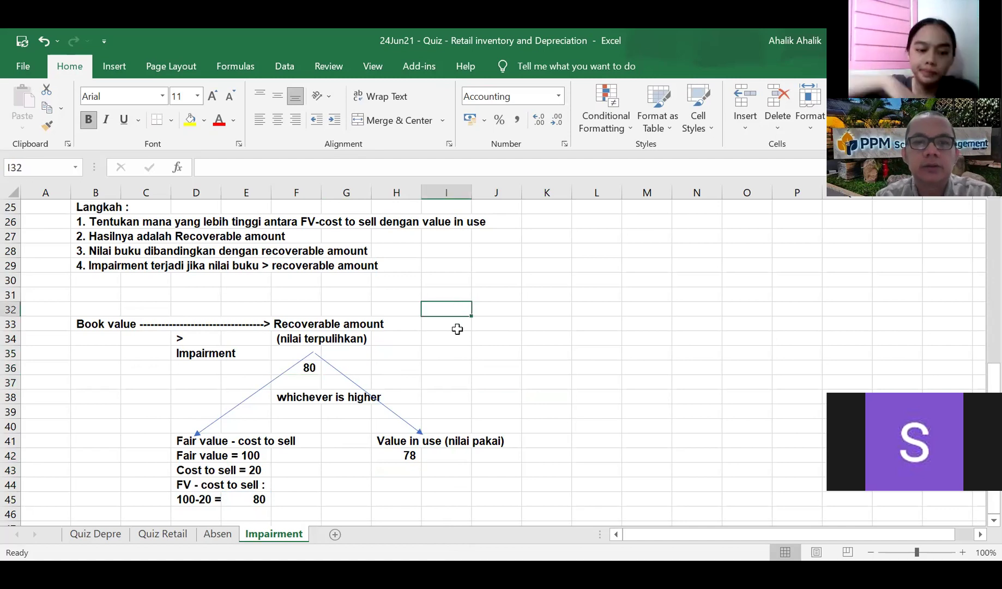
# - Enter 85 in cell B36 as the example book value of the copied diagram
pyautogui.click(101, 366)
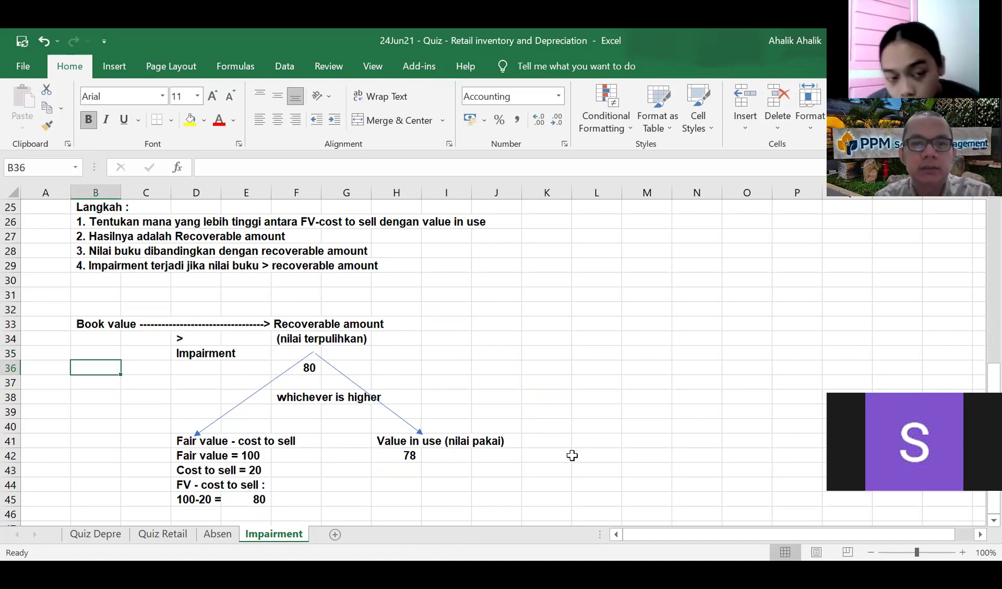
pyautogui.write('100')
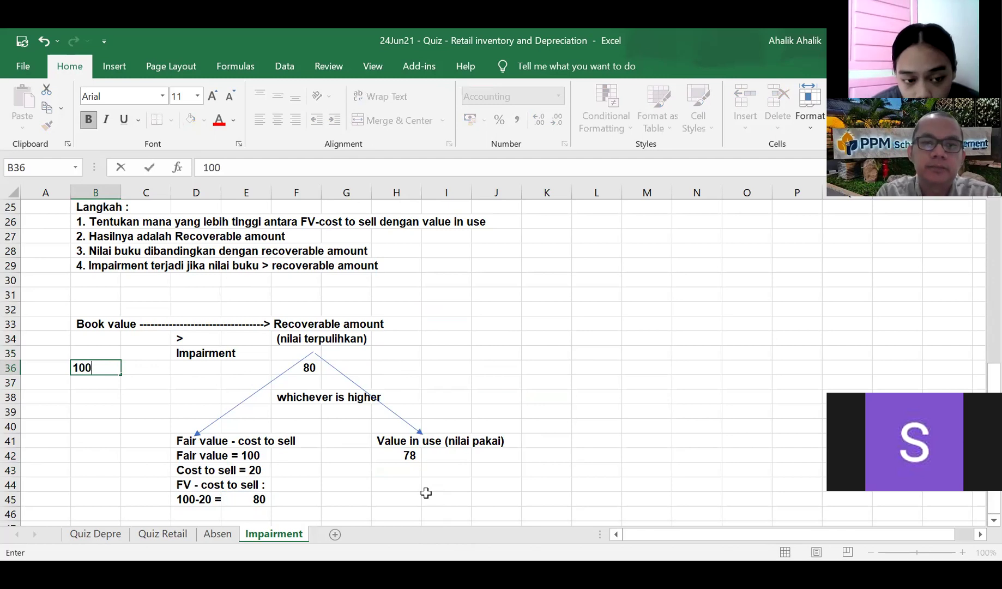
pyautogui.press('BackSpace')
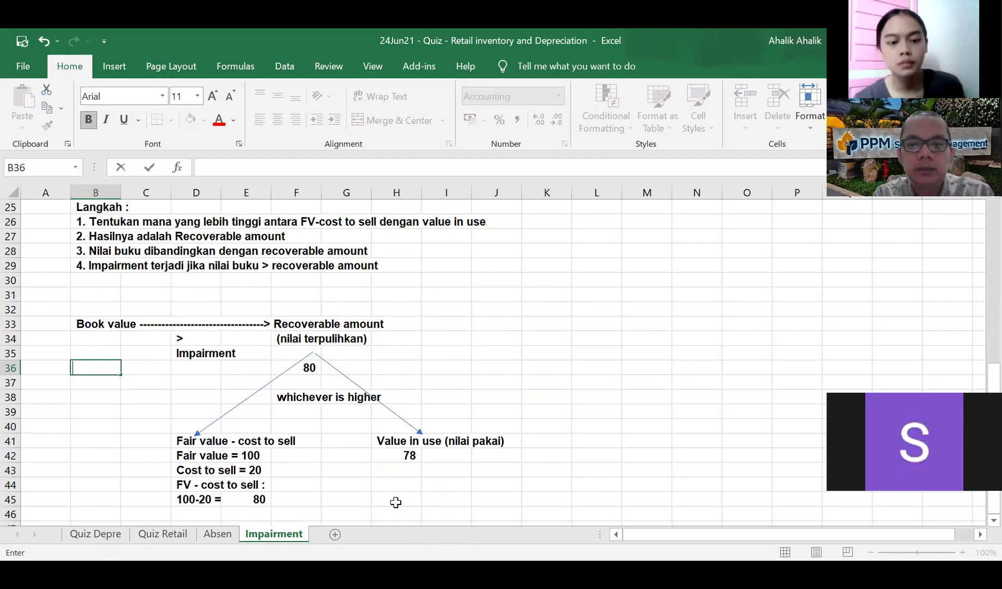
pyautogui.write('85')
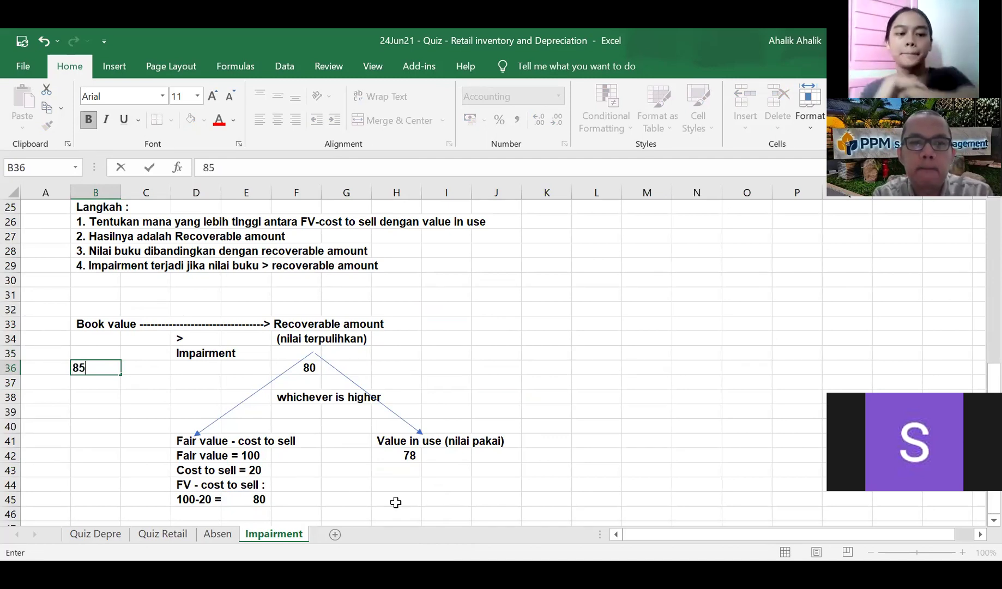
pyautogui.press('Return')
pyautogui.click(525, 310)
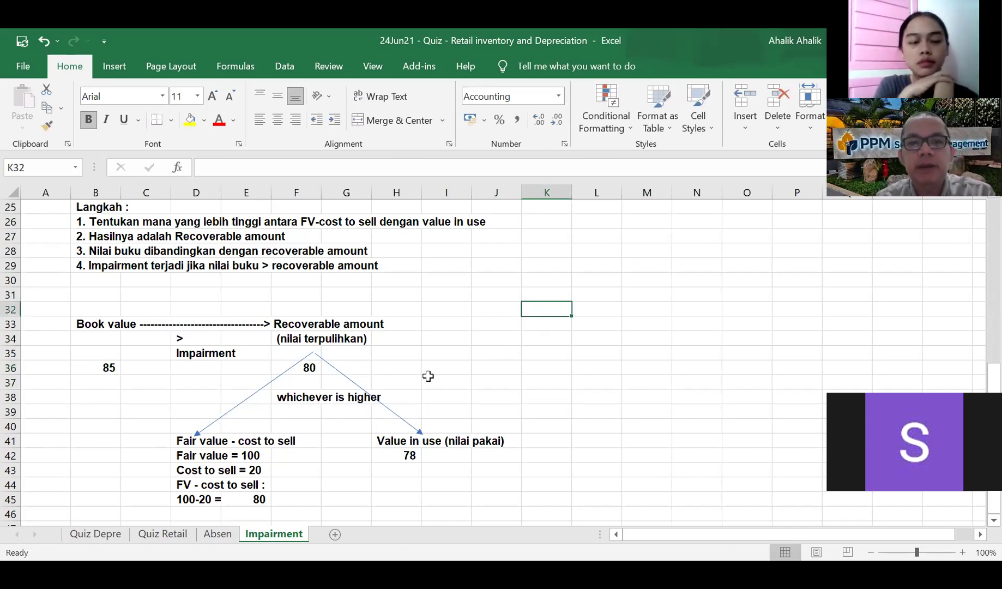
# - Calculate the impairment in cell D36 as book value minus recoverable amount with the formula =B36-F36
pyautogui.scroll(-1, 426, 377)
pyautogui.click(200, 326)
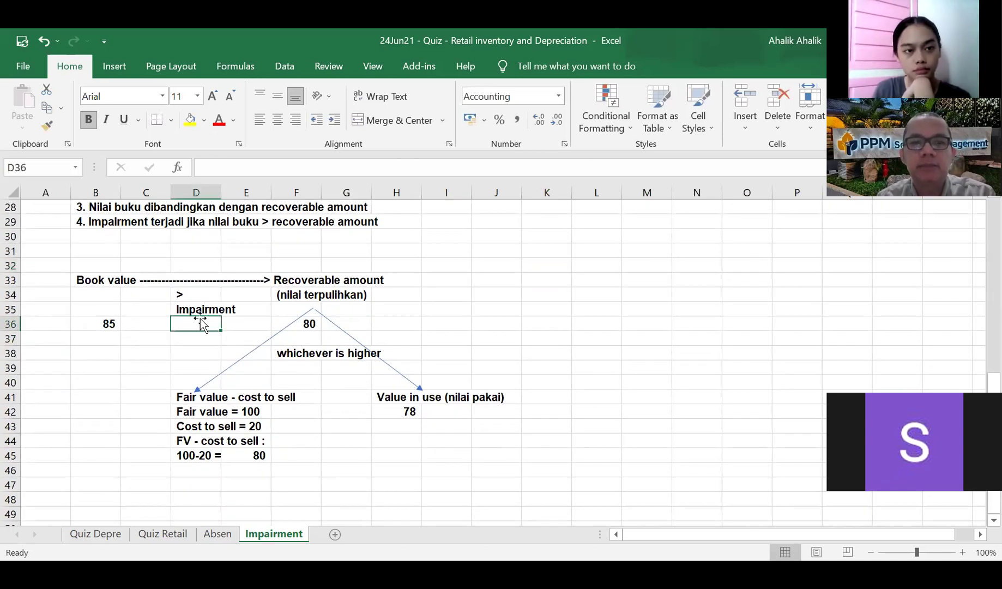
pyautogui.write('=')
pyautogui.click(95, 323)
pyautogui.write('-')
pyautogui.click(308, 325)
pyautogui.press('Return')
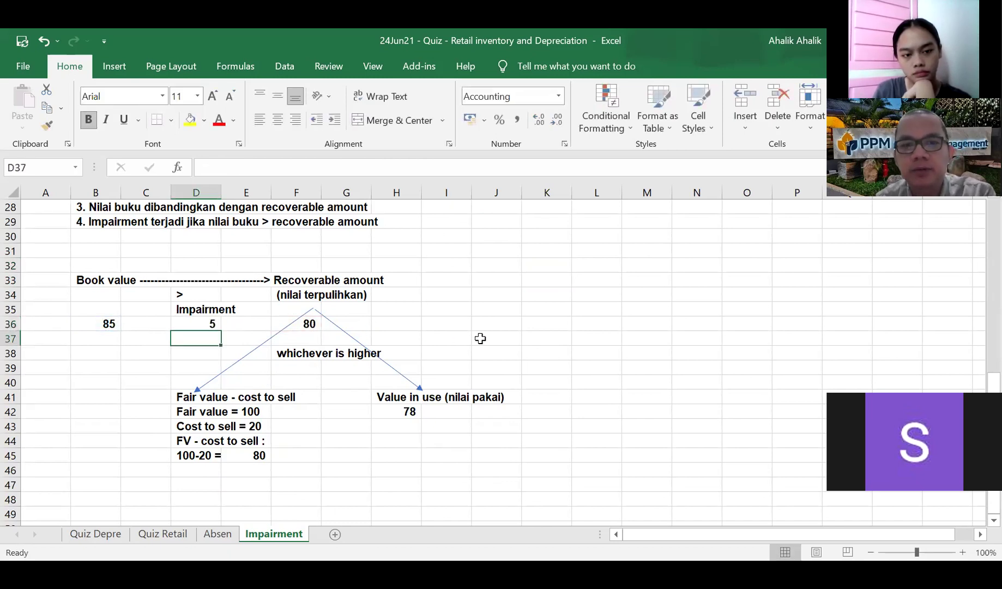
pyautogui.click(494, 336)
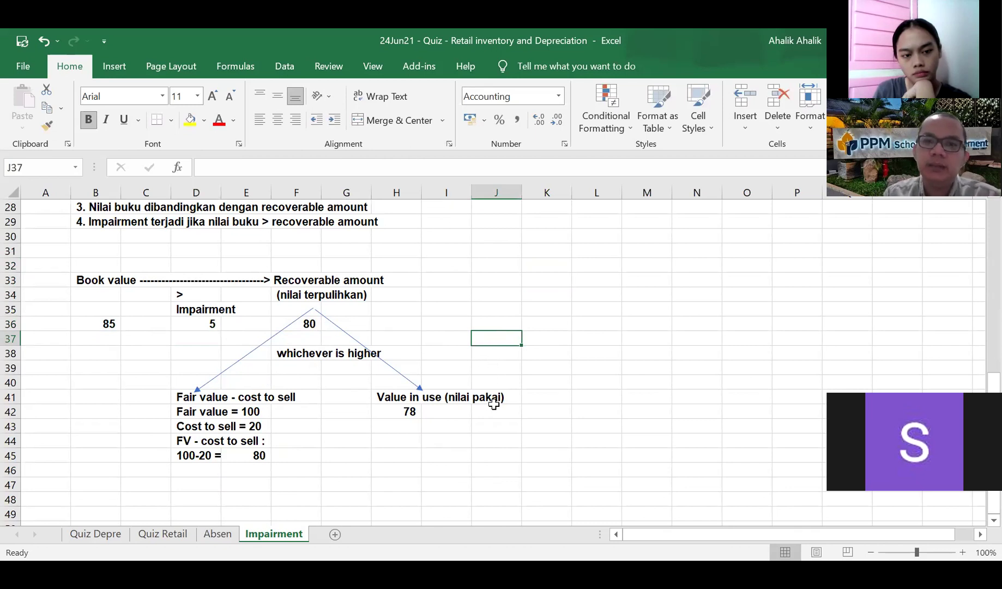
# - Write the journal entry labels below the example: "Jurnal :" in B48, "Impairment loss" in B49 and "Fixed asset" in C50
pyautogui.click(106, 502)
pyautogui.write('J')
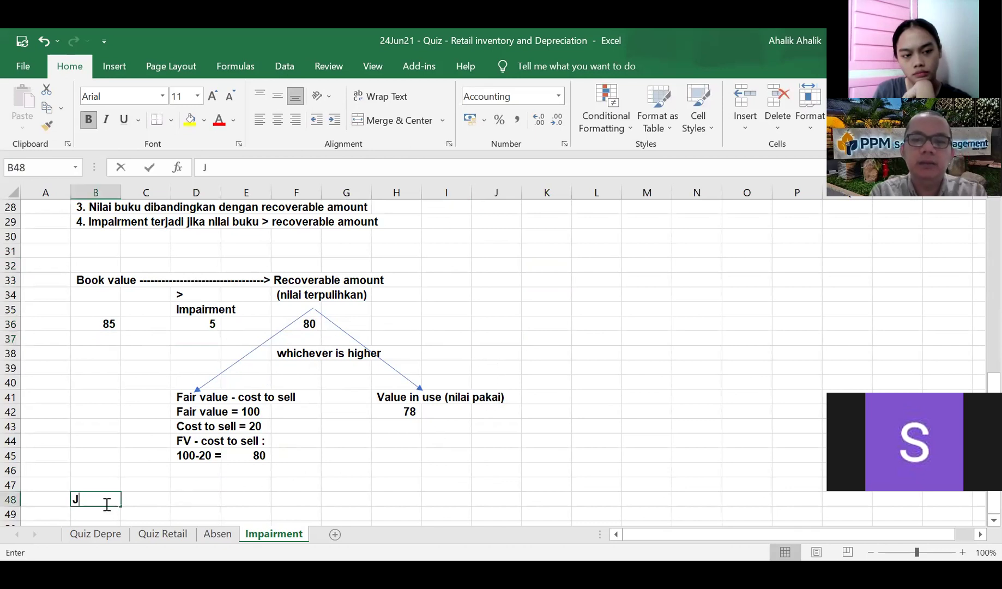
pyautogui.write('urnal :')
pyautogui.press('Return')
pyautogui.write('Impai')
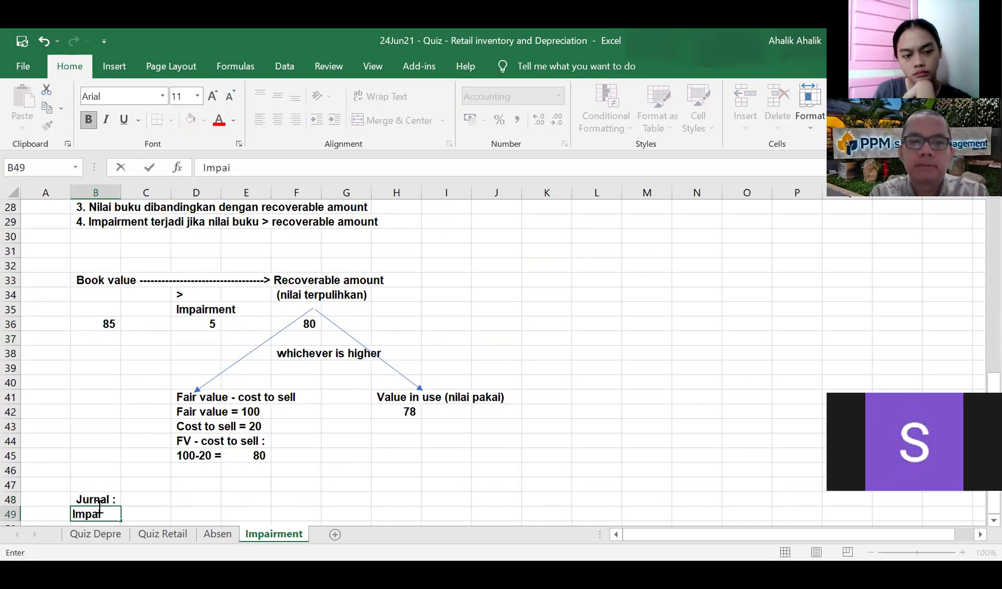
pyautogui.write('rment loss')
pyautogui.press('Return')
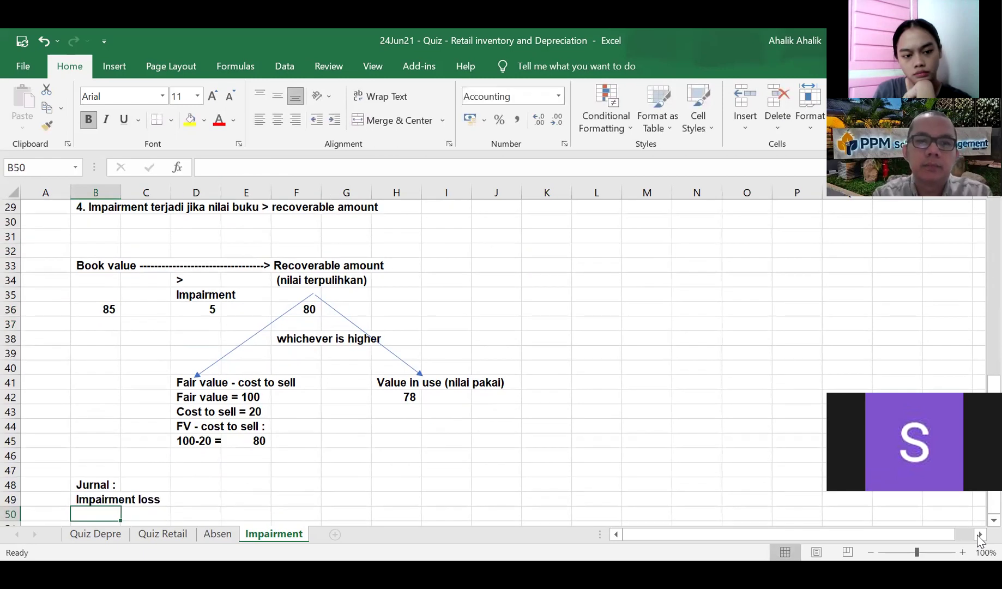
pyautogui.press('Right')
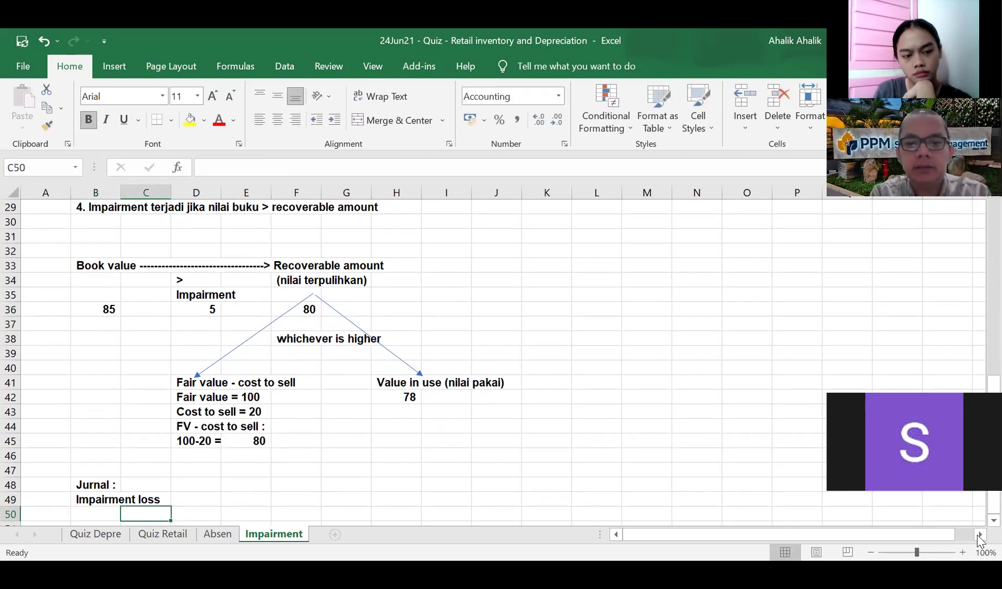
pyautogui.write('A')
pyautogui.write('ixe')
pyautogui.write('d asset')
# - Fill the journal amounts by linking the debit in F49 to the impairment in D36 and the credit in G50 to F49
pyautogui.press('Right')
pyautogui.press('Right')
pyautogui.press('Right')
pyautogui.press('Up')
pyautogui.write('=')
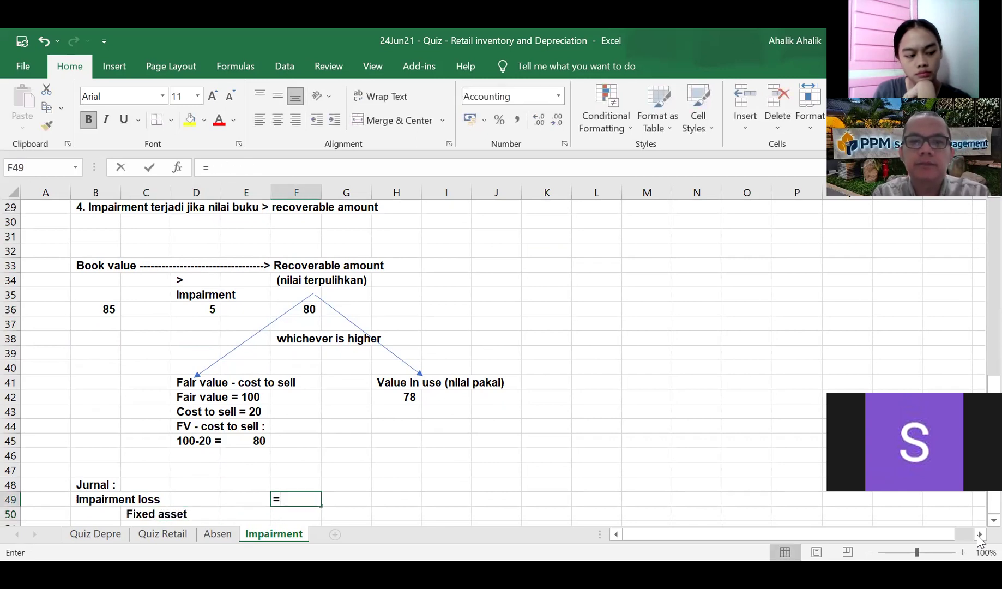
pyautogui.click(217, 308)
pyautogui.press('Return')
pyautogui.press('Right')
pyautogui.write('=')
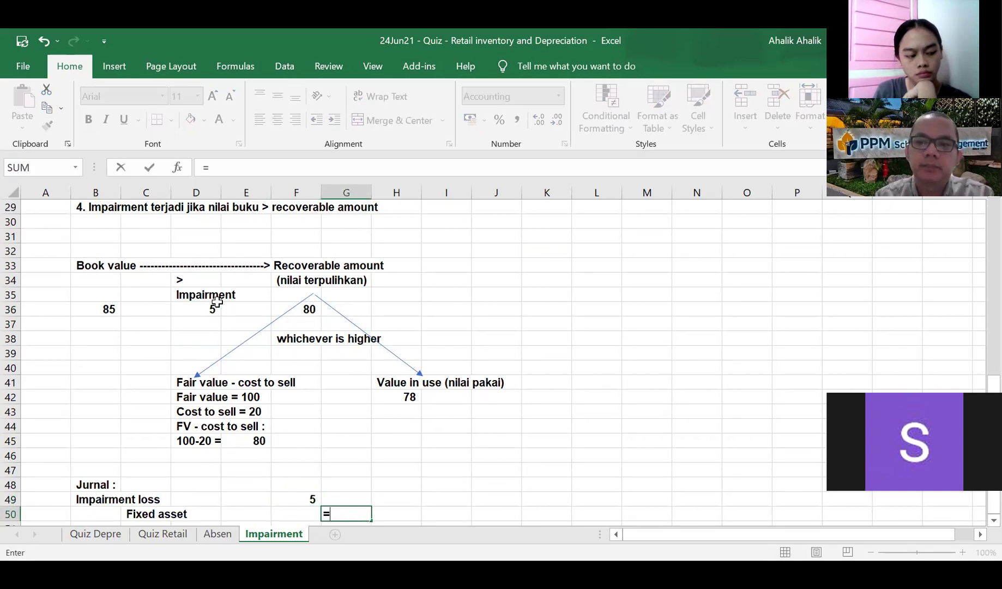
pyautogui.click(290, 499)
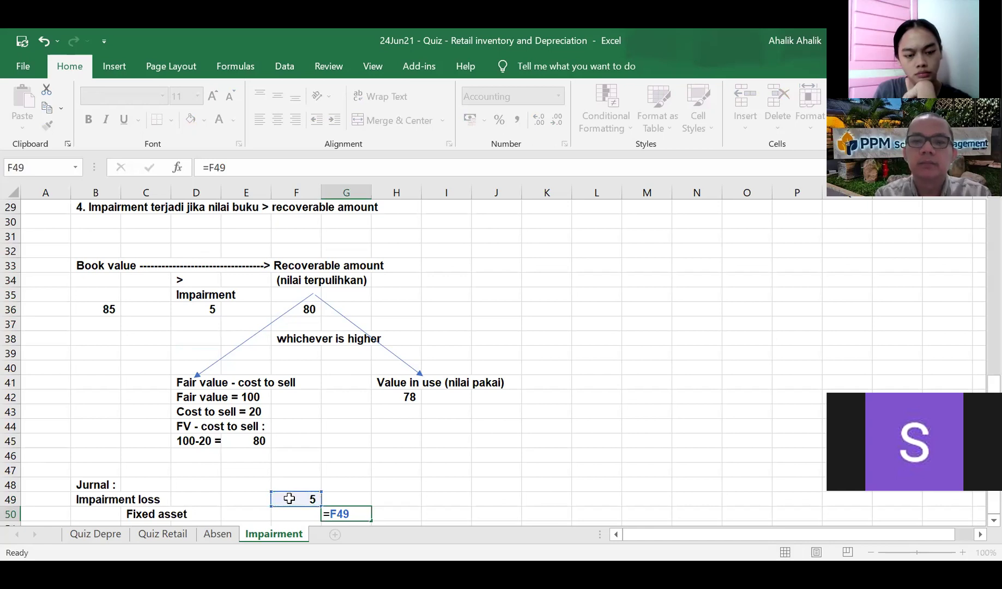
pyautogui.press('Return')
pyautogui.click(506, 436)
pyautogui.scroll(-1, 545, 431)
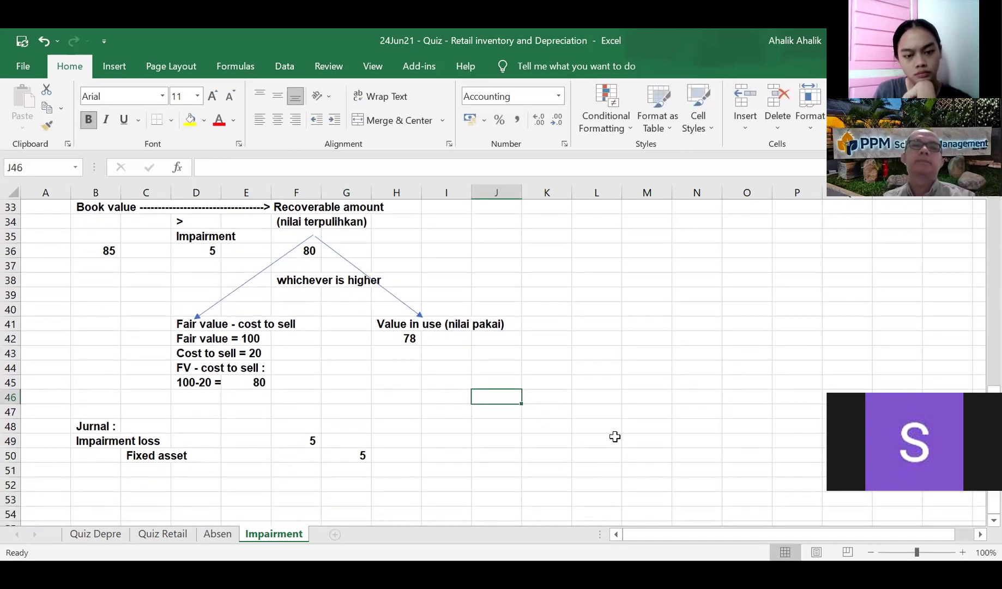
# - Enter the label "Nilai fixed asset sekarang = 85 - 5 =" in cell B53 below the journal entry
pyautogui.click(105, 248)
pyautogui.scroll(-1, 382, 413)
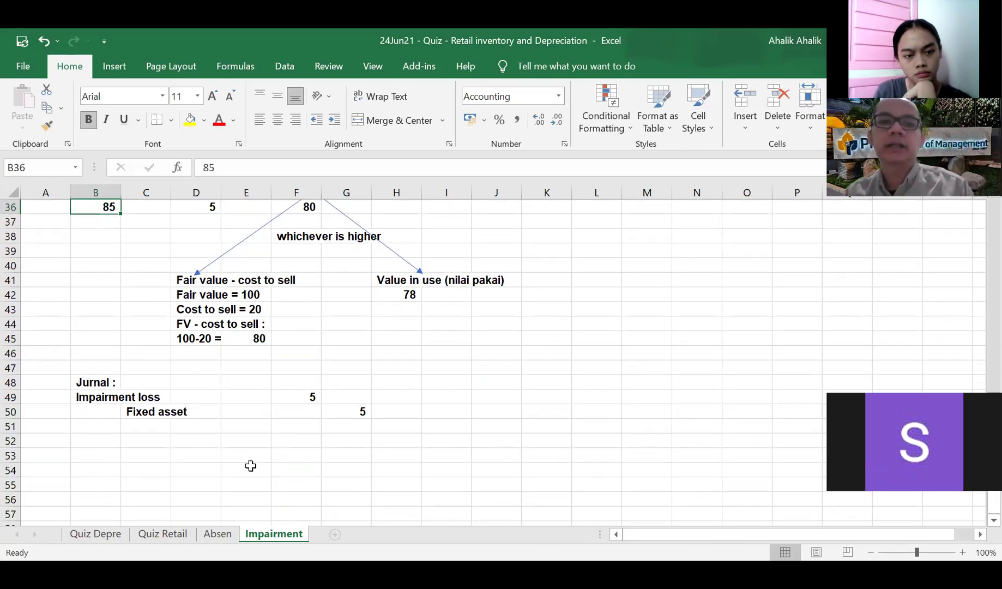
pyautogui.click(90, 452)
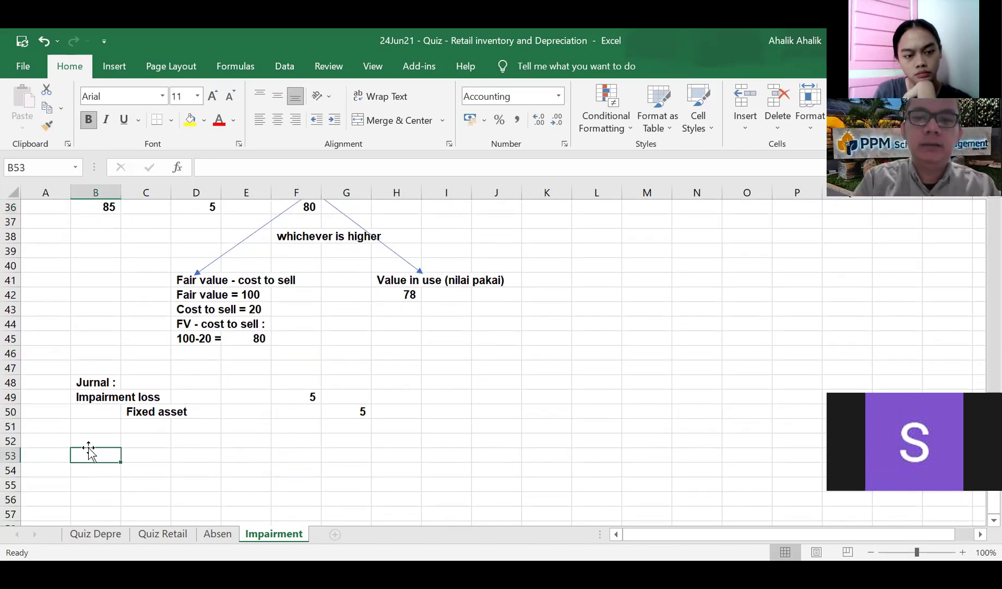
pyautogui.write('Nilai')
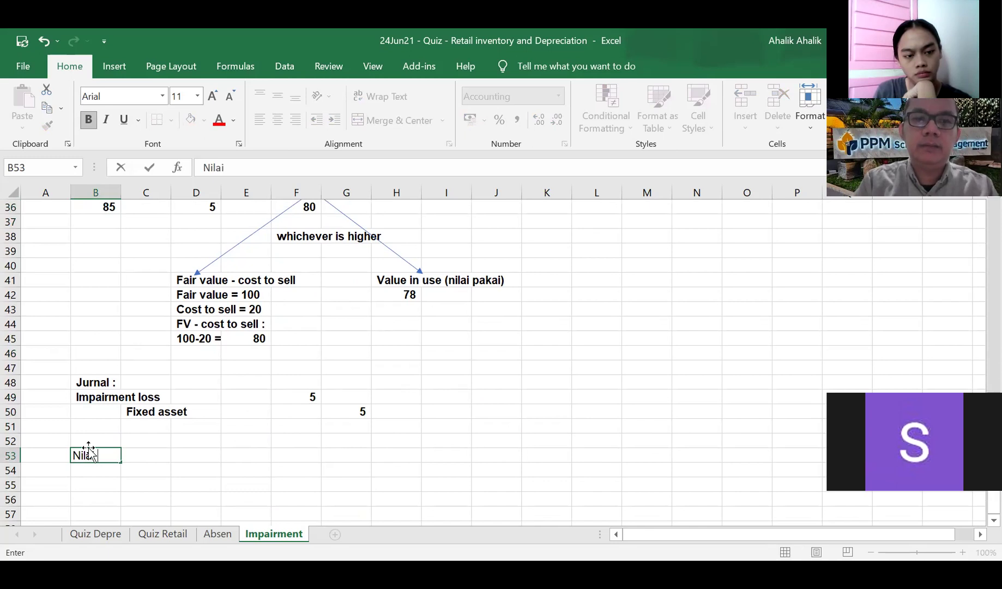
pyautogui.write(' a')
pyautogui.press('BackSpace')
pyautogui.press('BackSpace')
pyautogui.write('fixed asset sekarang ')
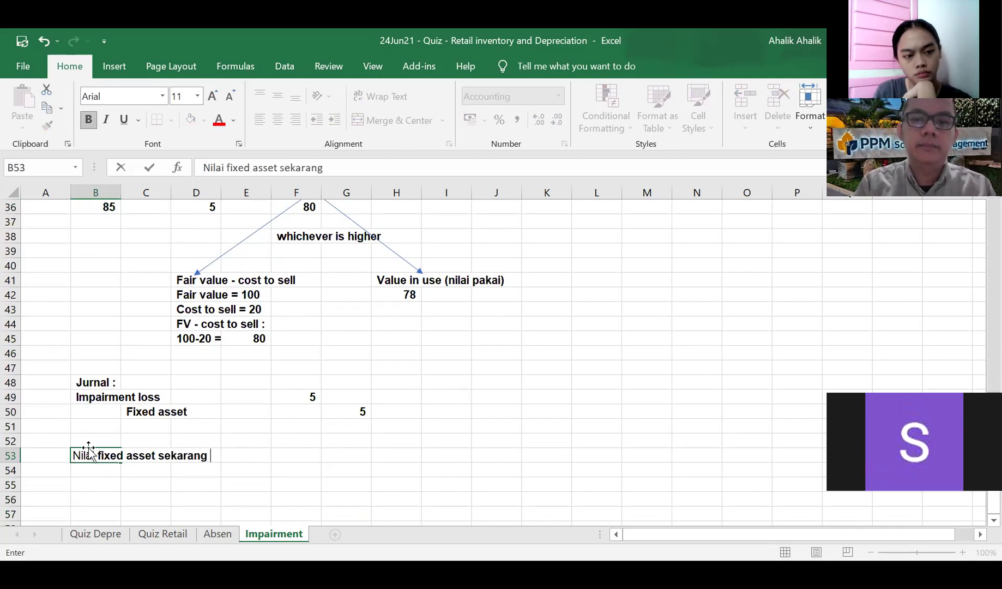
pyautogui.write('= 85 - 5 =')
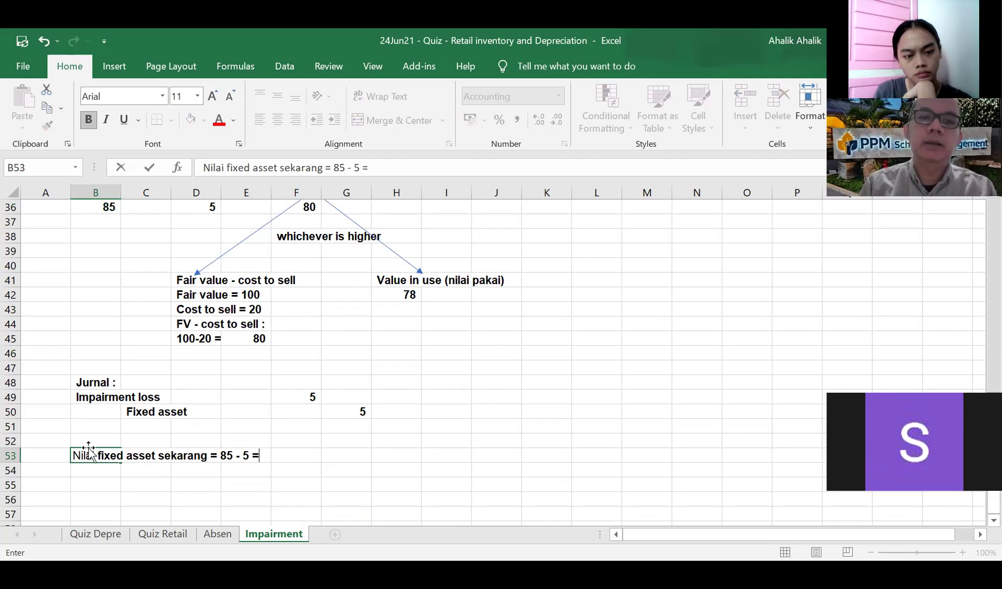
# - Calculate the current fixed asset value in cell F53 with the formula =B36-G50
pyautogui.press('Right')
pyautogui.press('Right')
pyautogui.press('Right')
pyautogui.press('Right')
pyautogui.write('=')
pyautogui.scroll(3, 288, 396)
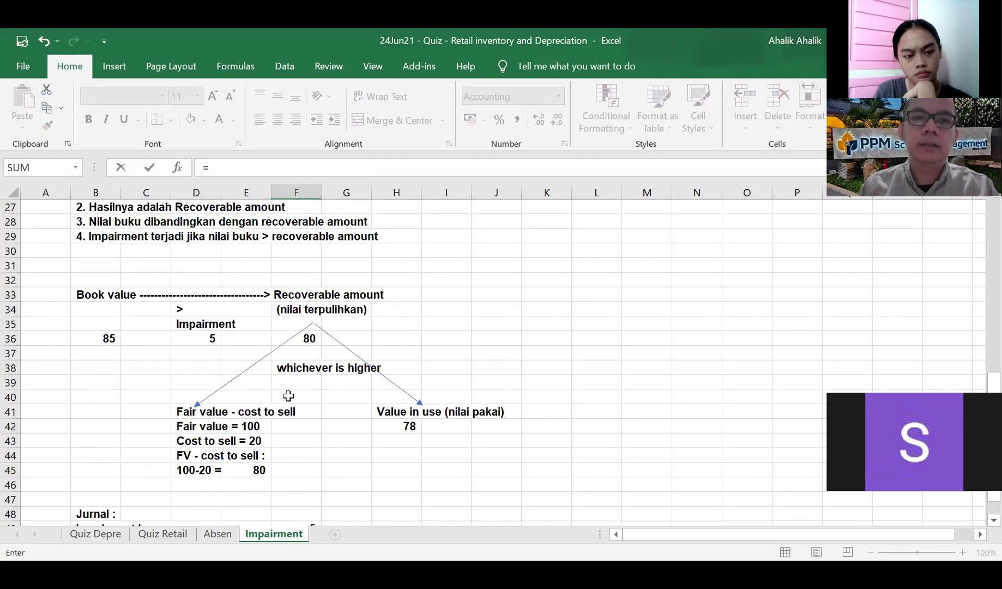
pyautogui.scroll(1, 288, 396)
pyautogui.click(98, 379)
pyautogui.write('-')
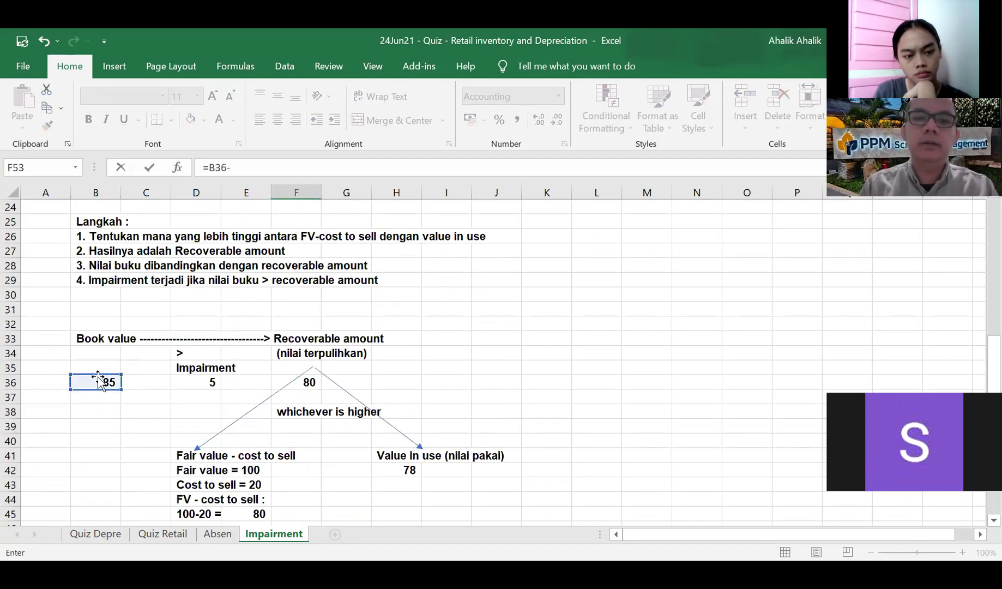
pyautogui.scroll(-3, 188, 396)
pyautogui.click(354, 456)
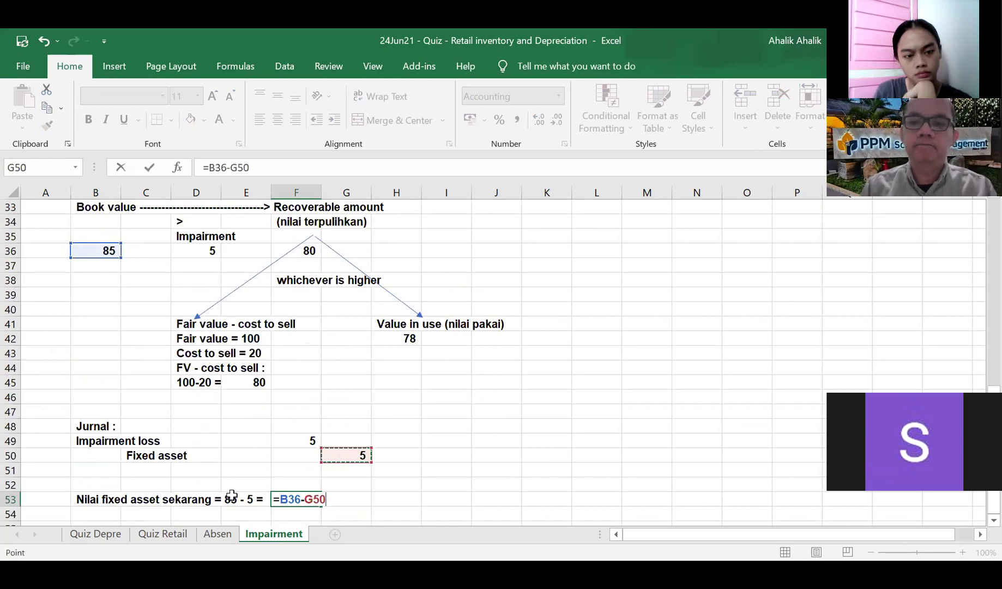
pyautogui.press('Return')
pyautogui.scroll(-1, 331, 470)
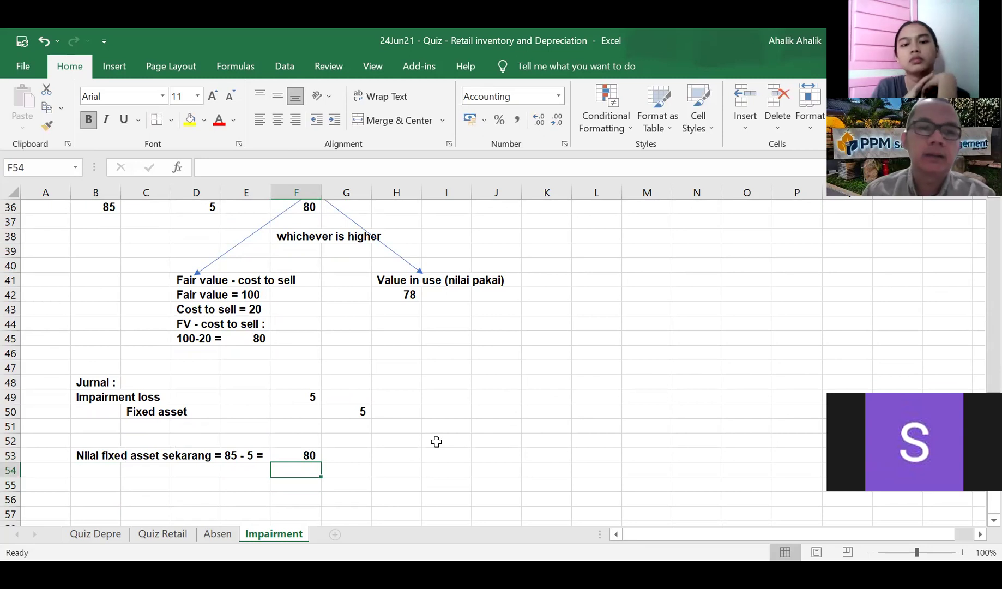
# - Enter the note "Masa manfaat sisa adalah 4 tahun." in cell B56 below the current fixed asset value
pyautogui.scroll(2, 354, 320)
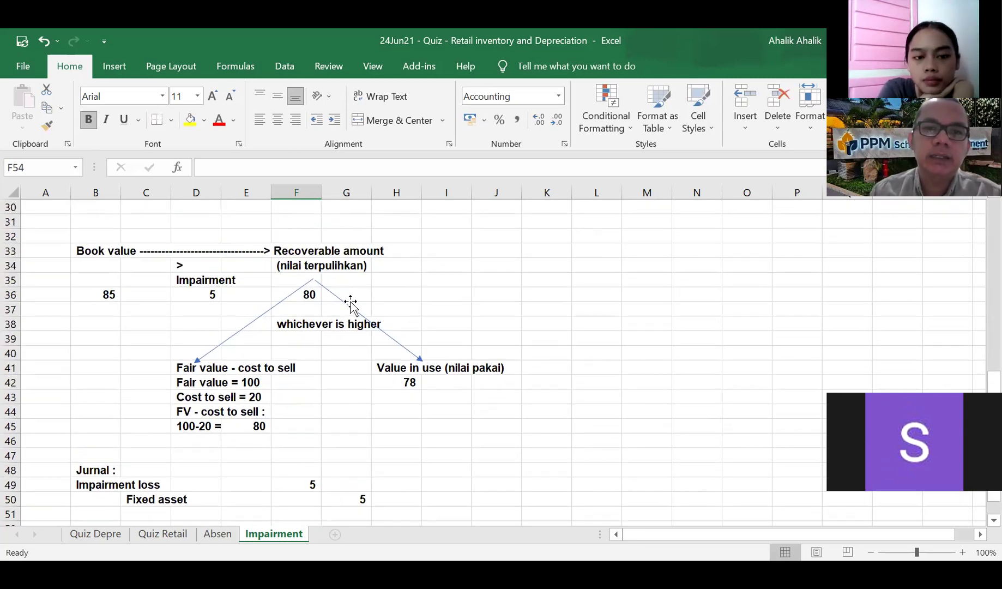
pyautogui.scroll(2, 471, 389)
pyautogui.scroll(1, 425, 387)
pyautogui.scroll(-7, 380, 385)
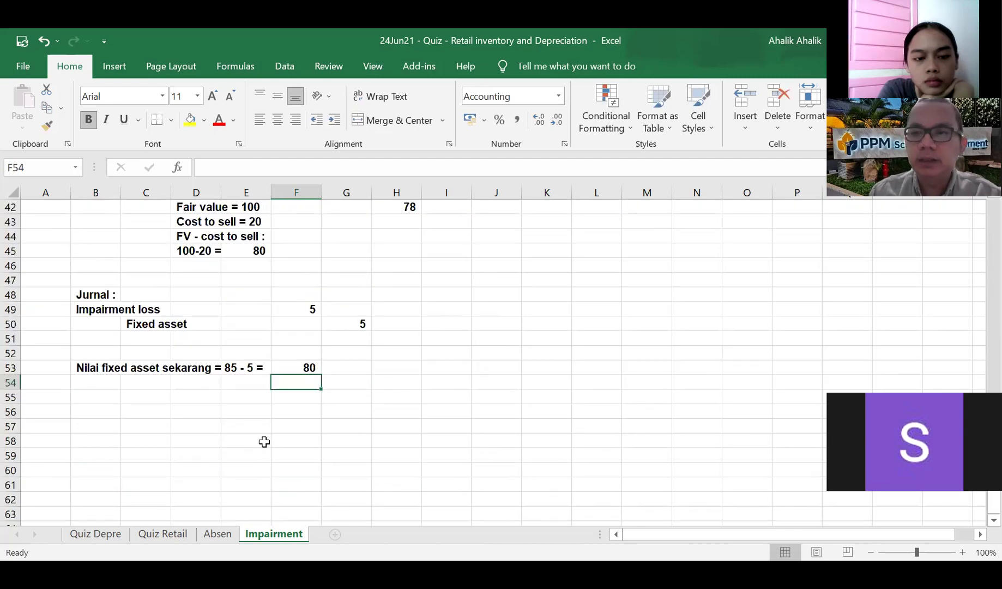
pyautogui.scroll(1, 278, 442)
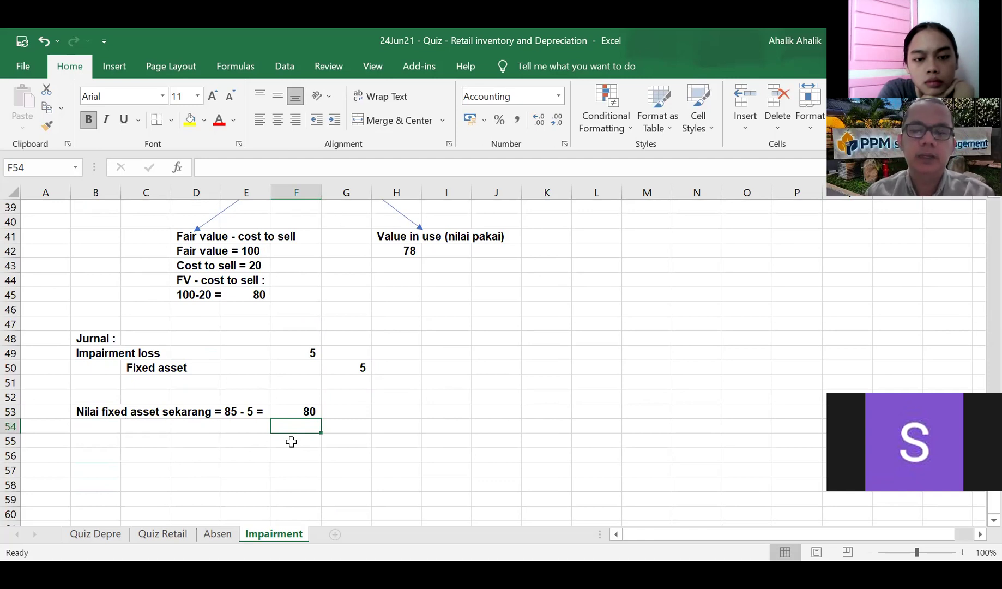
pyautogui.click(85, 456)
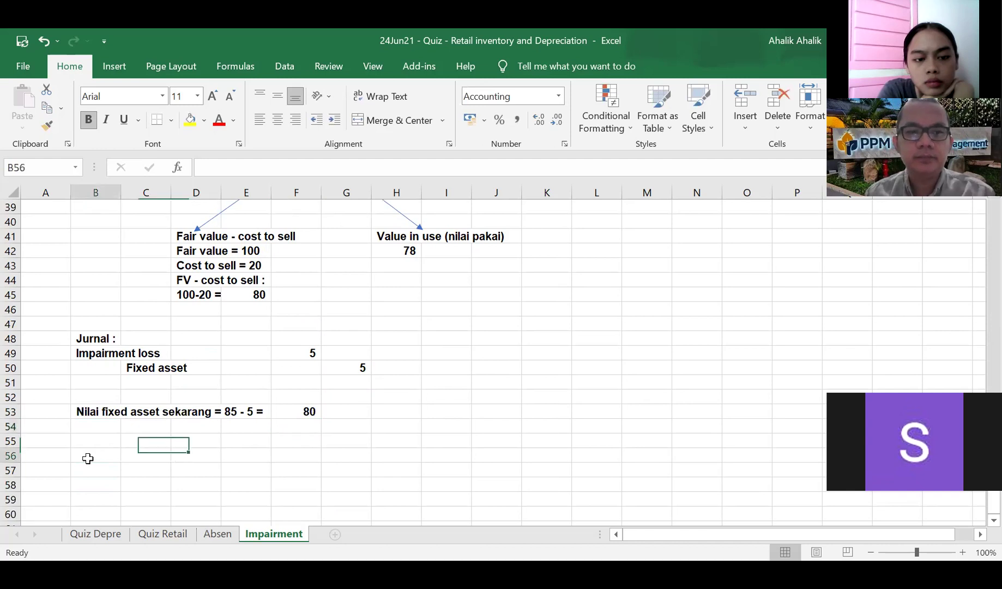
pyautogui.write('Masa')
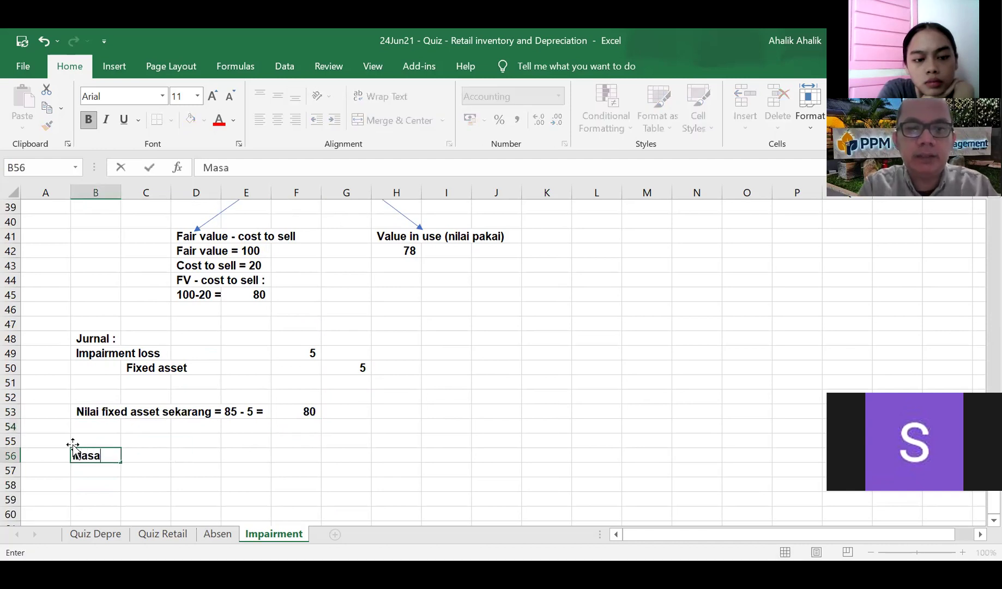
pyautogui.write(' manfaat sisa adalah ')
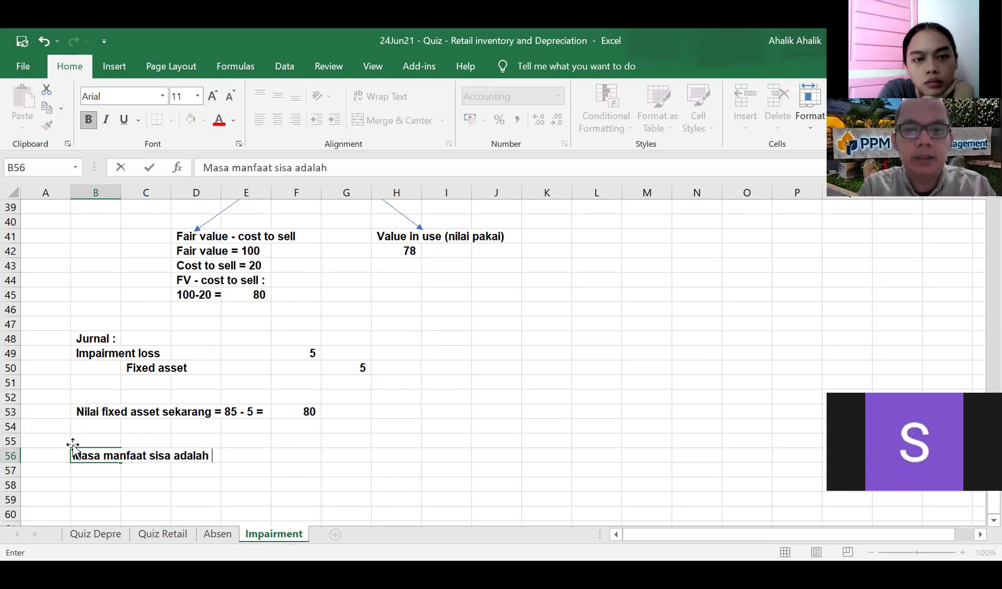
pyautogui.write('4 tahun')
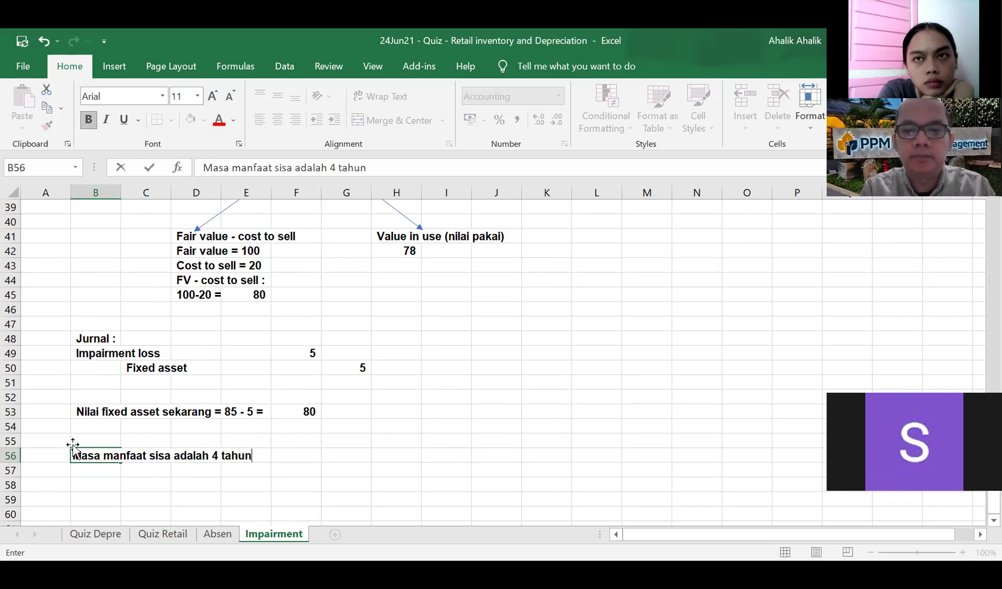
pyautogui.write('.')
pyautogui.press('Return')
# - Enter the label "Depreciation per tahun = 80 / 4 =" in cell B57
pyautogui.write('Depre')
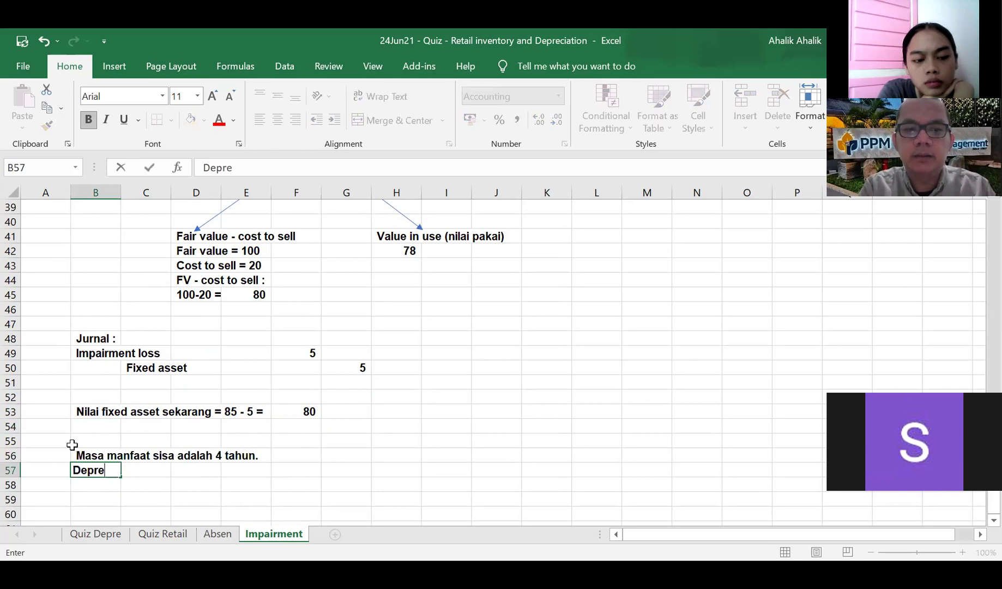
pyautogui.write('ciation per tahun = 80 / ')
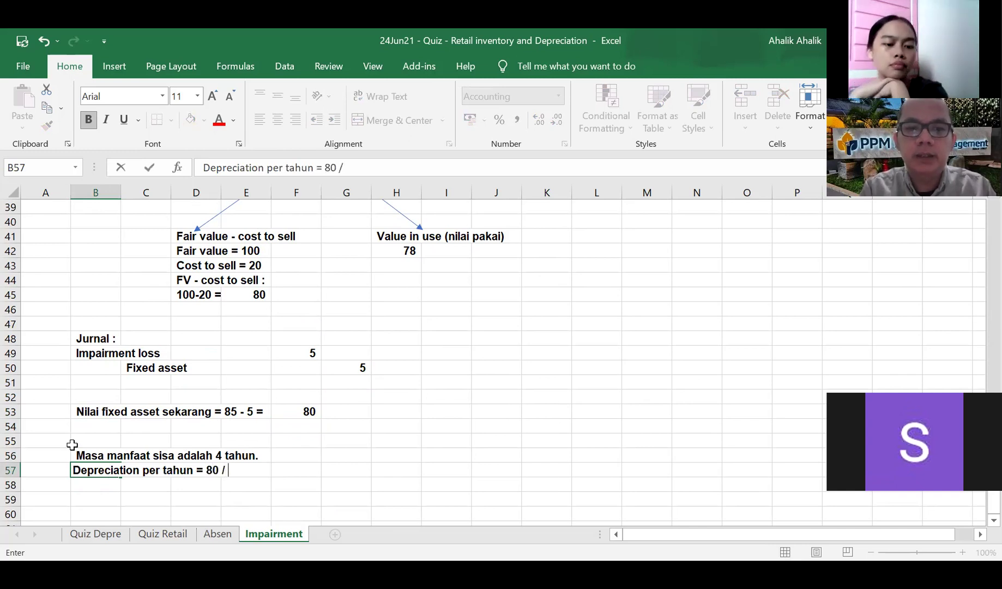
pyautogui.write('4 =')
pyautogui.press('Tab')
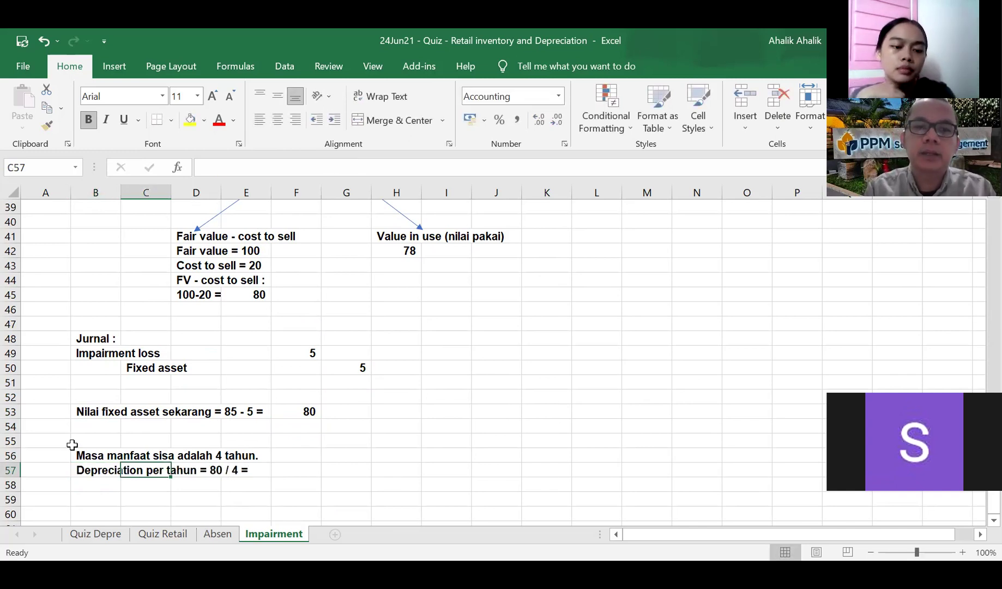
# - Calculate the yearly depreciation in cell F57 with the formula =F53/4
pyautogui.press('Tab')
pyautogui.press('Tab')
pyautogui.press('Tab')
pyautogui.write('=80')
pyautogui.press('BackSpace')
pyautogui.click(285, 412)
pyautogui.write('/4')
pyautogui.press('Return')
# - Write the year-end depreciation entry labels: "Akhir tahun 1 :" in B59, "Depreciation expense" in B60 and "Acc depr" in C61
pyautogui.scroll(-1, 264, 444)
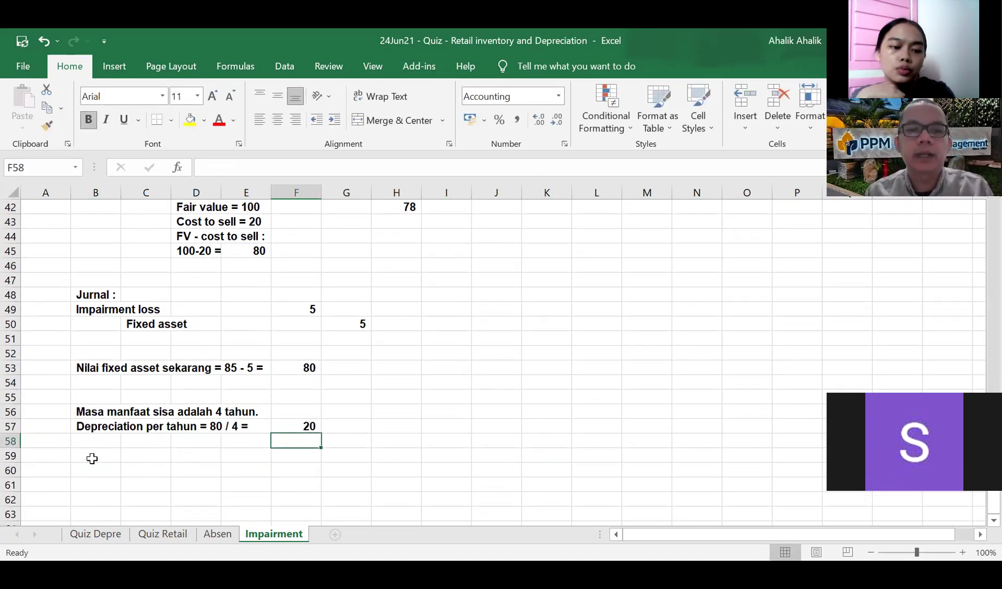
pyautogui.click(91, 458)
pyautogui.write('Akhir tahun 1 :')
pyautogui.press('Return')
pyautogui.write('Depreciat')
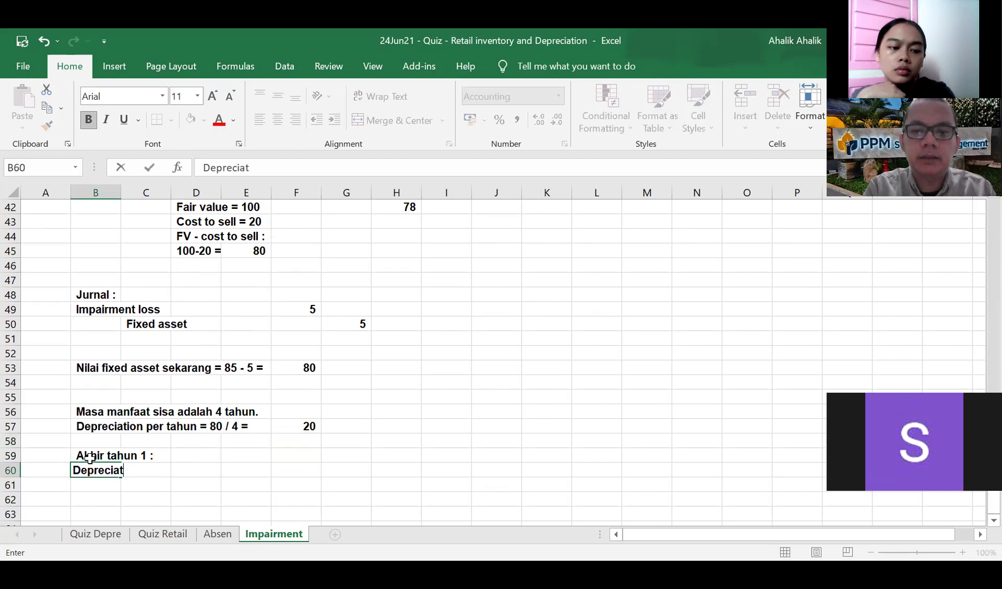
pyautogui.write('ion expense')
pyautogui.press('Return')
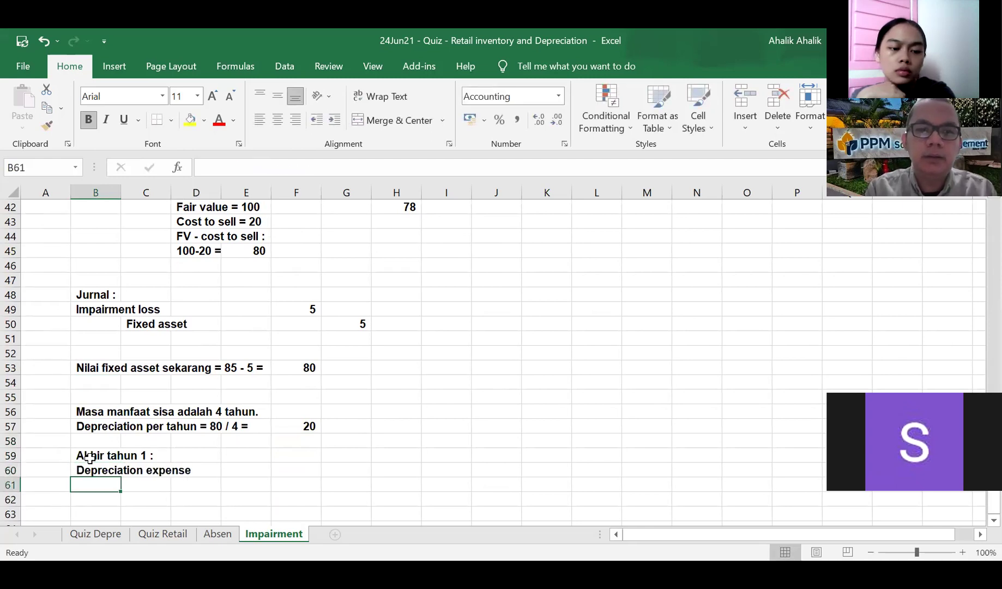
pyautogui.press('Right')
pyautogui.write('Ac dep')
pyautogui.press('BackSpace')
pyautogui.press('BackSpace')
pyautogui.press('BackSpace')
pyautogui.write('c depr')
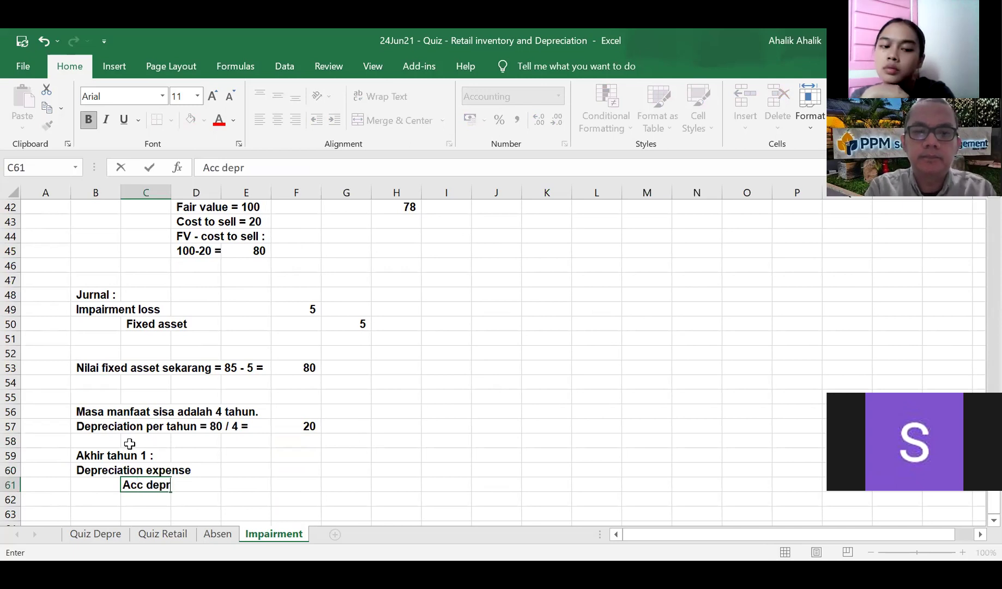
pyautogui.press('Right')
# - Fill the depreciation entry amounts by linking the debit in F60 to F57 and the credit in G61 to F60
pyautogui.press('Up')
pyautogui.press('Right')
pyautogui.press('Right')
pyautogui.write('=')
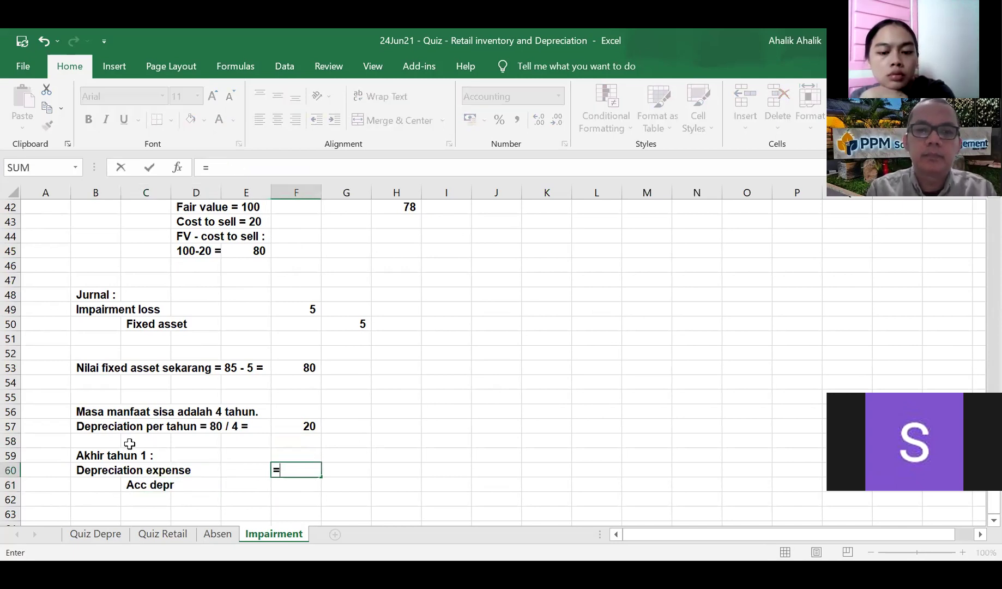
pyautogui.click(314, 420)
pyautogui.press('Return')
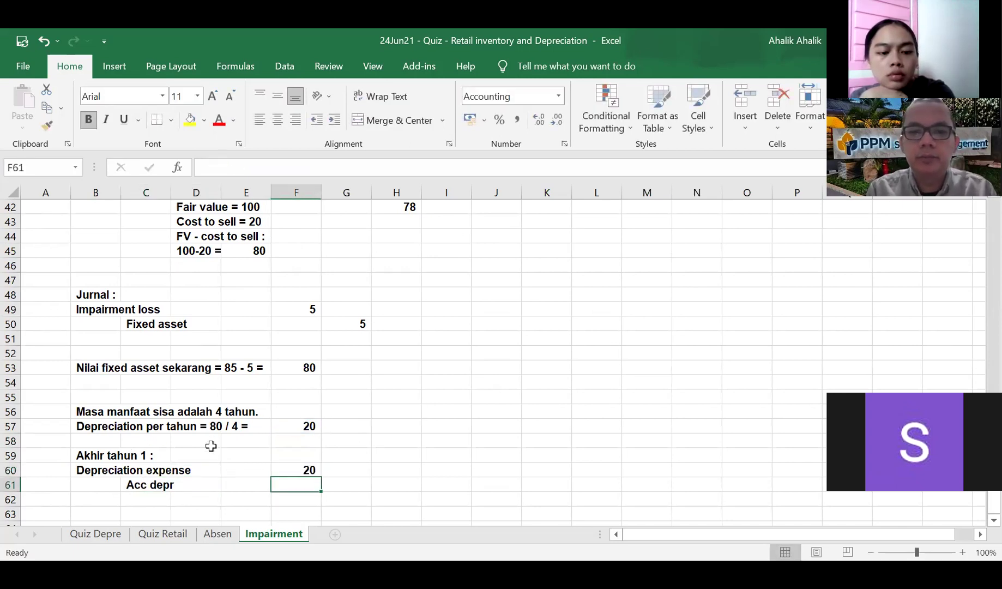
pyautogui.press('Right')
pyautogui.write('=')
pyautogui.click(297, 469)
pyautogui.press('Return')
# - Enter the label "Nilai buku akhir tahun 1 =" in cell B63 below the depreciation entry
pyautogui.press('Down')
pyautogui.press('Left')
pyautogui.press('Left')
pyautogui.press('Left')
pyautogui.press('Left')
pyautogui.press('Left')
pyautogui.write('Nilai buku')
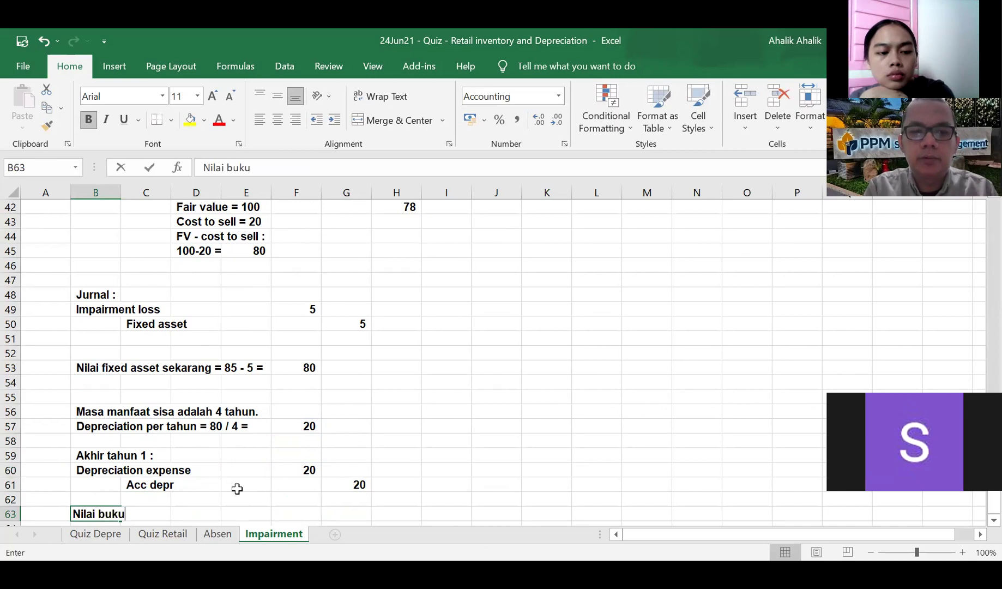
pyautogui.write(' kahir ==========')
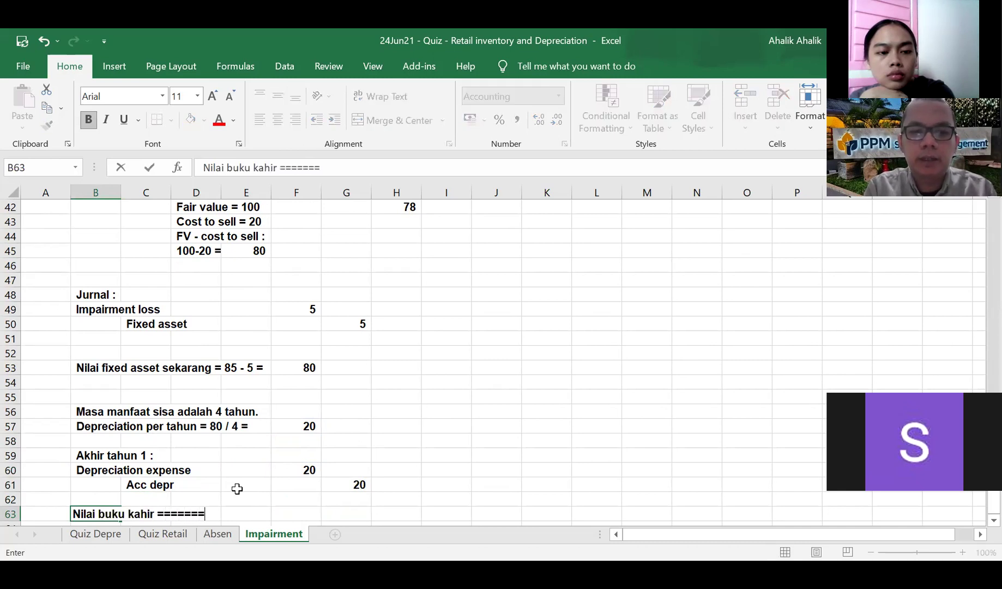
pyautogui.press('BackSpace')
pyautogui.press('BackSpace')
pyautogui.press('BackSpace')
pyautogui.press('BackSpace')
pyautogui.press('BackSpace')
pyautogui.press('BackSpace')
pyautogui.press('BackSpace')
pyautogui.press('BackSpace')
pyautogui.press('BackSpace')
pyautogui.press('BackSpace')
pyautogui.press('BackSpace')
pyautogui.press('BackSpace')
pyautogui.press('BackSpace')
pyautogui.press('BackSpace')
pyautogui.press('BackSpace')
pyautogui.press('BackSpace')
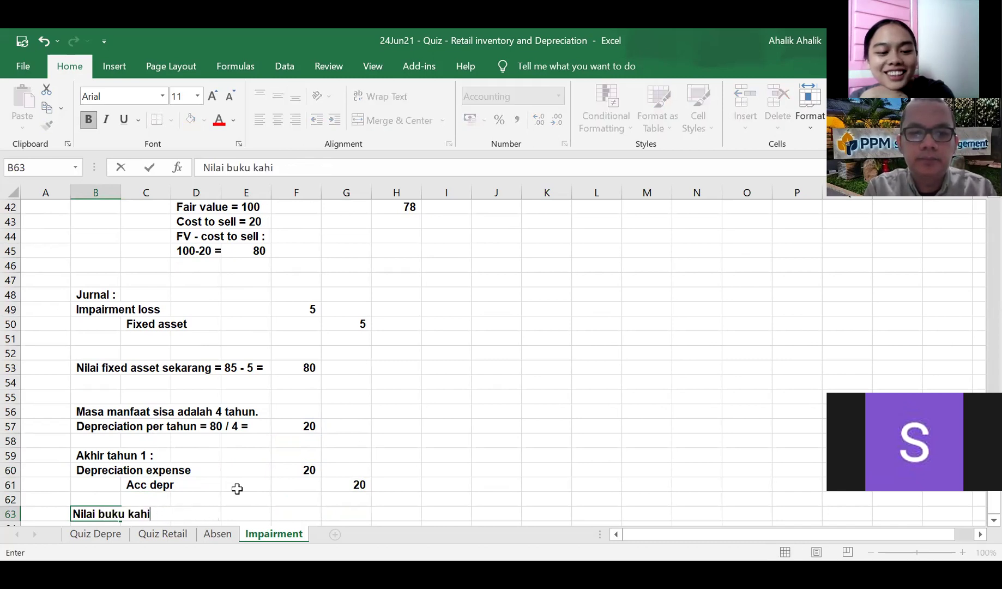
pyautogui.write('akhir ')
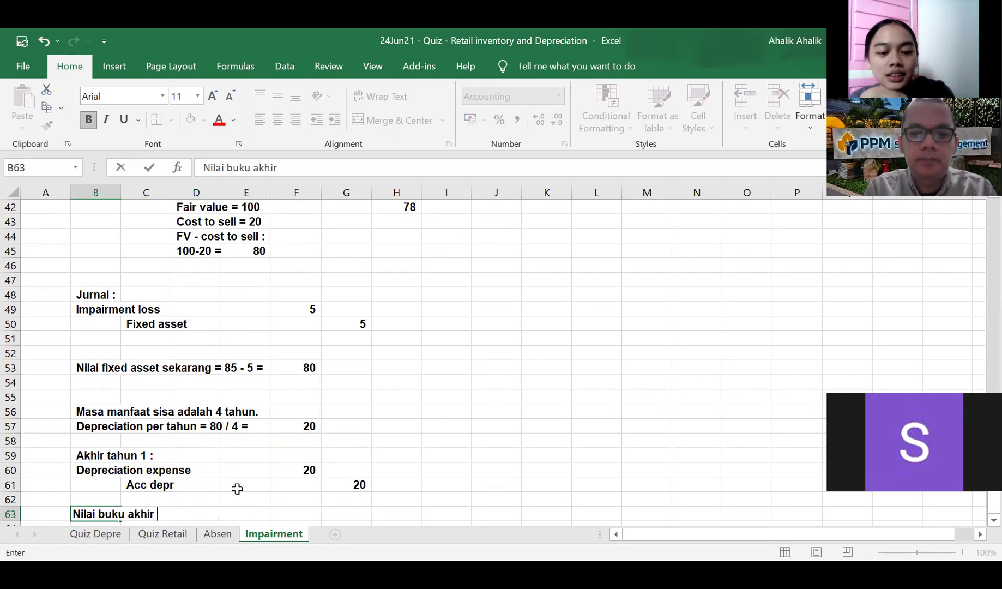
pyautogui.write('tahun 1 =')
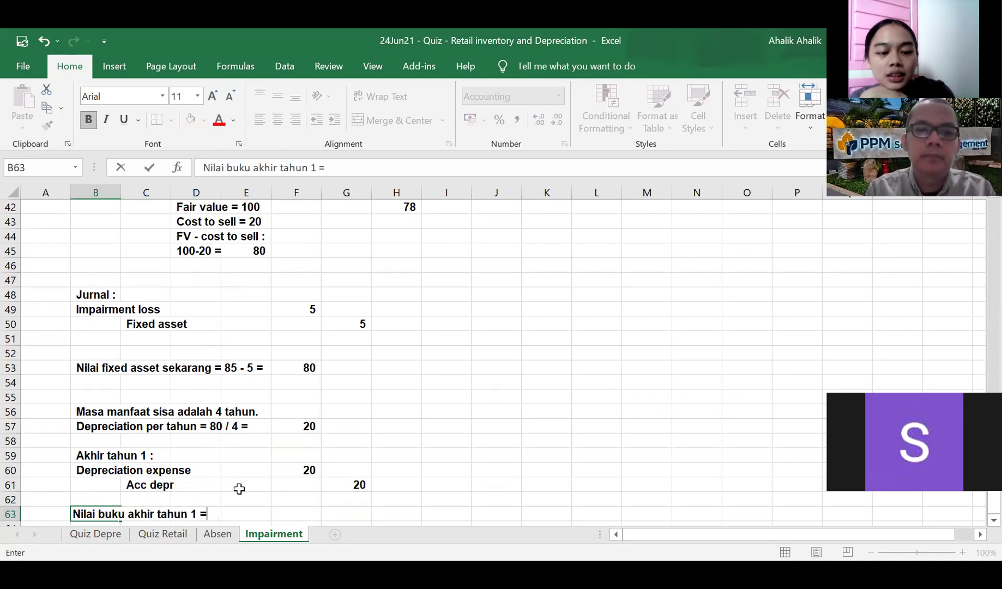
pyautogui.press('Tab')
# - Calculate the book value at the end of year 1 in cell F63 with the formula =F53-G61
pyautogui.press('Tab')
pyautogui.press('Tab')
pyautogui.press('Tab')
pyautogui.write('=')
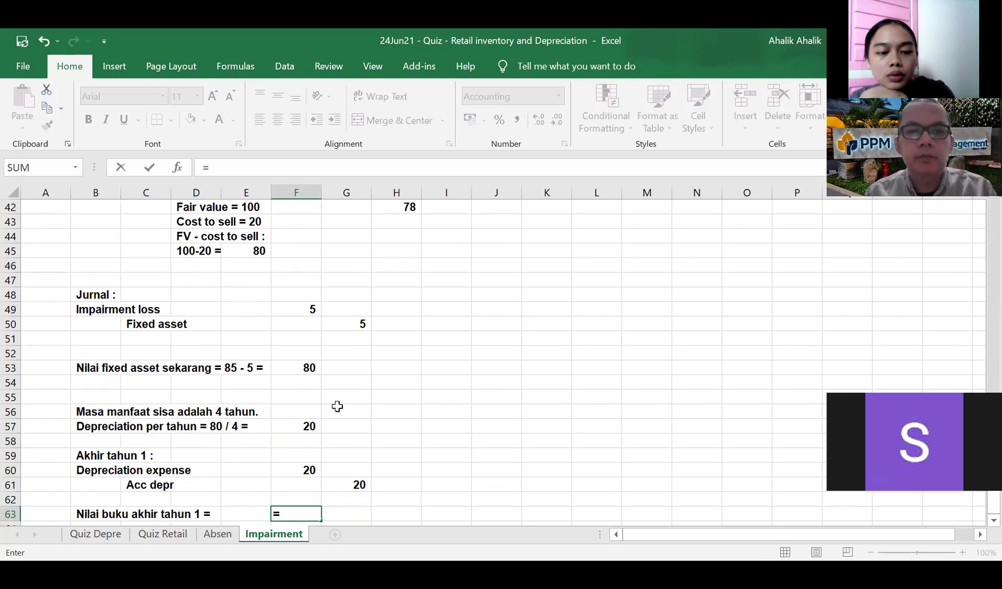
pyautogui.click(301, 364)
pyautogui.write('-')
pyautogui.click(358, 481)
pyautogui.press('Return')
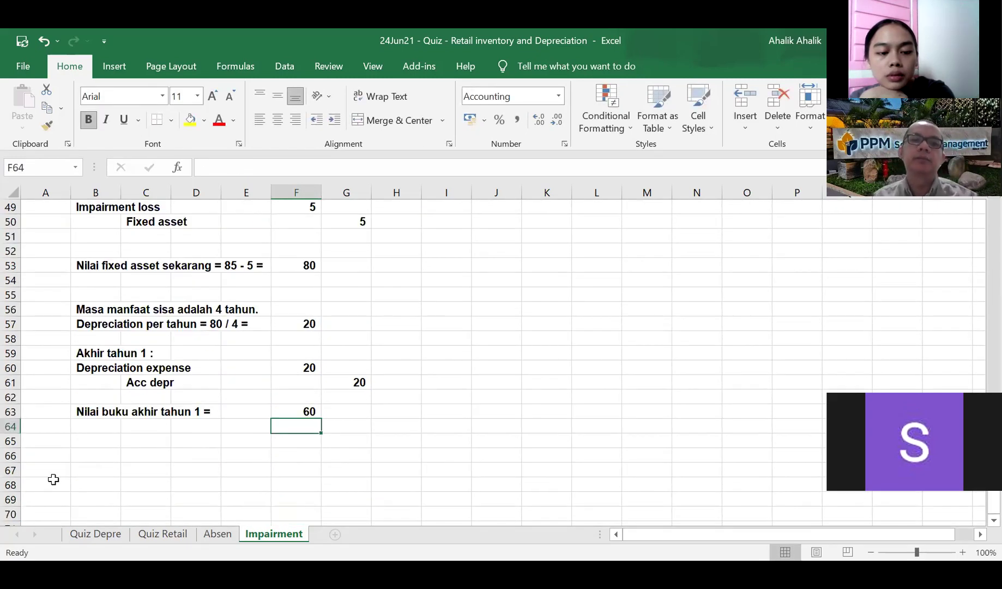
# - Enter the recovery note "Pada akhir tahun 1 terjadi recovery, nilai recoverable amount adalah $90." in cell B66
pyautogui.click(78, 453)
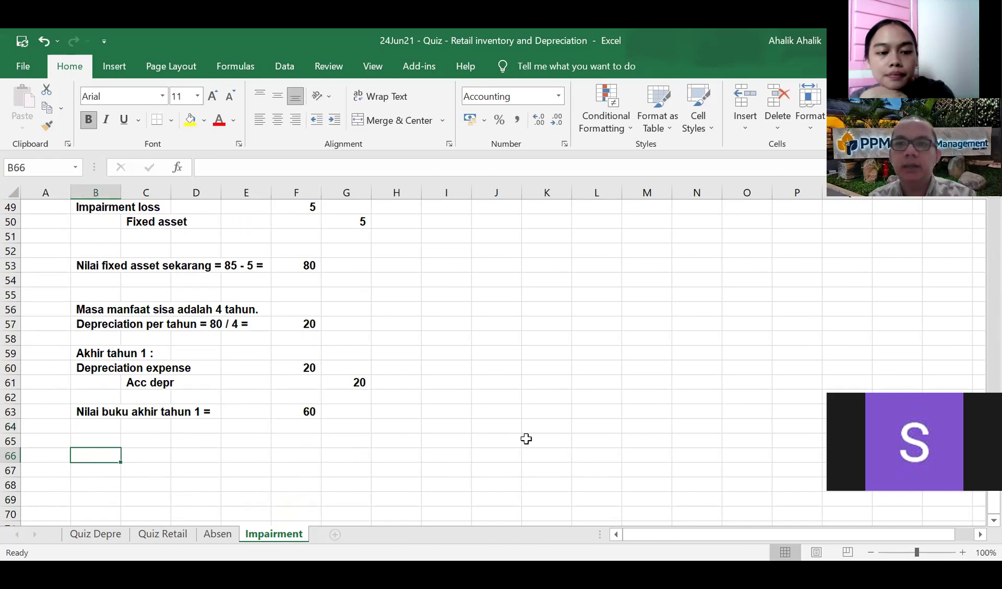
pyautogui.write('Pada ')
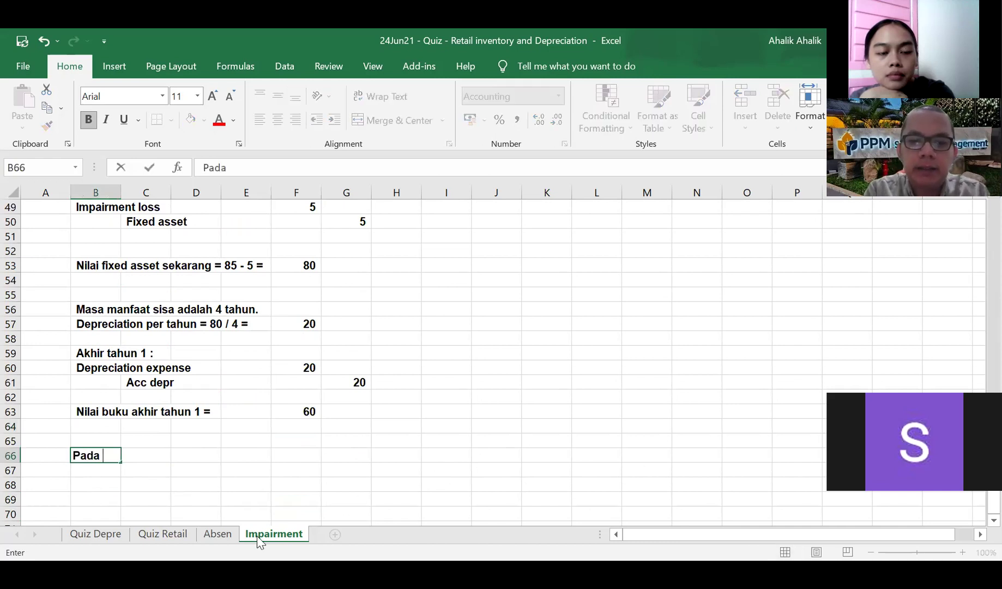
pyautogui.write('akhir tahun 1 ')
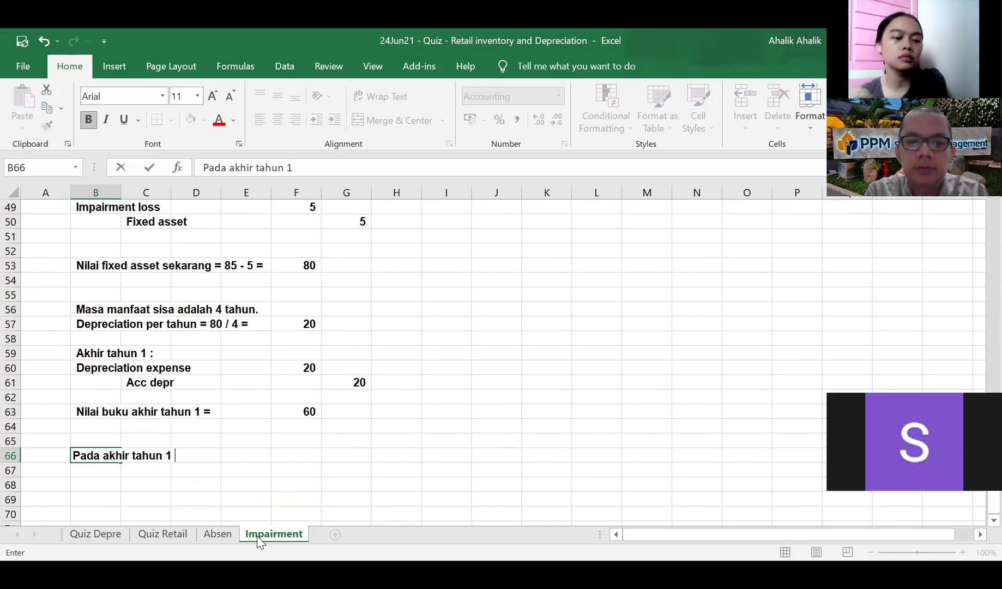
pyautogui.write('terjadi re')
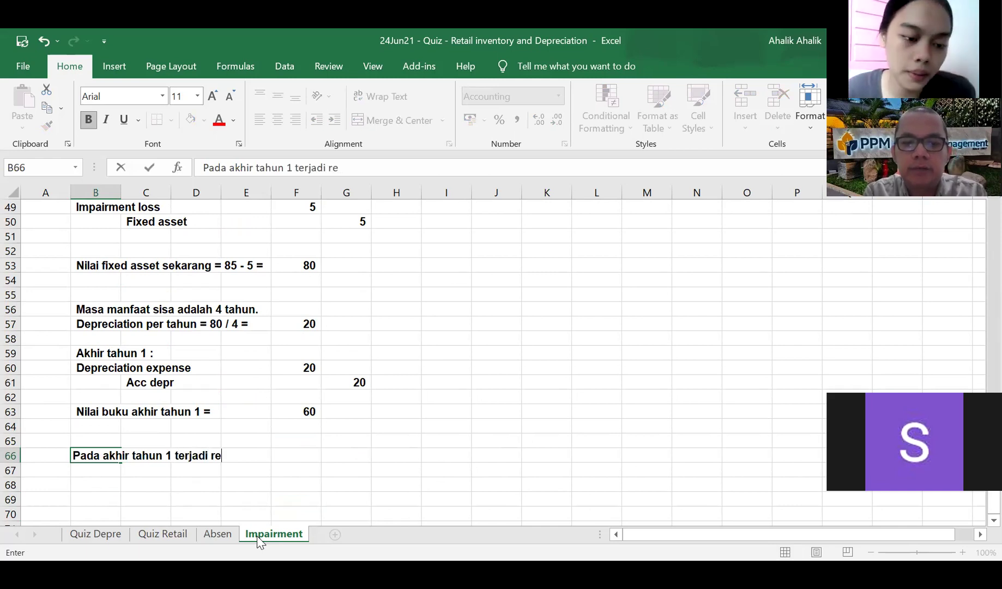
pyautogui.write('cove')
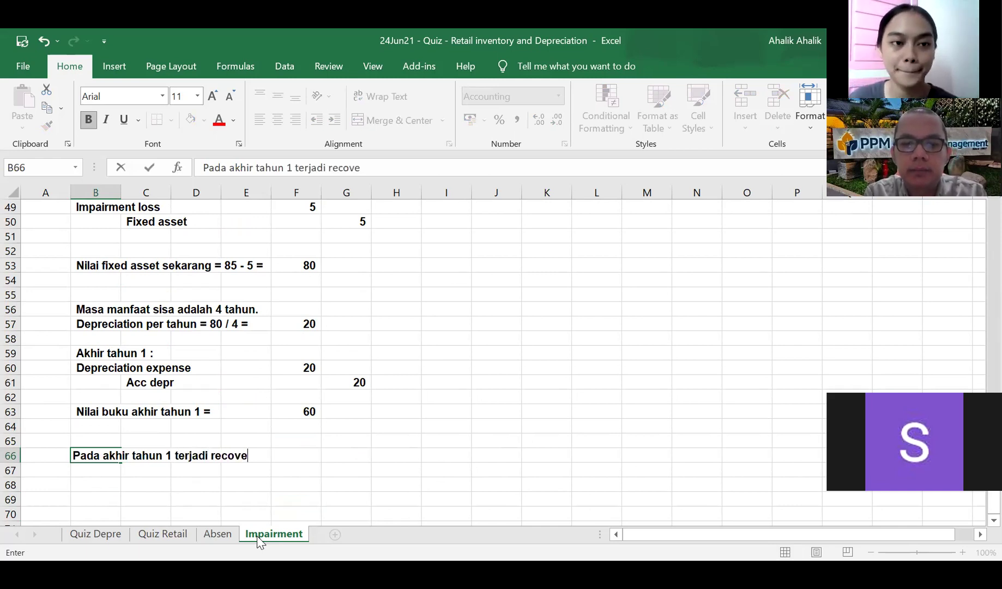
pyautogui.write('ry, nlilai')
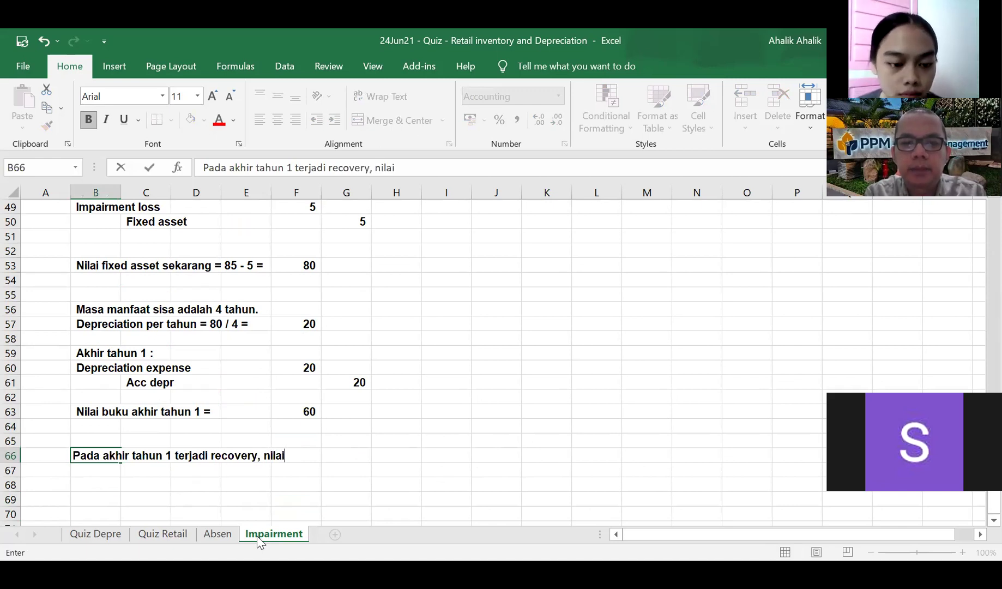
pyautogui.write(' recoverab')
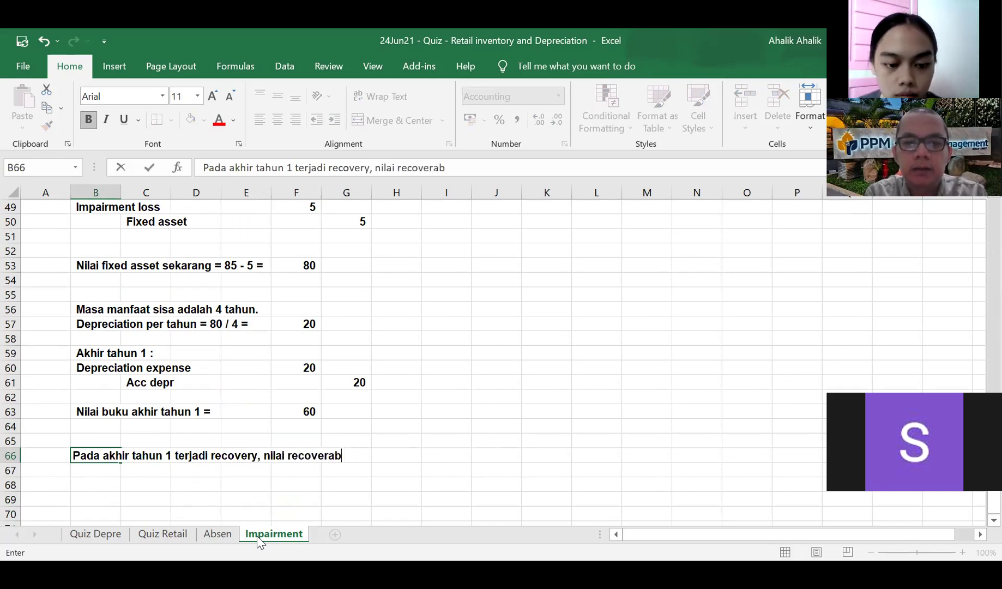
pyautogui.write('le aount')
pyautogui.press('BackSpace')
pyautogui.press('BackSpace')
pyautogui.press('BackSpace')
pyautogui.press('BackSpace')
pyautogui.write('amount adalah $')
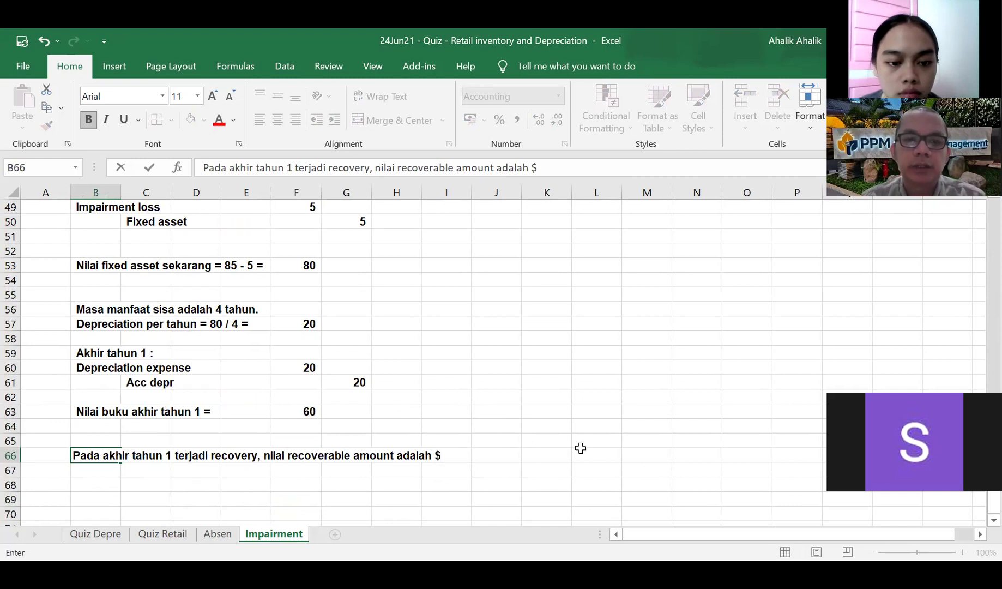
pyautogui.scroll(6, 581, 393)
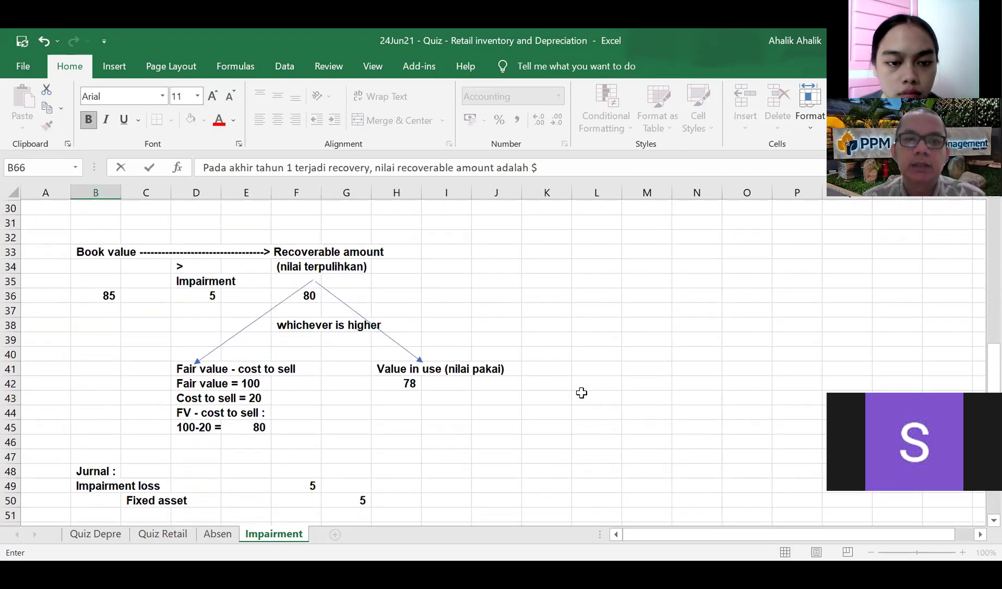
pyautogui.scroll(-6, 578, 391)
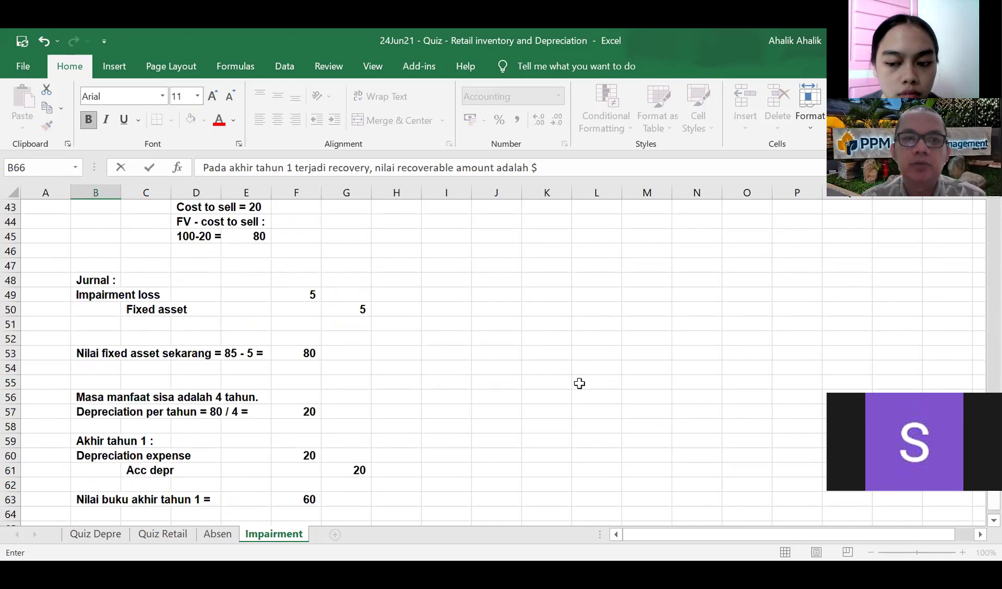
pyautogui.write('90.')
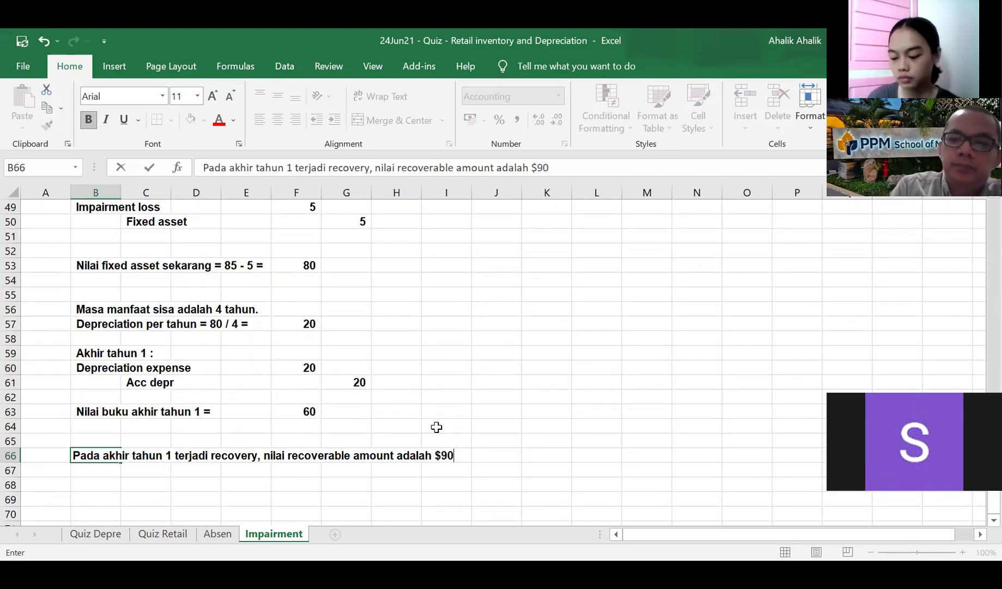
pyautogui.press('Return')
pyautogui.press('Return')
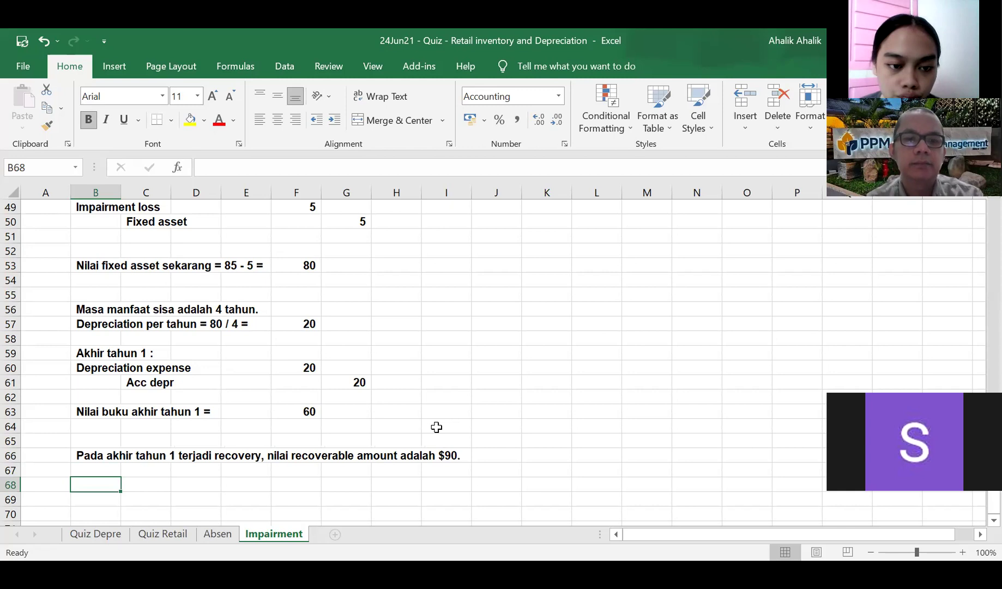
# - Enter the label "Recovery = 90 - 60 =" in cell B68 below the recovery note
pyautogui.write('R')
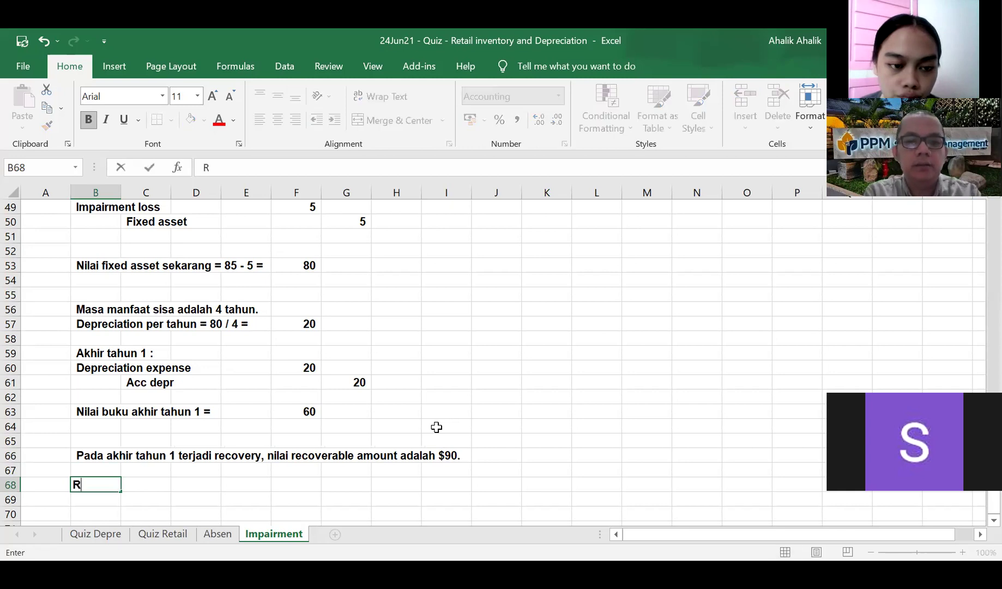
pyautogui.write('ecove')
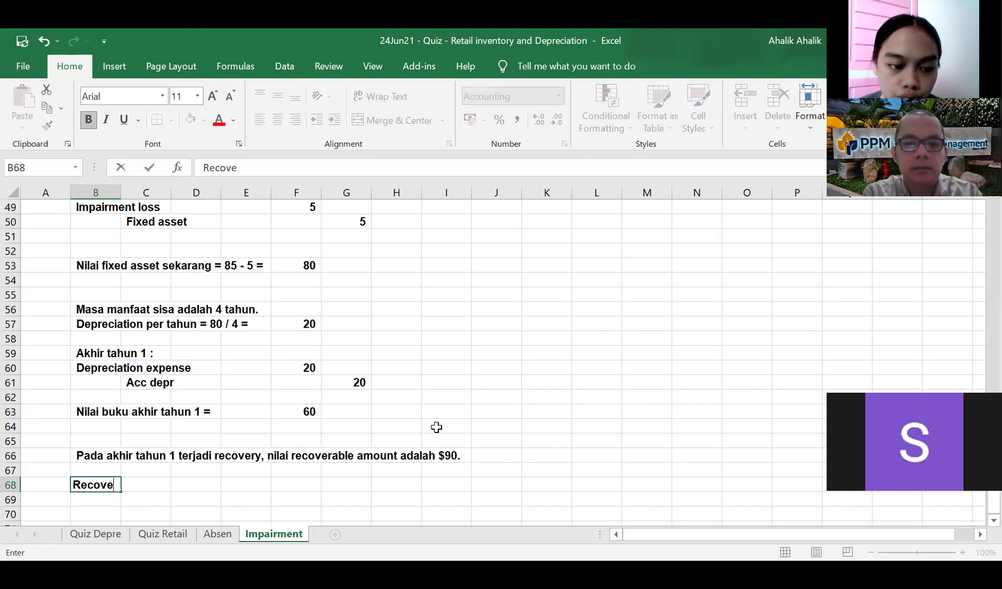
pyautogui.write('ry = 90 ')
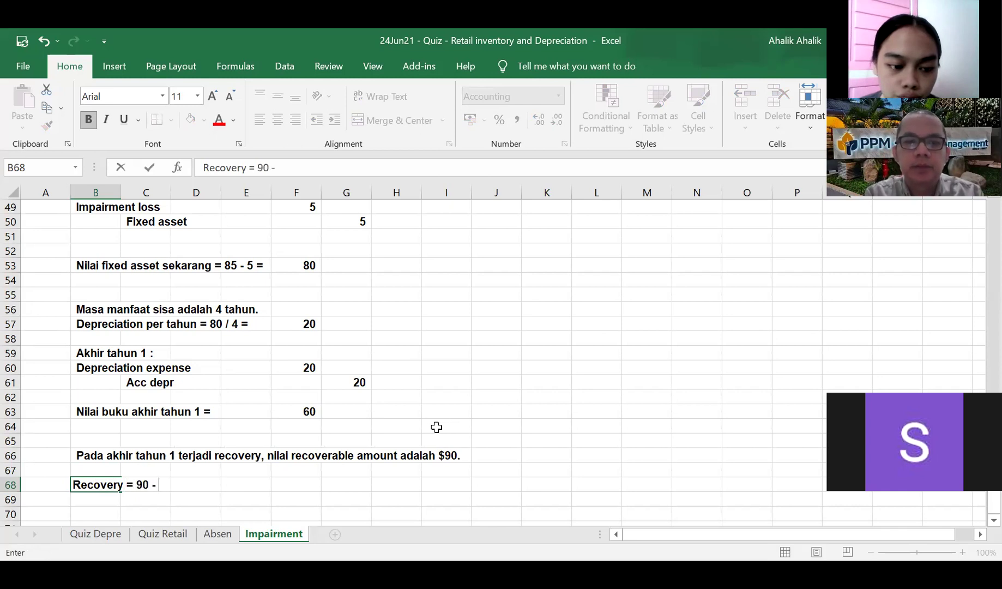
pyautogui.write('- ')
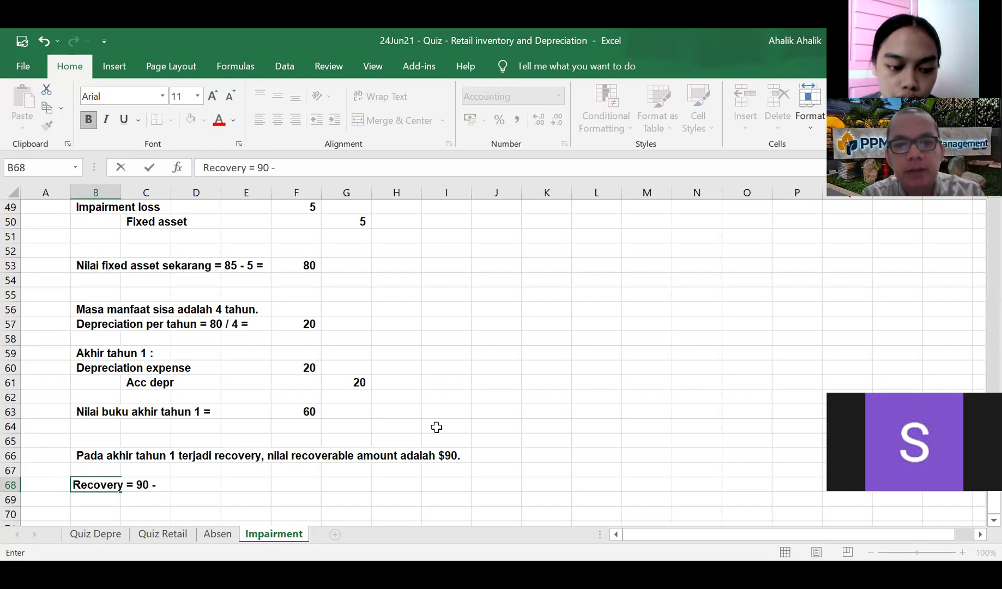
pyautogui.write('6')
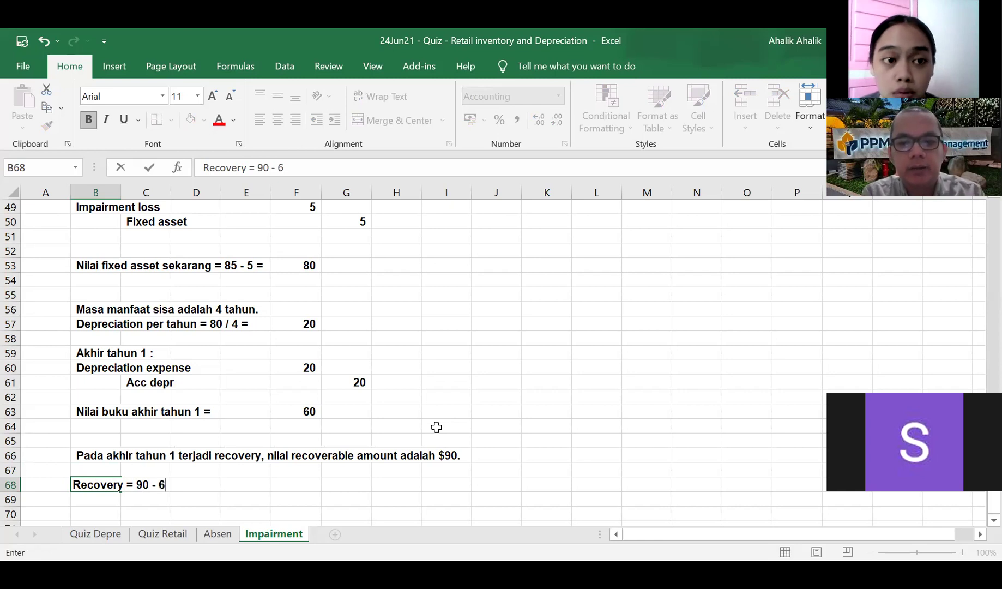
pyautogui.write('0 =')
pyautogui.press('pagedown')
pyautogui.press('pagedown')
pyautogui.press('pagedown')
# - Calculate the recovery amount in cell F68 with the formula =90-F63
pyautogui.scroll(4, 441, 375)
pyautogui.scroll(16, 440, 375)
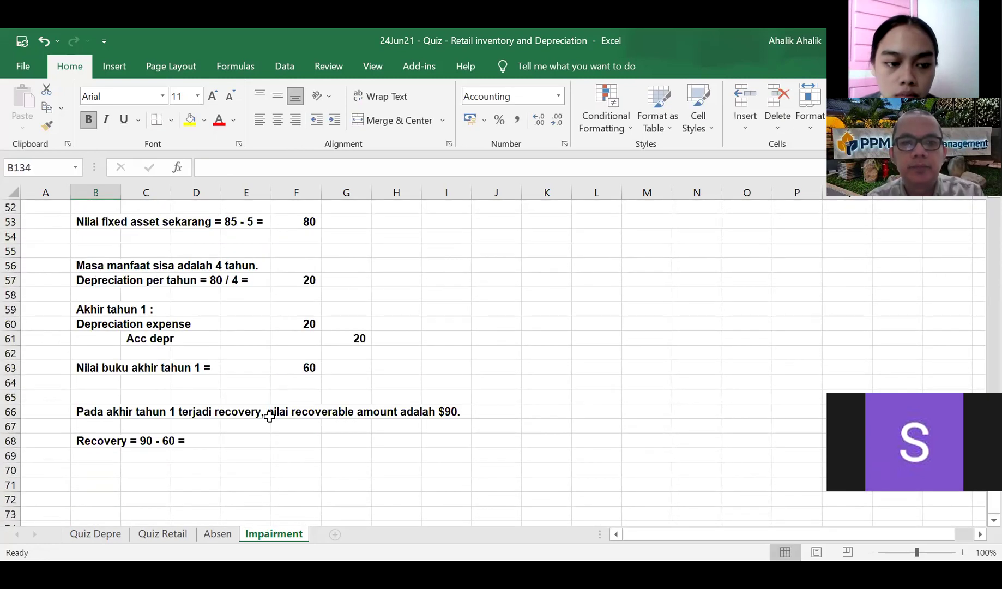
pyautogui.click(290, 437)
pyautogui.write('=')
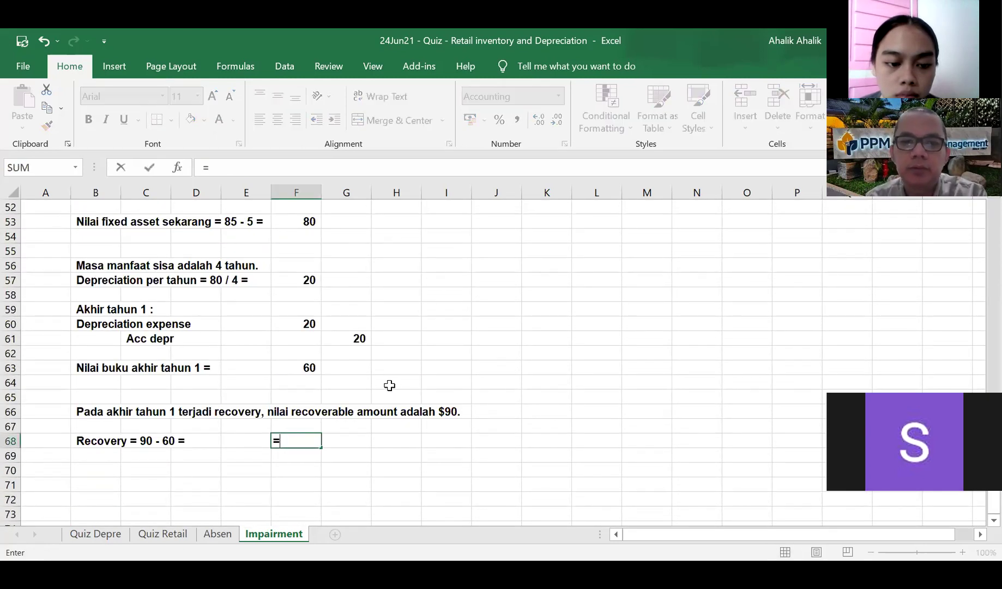
pyautogui.write('90-')
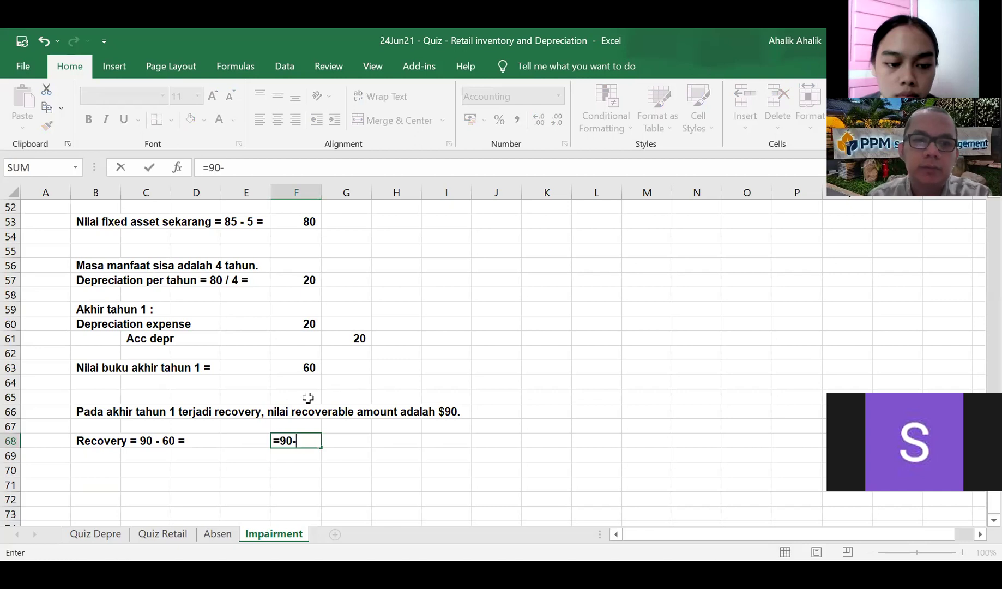
pyautogui.click(296, 366)
pyautogui.press('Return')
pyautogui.click(309, 442)
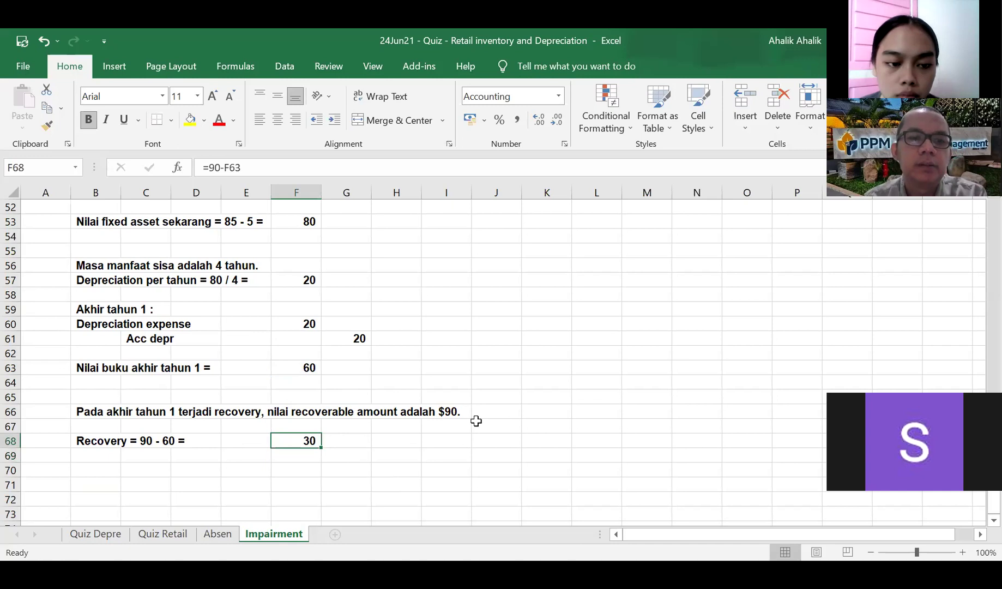
# - Review the original impairment journal entry and its impairment loss amount in F49 against the recovery calculation
pyautogui.scroll(2, 476, 421)
pyautogui.scroll(-1, 468, 388)
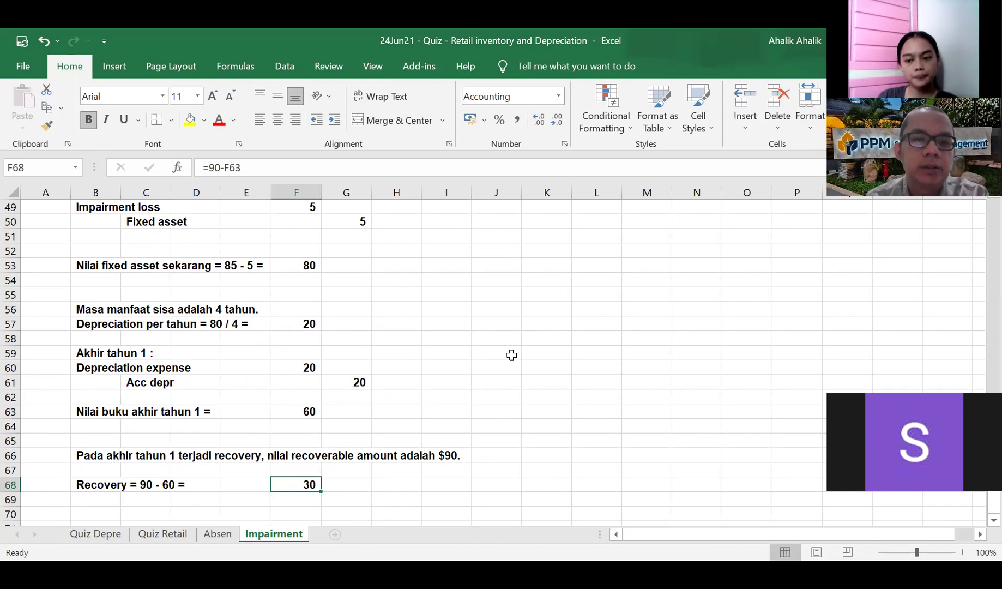
pyautogui.scroll(3, 557, 360)
pyautogui.scroll(1, 558, 360)
pyautogui.scroll(-1, 557, 361)
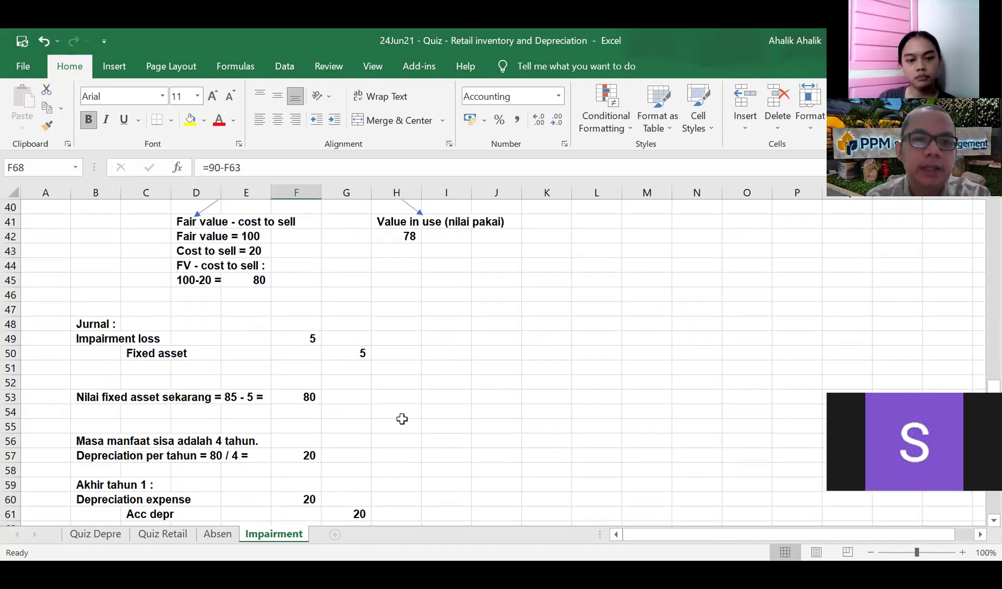
pyautogui.click(315, 339)
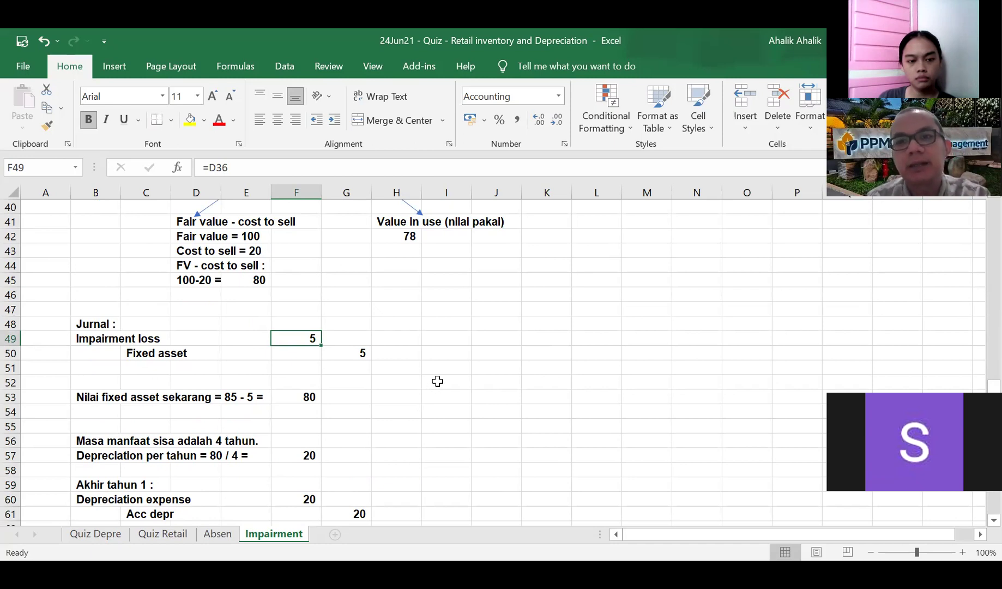
pyautogui.scroll(-5, 469, 381)
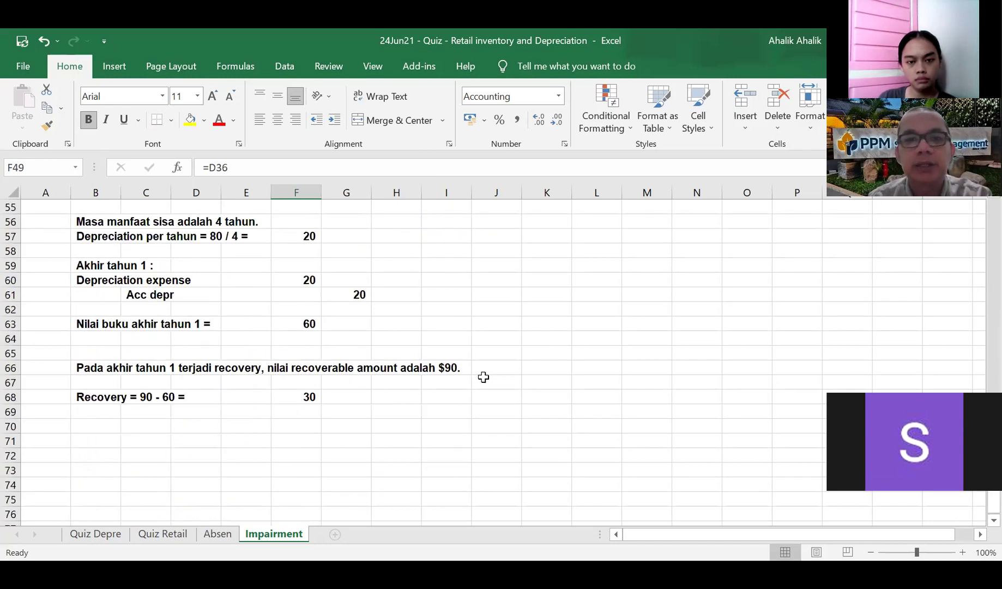
# - Enter the note "walaupun recovery-nya 30, tapi yang boleh di recover hanya maksimal 5" in cell B70
pyautogui.click(101, 439)
pyautogui.click(112, 411)
pyautogui.click(111, 427)
pyautogui.write('walau')
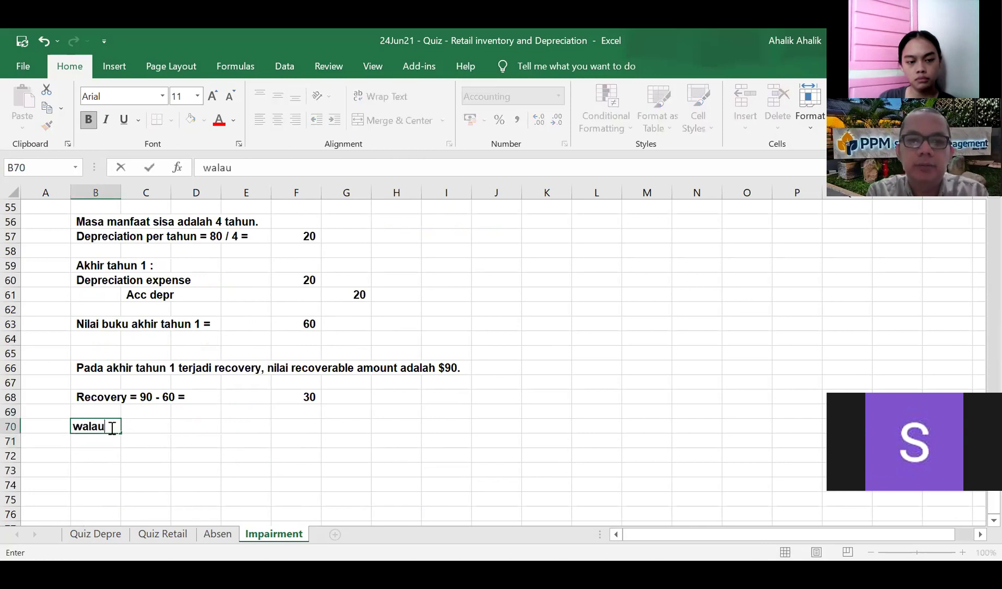
pyautogui.write('pun reci')
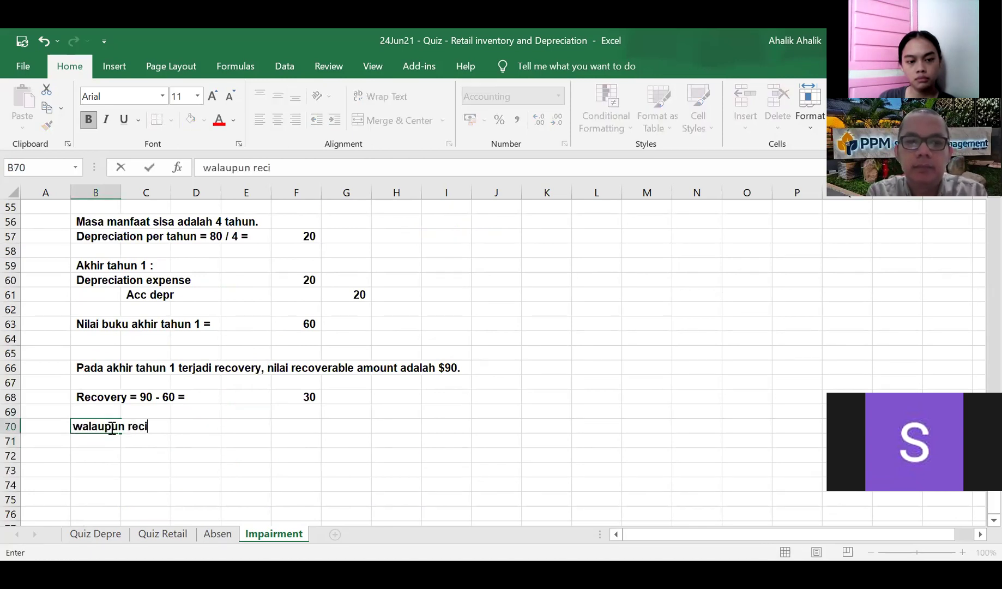
pyautogui.write('=overy')
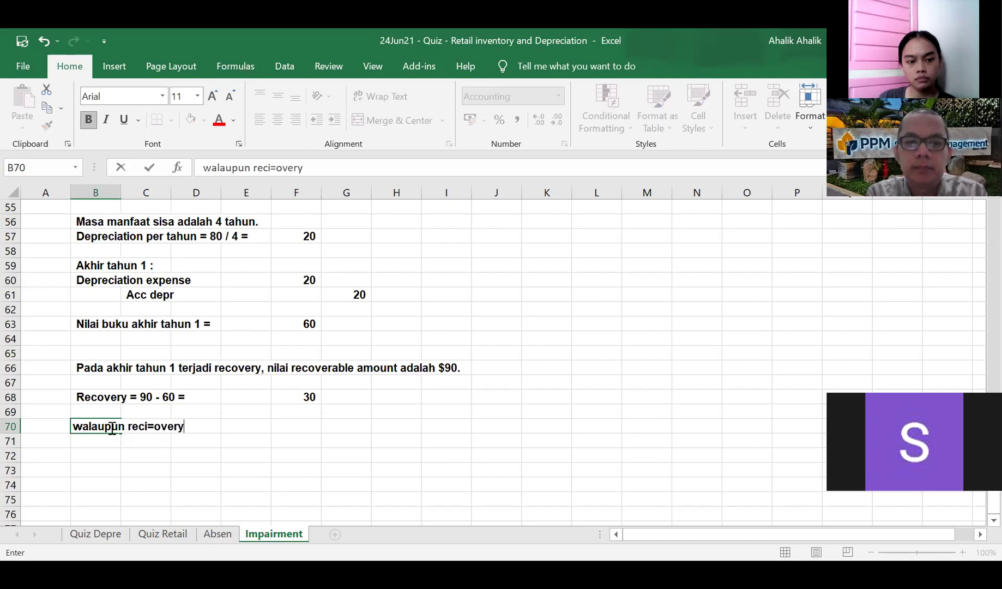
pyautogui.press('BackSpace')
pyautogui.press('BackSpace')
pyautogui.press('BackSpace')
pyautogui.press('BackSpace')
pyautogui.press('BackSpace')
pyautogui.write('overy-nya 30,')
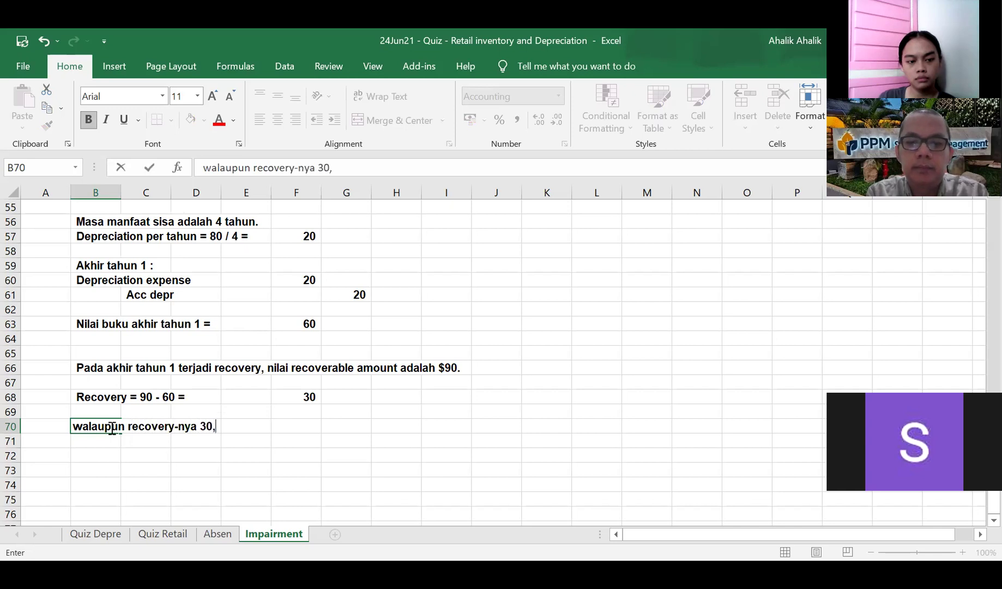
pyautogui.write(' tapi yang boleh d')
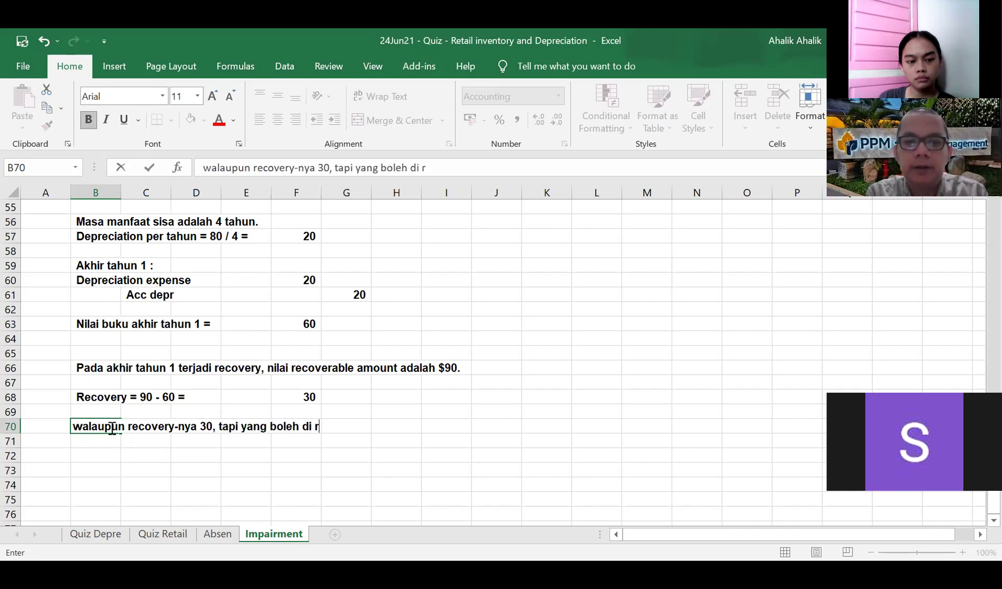
pyautogui.write('i re')
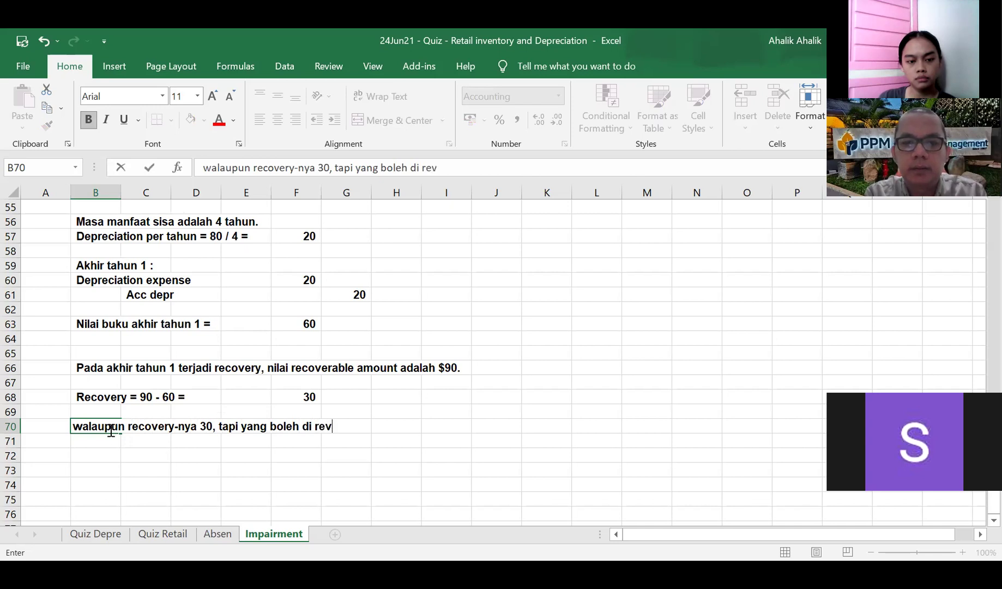
pyautogui.write('cover anya')
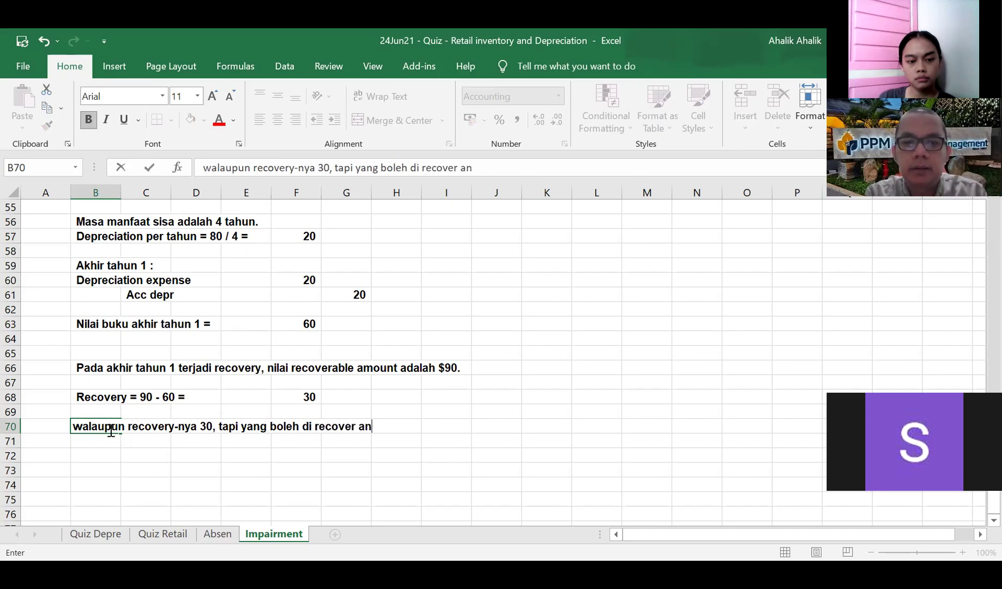
pyautogui.press('BackSpace')
pyautogui.press('BackSpace')
pyautogui.write('=hanya')
pyautogui.press('BackSpace')
pyautogui.press('BackSpace')
pyautogui.press('BackSpace')
pyautogui.press('BackSpace')
pyautogui.press('BackSpace')
pyautogui.press('BackSpace')
pyautogui.press('BackSpace')
pyautogui.write('hanya maksiama')
pyautogui.press('BackSpace')
pyautogui.press('BackSpace')
pyautogui.press('BackSpace')
pyautogui.write('mal')
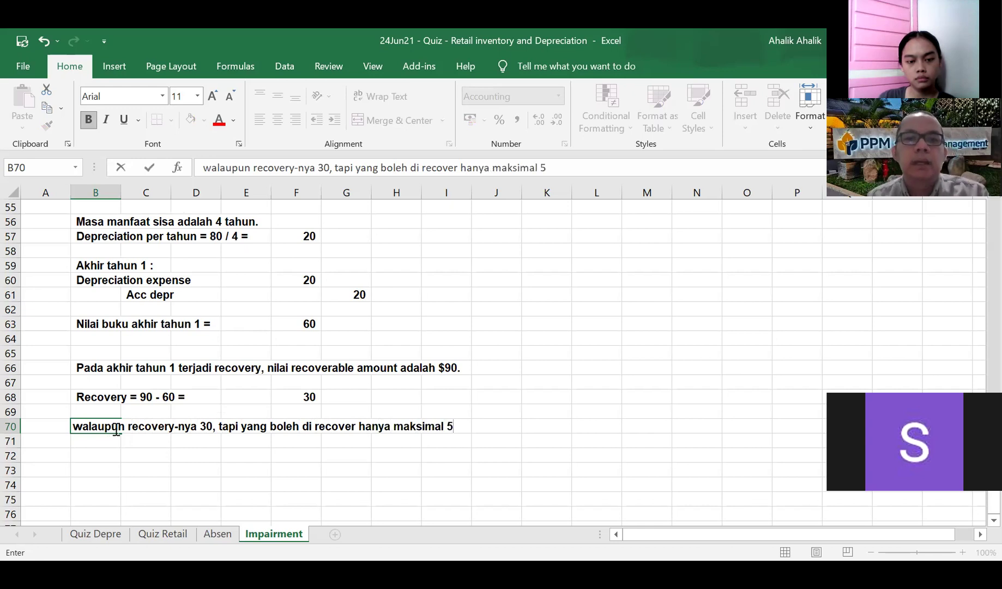
pyautogui.write(' 5')
pyautogui.scroll(5, 116, 431)
pyautogui.scroll(-7, 376, 380)
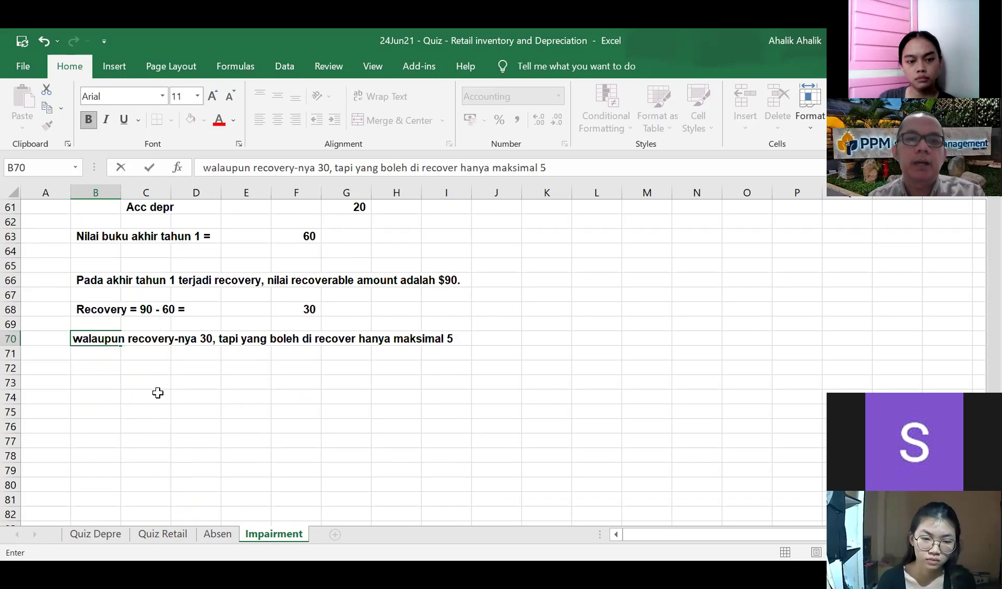
# - Label the recovery journal entry with "Fixed asset" in B72 and an indented "Gain on recovery" in C73
pyautogui.click(104, 372)
pyautogui.scroll(3, 315, 403)
pyautogui.scroll(1, 315, 403)
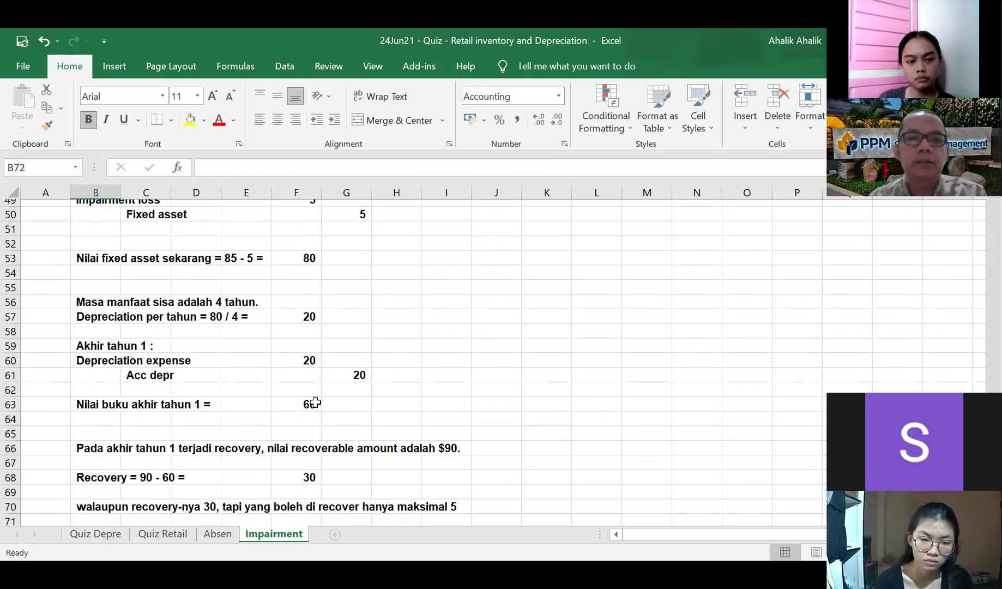
pyautogui.scroll(-2, 316, 403)
pyautogui.write('Fixde')
pyautogui.press('BackSpace')
pyautogui.press('BackSpace')
pyautogui.press('BackSpace')
pyautogui.write('ed asse')
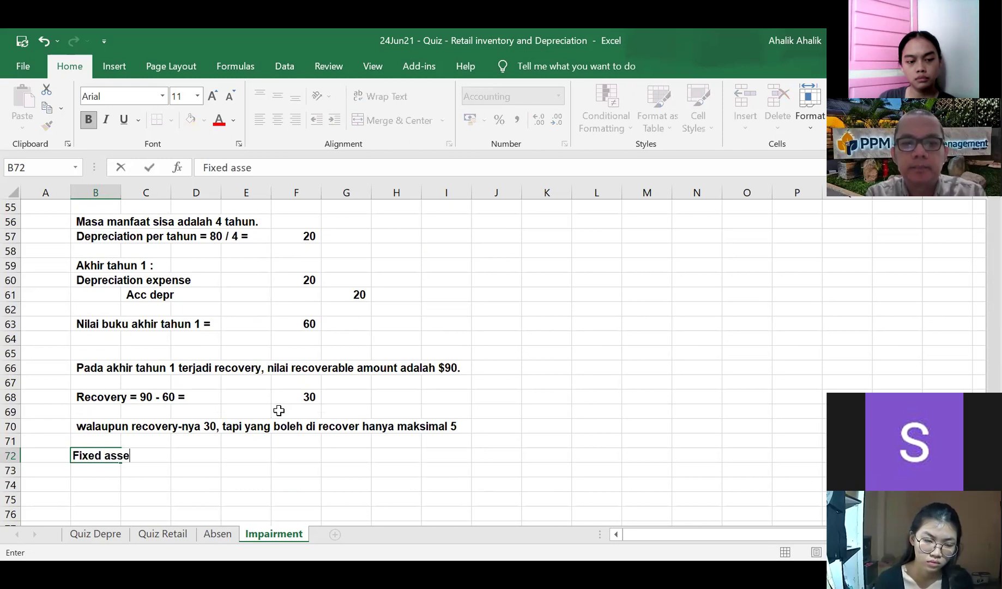
pyautogui.write('t')
pyautogui.press('Return')
pyautogui.press('Right')
pyautogui.write('Gain on rec')
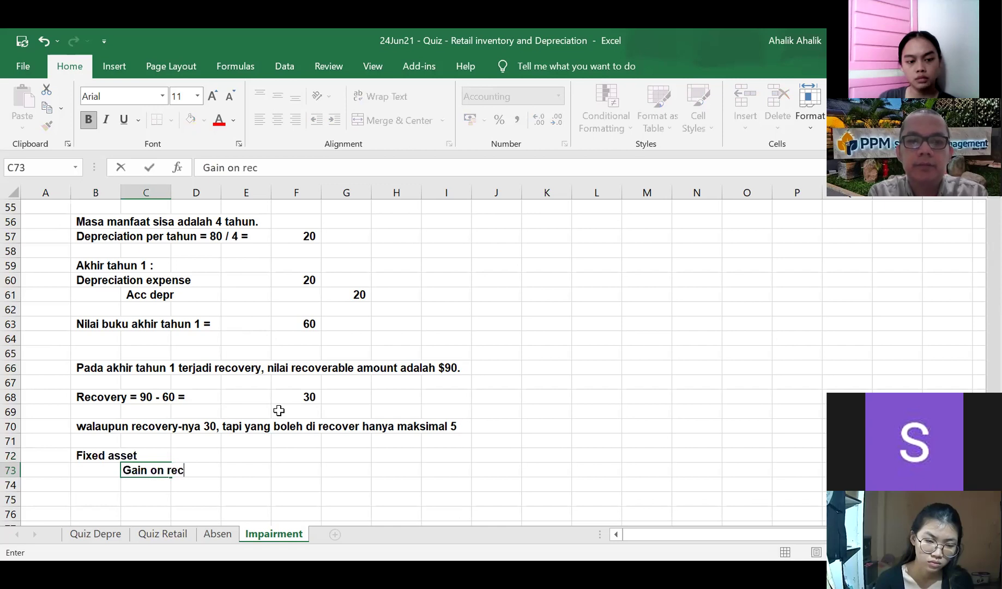
pyautogui.write('overy')
# - Fill the Fixed asset debit in F72 by linking it to the impairment loss in F49
pyautogui.press('Up')
pyautogui.press('Right')
pyautogui.press('Right')
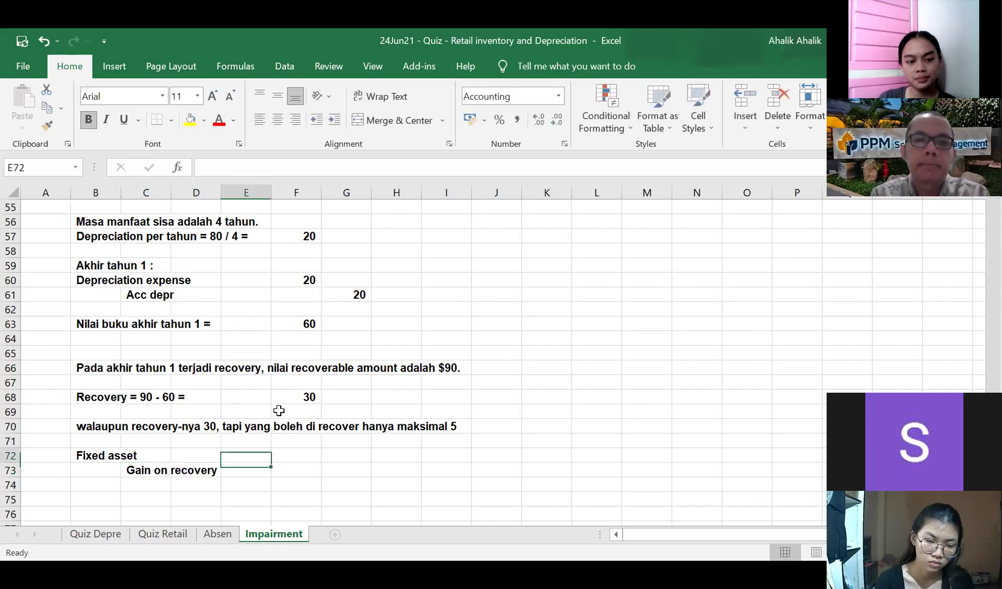
pyautogui.press('Right')
pyautogui.write('=')
pyautogui.scroll(4, 376, 355)
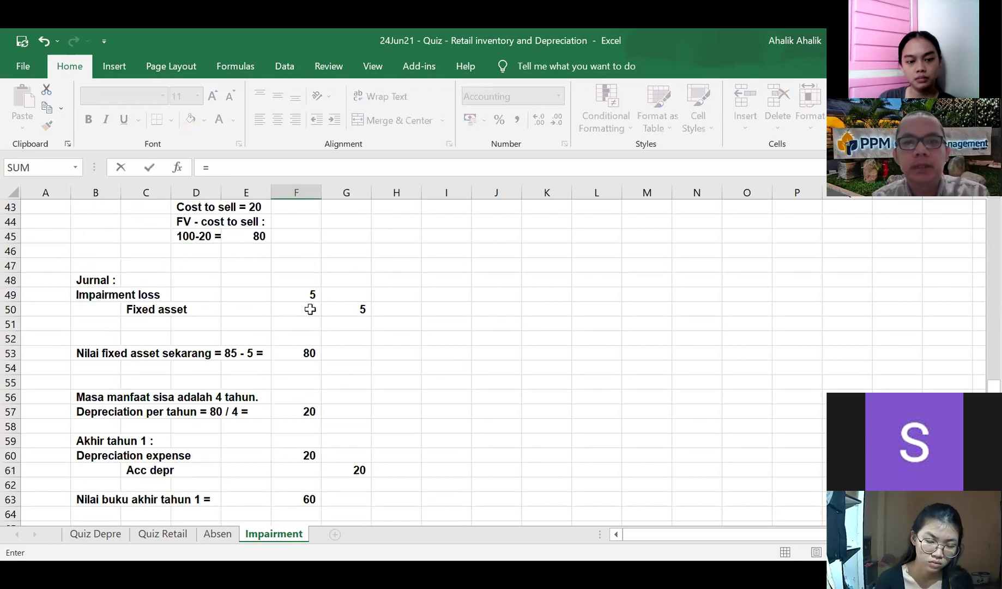
pyautogui.click(315, 294)
pyautogui.press('Return')
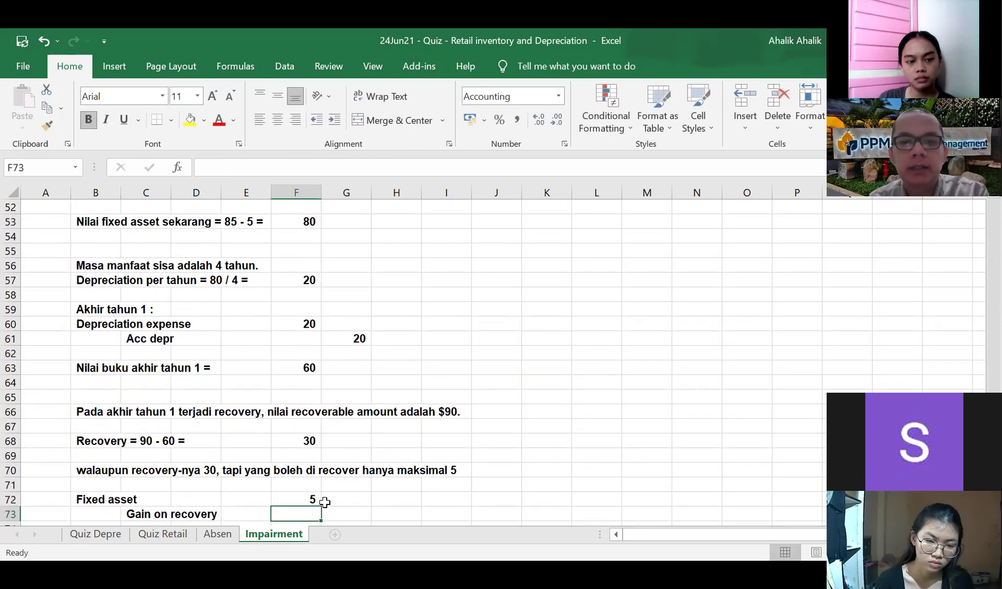
# - Fill the Gain on recovery credit in G73 by linking it to the debit in F72
pyautogui.click(334, 514)
pyautogui.write('=')
pyautogui.click(312, 500)
pyautogui.press('Return')
pyautogui.scroll(-2, 507, 416)
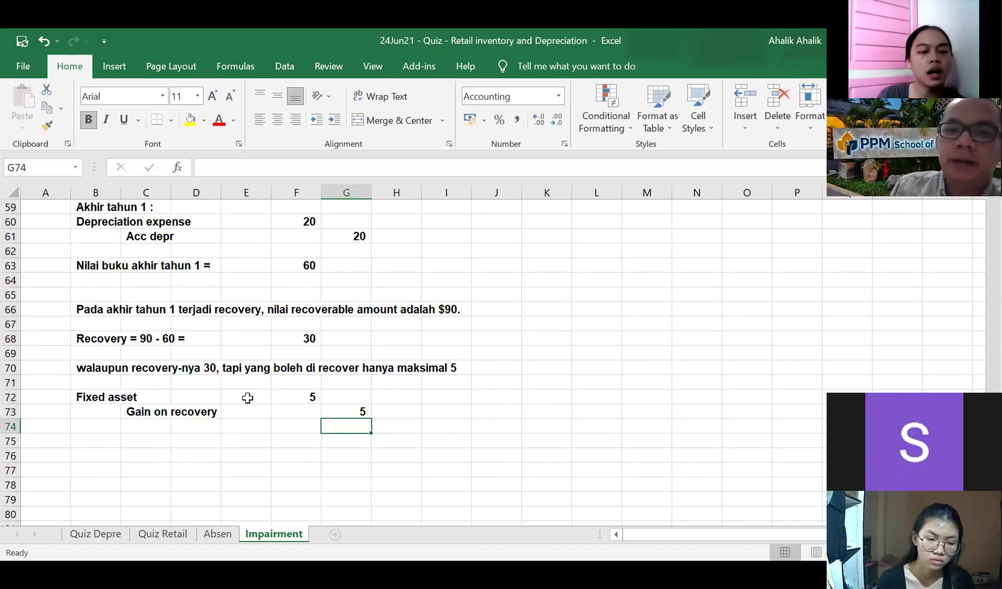
# - Save the workbook under its existing name
pyautogui.click(22, 66)
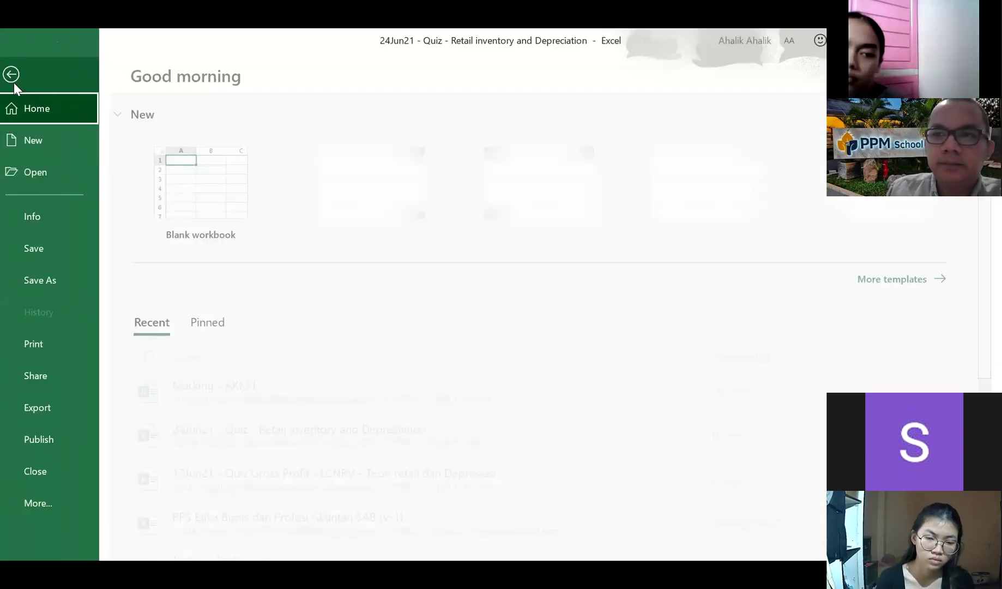
pyautogui.click(43, 250)
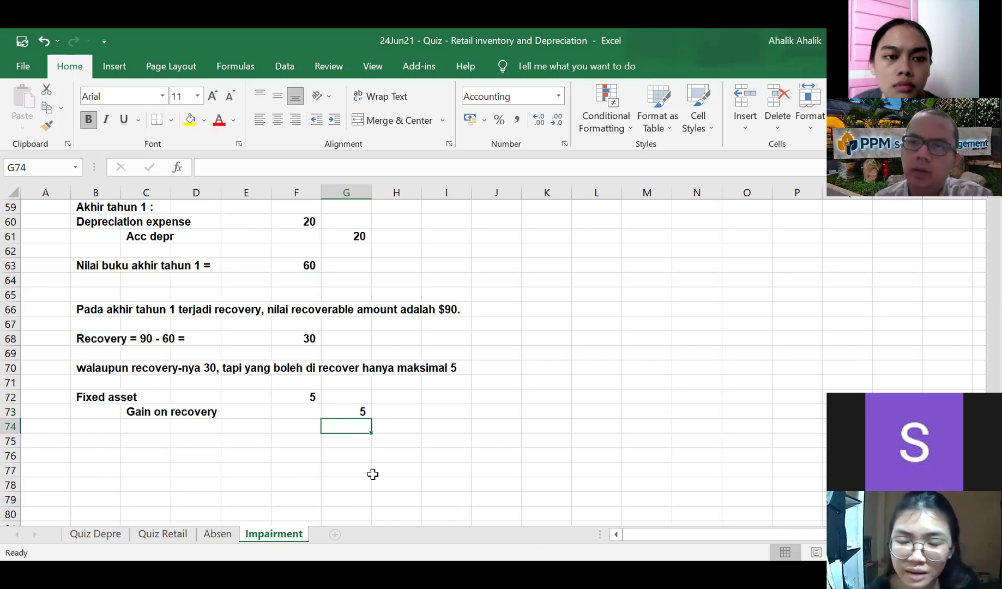
# - Review the worked impairment example, comparing book value with recoverable amount in row 36 and checking the impairment loss journal entry
pyautogui.scroll(13, 384, 363)
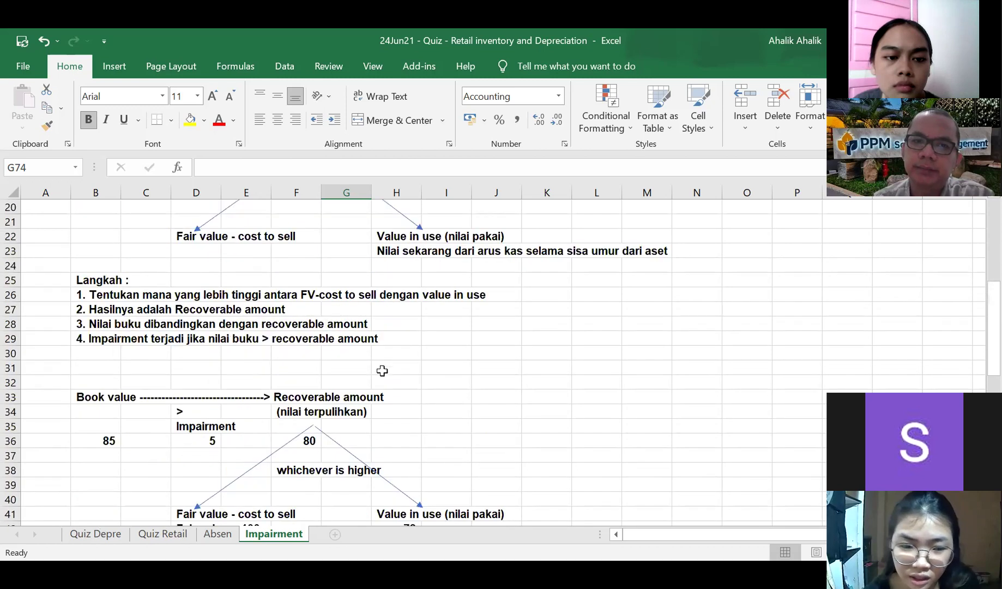
pyautogui.scroll(-2, 392, 387)
pyautogui.moveTo(106, 352); pyautogui.dragTo(313, 354)
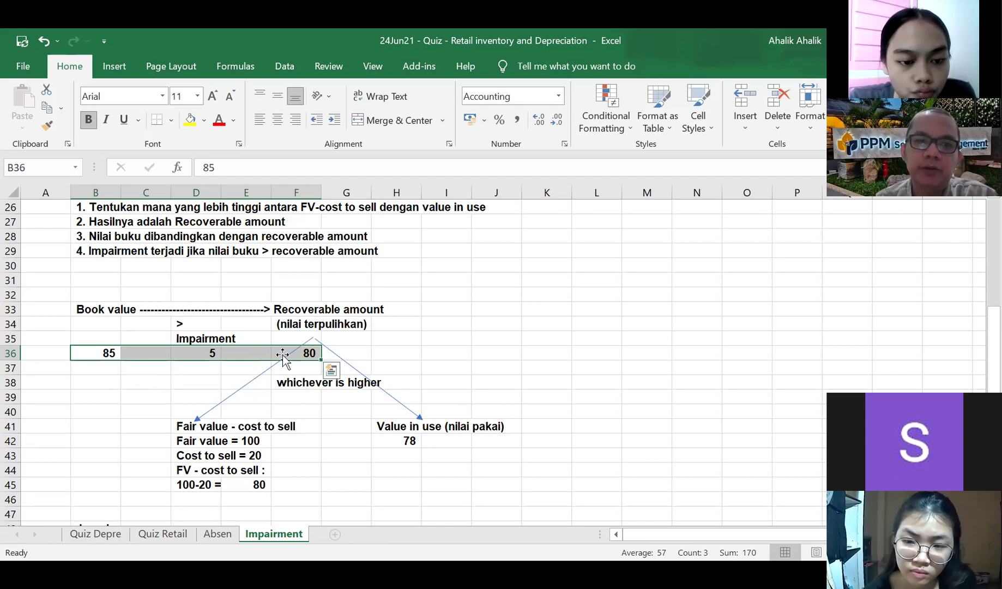
pyautogui.click(105, 351)
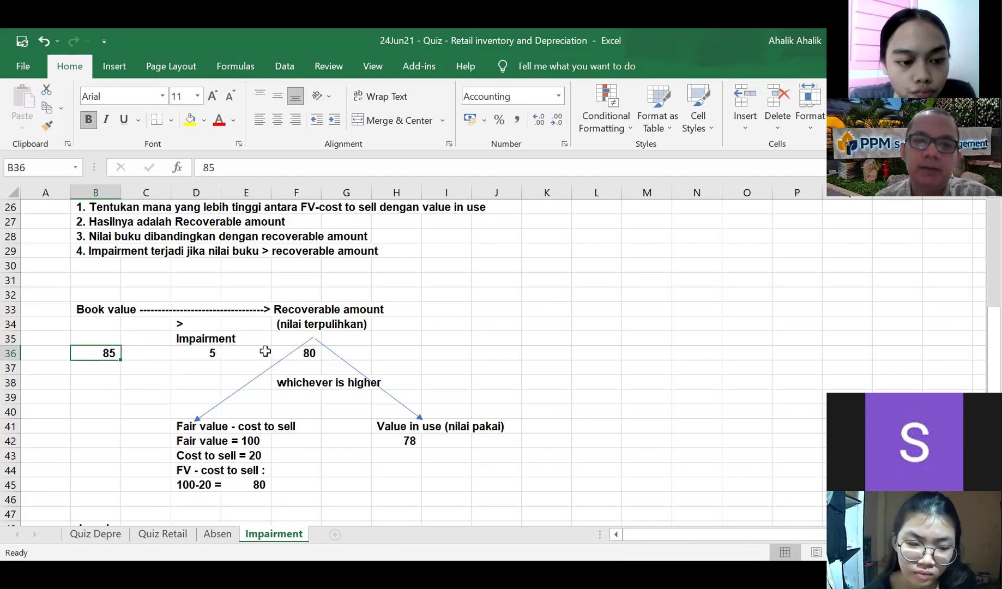
pyautogui.click(301, 352)
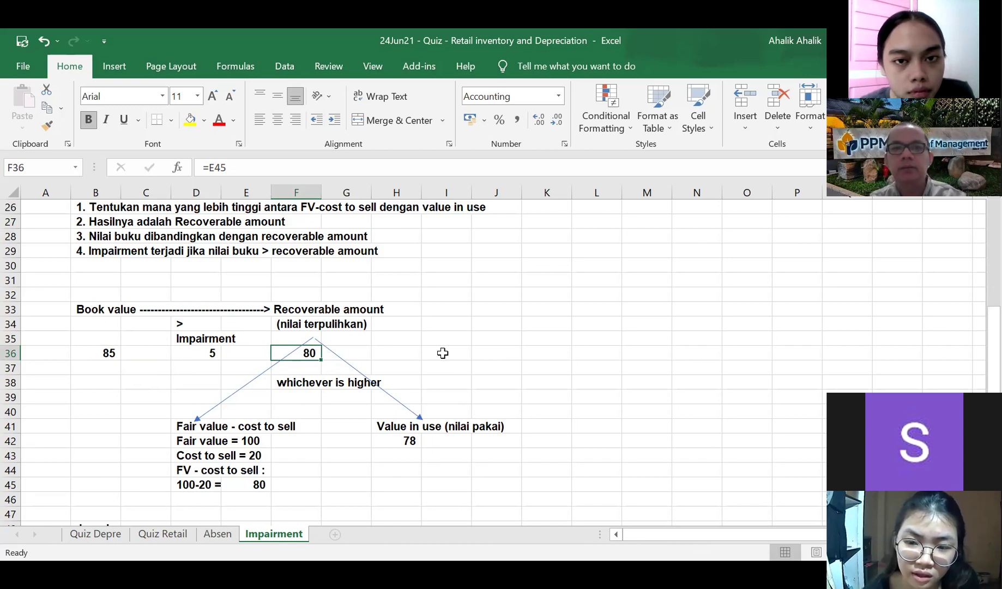
pyautogui.scroll(-7, 450, 337)
pyautogui.click(299, 231)
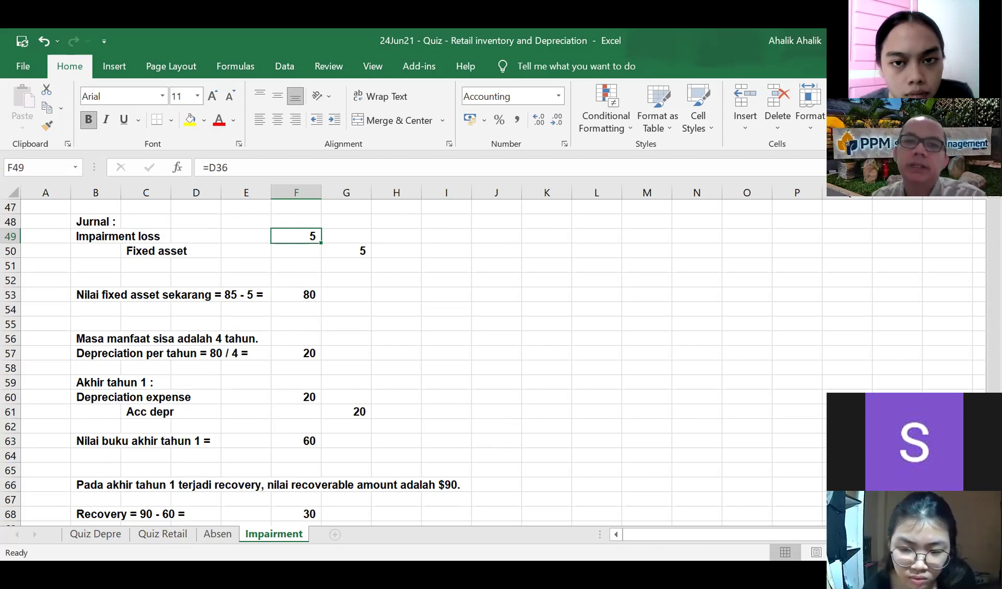
# - Review the impairment notes from the indicators in row 4 through the test steps and example to the gain on recovery entry
pyautogui.scroll(15, 472, 300)
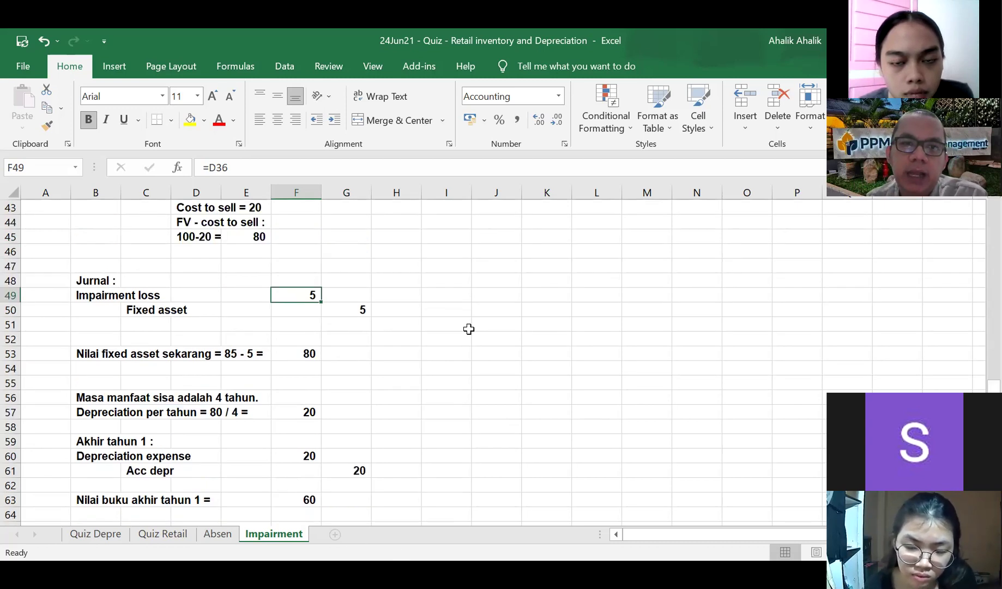
pyautogui.scroll(-1, 472, 332)
pyautogui.scroll(2, 472, 333)
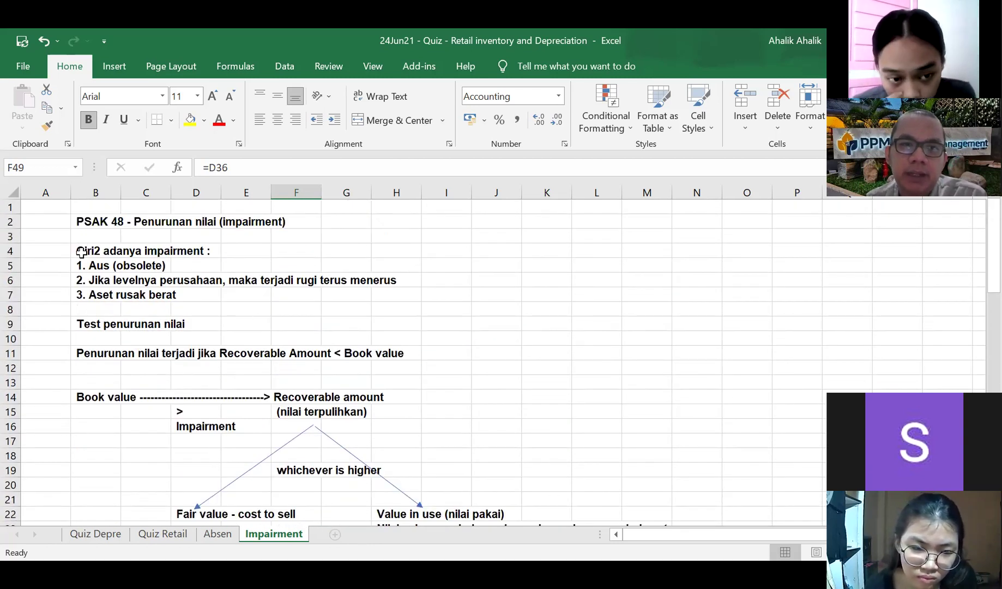
pyautogui.moveTo(83, 251); pyautogui.dragTo(264, 250)
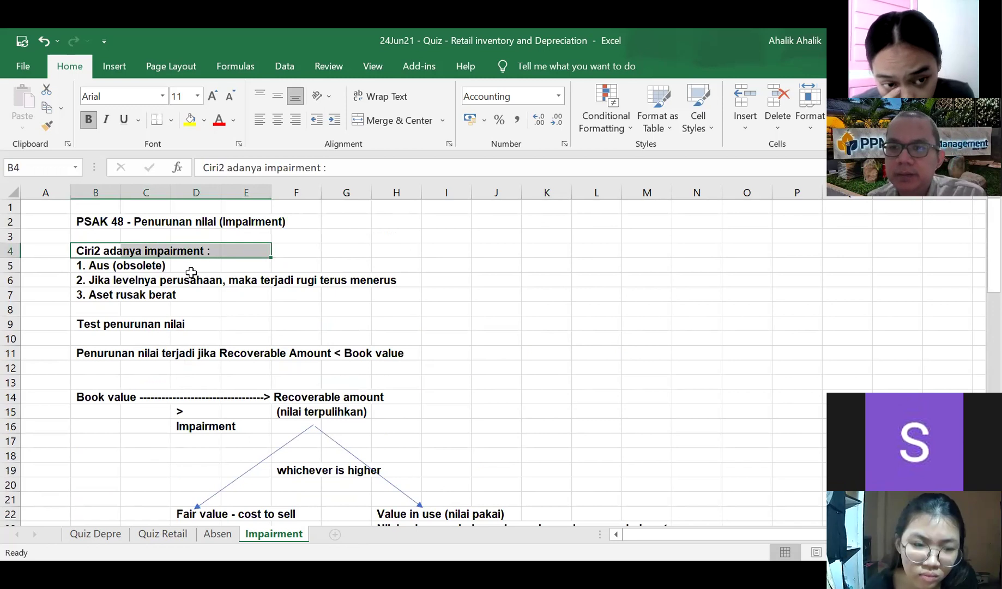
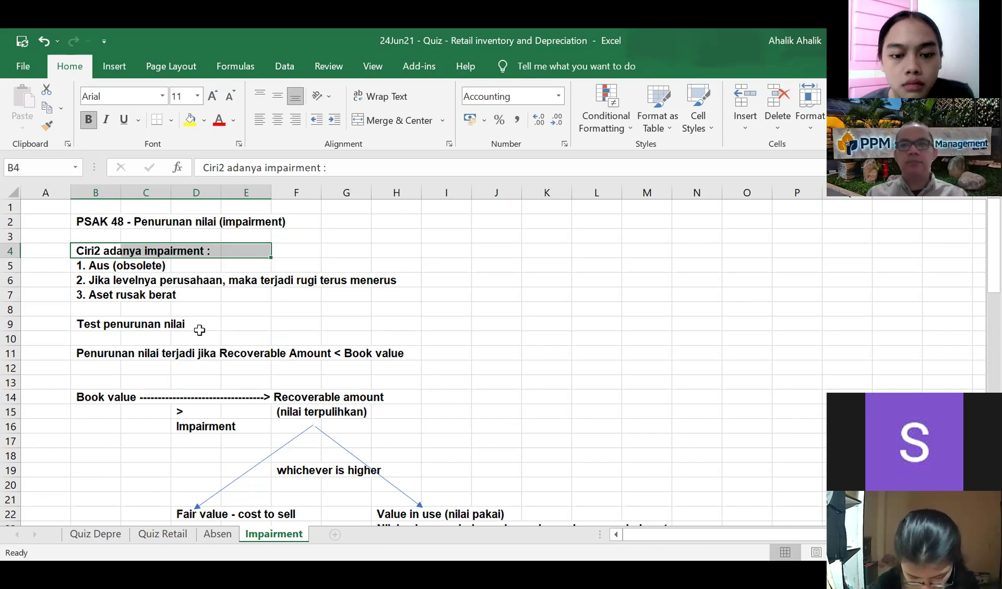
pyautogui.click(538, 413)
pyautogui.scroll(-4, 539, 404)
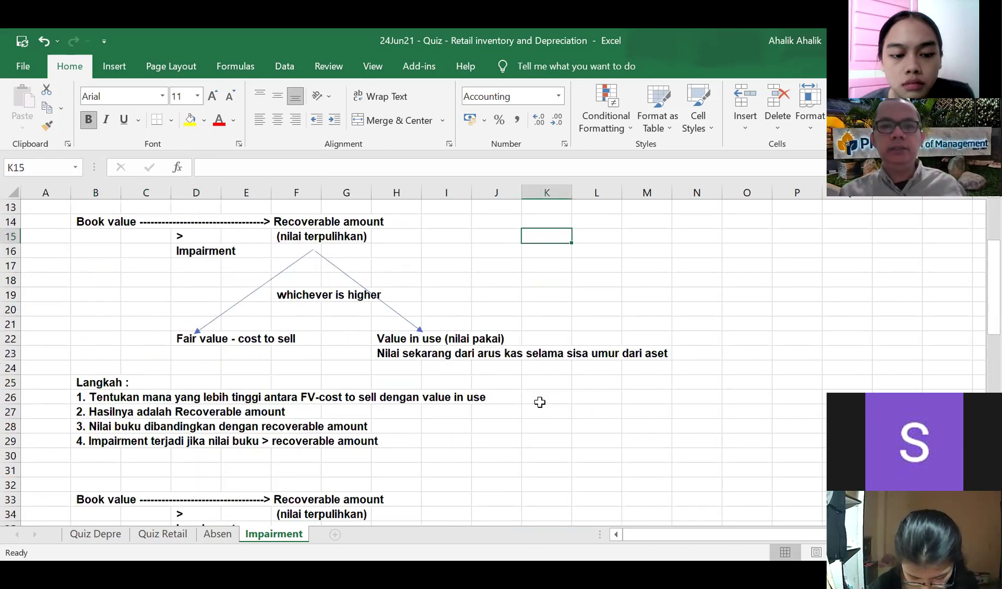
pyautogui.scroll(-3, 540, 404)
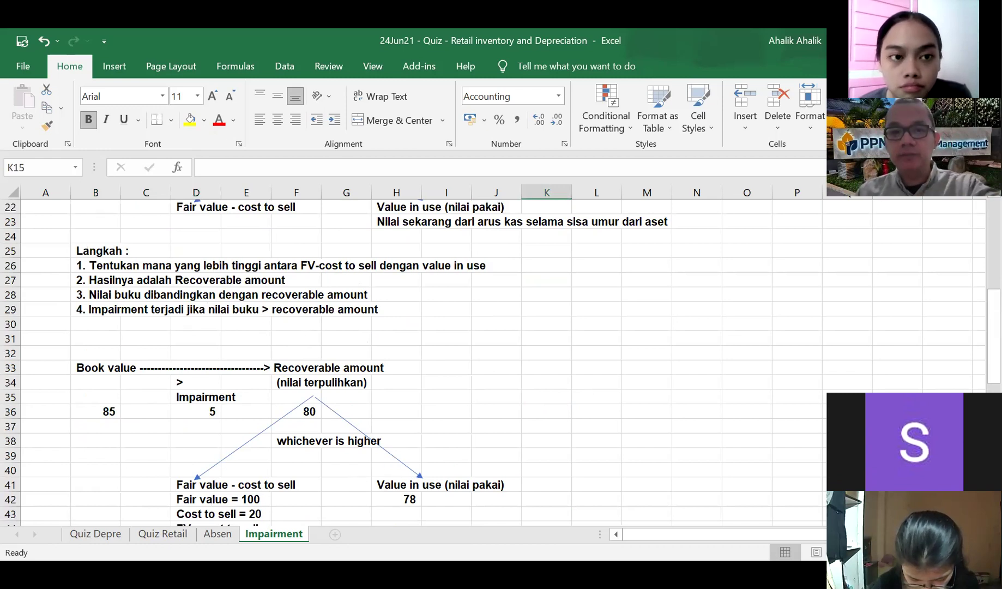
pyautogui.scroll(-8, 476, 441)
pyautogui.scroll(-5, 481, 440)
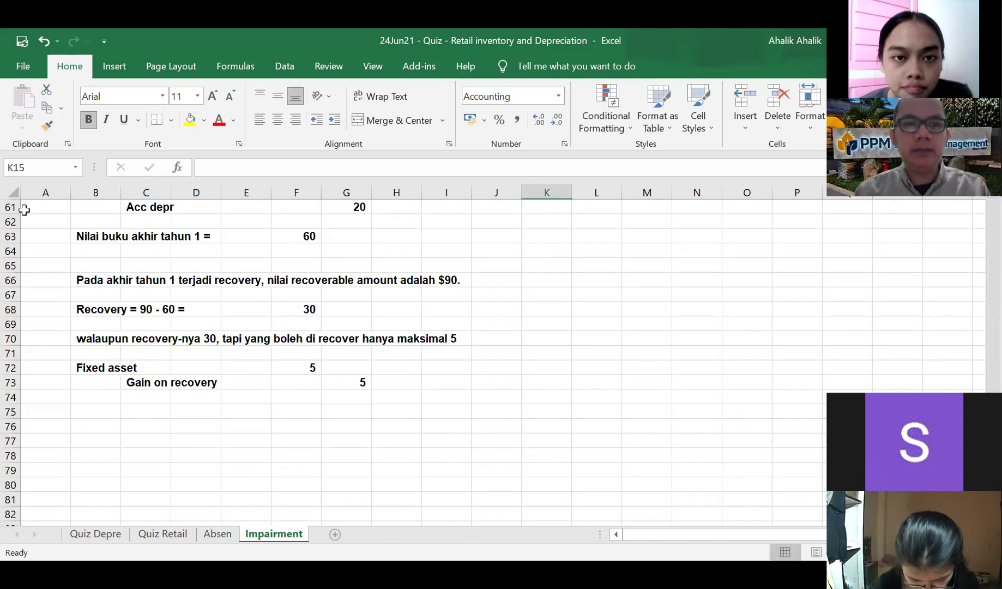
# - Save the workbook under its existing file name
pyautogui.click(23, 66)
pyautogui.click(67, 252)
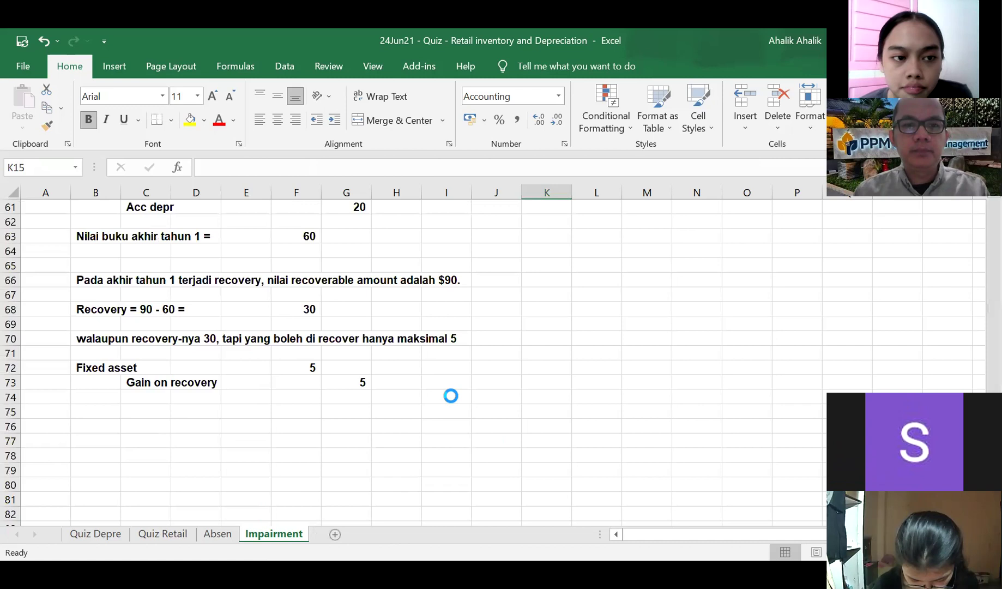
pyautogui.click(94, 439)
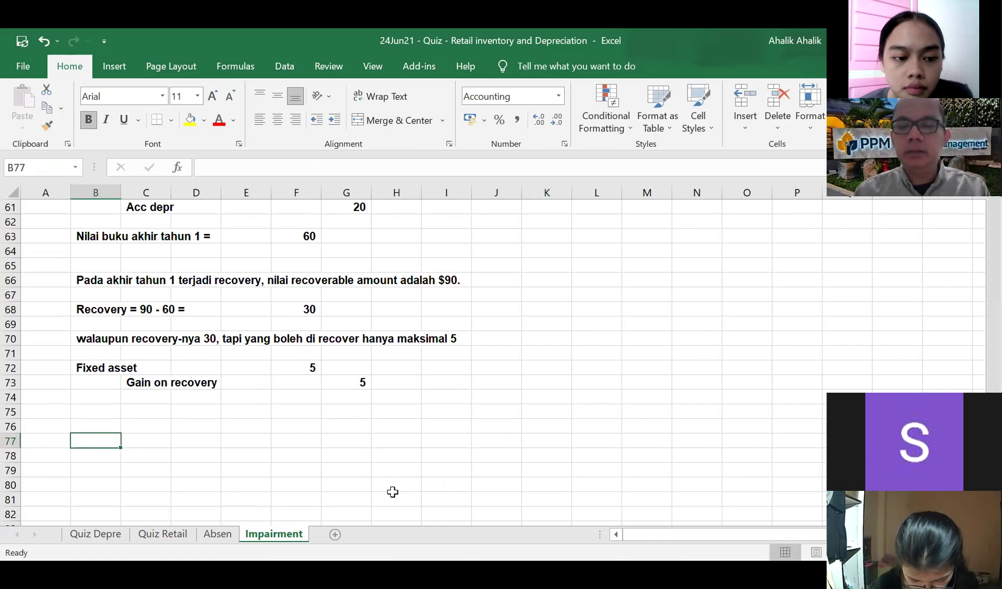
# - Enter the heading "Contoh 1 :" in B32 above the first worked example and fill B32:C32 yellow
pyautogui.scroll(-2, 451, 472)
pyautogui.click(177, 382)
pyautogui.click(99, 344)
pyautogui.scroll(9, 76, 415)
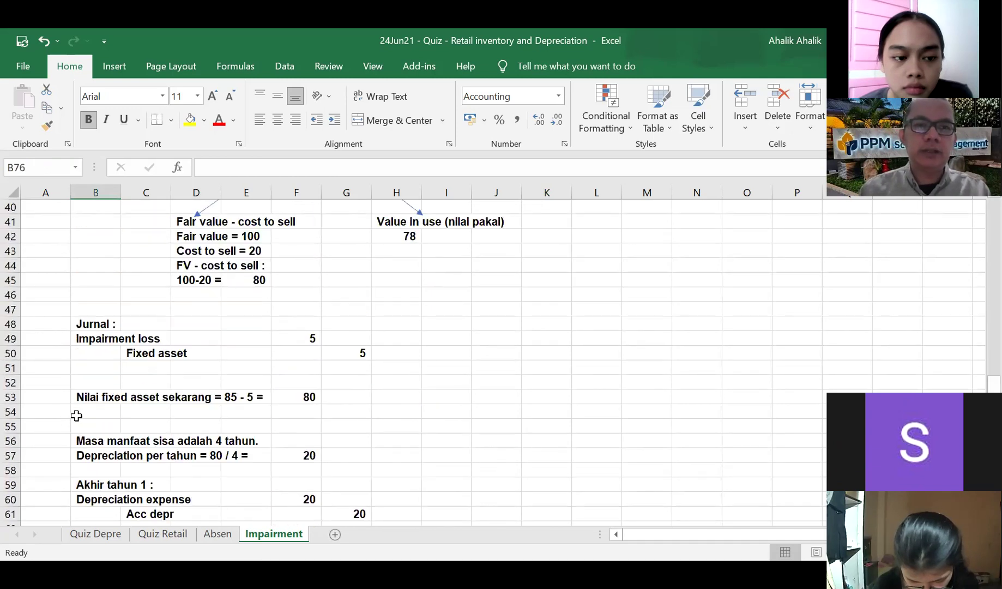
pyautogui.scroll(7, 111, 426)
pyautogui.scroll(-2, 111, 422)
pyautogui.scroll(2, 103, 384)
pyautogui.click(98, 388)
pyautogui.write('Contoh 1')
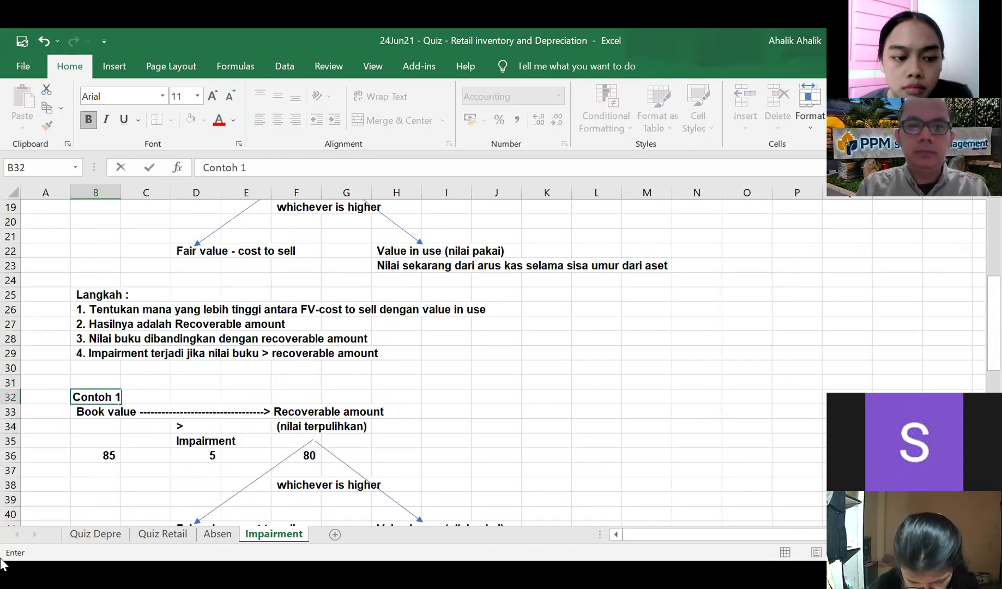
pyautogui.write(' :')
pyautogui.press('Return')
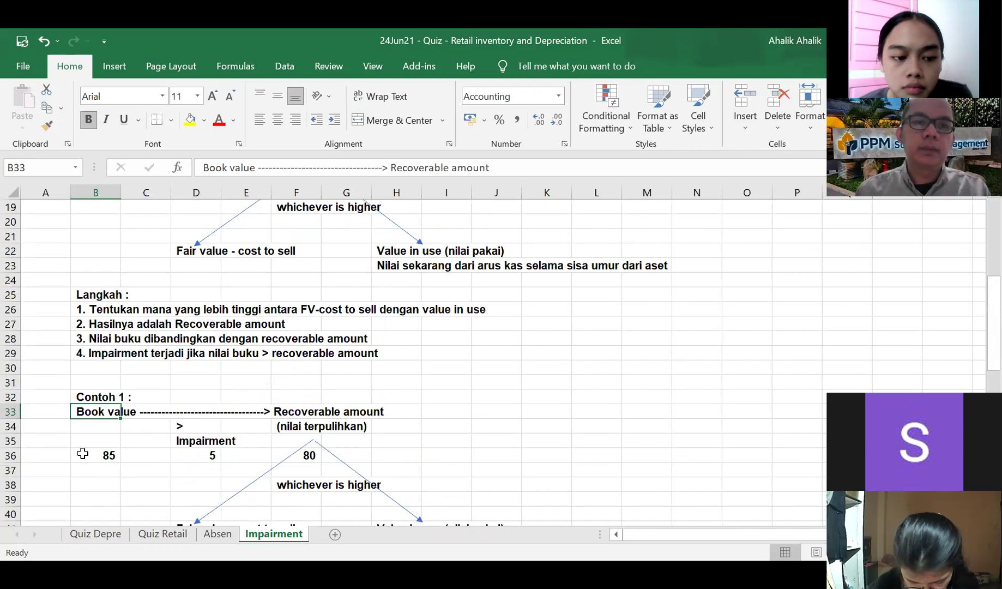
pyautogui.moveTo(98, 396); pyautogui.dragTo(158, 394)
pyautogui.click(190, 119)
# - Enter the heading "Contoh 2 :" in B76 below the recovery entry and fill B76:C76 yellow
pyautogui.scroll(-16, 288, 480)
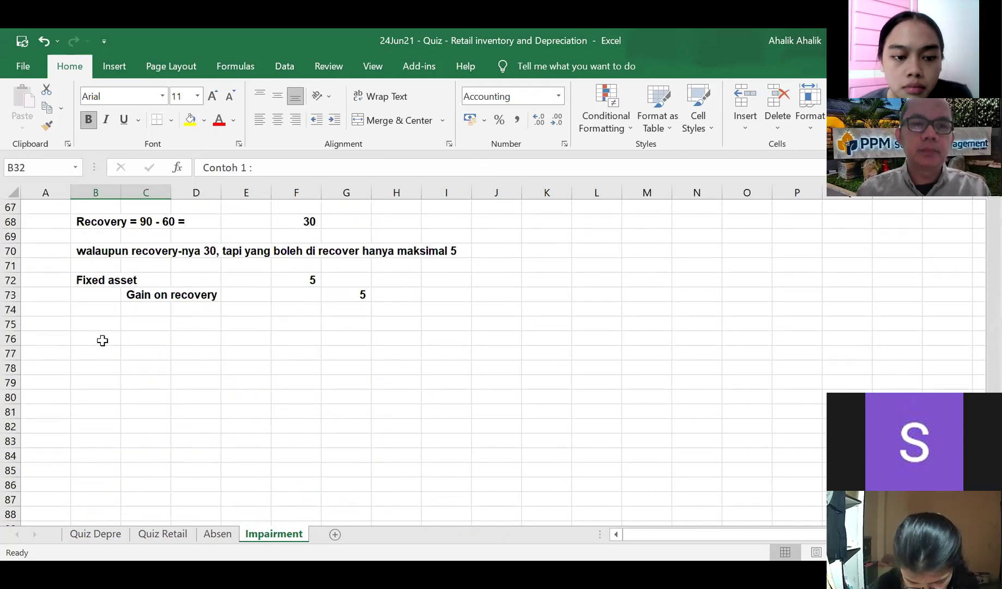
pyautogui.click(102, 339)
pyautogui.write('Contoh')
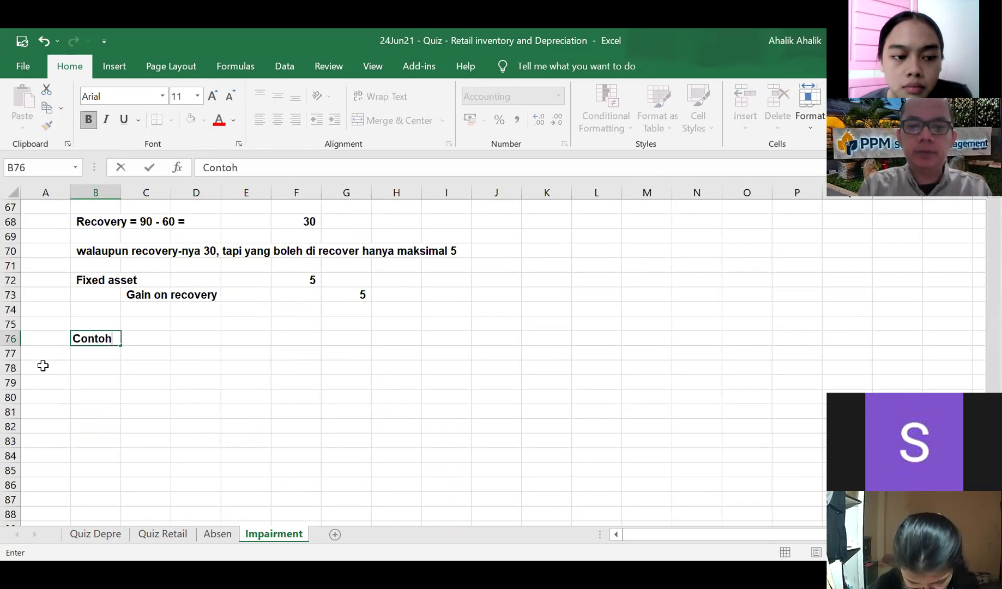
pyautogui.write(' 2 :')
pyautogui.press('Return')
pyautogui.click(90, 340)
pyautogui.moveTo(90, 340); pyautogui.dragTo(156, 337)
pyautogui.click(190, 119)
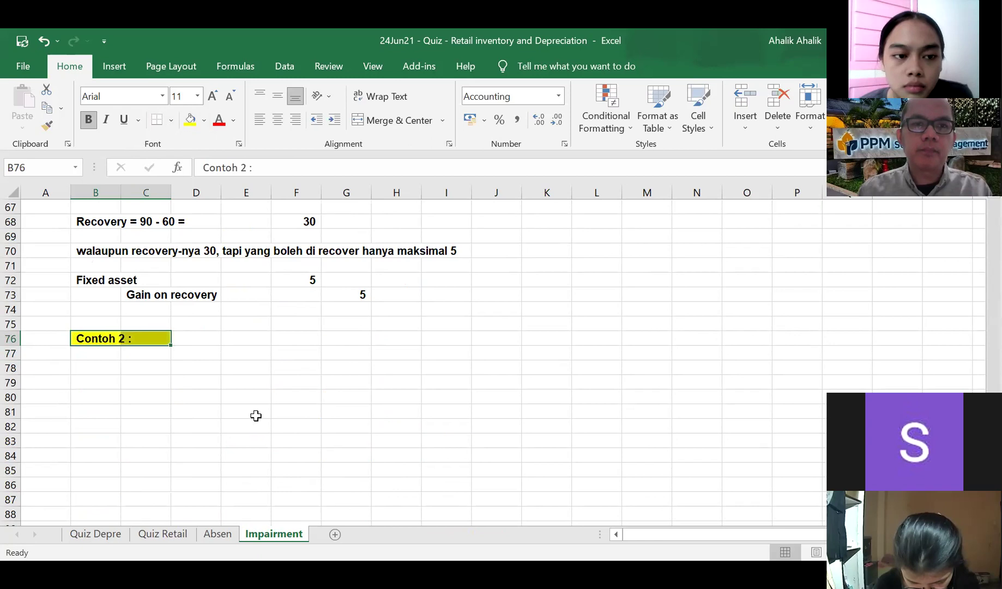
pyautogui.click(248, 412)
# - Enter the second example's opening line "Co A membeli Co B dengan harga $......" in B77
pyautogui.click(96, 359)
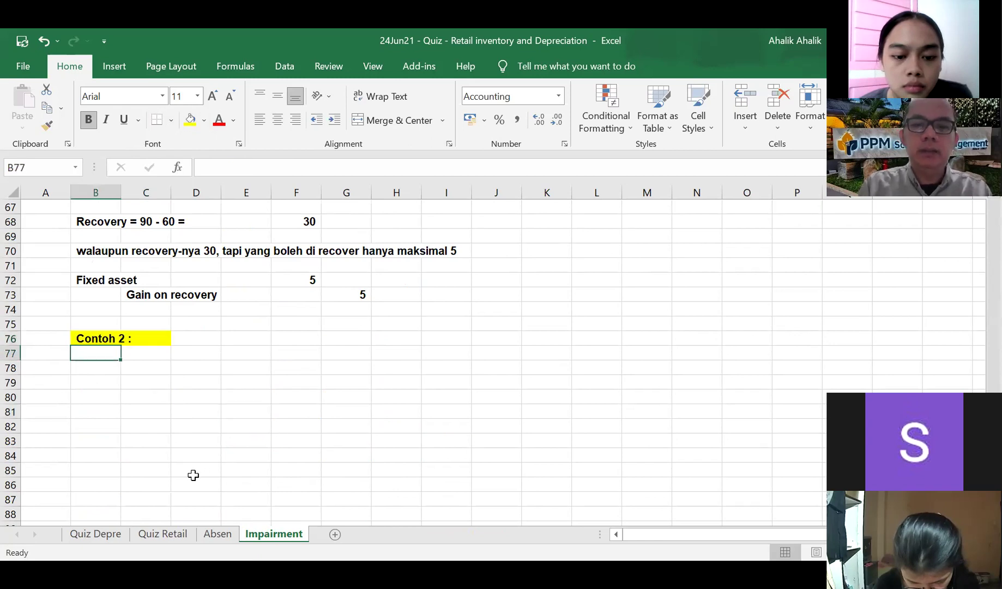
pyautogui.write('Co A membeli Co B dengan har')
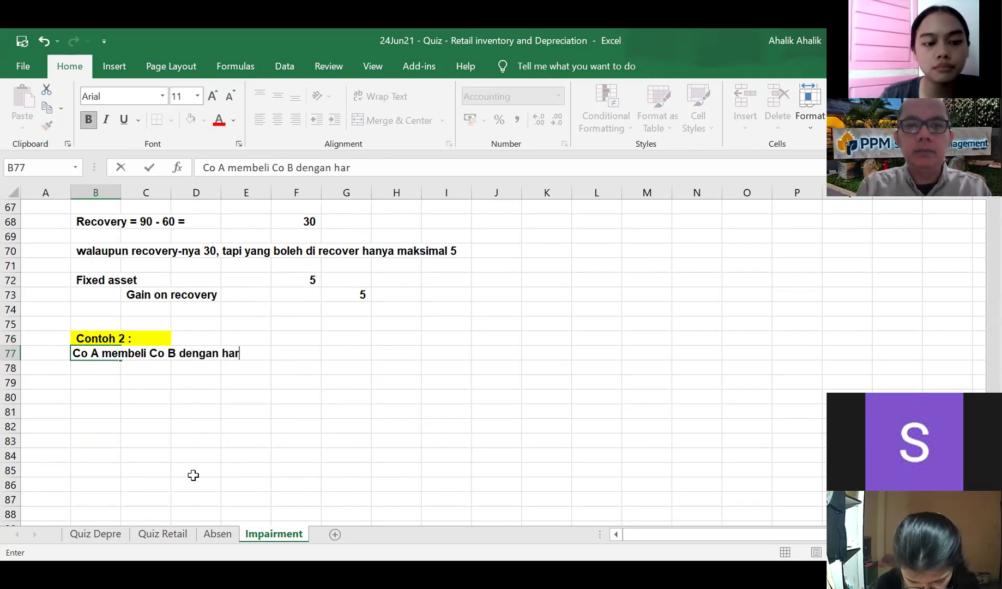
pyautogui.write('ga $')
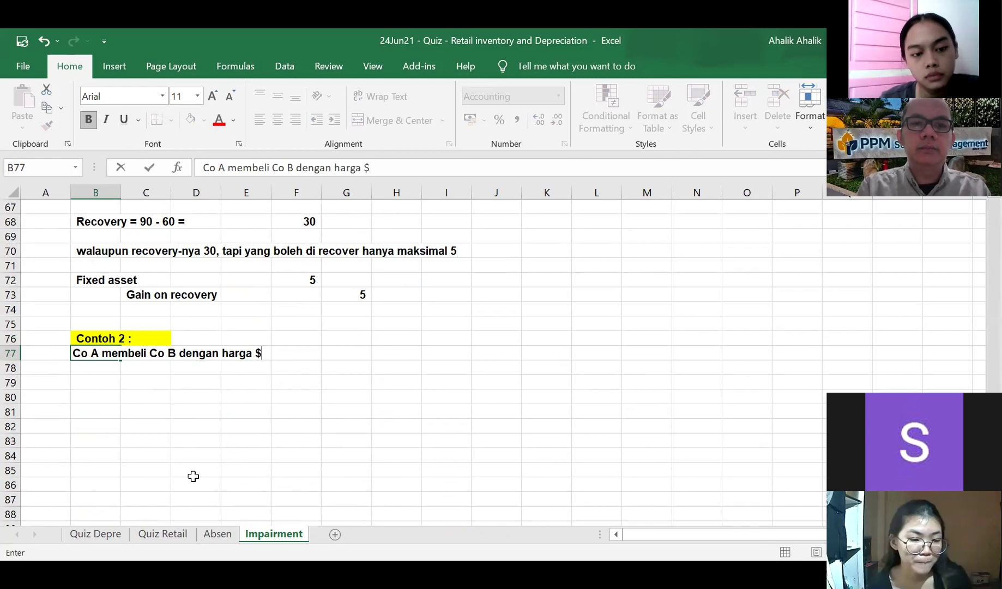
pyautogui.write('......')
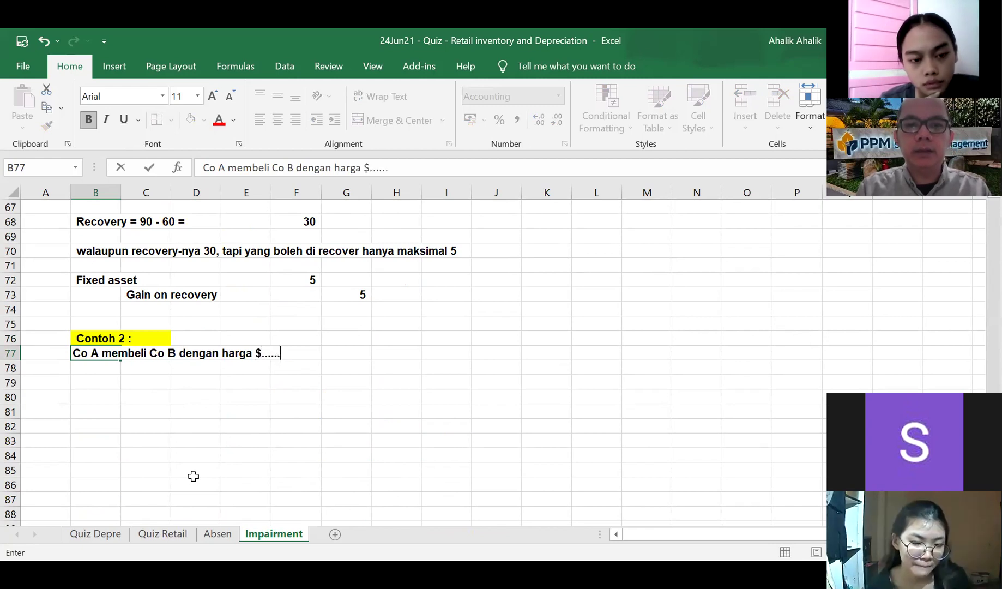
pyautogui.press('Return')
pyautogui.press('Return')
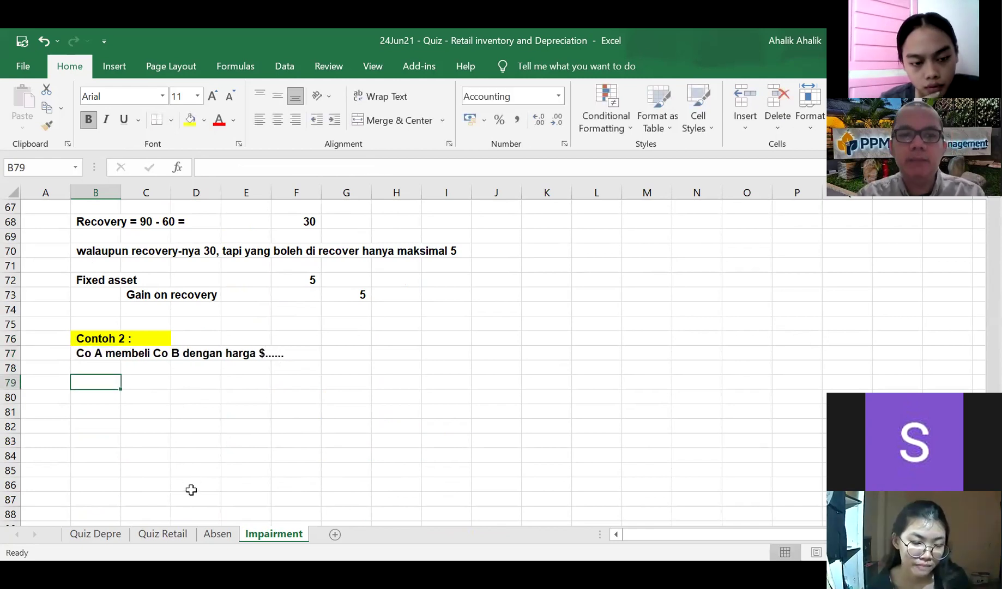
pyautogui.press('Up')
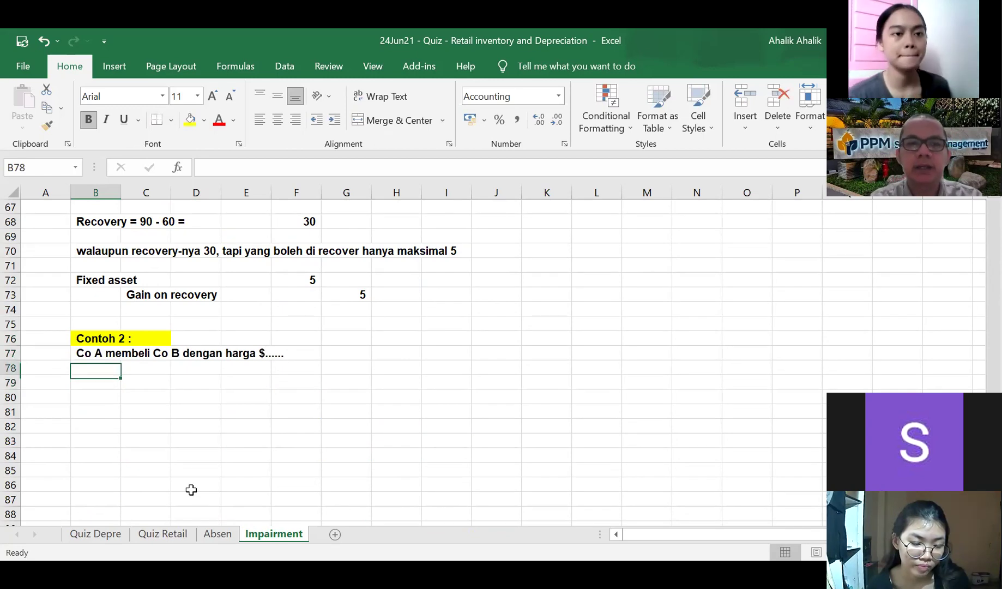
pyautogui.write('Merger')
pyautogui.press('BackSpace')
pyautogui.press('BackSpace')
pyautogui.press('BackSpace')
pyautogui.press('BackSpace')
pyautogui.press('BackSpace')
pyautogui.press('BackSpace')
# - Insert "(merger)" after "Co B" in the B77 sentence so it reads "Co A membeli Co B (merger) dengan harga $......"
pyautogui.press('Up')
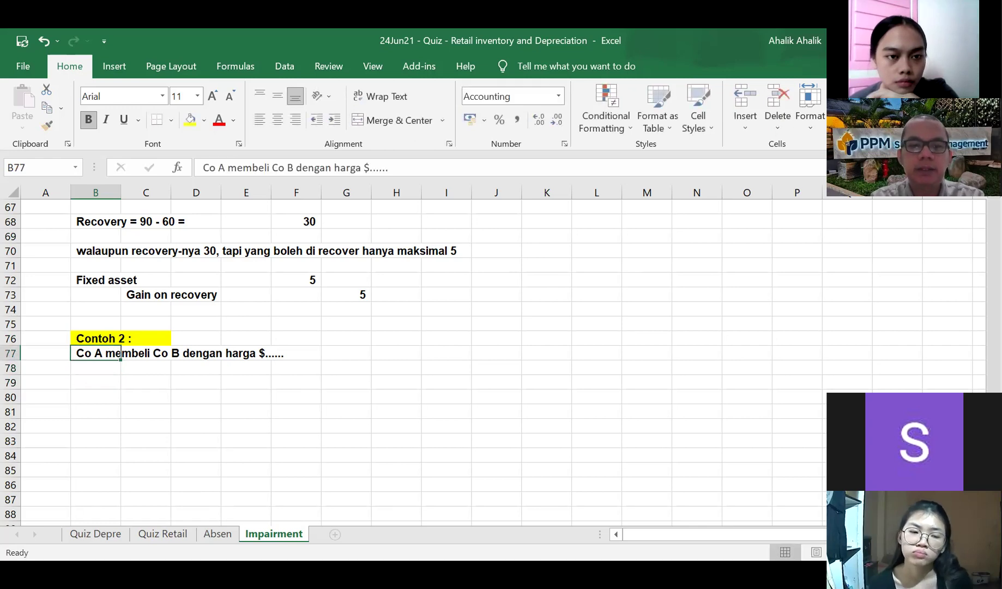
pyautogui.press('F2')
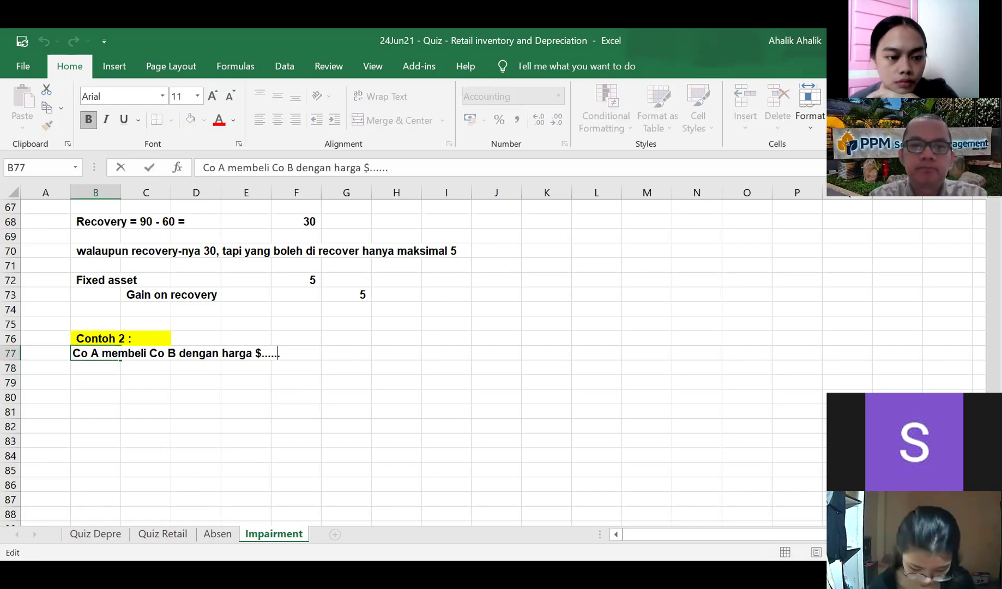
pyautogui.press('Left')
pyautogui.press('Left')
pyautogui.press('Left')
pyautogui.press('Left')
pyautogui.press('Left')
pyautogui.press('Left')
pyautogui.press('Left')
pyautogui.press('Left')
pyautogui.press('Left')
pyautogui.press('Left')
pyautogui.press('Left')
pyautogui.press('Left')
pyautogui.press('Left')
pyautogui.press('Left')
pyautogui.press('Left')
pyautogui.press('Left')
pyautogui.press('Left')
pyautogui.press('Left')
pyautogui.press('Left')
pyautogui.write('(merger')
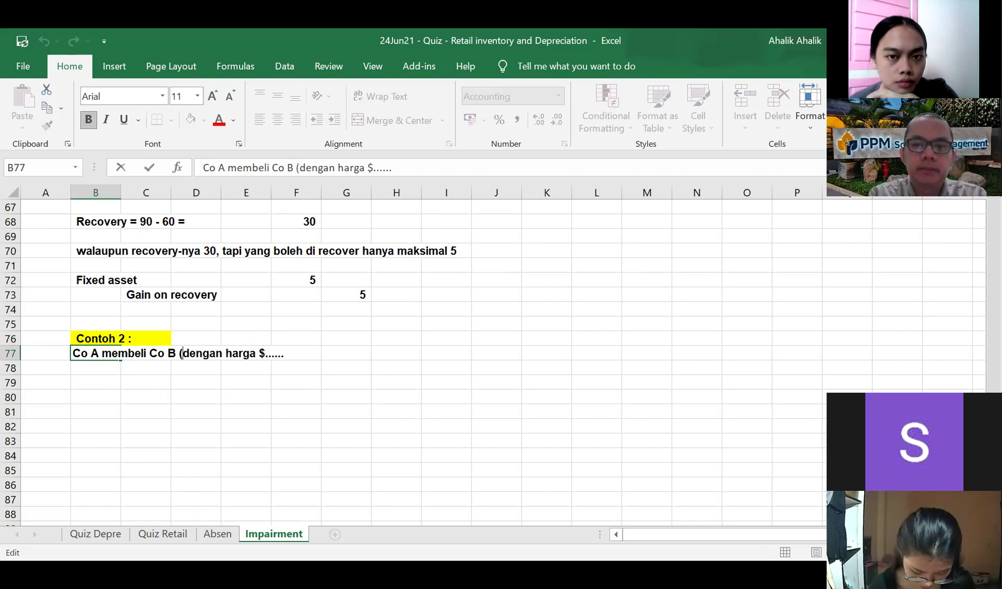
pyautogui.write(')')
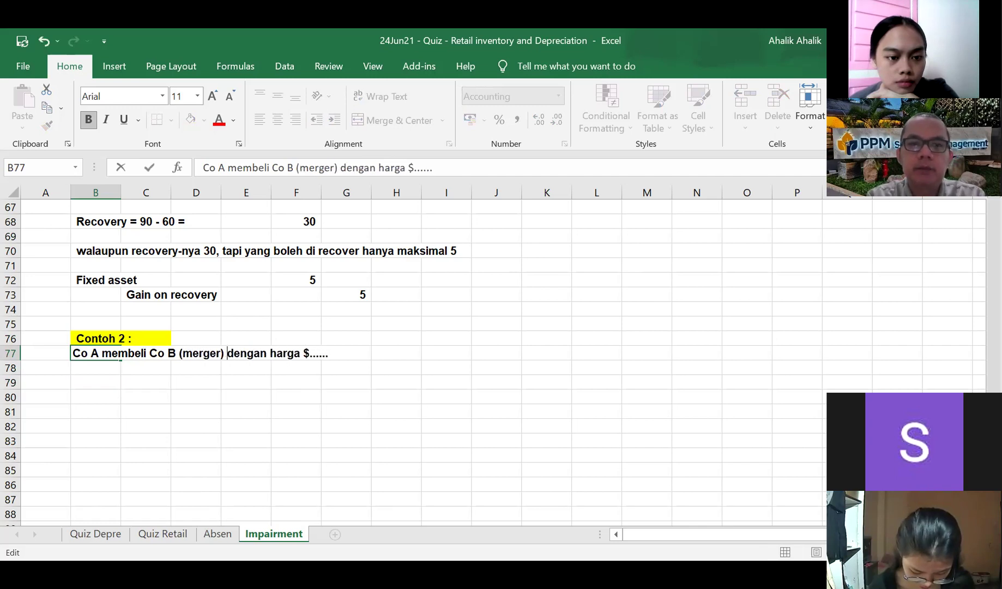
pyautogui.press('Return')
# - Enter the merger equation "Co A + Co B = Co A" in B79, leaving row 78 blank
pyautogui.press('Return')
pyautogui.write('Co A ')
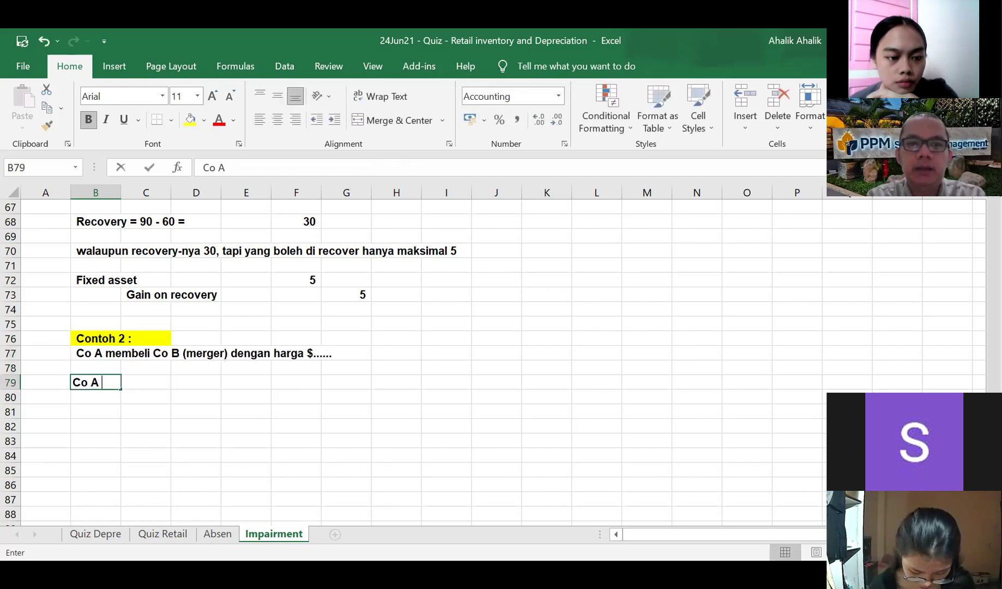
pyautogui.write('+ Co')
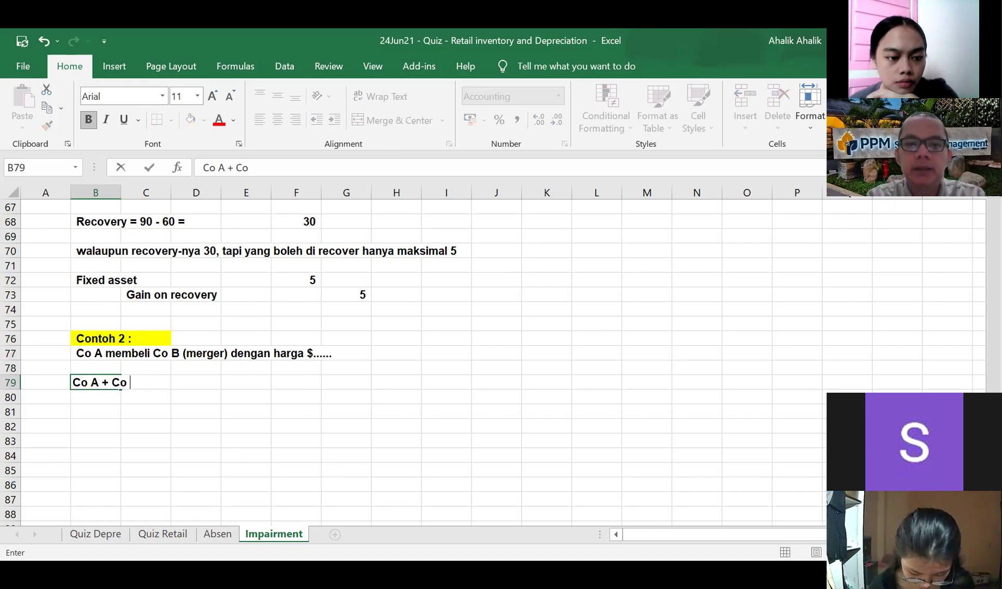
pyautogui.write(' B = Co ')
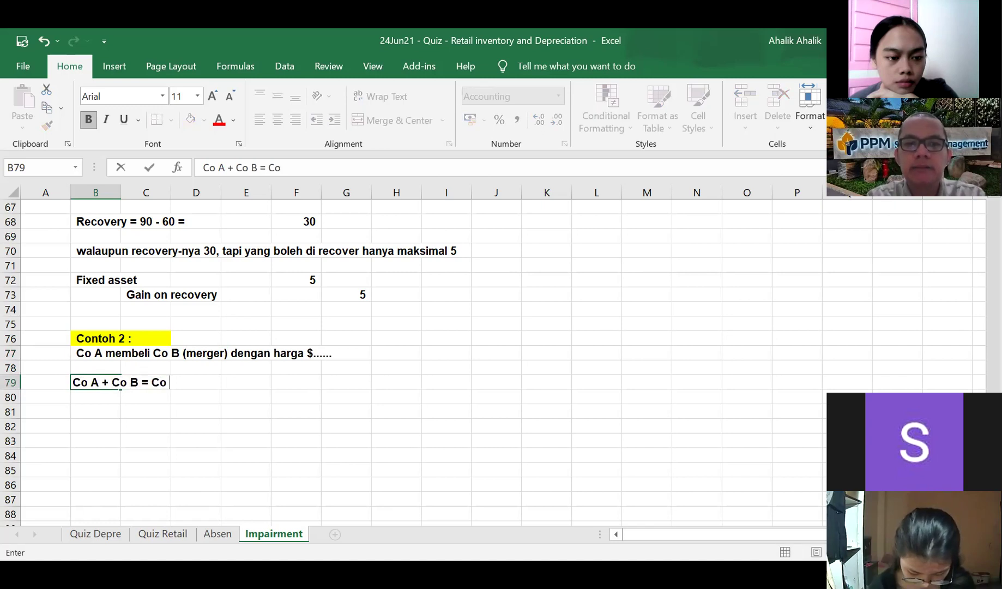
pyautogui.write('A')
pyautogui.press('Return')
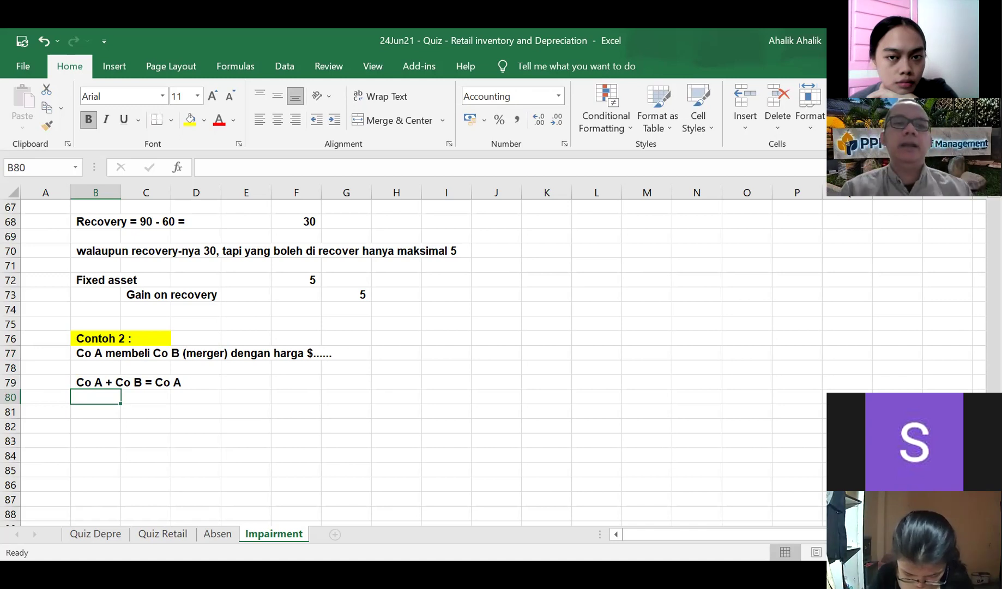
pyautogui.press('Down')
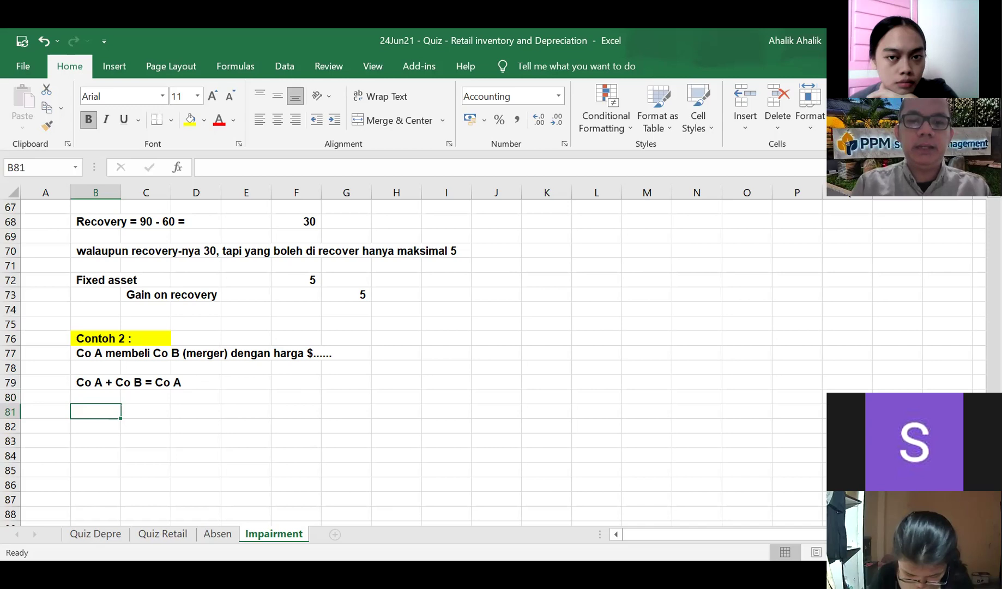
# - Enter the line "Laporan posisi keuangan Co B sebagai berikut :" in B81
pyautogui.write('se')
pyautogui.press('BackSpace')
pyautogui.press('BackSpace')
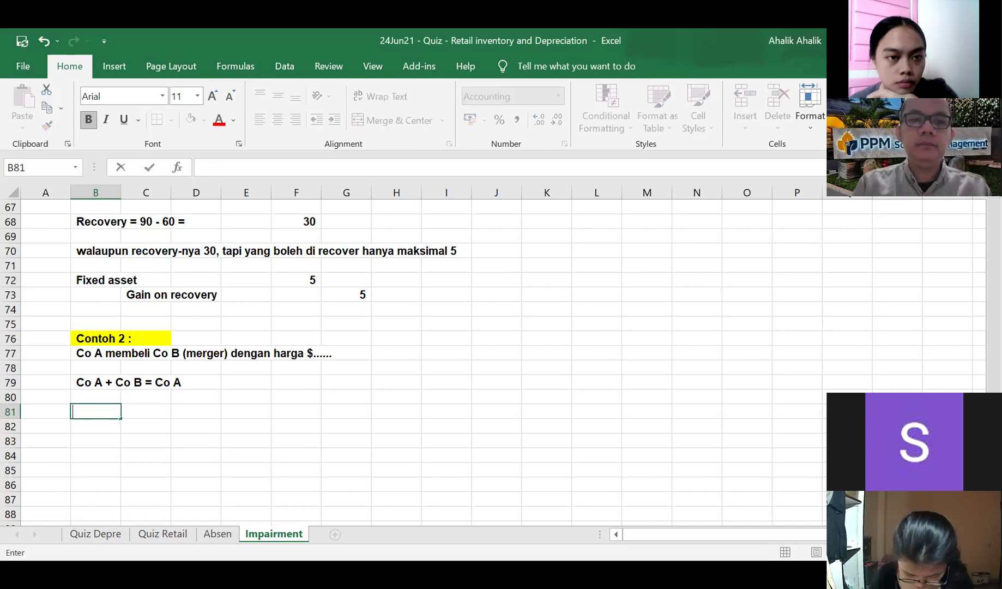
pyautogui.write('Lapora p')
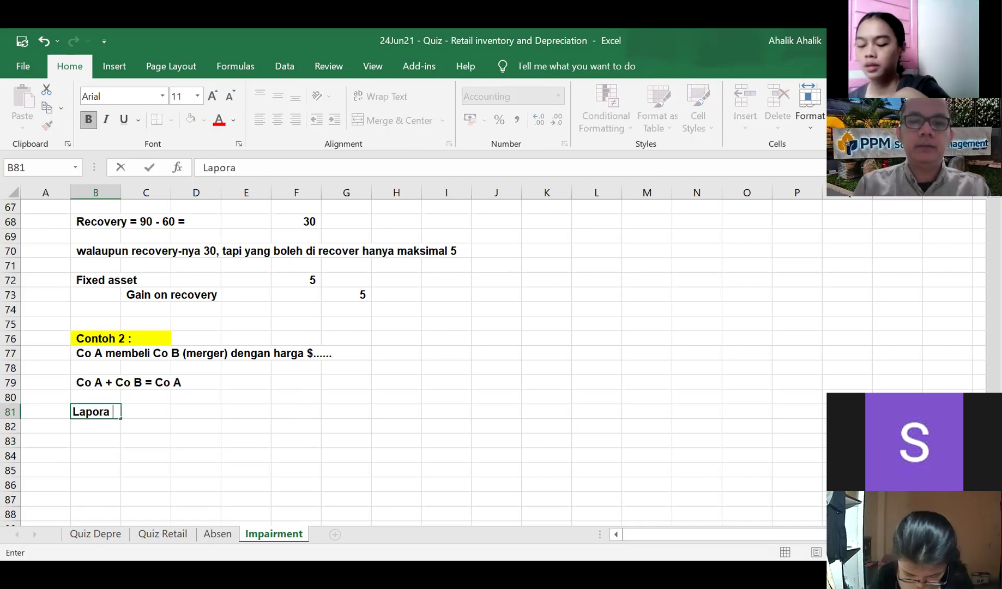
pyautogui.press('BackSpace')
pyautogui.press('BackSpace')
pyautogui.write('n posisi keuangan Co A sebagai')
pyautogui.press('BackSpace')
pyautogui.press('BackSpace')
pyautogui.press('BackSpace')
pyautogui.press('BackSpace')
pyautogui.press('BackSpace')
pyautogui.press('BackSpace')
pyautogui.press('BackSpace')
pyautogui.press('BackSpace')
pyautogui.press('BackSpace')
pyautogui.press('BackSpace')
pyautogui.press('BackSpace')
pyautogui.write('o B sebagai en')
pyautogui.press('BackSpace')
pyautogui.press('BackSpace')
pyautogui.write('berik')
pyautogui.press('Return')
pyautogui.press('Return')
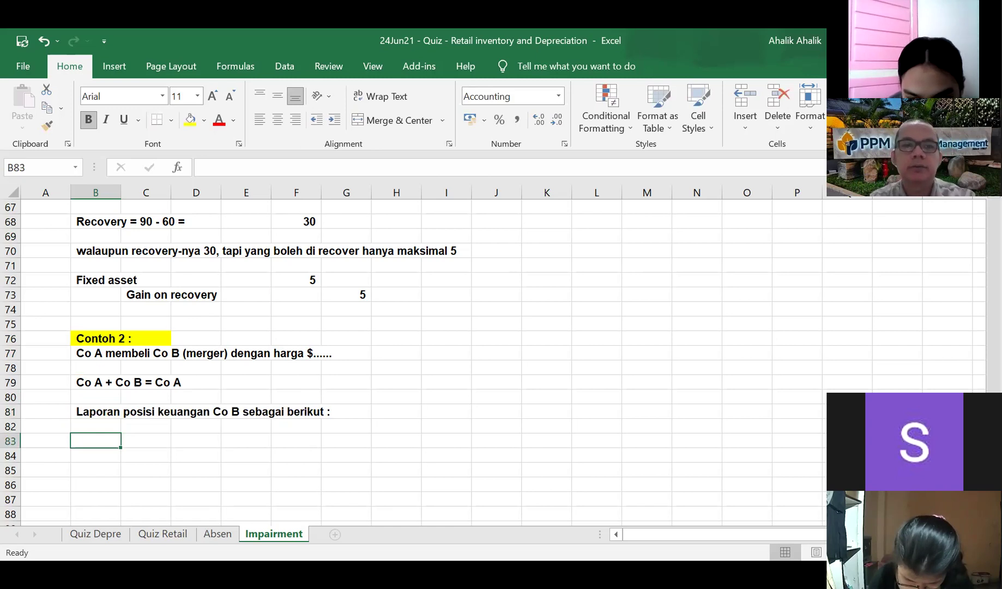
# - List the labels "Asset :", Cash, A/R, Inventories, Equipment and Building in B83:B88
pyautogui.write('Asset :')
pyautogui.press('Return')
pyautogui.write('Cash')
pyautogui.press('Return')
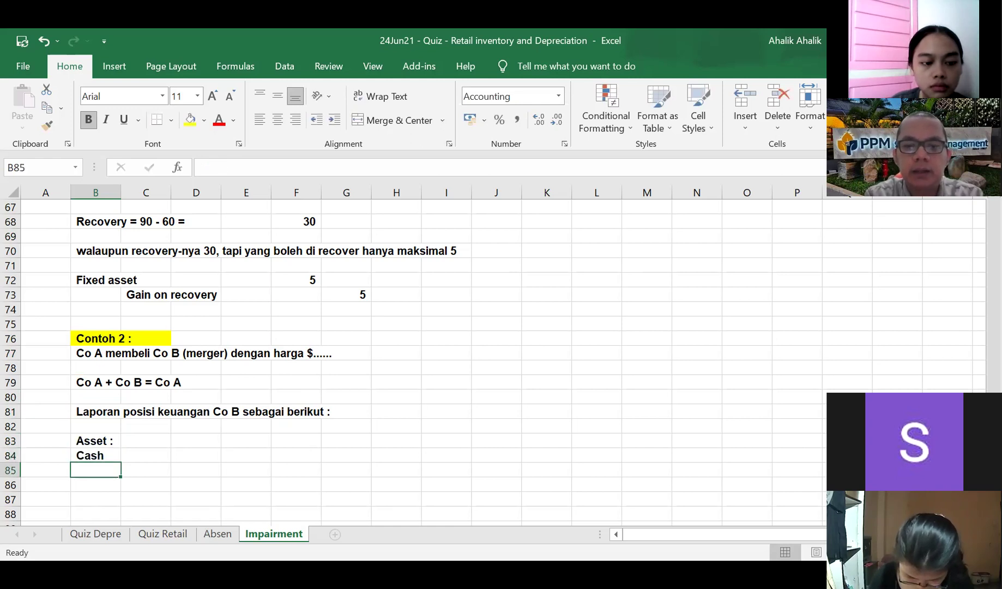
pyautogui.write('A/R')
pyautogui.press('Return')
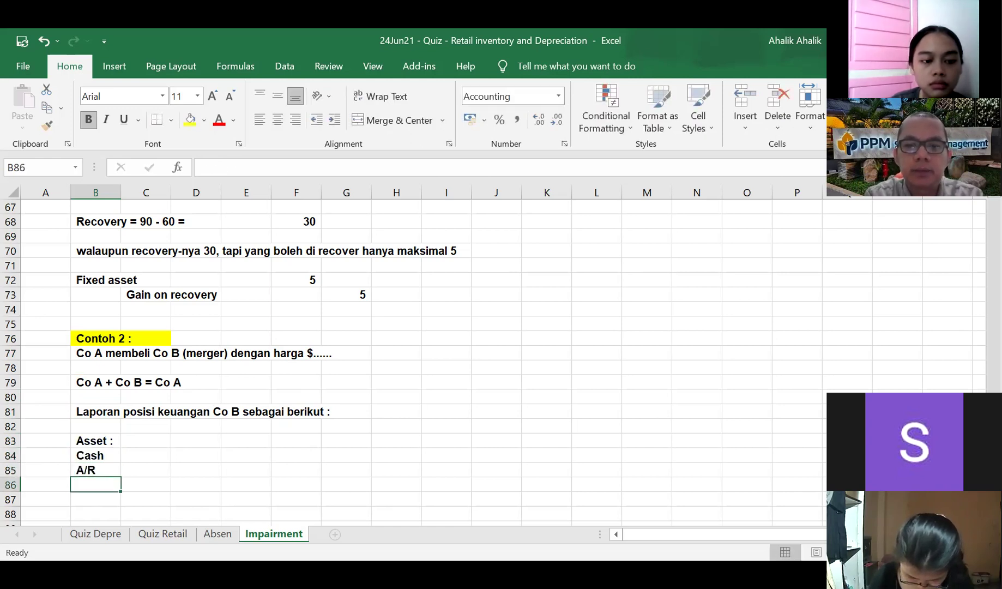
pyautogui.write('Inventories')
pyautogui.press('Return')
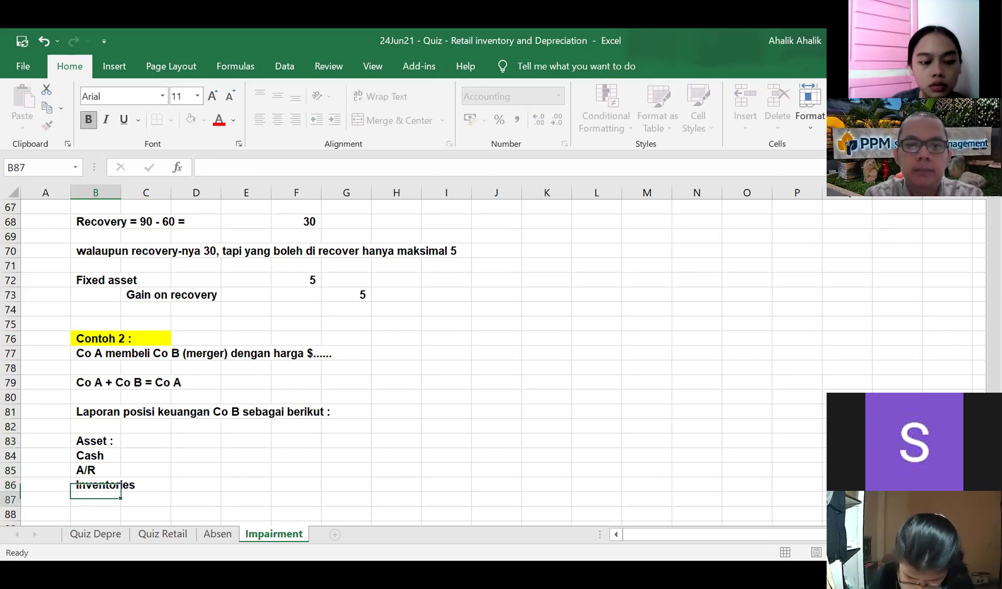
pyautogui.write('Equipmeny')
pyautogui.press('Return')
pyautogui.write('Building')
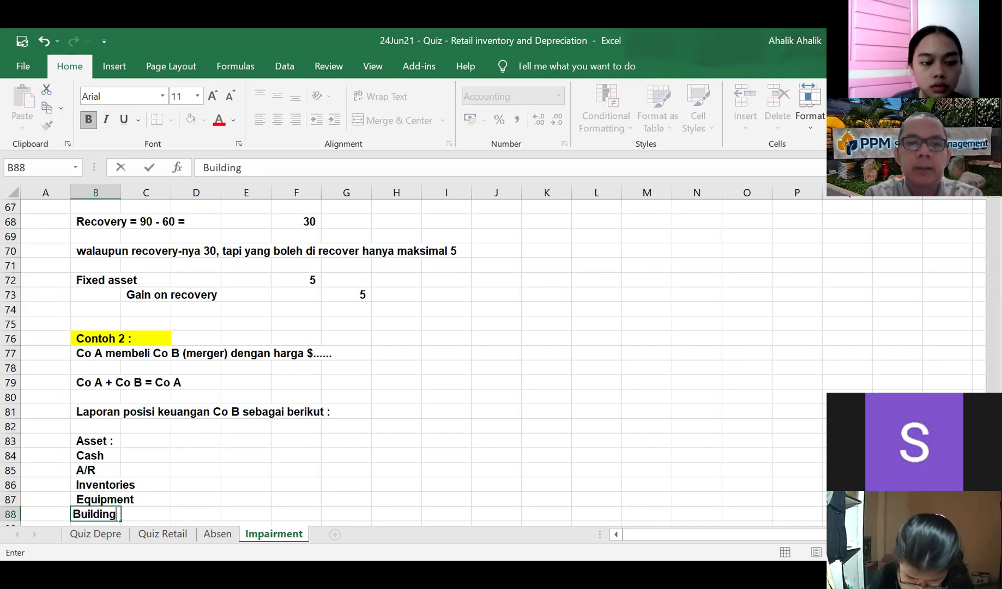
pyautogui.press('Return')
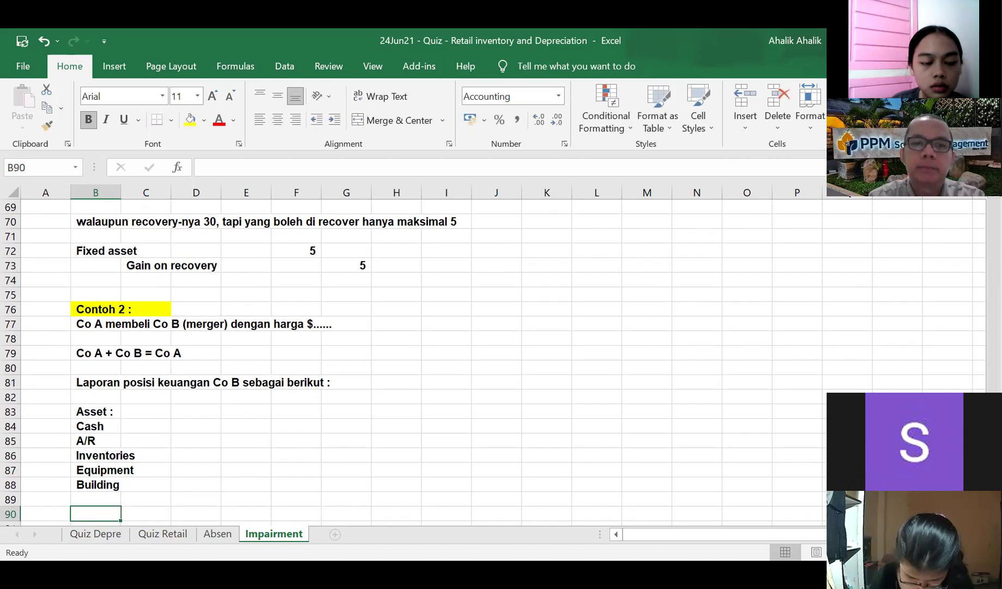
# - Enter the asset amounts 100, 200, 300, 400 and 500 in D84:D88 and underline the Building amount
pyautogui.click(205, 423)
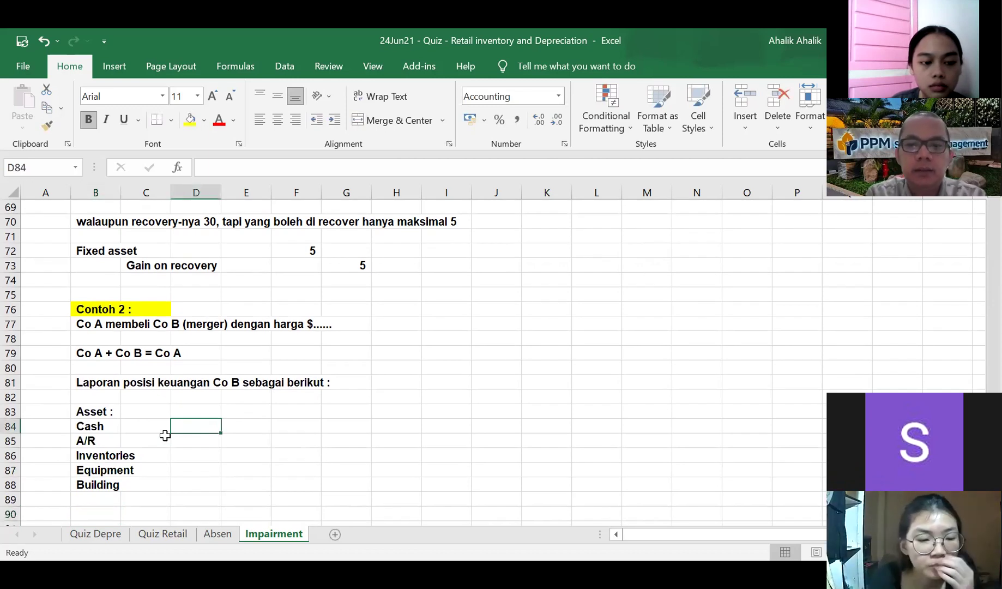
pyautogui.write('100')
pyautogui.press('Return')
pyautogui.write('200')
pyautogui.press('Return')
pyautogui.write('300')
pyautogui.press('Return')
pyautogui.write('400')
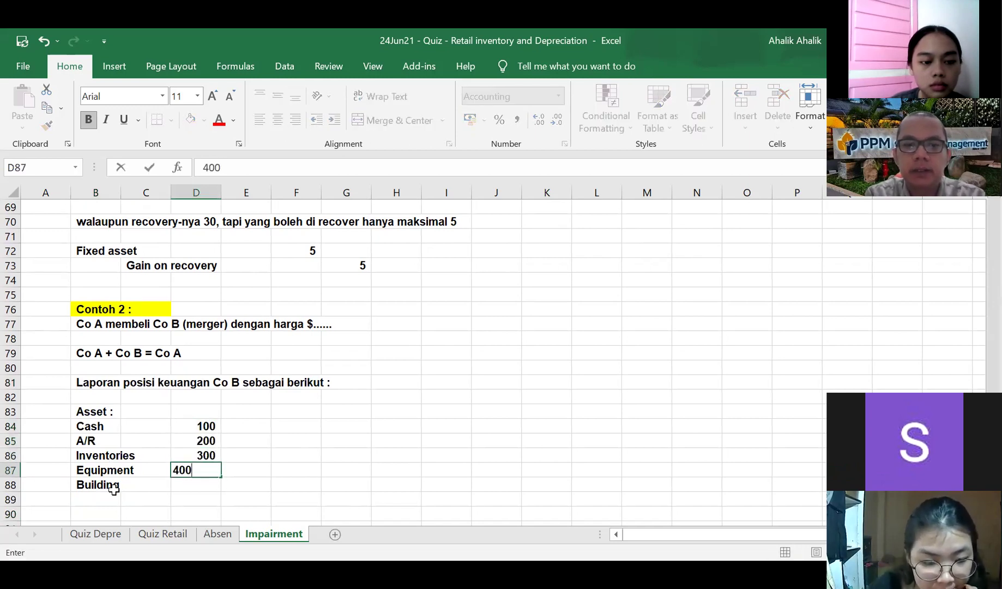
pyautogui.press('Return')
pyautogui.write('500')
pyautogui.press('Return')
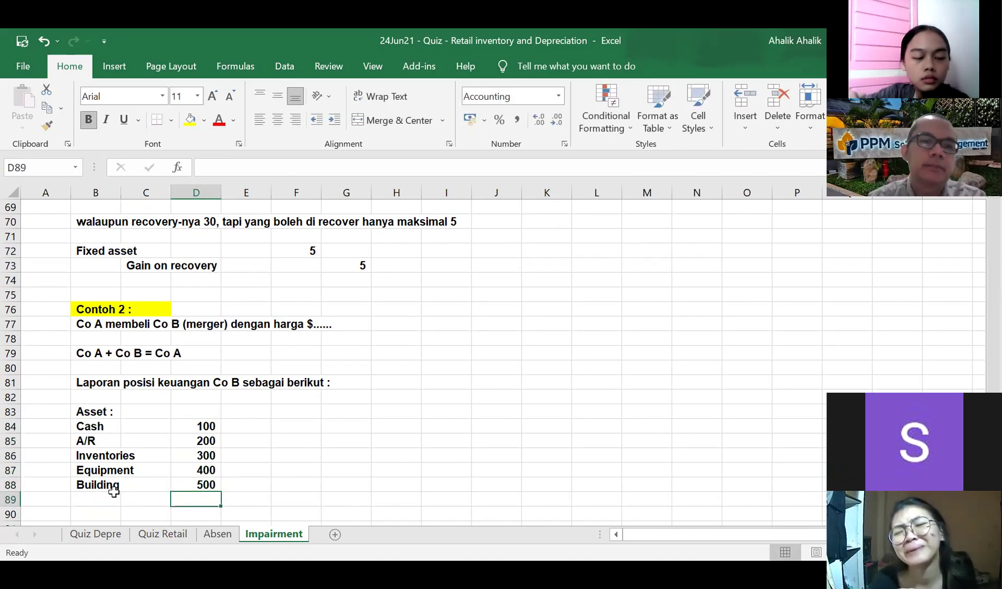
pyautogui.click(214, 483)
pyautogui.click(124, 119)
# - Add a "Total aset" row in row 89 with a SUM of D84:D88 in D89
pyautogui.scroll(-1, 164, 403)
pyautogui.click(95, 457)
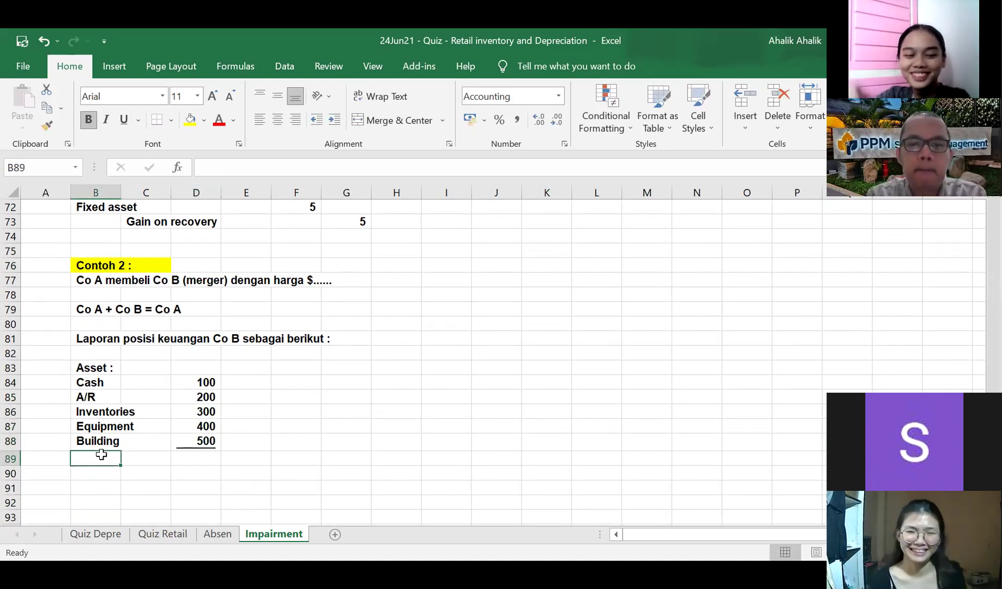
pyautogui.write('Total aset')
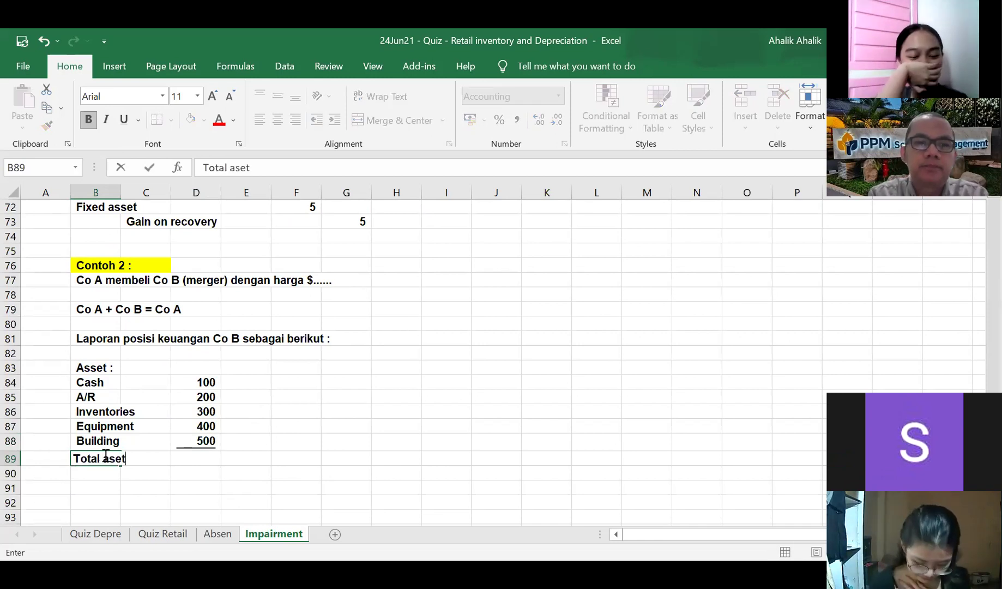
pyautogui.press('Tab')
pyautogui.press('Tab')
pyautogui.write('=')
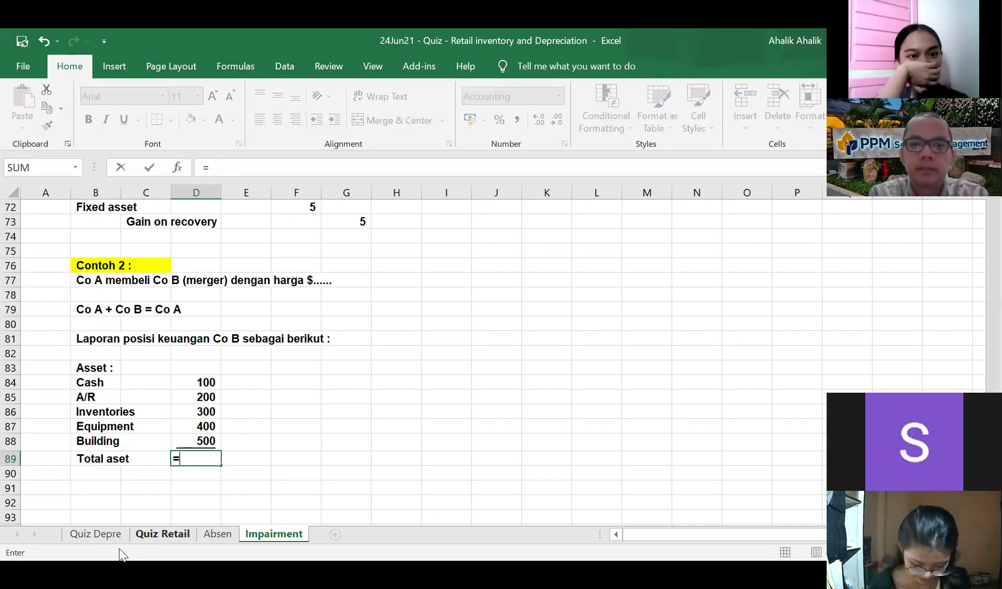
pyautogui.write('sum(')
pyautogui.moveTo(200, 389); pyautogui.dragTo(202, 439)
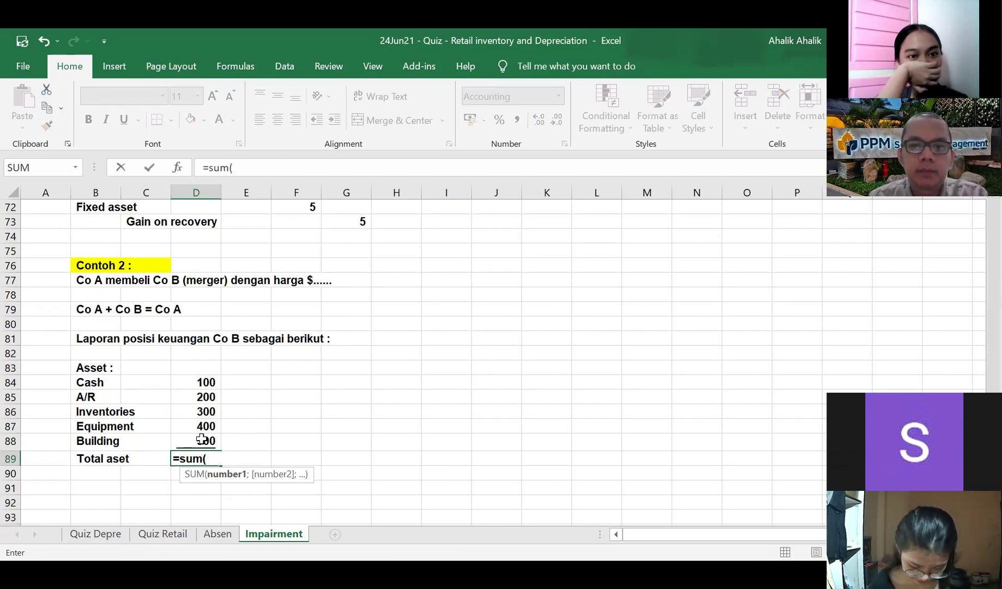
pyautogui.press('Return')
# - Enter "Total liabilitas" in B91 with the amount 300 in D91
pyautogui.press('Return')
pyautogui.press('Left')
pyautogui.press('Left')
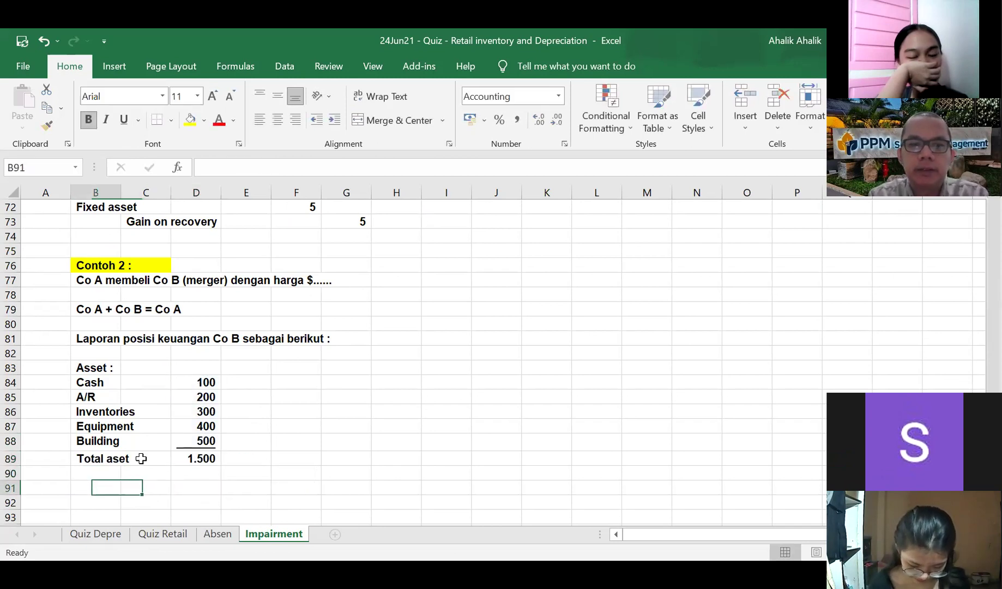
pyautogui.write('Total liabilitas')
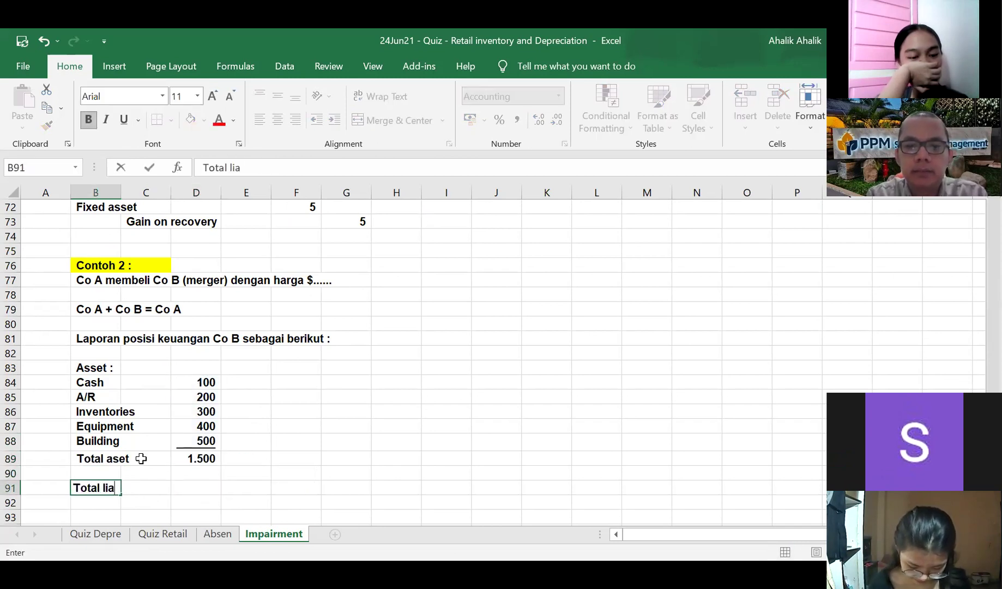
pyautogui.press('Tab')
pyautogui.press('Tab')
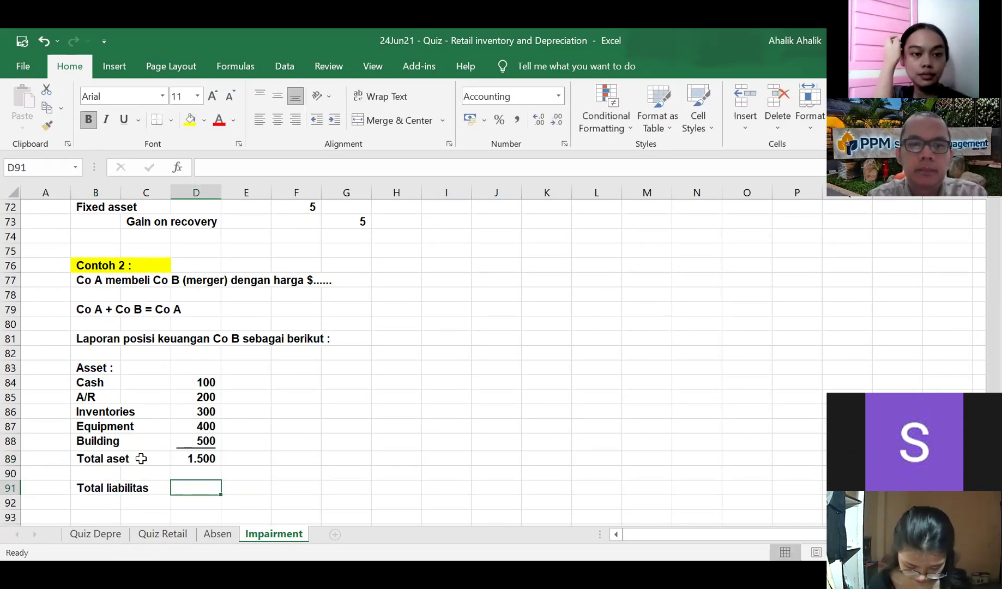
pyautogui.write('300')
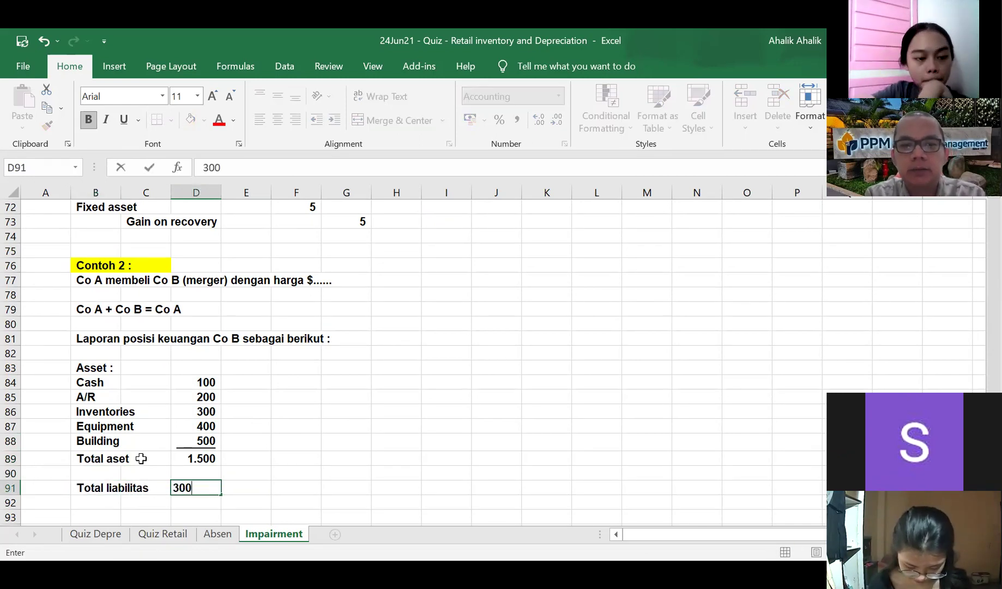
pyautogui.press('Return')
# - Add "Total net assets" in B92 and calculate it in D92 as total assets minus total liabilities
pyautogui.scroll(-1, 109, 469)
pyautogui.click(91, 457)
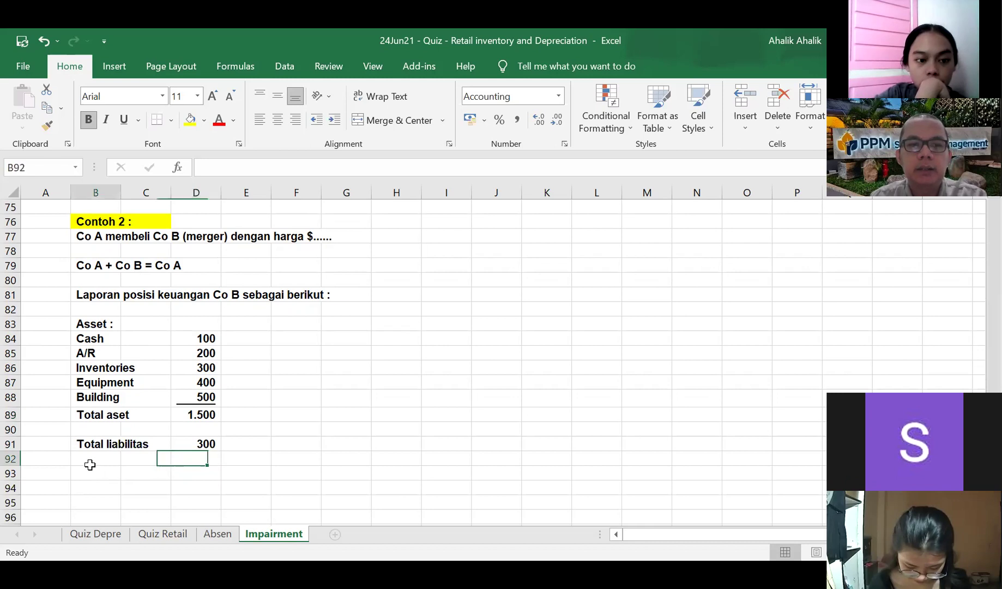
pyautogui.write('Total net assets')
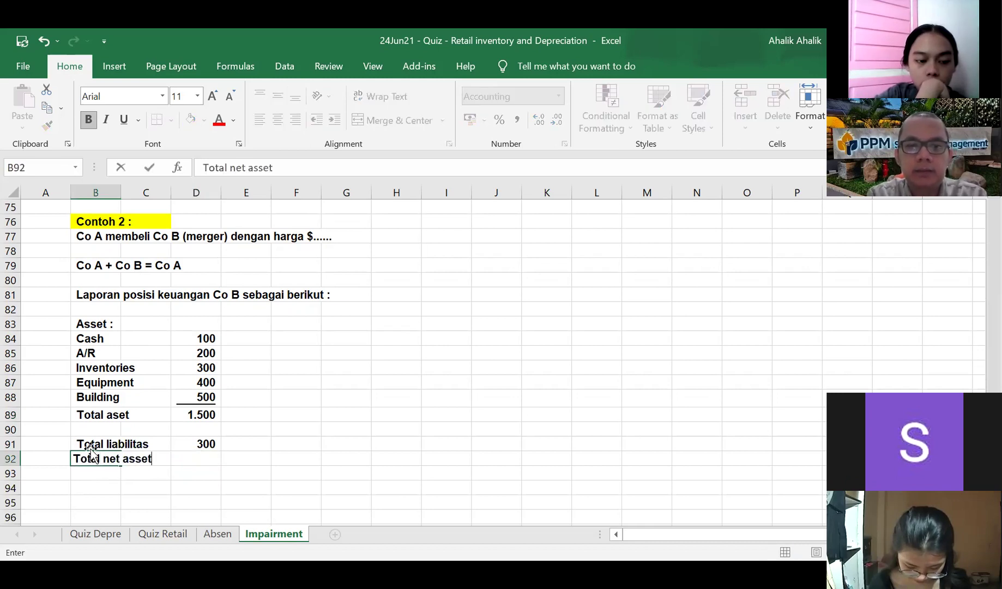
pyautogui.press('Right')
pyautogui.press('Right')
pyautogui.write('=')
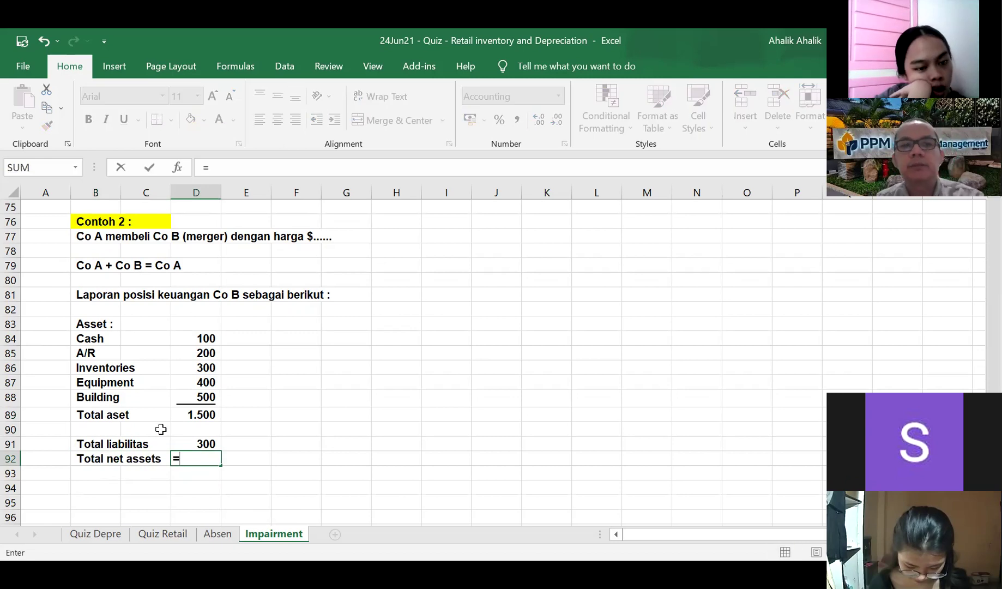
pyautogui.click(197, 415)
pyautogui.write('-')
pyautogui.click(202, 439)
pyautogui.press('Return')
pyautogui.click(377, 404)
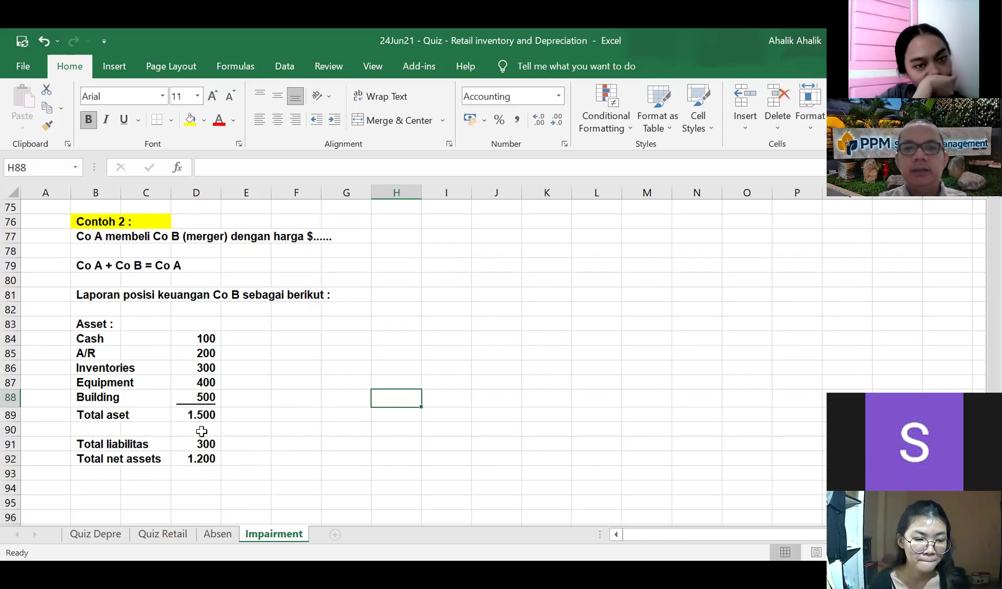
# - Annotate the net assets amount with "(modal)" in E92
pyautogui.click(225, 457)
pyautogui.write('(modal)')
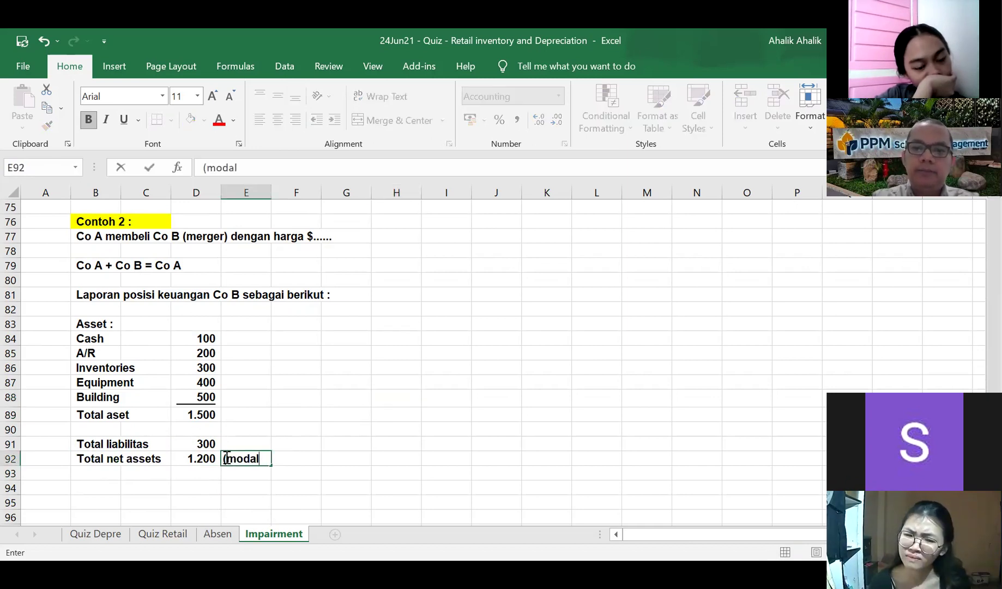
pyautogui.press('Return')
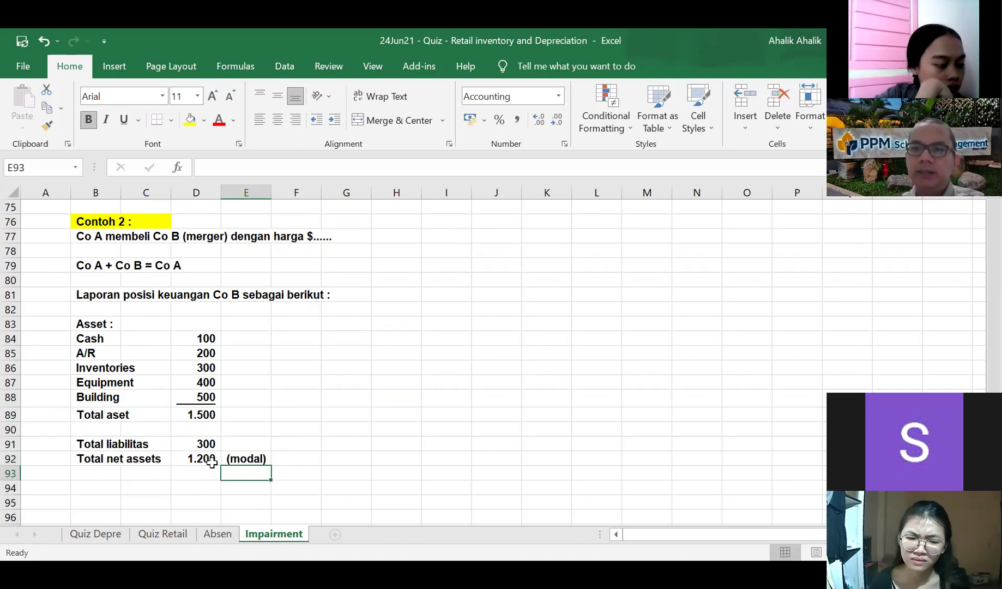
pyautogui.click(348, 430)
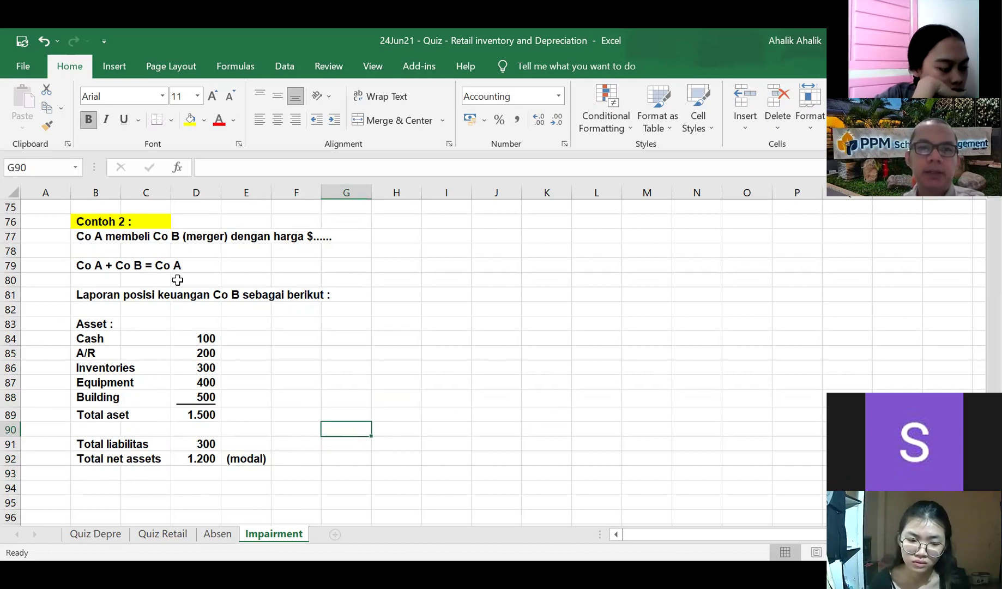
pyautogui.click(108, 235)
pyautogui.moveTo(110, 327); pyautogui.dragTo(282, 459)
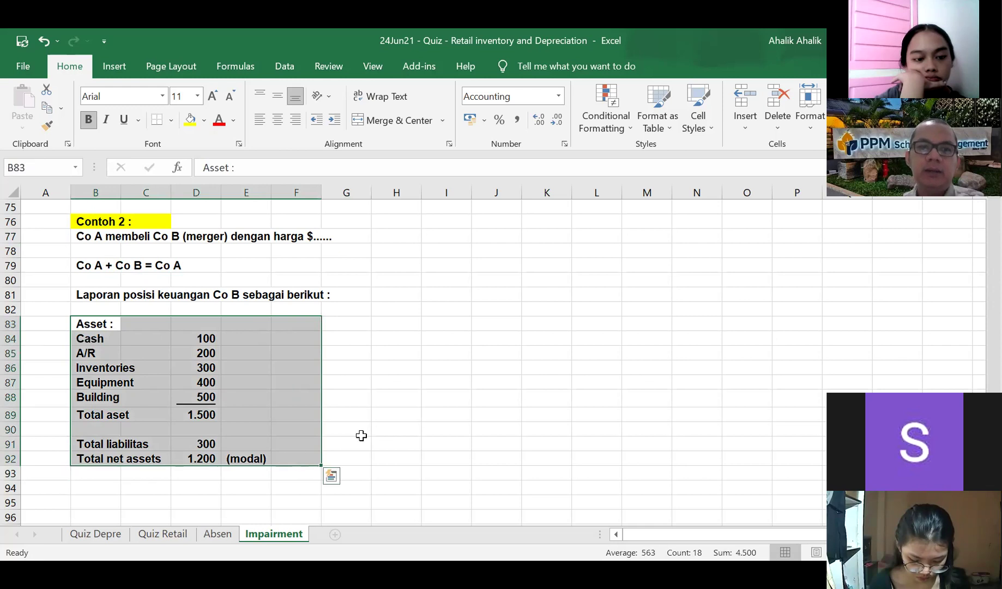
pyautogui.click(354, 431)
# - Replace the dotted price placeholder in the B77 sentence with 1.400 so it ends in "dengan harga $1.400"
pyautogui.click(82, 236)
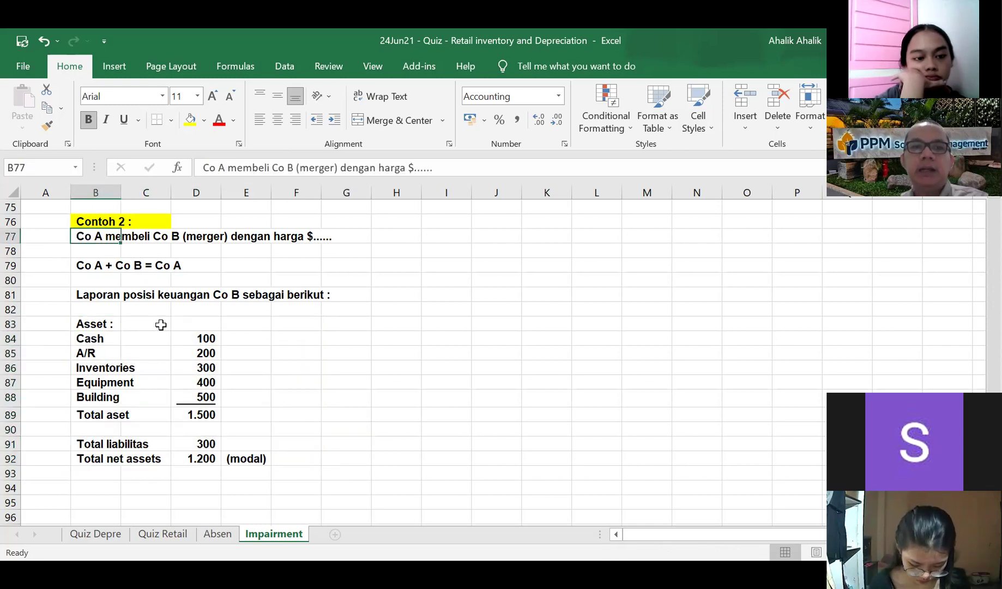
pyautogui.press('F2')
pyautogui.press('BackSpace')
pyautogui.press('BackSpace')
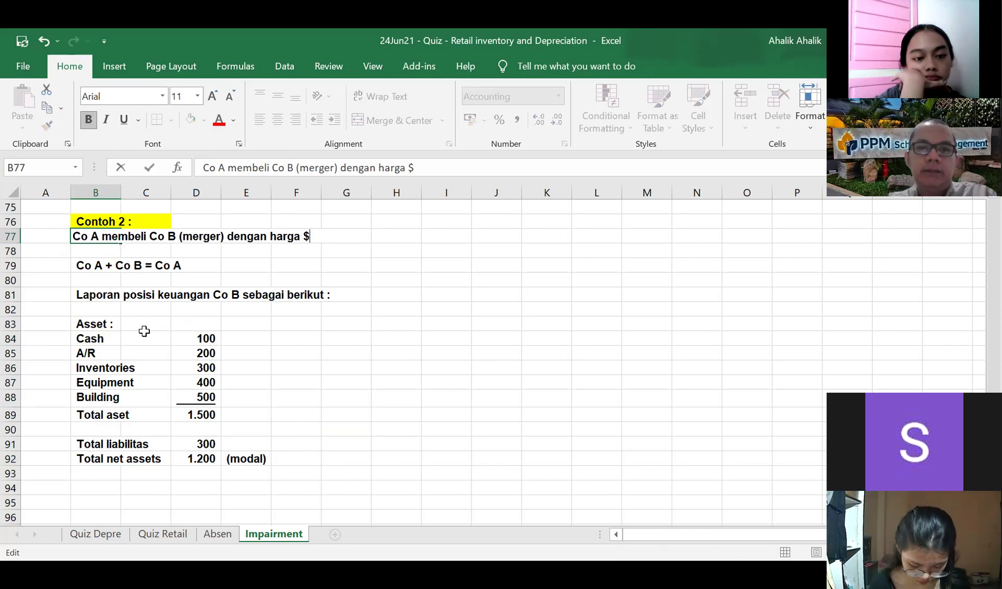
pyautogui.write('00')
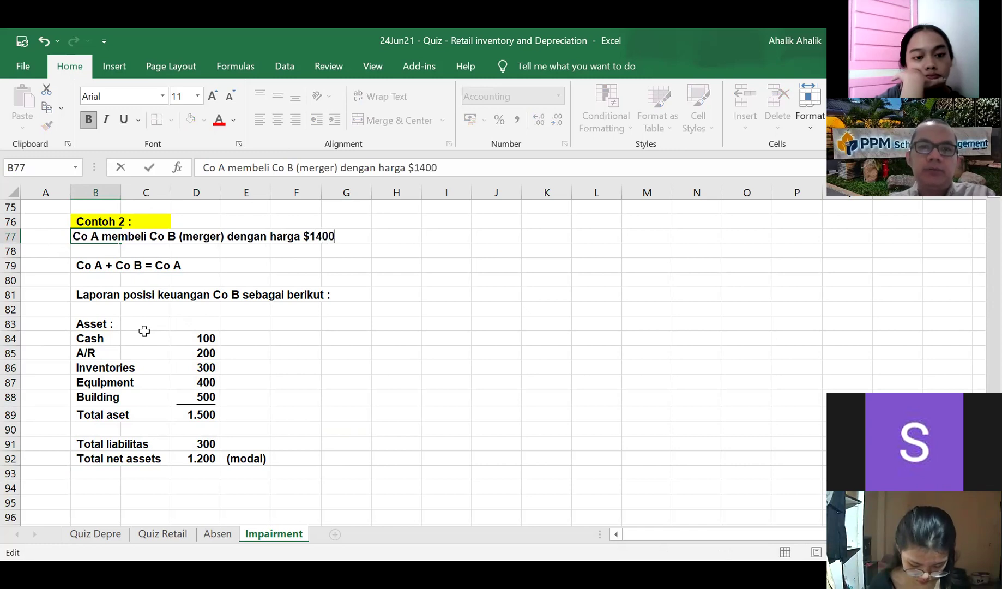
pyautogui.press('BackSpace')
pyautogui.press('BackSpace')
pyautogui.write('.400')
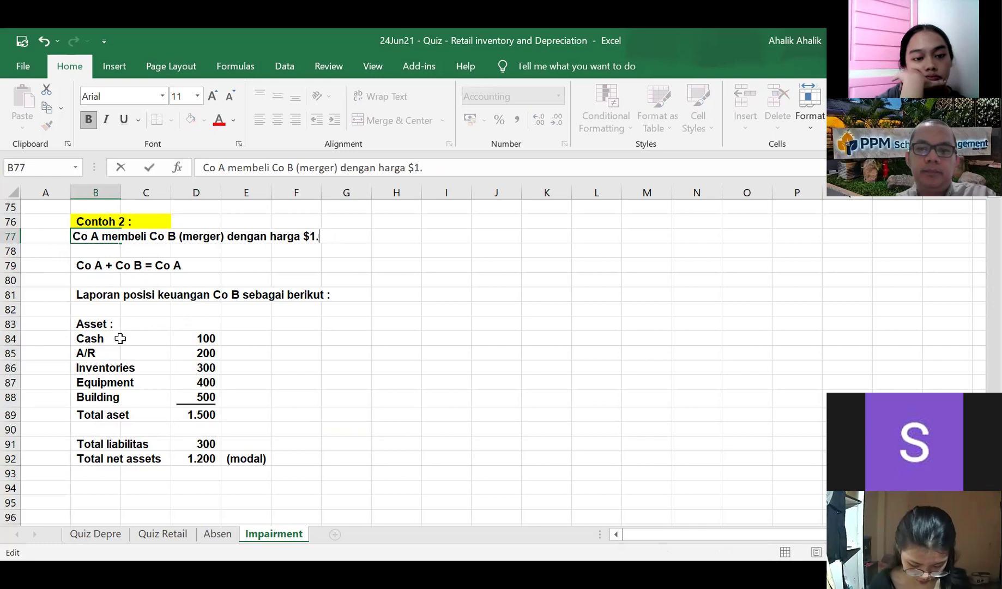
pyautogui.press('Return')
pyautogui.press('Return')
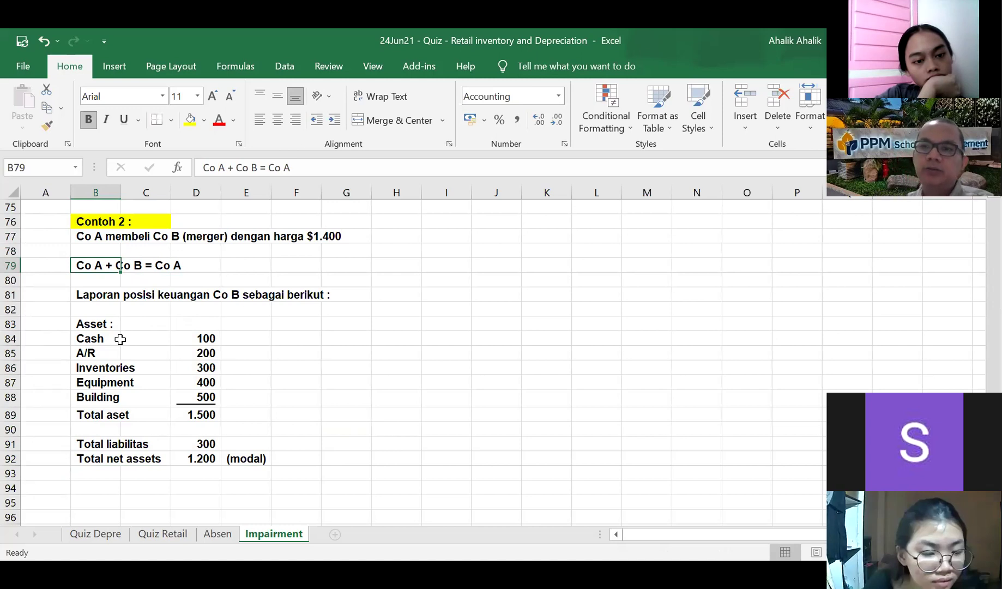
# - Enter "Harga beli Co B =" in B95 with the purchase price 1.400 in E95
pyautogui.scroll(-2, 199, 319)
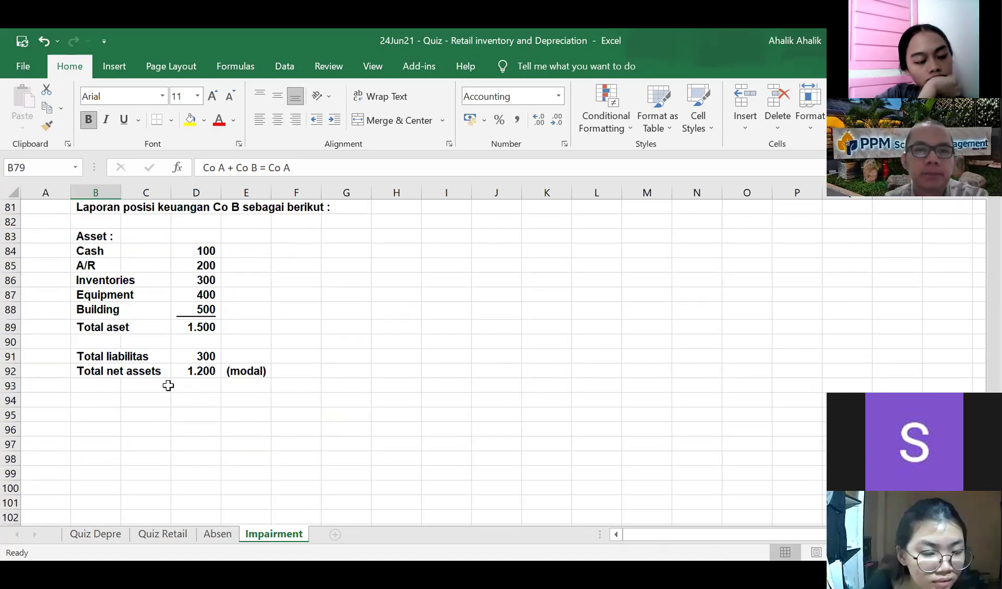
pyautogui.click(108, 419)
pyautogui.scroll(1, 95, 338)
pyautogui.write('H')
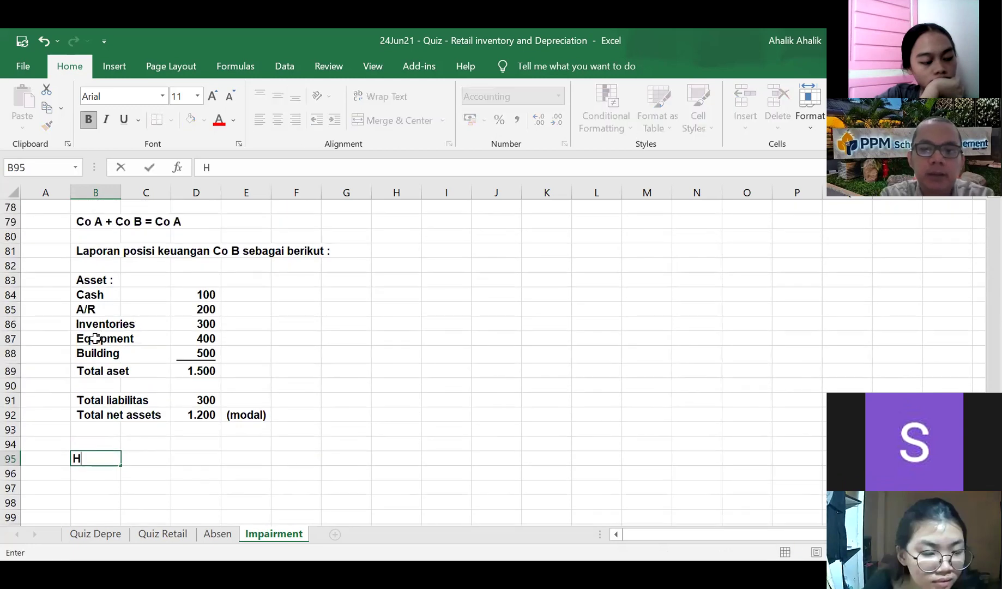
pyautogui.write('arga beli Co B =')
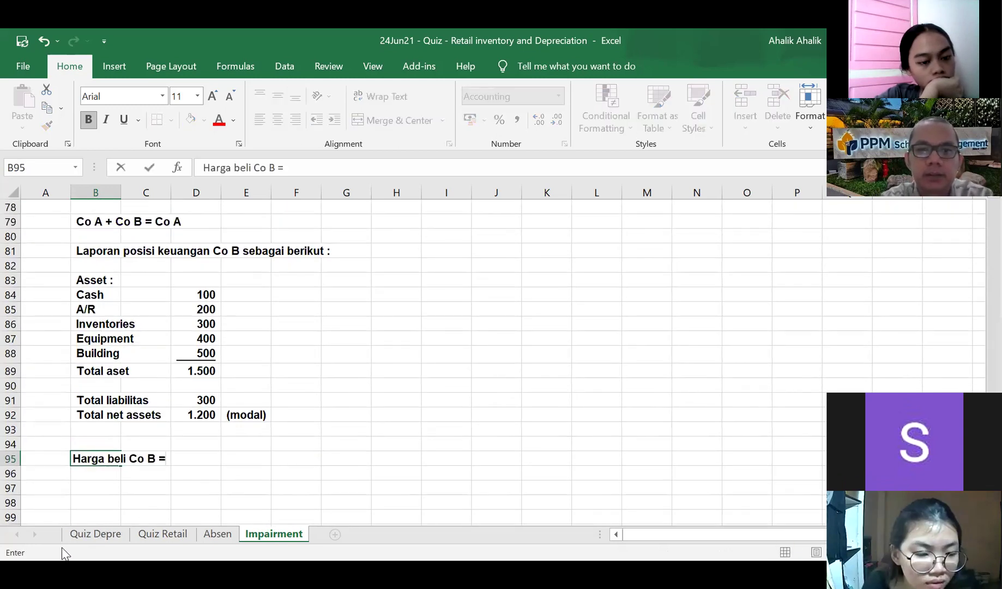
pyautogui.press('Right')
pyautogui.press('Right')
pyautogui.press('Right')
pyautogui.write('1.400')
pyautogui.press('Return')
# - Add "Net assets B" in B96, link E96 to the total net assets in D92, and underline that amount
pyautogui.press('Left')
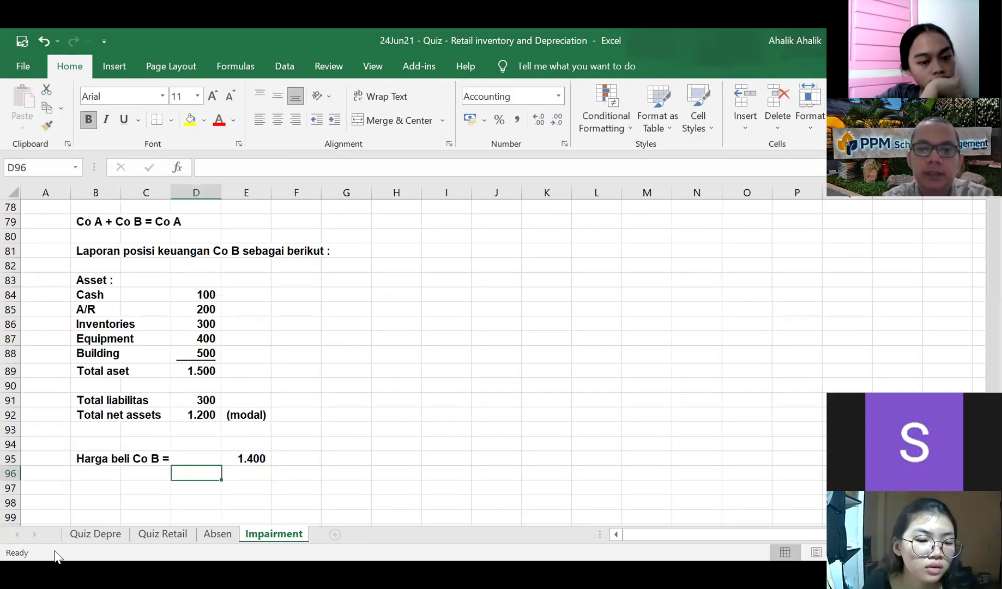
pyautogui.press('Left')
pyautogui.press('Left')
pyautogui.write('Net assets B')
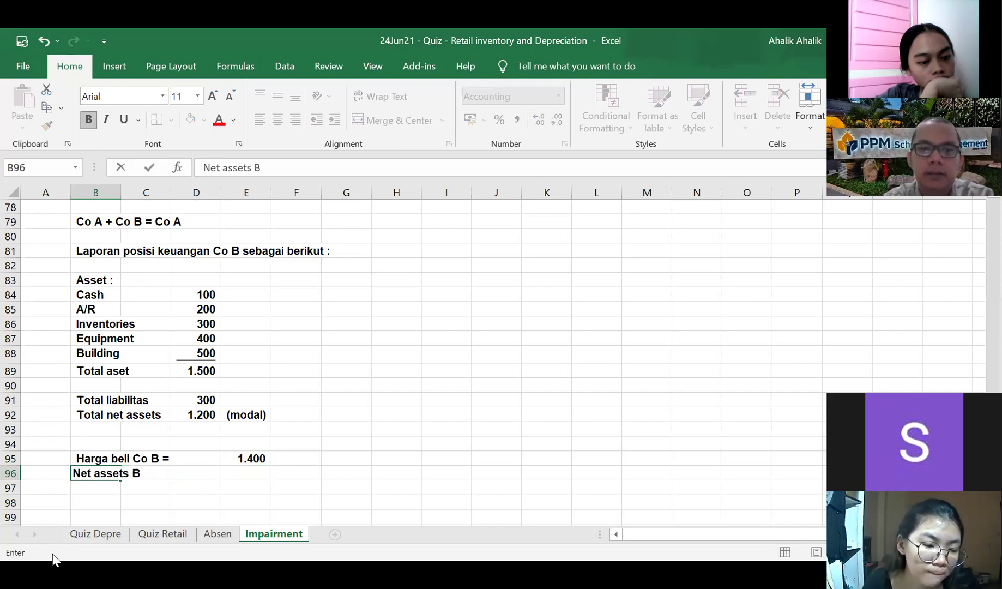
pyautogui.press('Tab')
pyautogui.press('Tab')
pyautogui.press('Tab')
pyautogui.write('=')
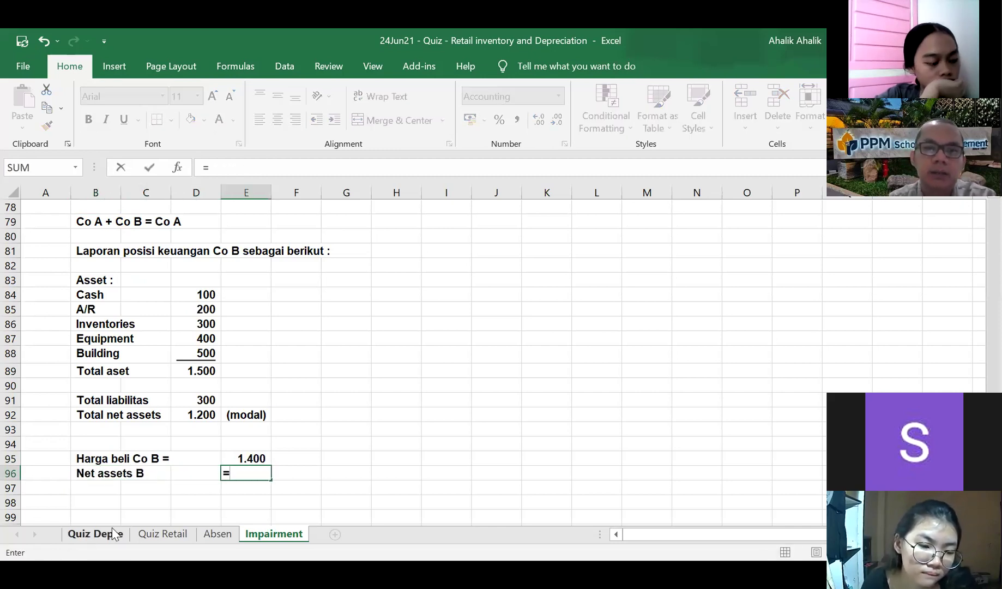
pyautogui.click(201, 414)
pyautogui.press('Return')
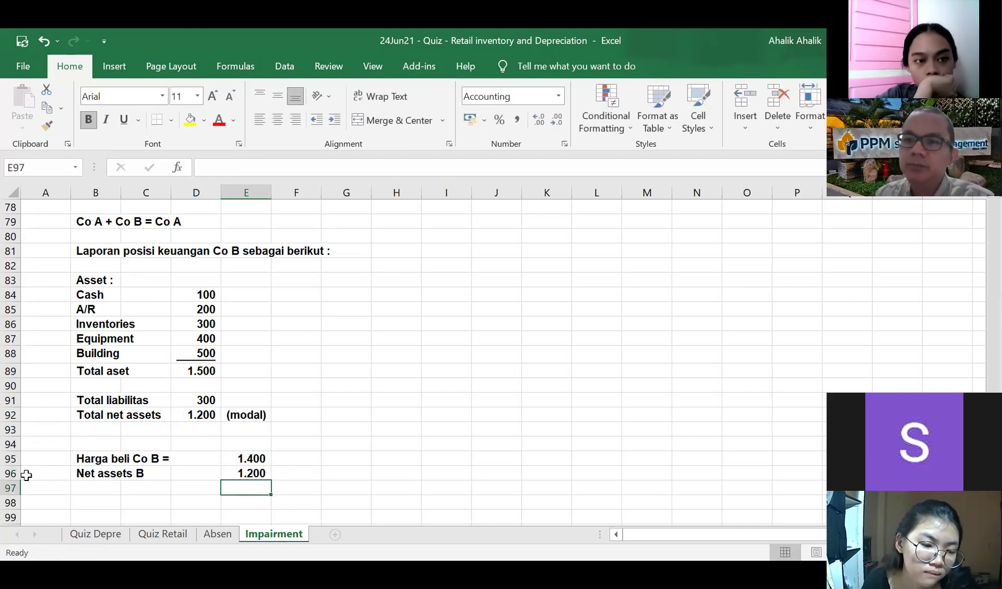
pyautogui.click(232, 473)
pyautogui.click(123, 119)
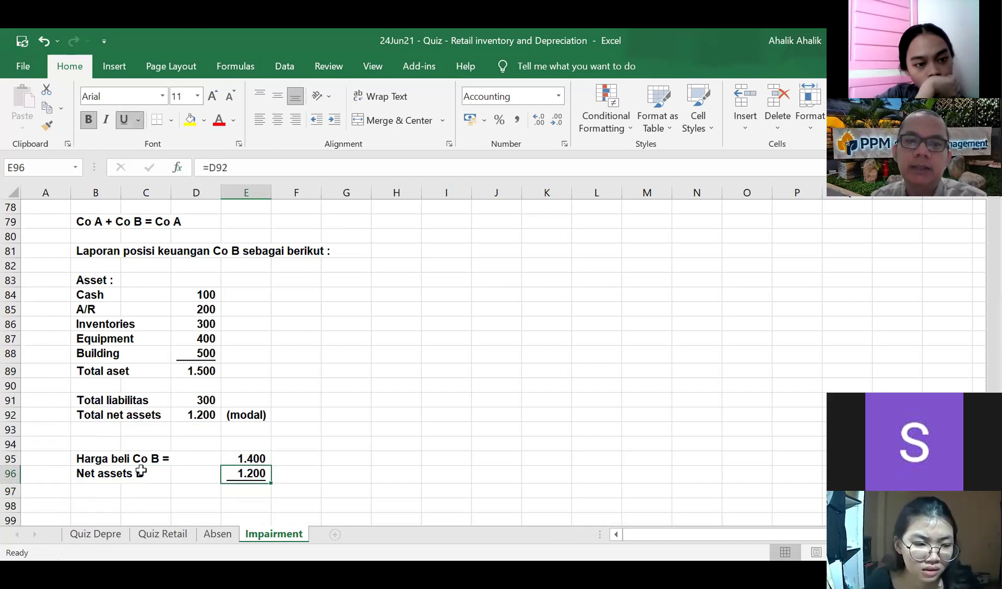
# - Add "Goodwill" in B97 and calculate it in E97 as the purchase price minus Co B's net assets
pyautogui.click(104, 492)
pyautogui.write('Goodwill')
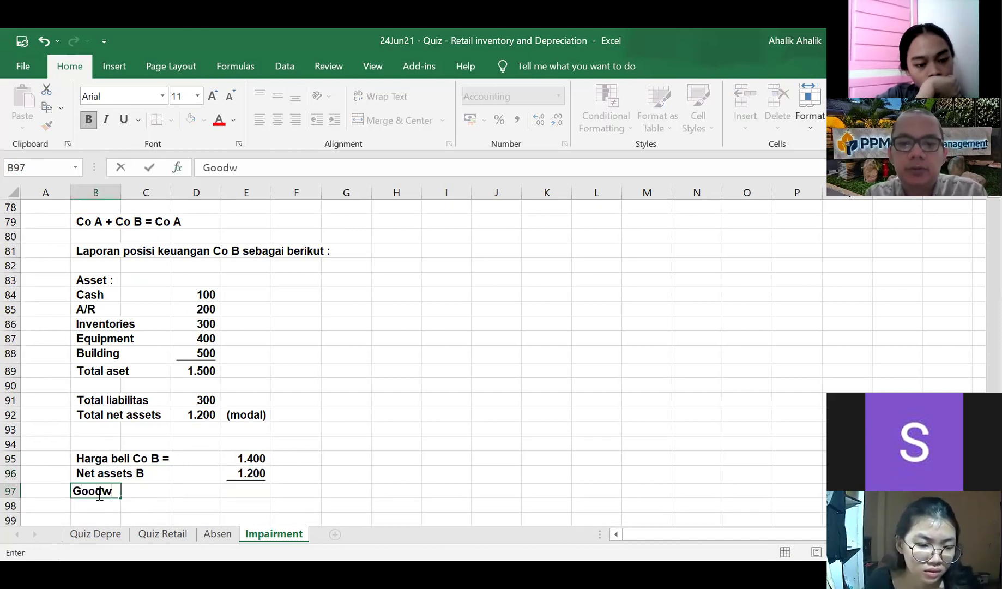
pyautogui.press('Tab')
pyautogui.press('Tab')
pyautogui.press('Tab')
pyautogui.write('=')
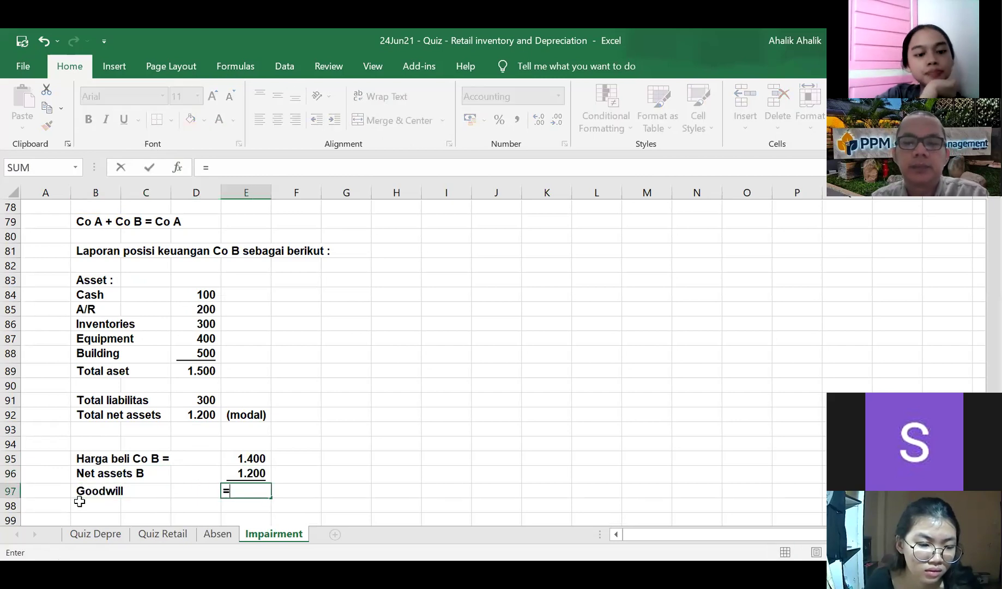
pyautogui.click(258, 458)
pyautogui.write('-')
pyautogui.click(258, 472)
pyautogui.press('Return')
pyautogui.click(358, 464)
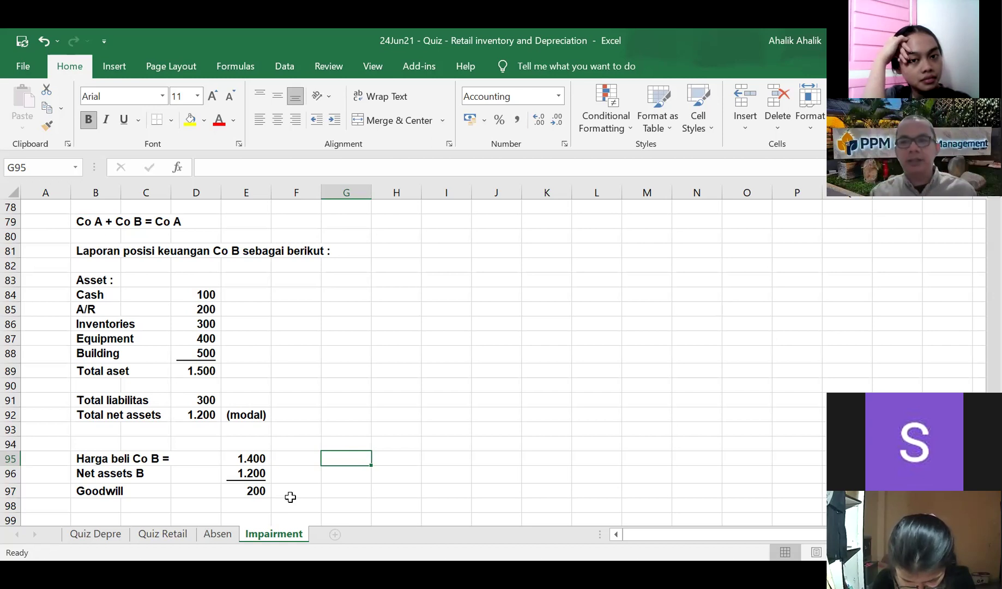
# - Enter the heading "Jurnal di Co A :" in B100
pyautogui.scroll(-2, 328, 475)
pyautogui.click(103, 447)
pyautogui.write('Jurnal di')
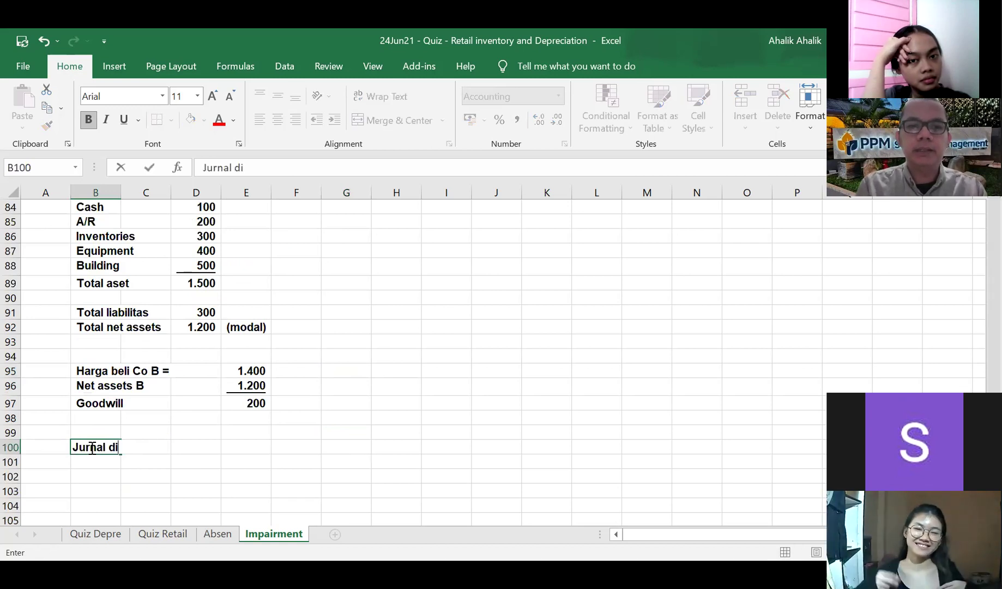
pyautogui.write(' Co A :')
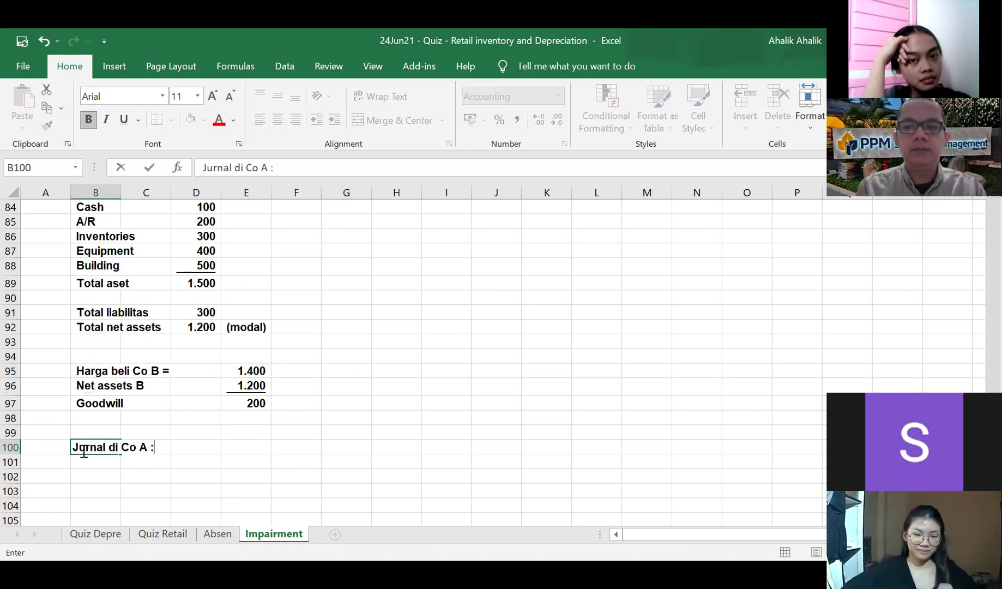
pyautogui.press('Return')
# - Copy Co B's asset lines from Cash to Building (B84:D88) to B101 and remove the underline from the copied Building amount
pyautogui.scroll(1, 82, 455)
pyautogui.moveTo(95, 251); pyautogui.dragTo(191, 313)
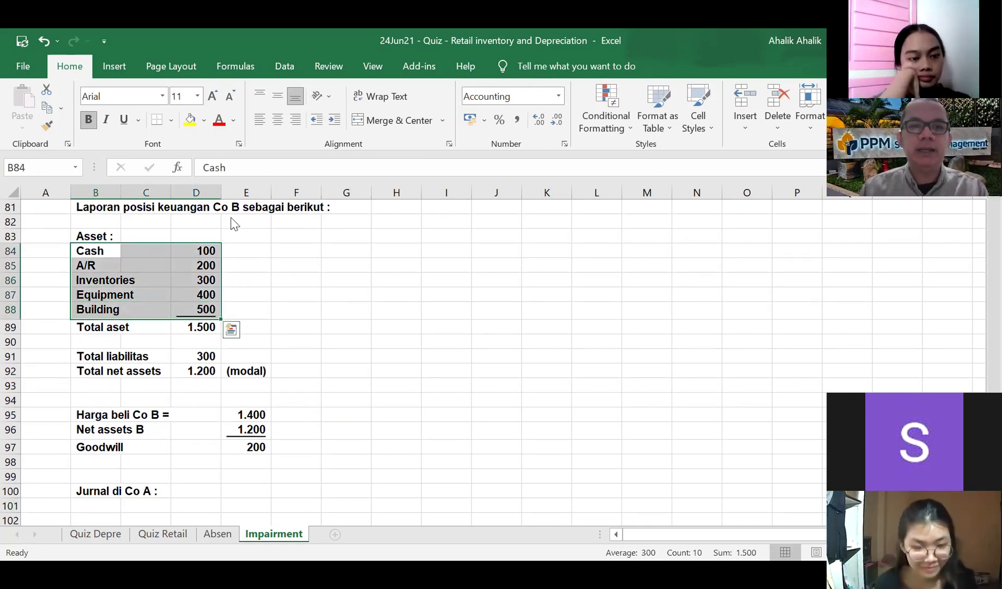
pyautogui.hotkey('ctrl', 'c')
pyautogui.scroll(-3, 210, 356)
pyautogui.click(96, 371)
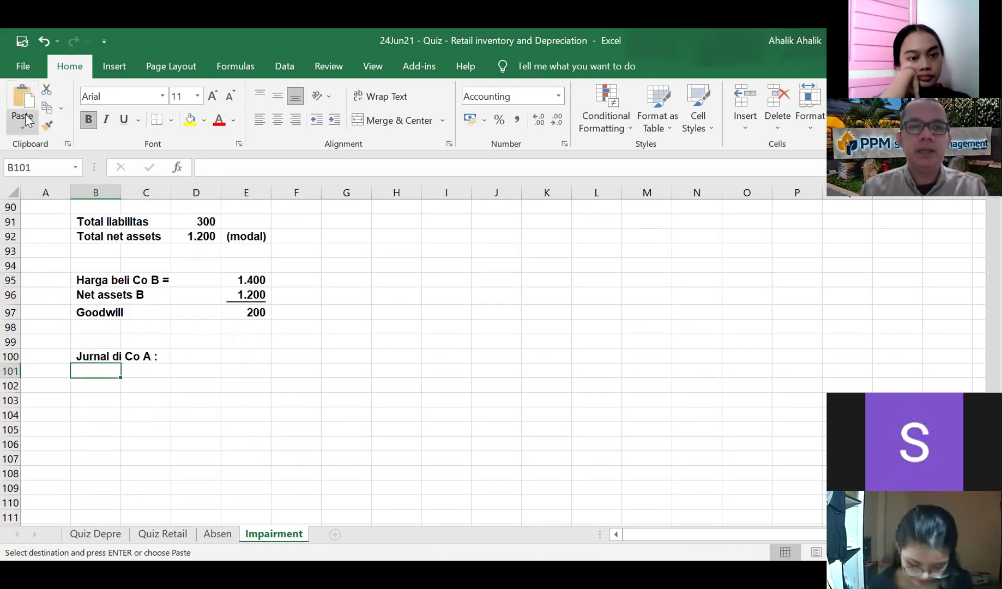
pyautogui.hotkey('ctrl', 'v')
pyautogui.click(203, 431)
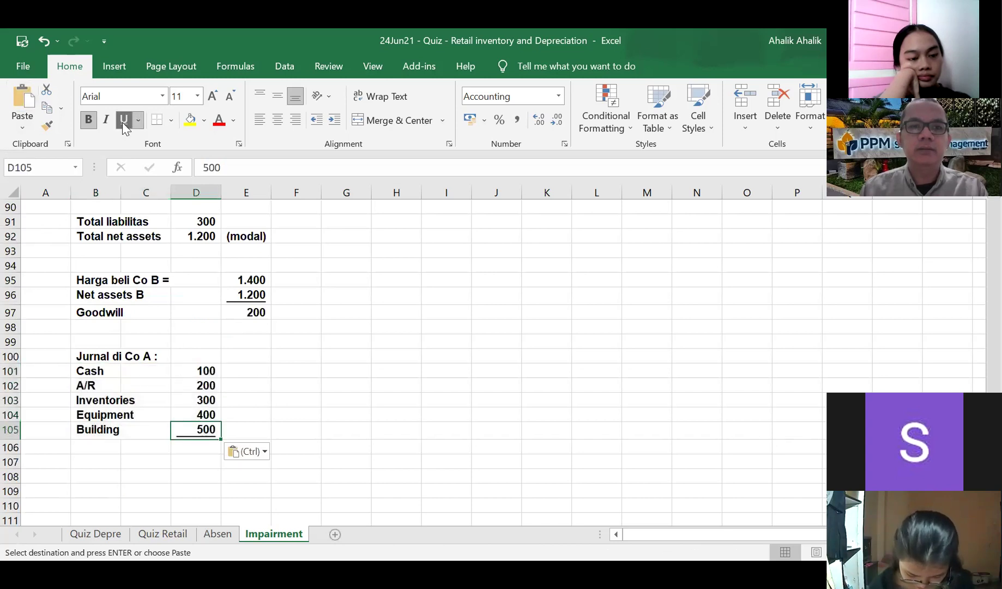
pyautogui.press('Escape')
# - Add the credit line "Liabilities" in C106 and link its amount in E106 to total liabilities in D91
pyautogui.click(131, 447)
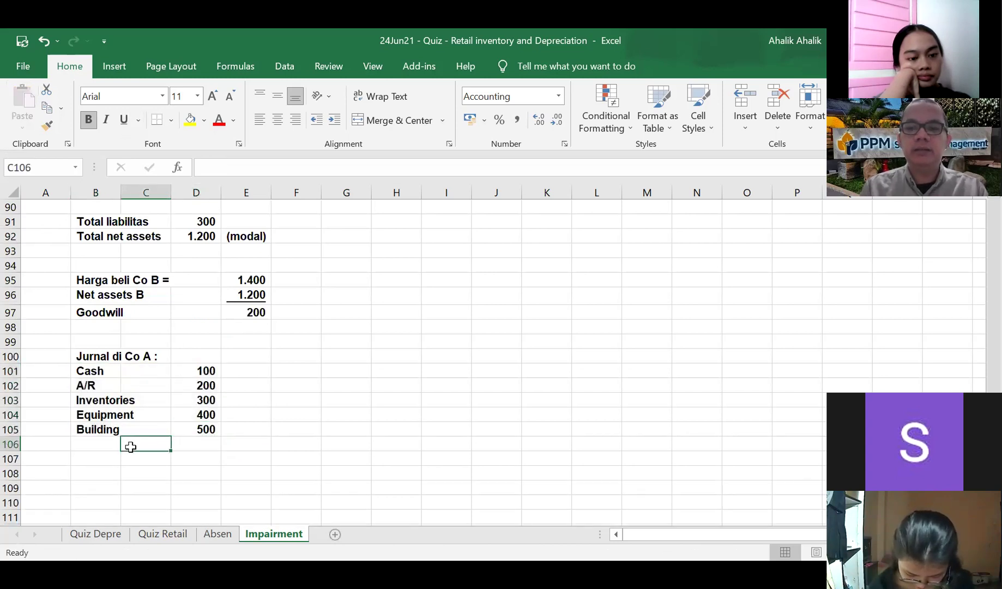
pyautogui.write('=')
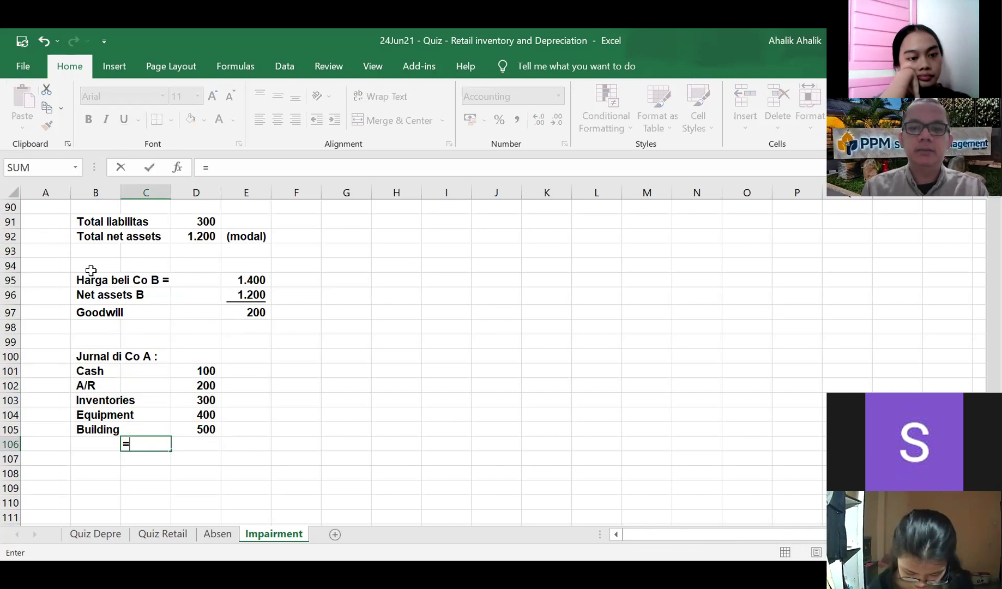
pyautogui.press('BackSpace')
pyautogui.write('Liabilities')
pyautogui.press('Return')
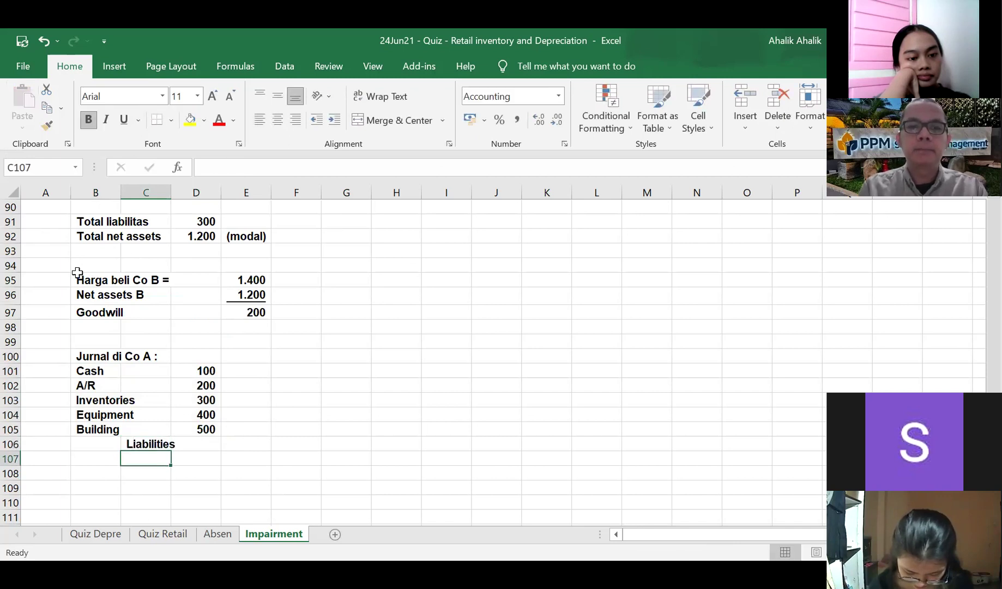
pyautogui.press('Up')
pyautogui.press('Right')
pyautogui.press('Right')
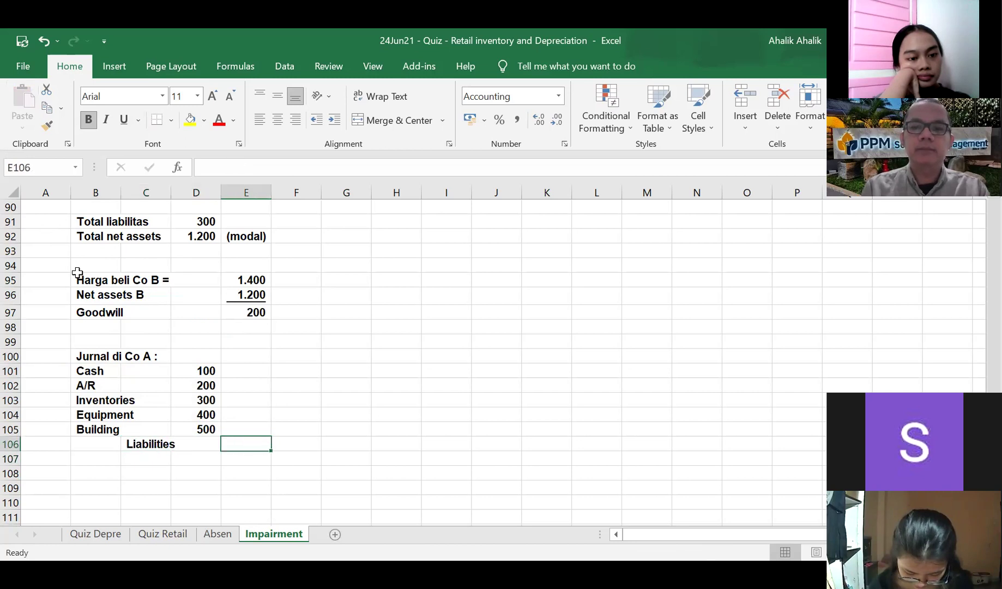
pyautogui.write('=')
pyautogui.click(203, 221)
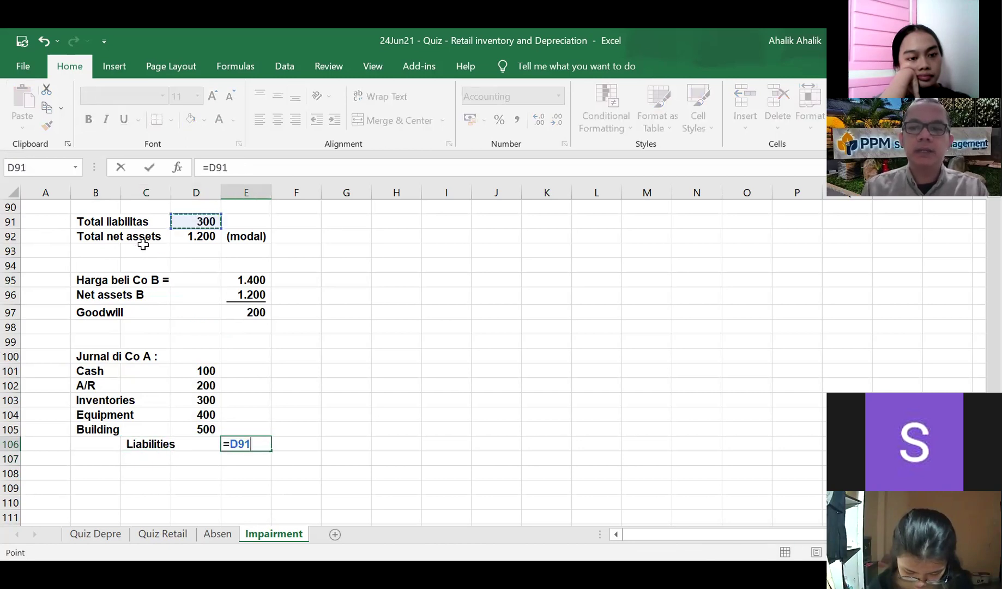
pyautogui.press('Return')
# - Add the credit line "Cash" in C107 with the amount 1400 in E107
pyautogui.press('Left')
pyautogui.press('Left')
pyautogui.write('Cash')
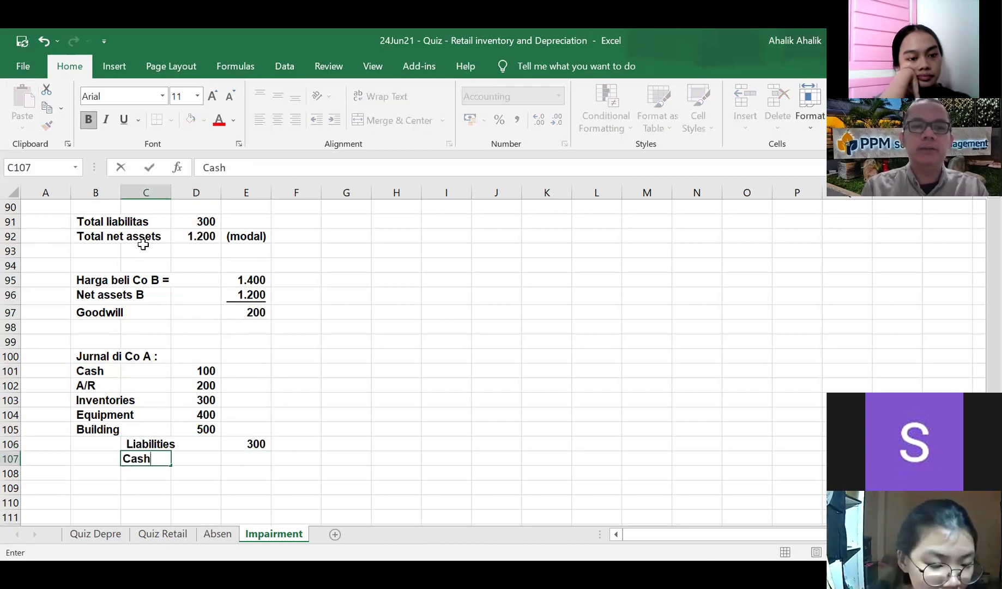
pyautogui.press('Right')
pyautogui.press('Right')
pyautogui.write('1400')
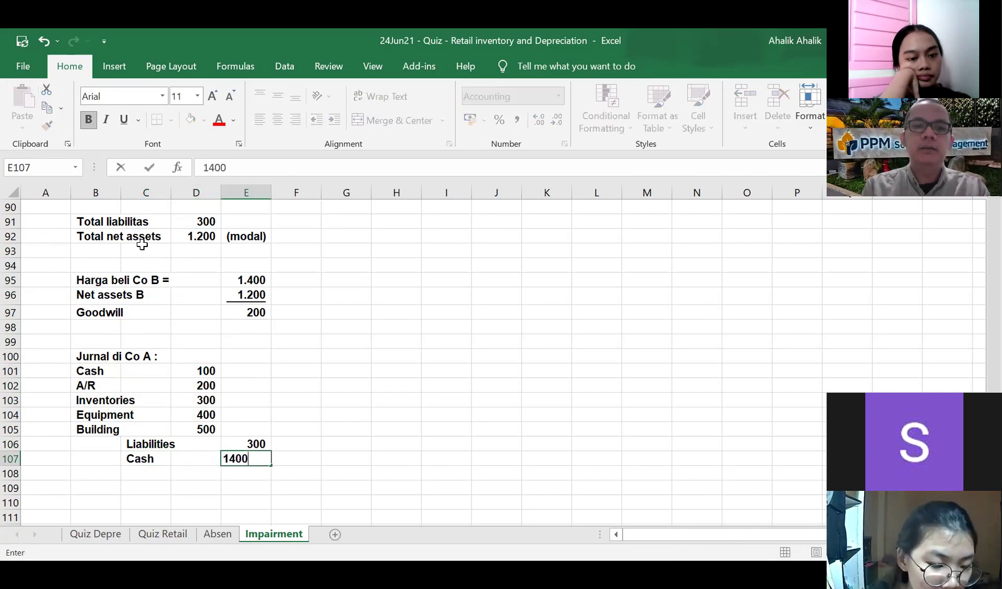
pyautogui.press('Return')
# - Insert a new sheet row above the journal's Liabilities line
pyautogui.click(153, 444)
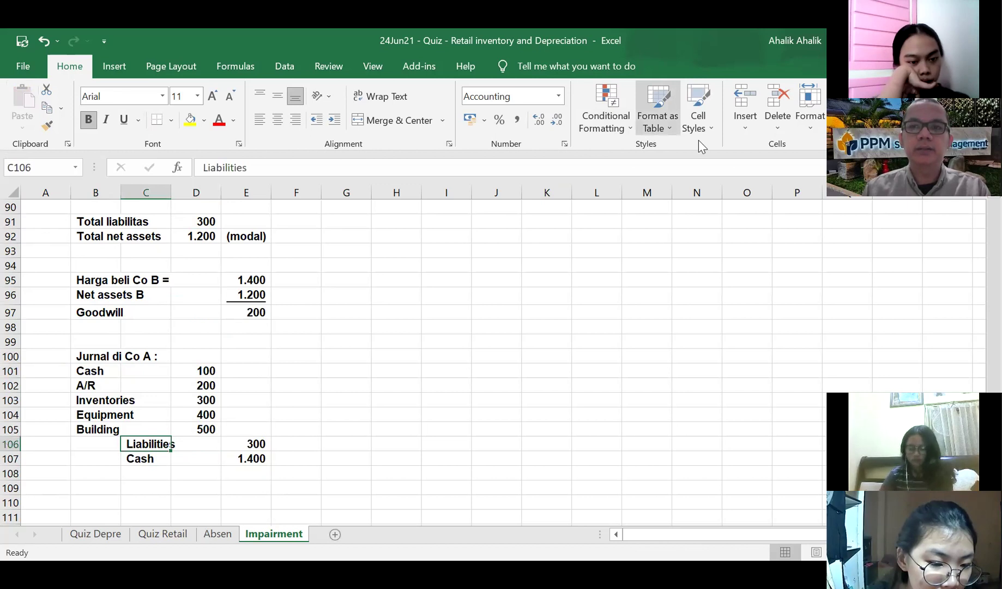
pyautogui.click(745, 128)
pyautogui.click(758, 164)
# - Add the debit line "Goodwill" in B106 and link its amount in D106 to the goodwill in E97
pyautogui.click(94, 439)
pyautogui.write('Goo')
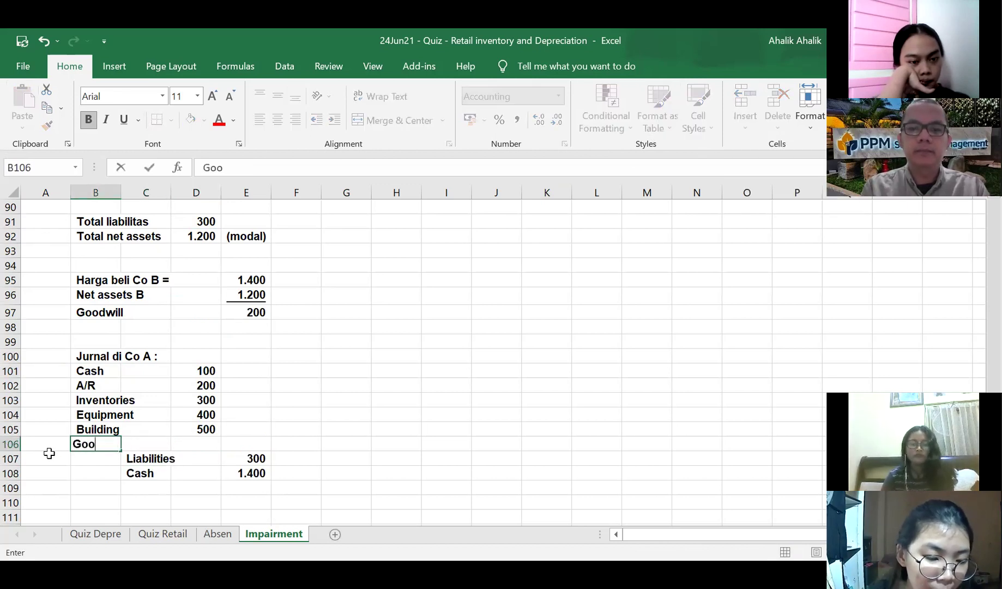
pyautogui.write('dwill')
pyautogui.press('Tab')
pyautogui.press('Tab')
pyautogui.write('-')
pyautogui.press('BackSpace')
pyautogui.write('=')
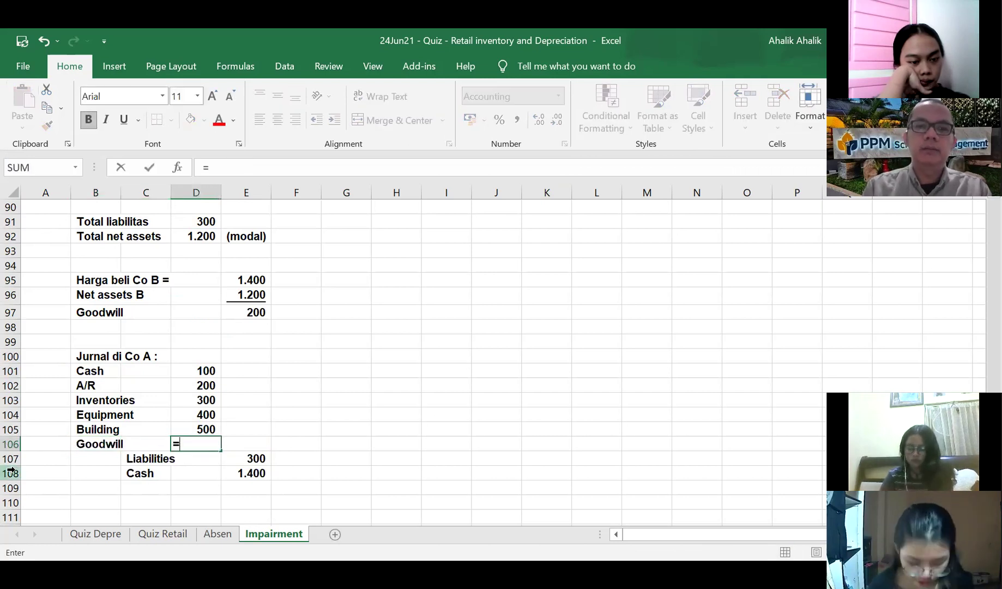
pyautogui.click(239, 316)
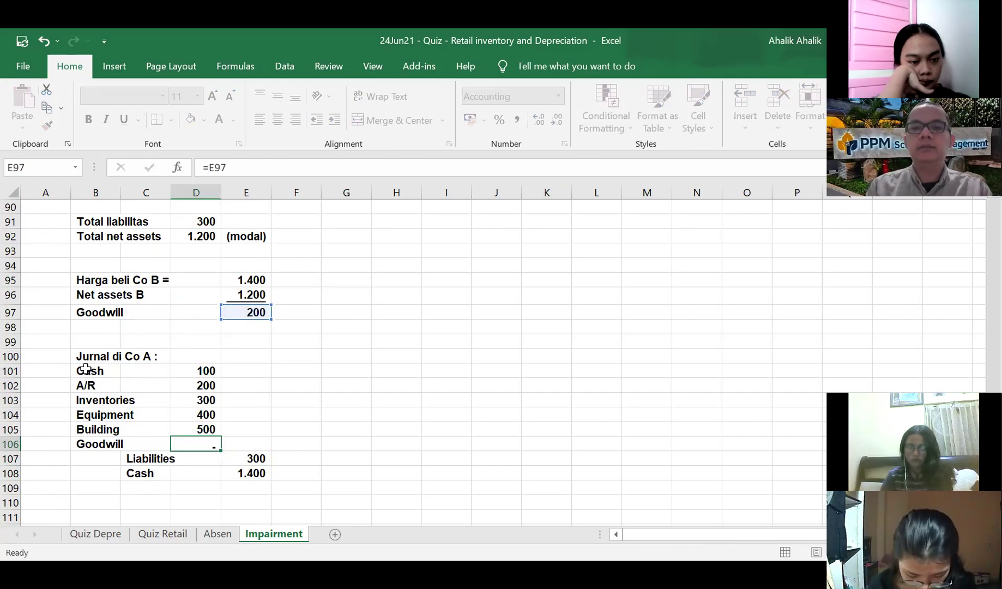
pyautogui.press('Return')
pyautogui.click(397, 370)
# - Check the journal's balance in D111 with =SUM(D101:D106)-E107-E108, and clear the check formula
pyautogui.scroll(-1, 510, 442)
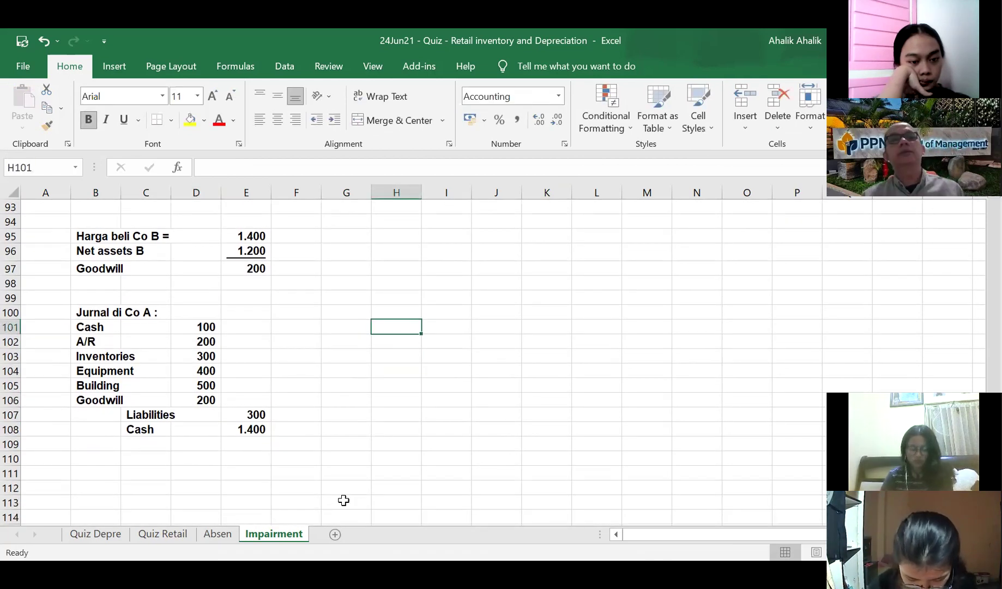
pyautogui.click(205, 475)
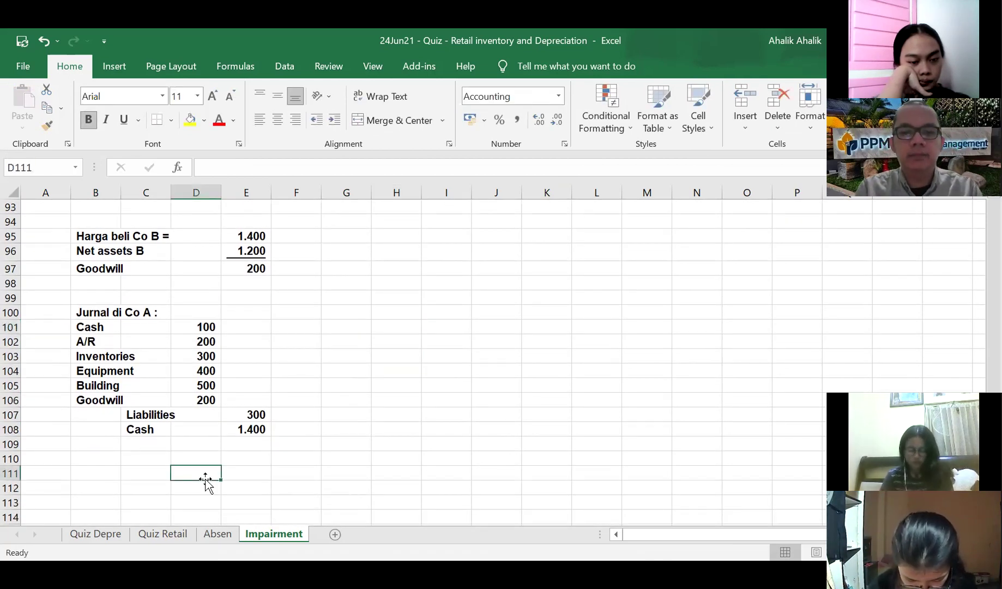
pyautogui.write('=sum(')
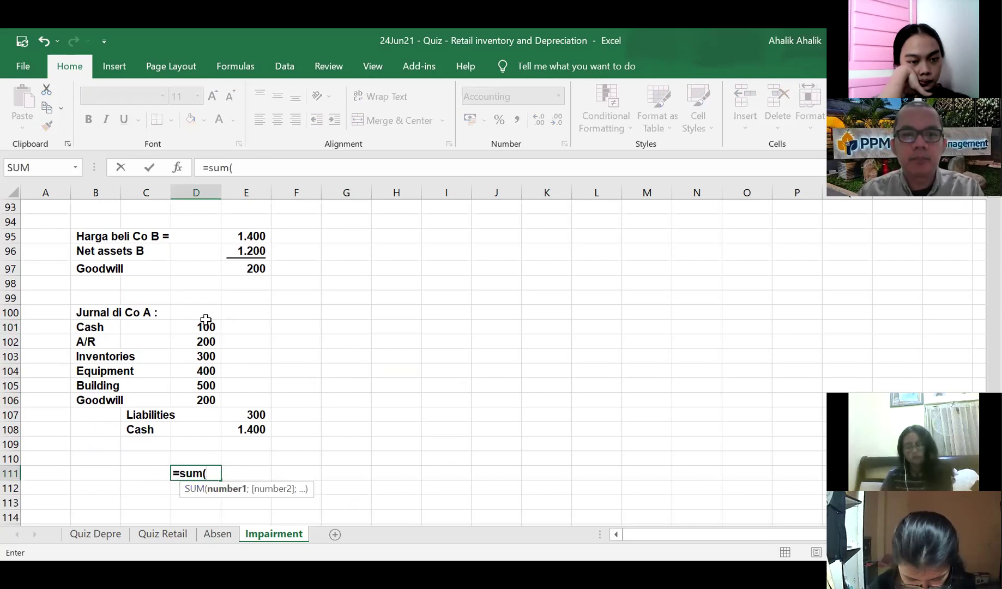
pyautogui.click(205, 326)
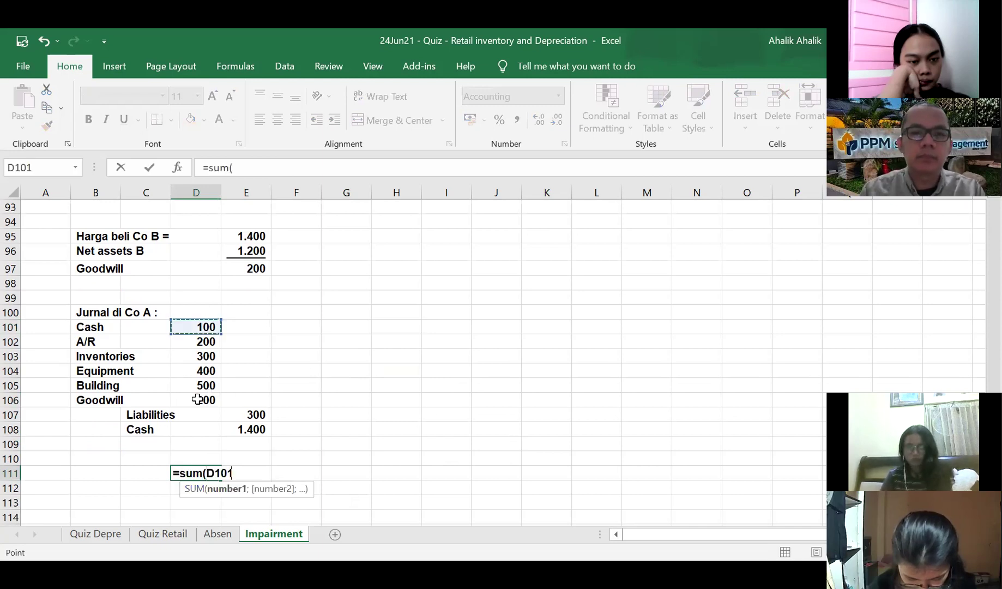
pyautogui.moveTo(205, 326); pyautogui.dragTo(197, 399)
pyautogui.write(')-')
pyautogui.click(256, 414)
pyautogui.write('-')
pyautogui.click(258, 429)
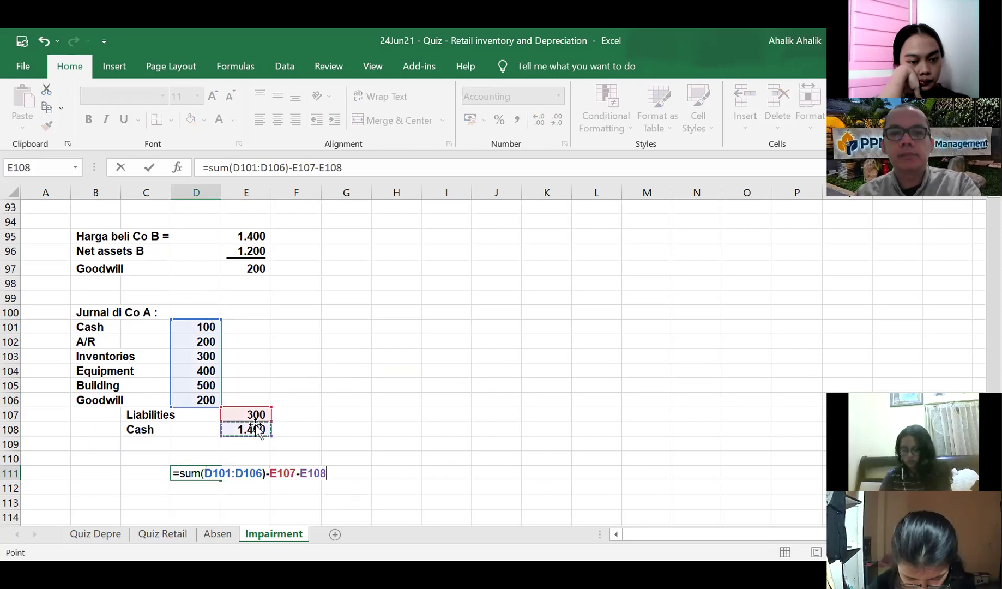
pyautogui.press('Return')
pyautogui.click(202, 472)
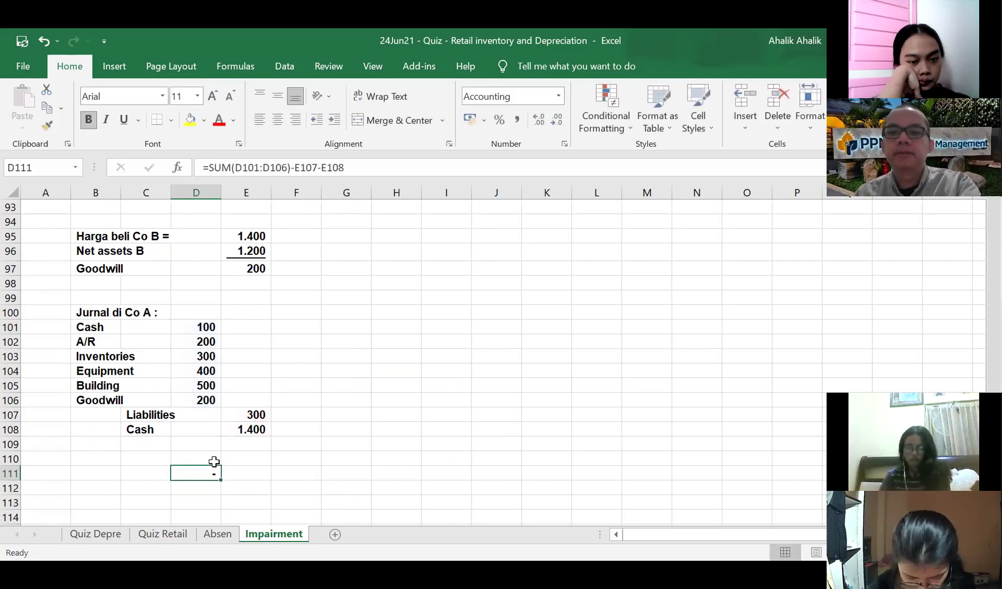
pyautogui.press('Delete')
# - Enter the heading "Laporan keuangan perusahaan A 6 tahun kemudian :" in B111 below the journal
pyautogui.click(87, 474)
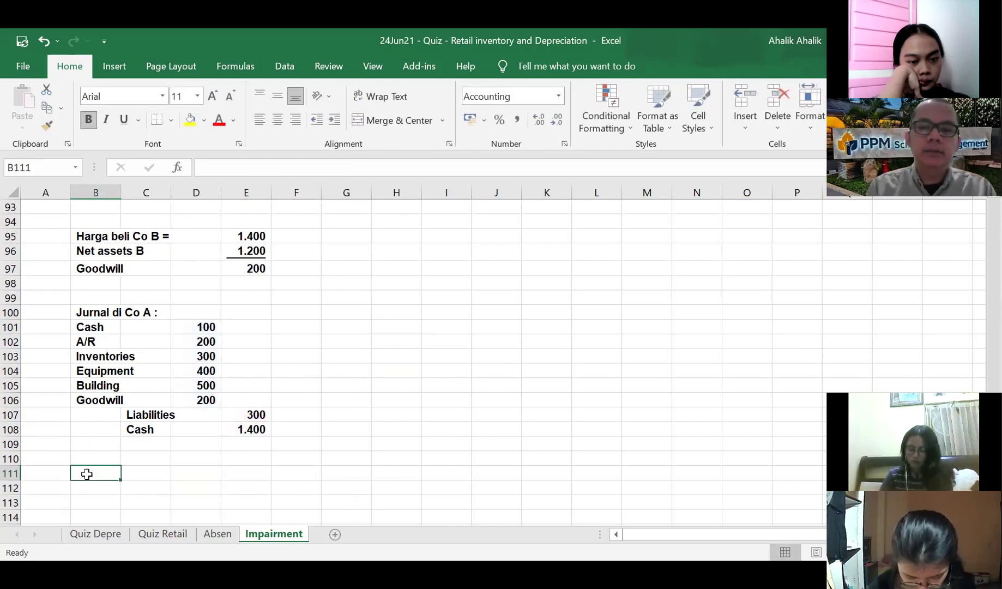
pyautogui.write('laporan')
pyautogui.press('BackSpace')
pyautogui.press('BackSpace')
pyautogui.press('BackSpace')
pyautogui.press('BackSpace')
pyautogui.press('BackSpace')
pyautogui.press('BackSpace')
pyautogui.press('BackSpace')
pyautogui.write('Laporan ke')
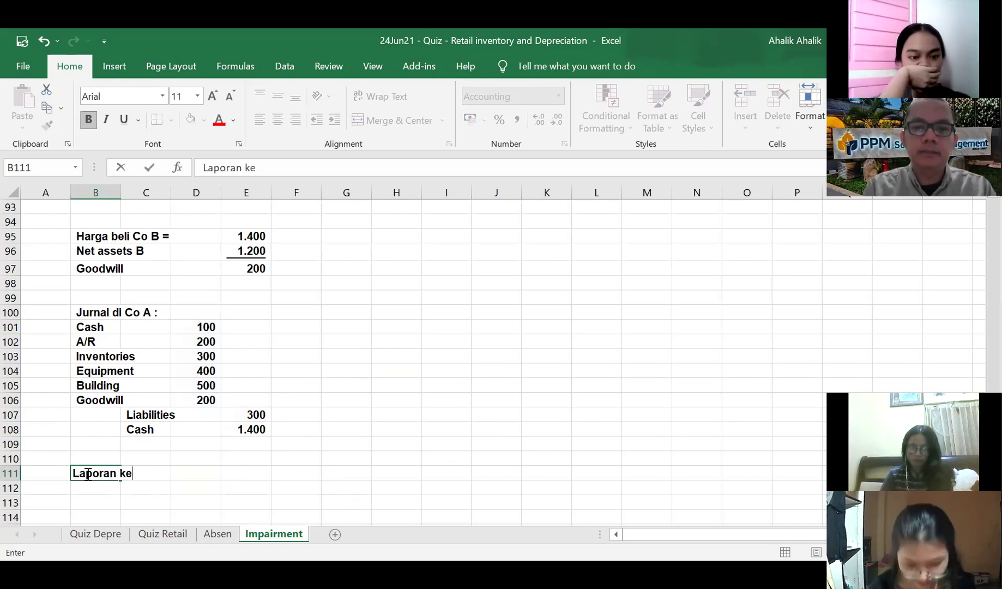
pyautogui.write('uangan peruah')
pyautogui.write('an')
pyautogui.press('BackSpace')
pyautogui.press('BackSpace')
pyautogui.press('BackSpace')
pyautogui.press('BackSpace')
pyautogui.write('sahaan A ')
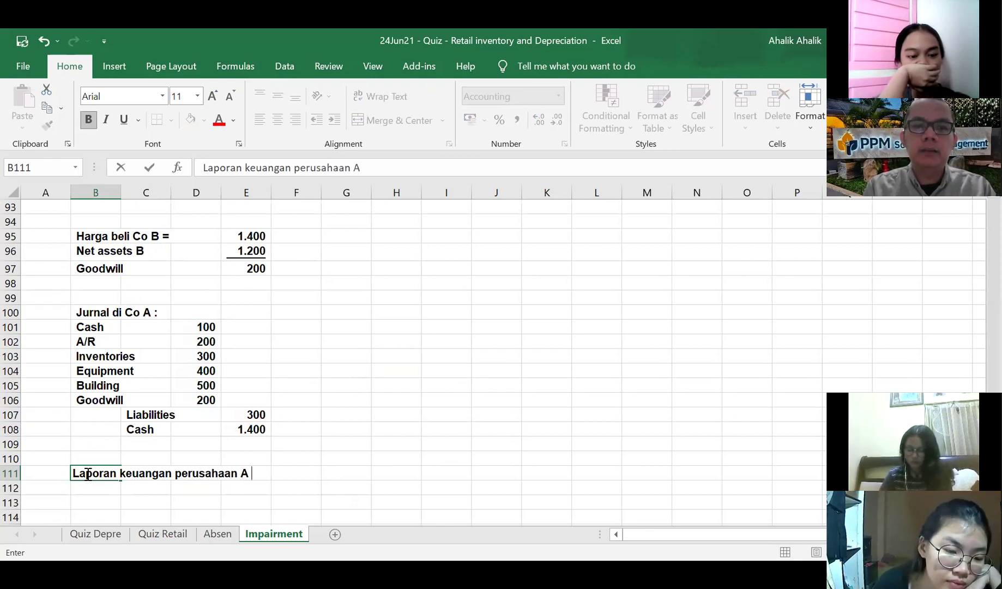
pyautogui.write('6 tahun')
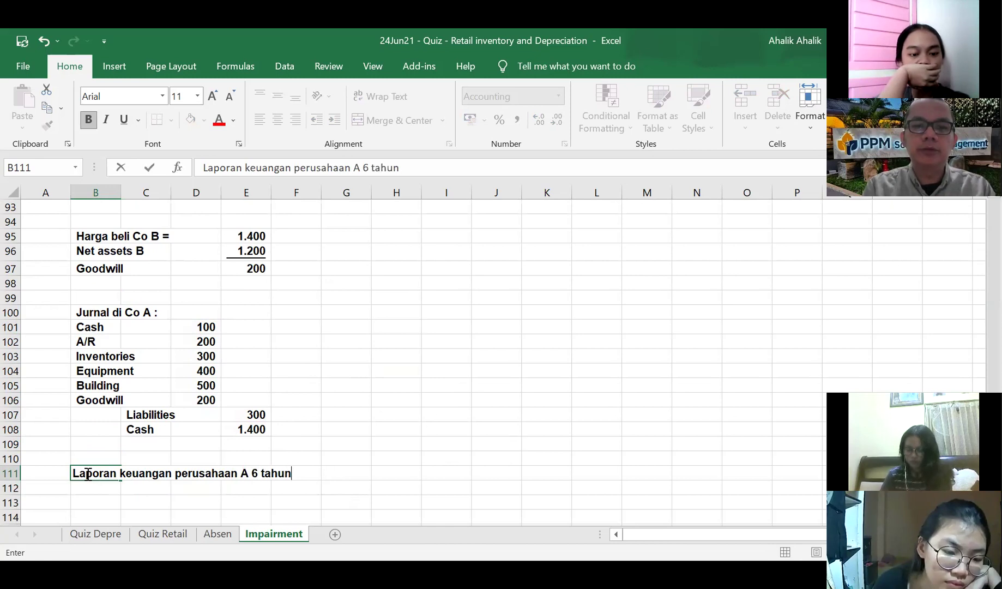
pyautogui.write(' kemdu')
pyautogui.press('BackSpace')
pyautogui.press('BackSpace')
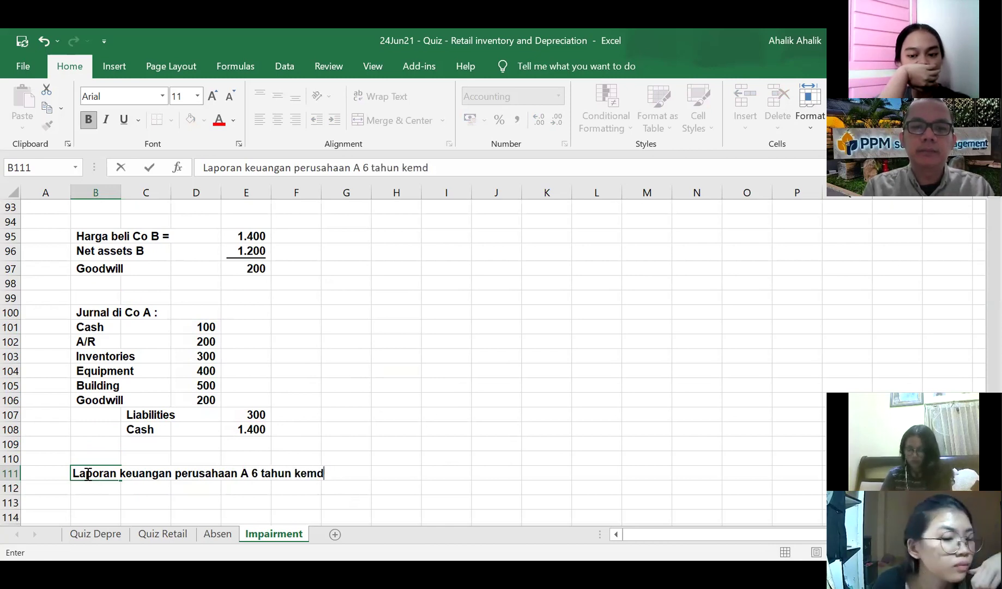
pyautogui.write('du')
pyautogui.press('BackSpace')
pyautogui.write('udia')
pyautogui.press('BackSpace')
pyautogui.press('BackSpace')
pyautogui.press('BackSpace')
pyautogui.press('BackSpace')
pyautogui.press('BackSpace')
pyautogui.write('udian')
pyautogui.press('Return')
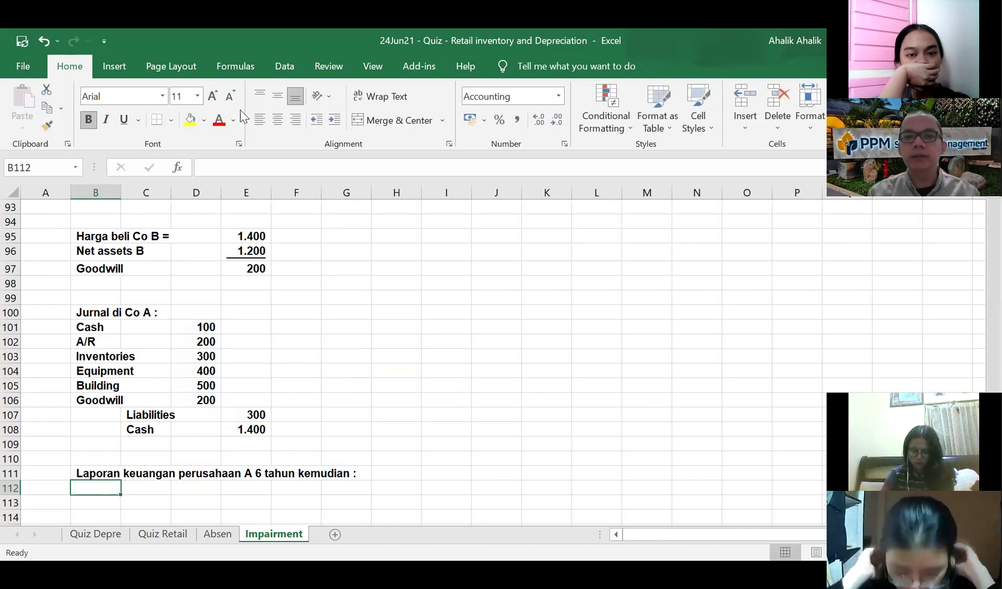
# - Copy Co B's asset, liability and net asset listing from B83:E92 to B112 under the new heading
pyautogui.scroll(3, 145, 306)
pyautogui.scroll(2, 145, 306)
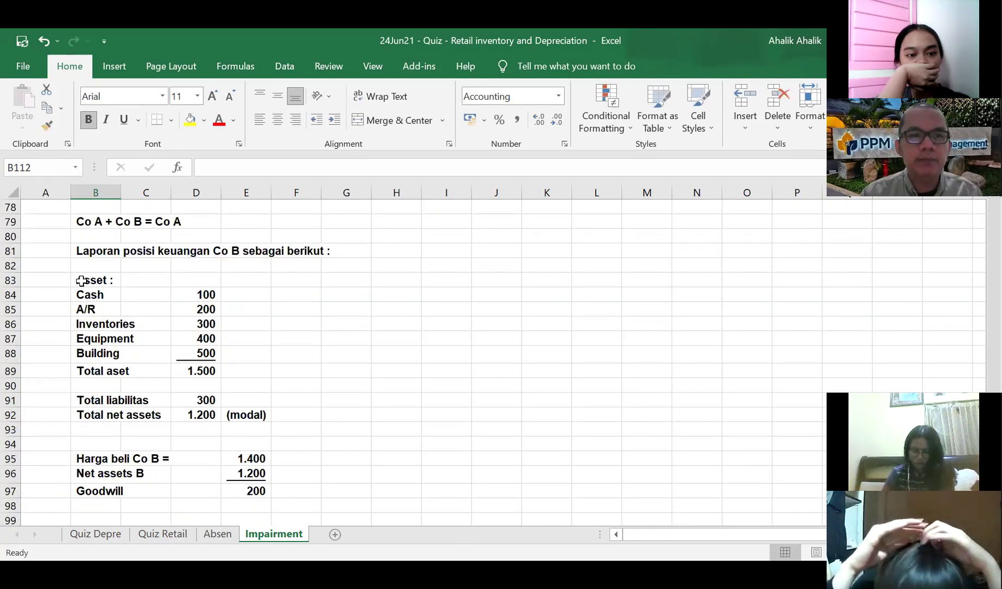
pyautogui.moveTo(82, 280); pyautogui.dragTo(251, 416)
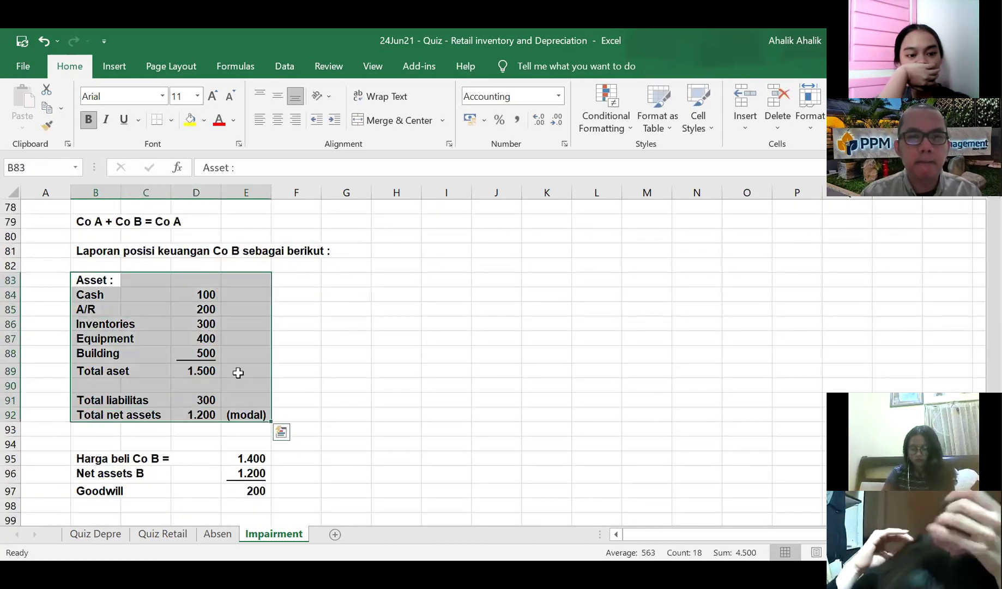
pyautogui.hotkey('ctrl', 'c')
pyautogui.scroll(-8, 220, 279)
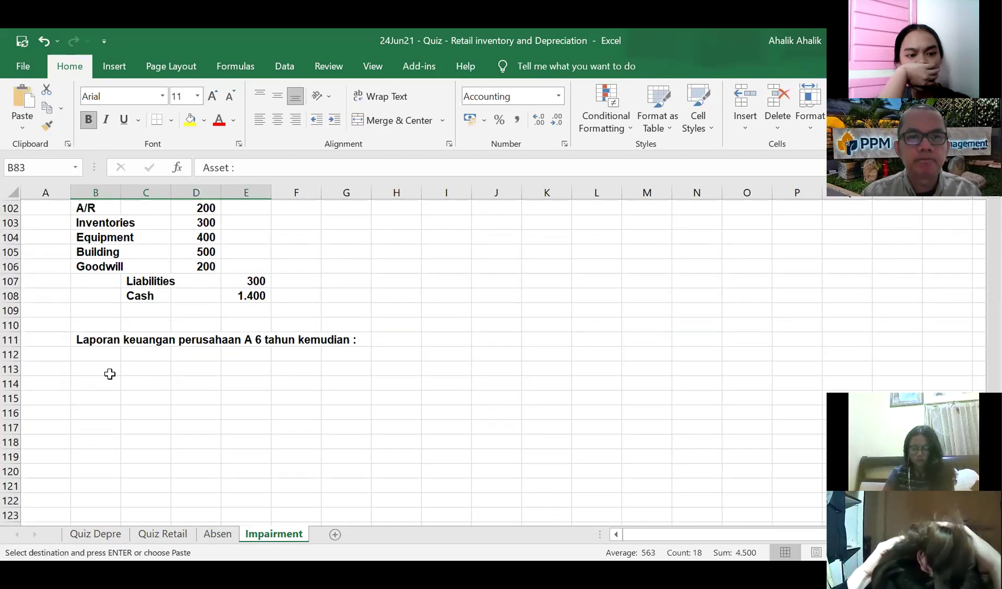
pyautogui.click(98, 354)
pyautogui.hotkey('ctrl', 'v')
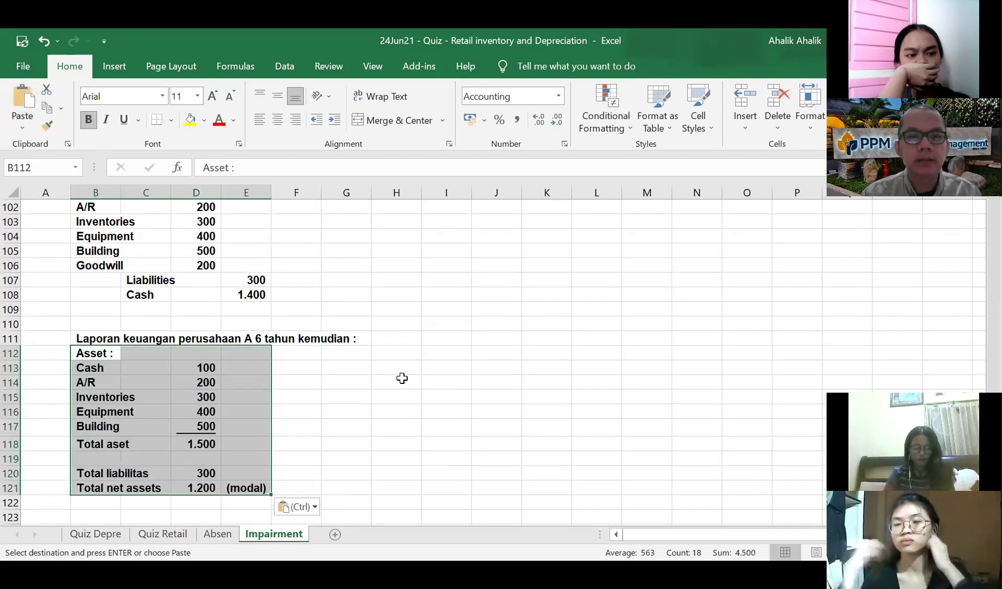
pyautogui.click(402, 378)
# - Insert a "Goodwill" line in row 118 above Total aset and remove the underline from the Building amount
pyautogui.click(202, 369)
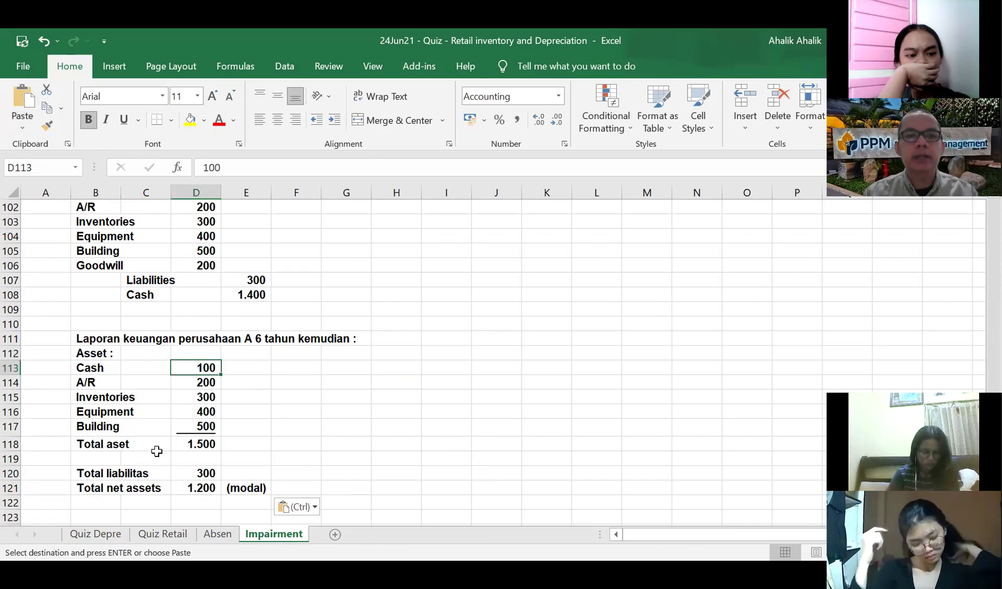
pyautogui.click(101, 444)
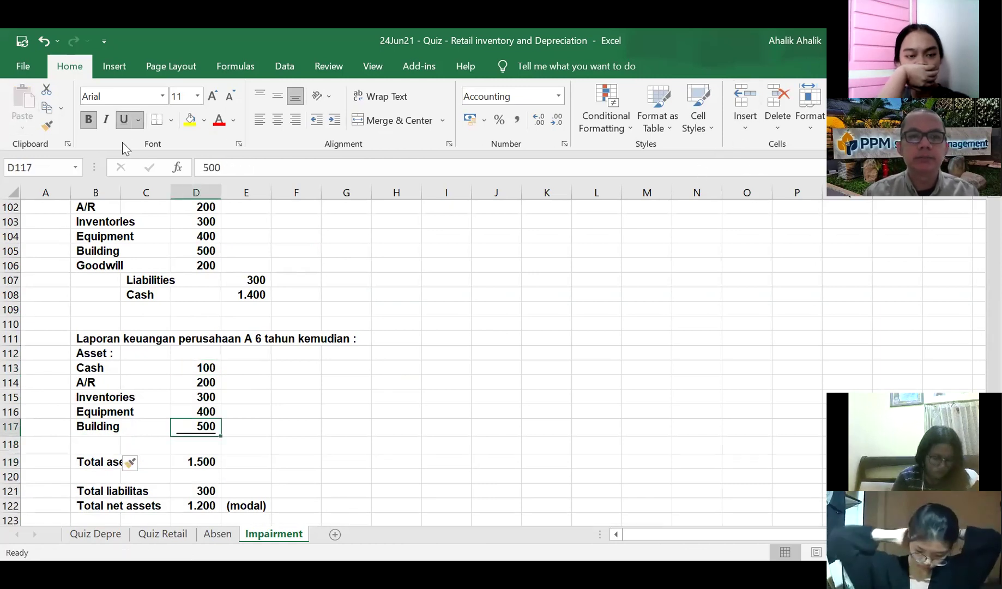
pyautogui.click(107, 439)
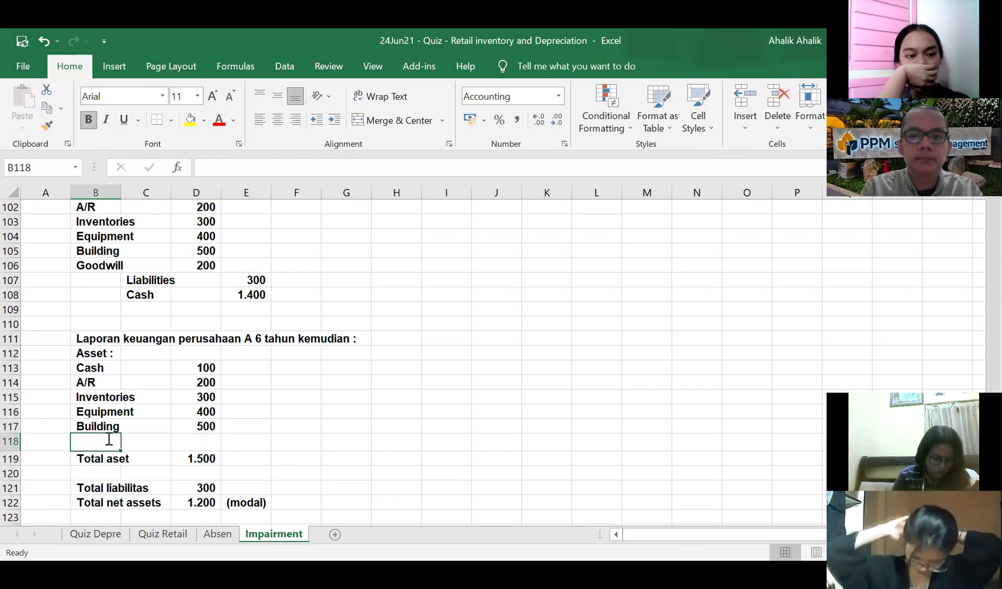
pyautogui.write('Goodwill')
pyautogui.press('Return')
# - Set the report's amounts in D113:D117 to 1000 for Cash, 2000 for A/R, 3000 for Inventories, 4000 for Equipment and 5000 for Building
pyautogui.press('Up')
pyautogui.press('Up')
pyautogui.press('Up')
pyautogui.press('Up')
pyautogui.press('Up')
pyautogui.press('Up')
pyautogui.press('Right')
pyautogui.press('Right')
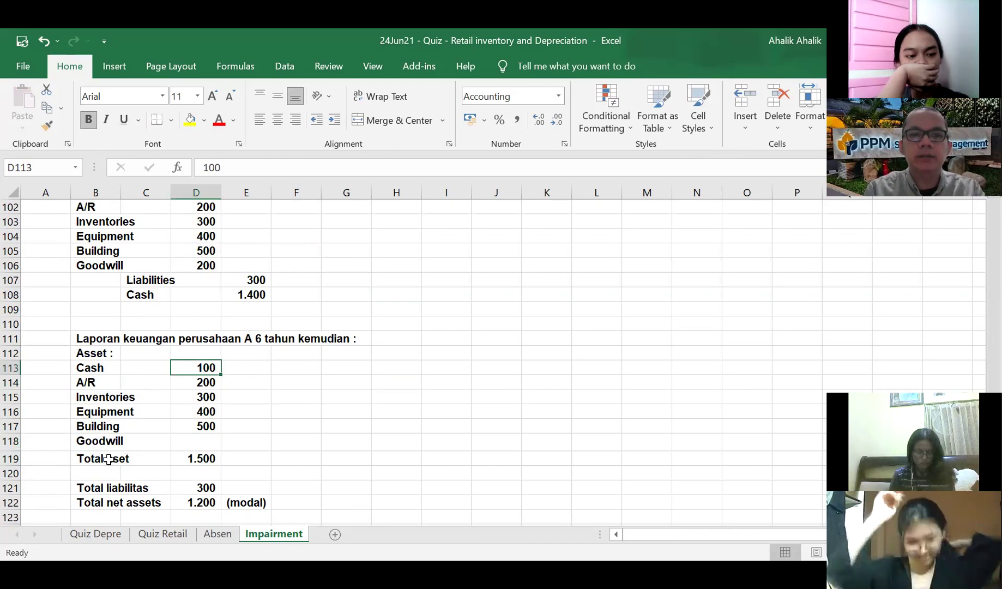
pyautogui.write('1000')
pyautogui.press('Return')
pyautogui.write('2000')
pyautogui.press('Return')
pyautogui.write('3000')
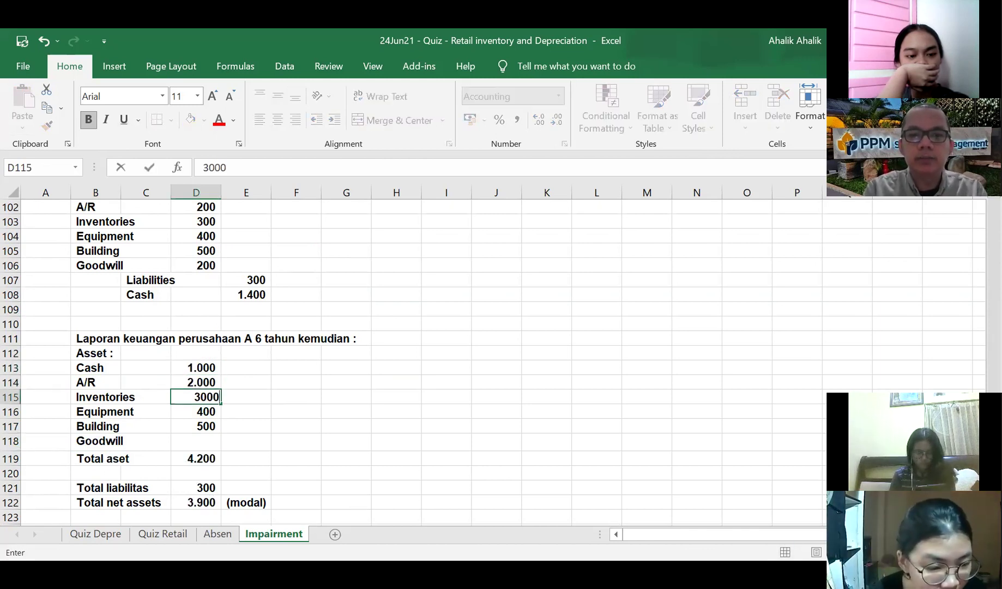
pyautogui.write('0')
pyautogui.press('BackSpace')
pyautogui.press('Return')
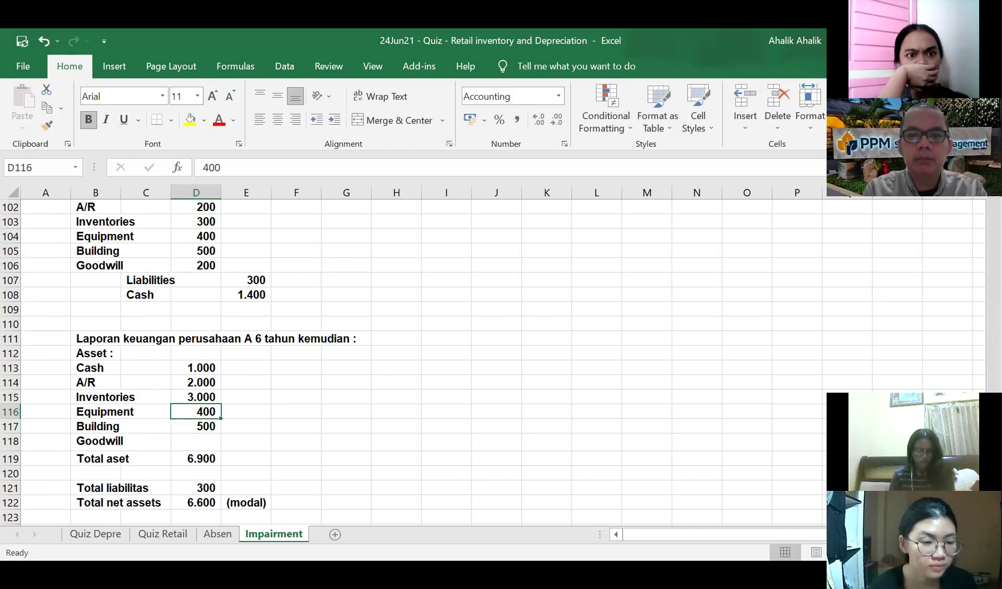
pyautogui.write('4000')
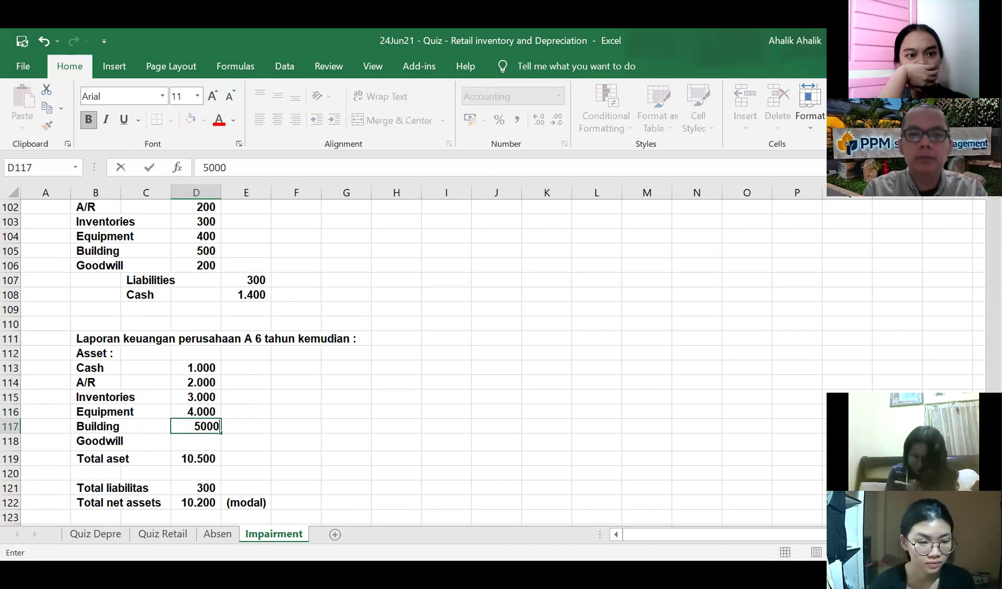
pyautogui.press('Return')
# - Link the report's Goodwill amount in D118 to the journal's goodwill in D106
pyautogui.write('=')
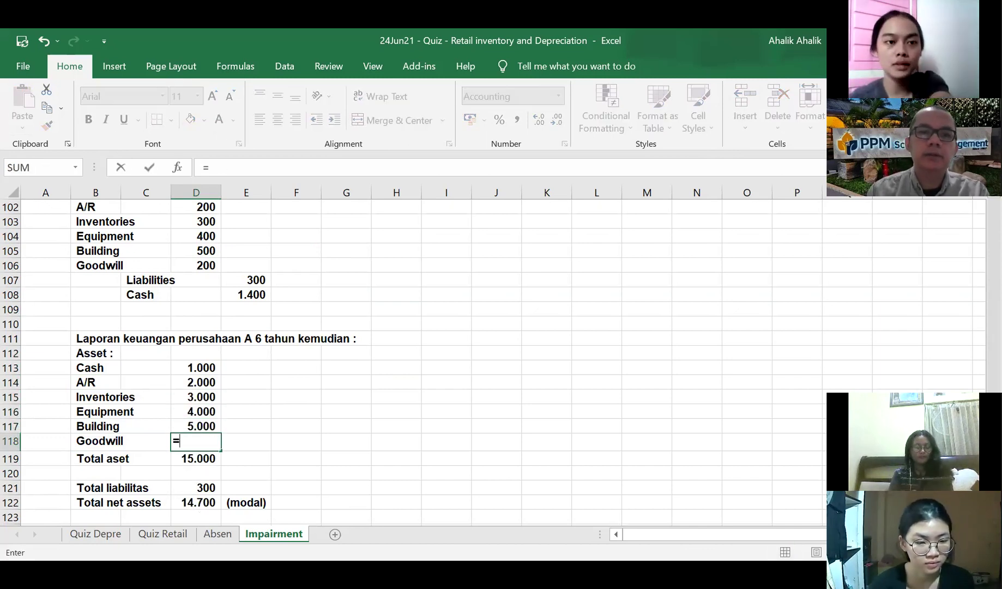
pyautogui.click(204, 265)
pyautogui.press('Return')
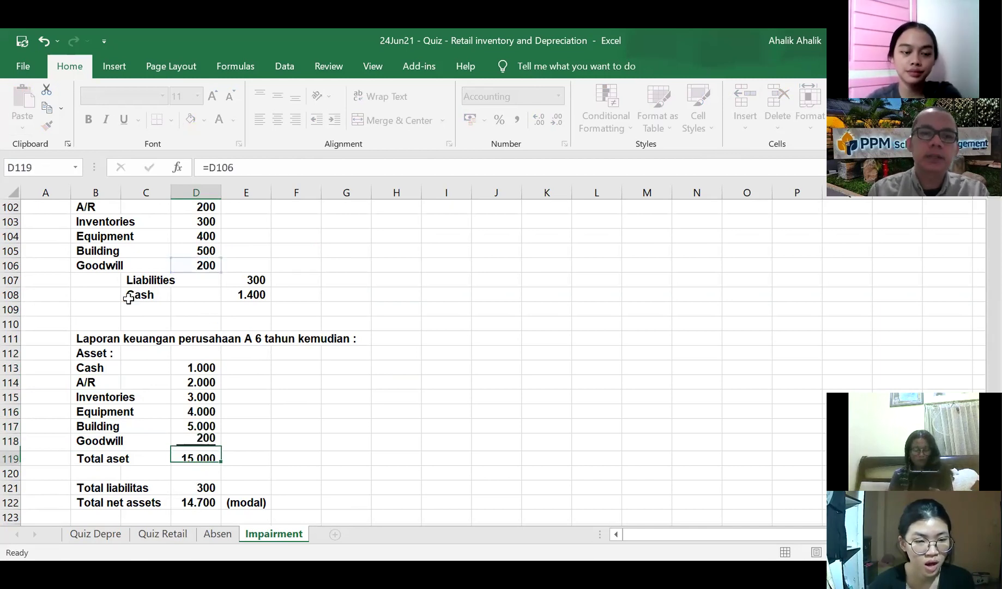
# - Recalculate Total aset in D119 with =SUM(D113:D118) so that it includes the goodwill
pyautogui.scroll(-1, 131, 303)
pyautogui.write('=')
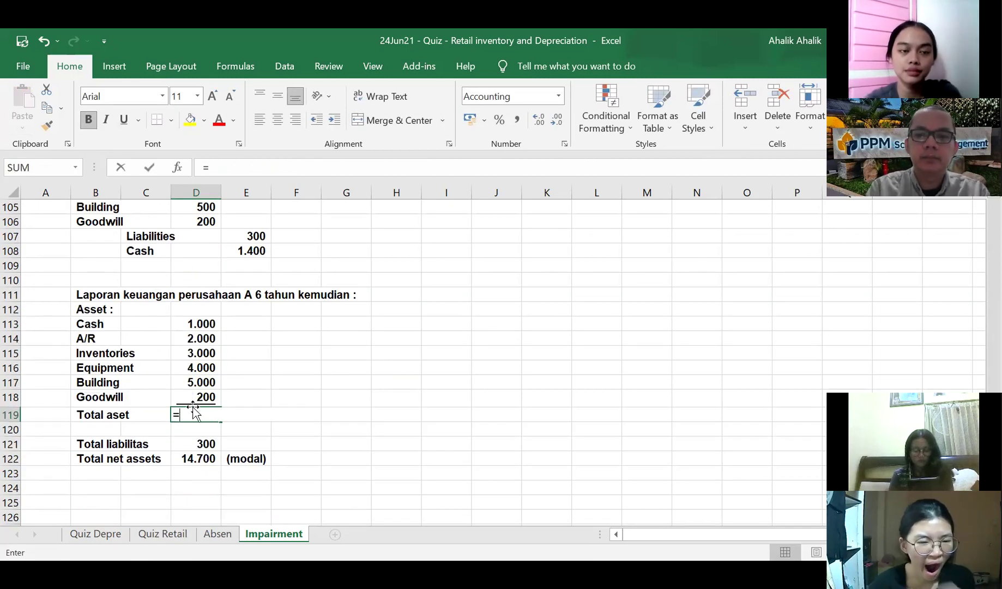
pyautogui.write('sum(')
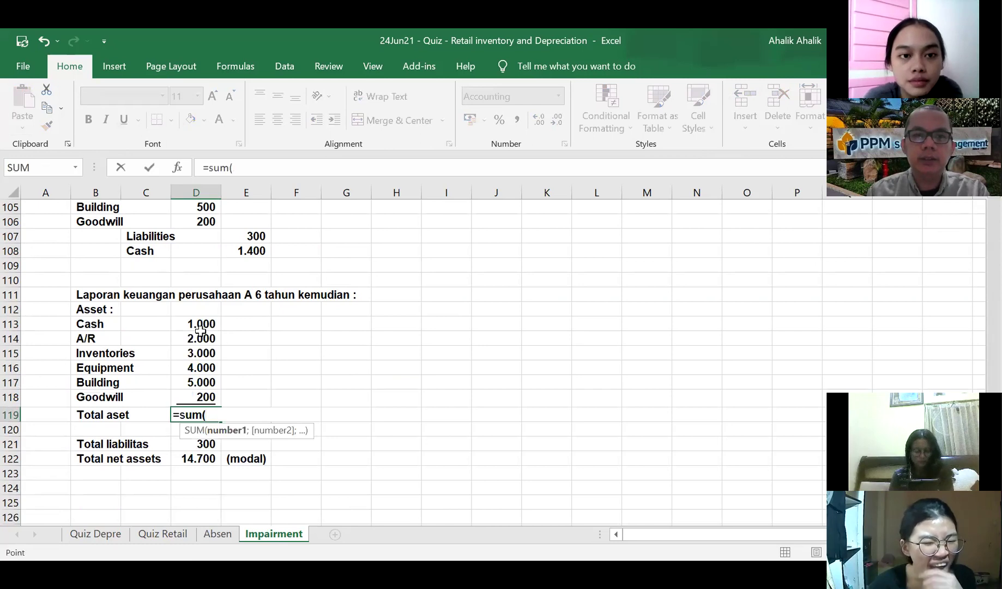
pyautogui.moveTo(196, 324); pyautogui.dragTo(201, 390)
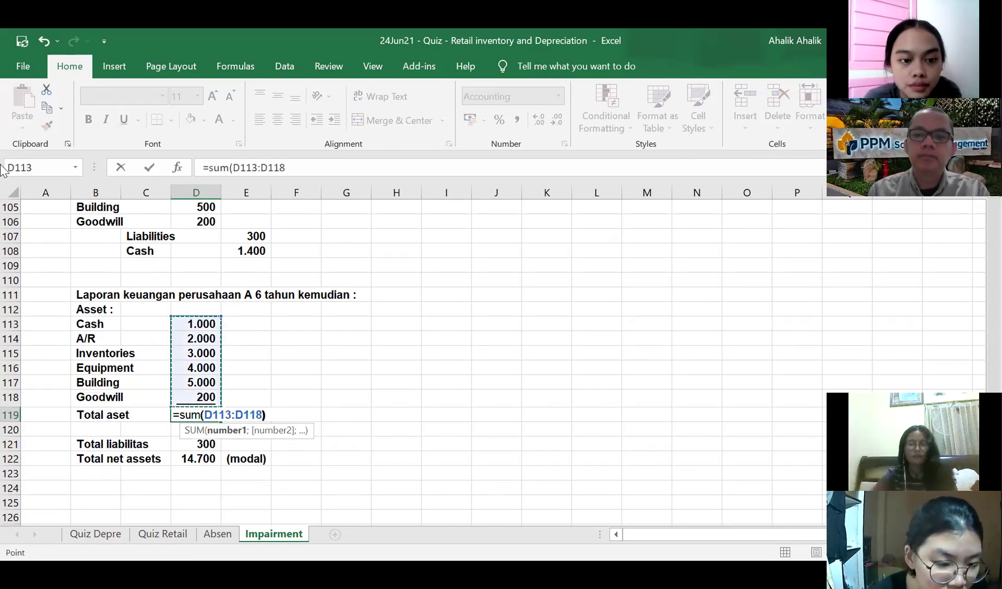
pyautogui.press('Return')
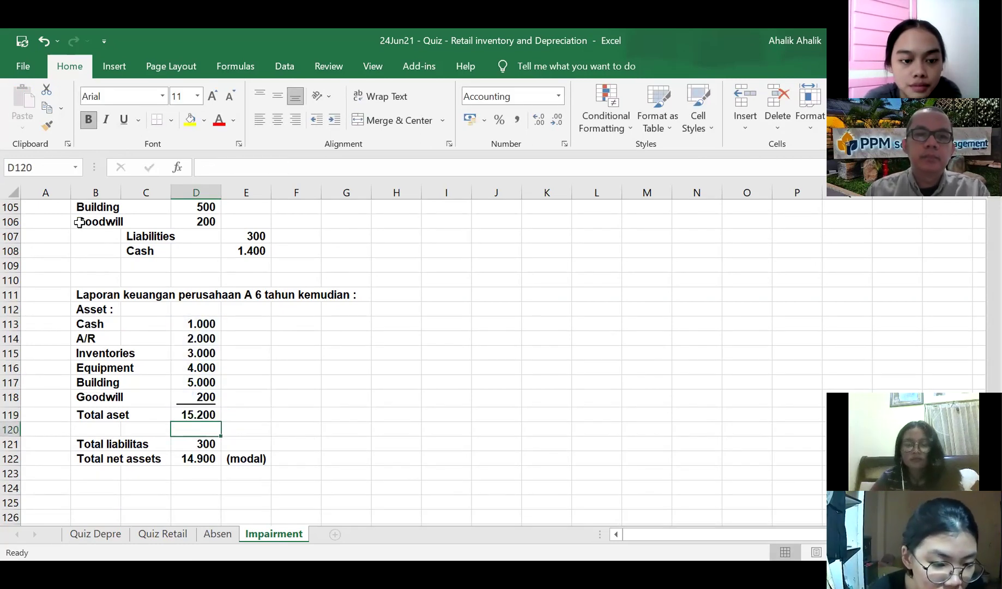
# - Set Total liabilitas in D121 to 15.000
pyautogui.click(205, 443)
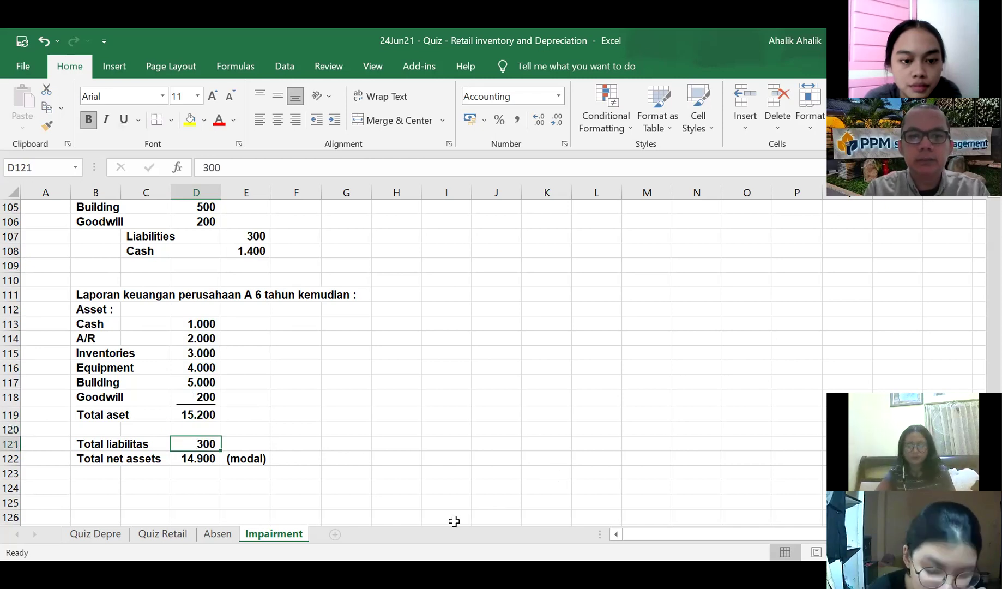
pyautogui.write('15.000')
pyautogui.press('Return')
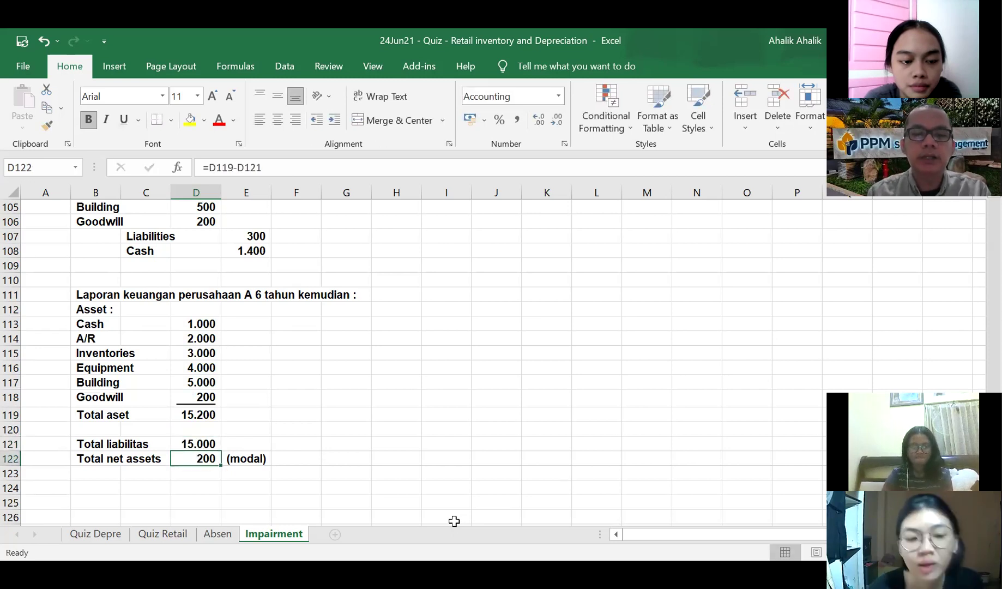
pyautogui.click(566, 399)
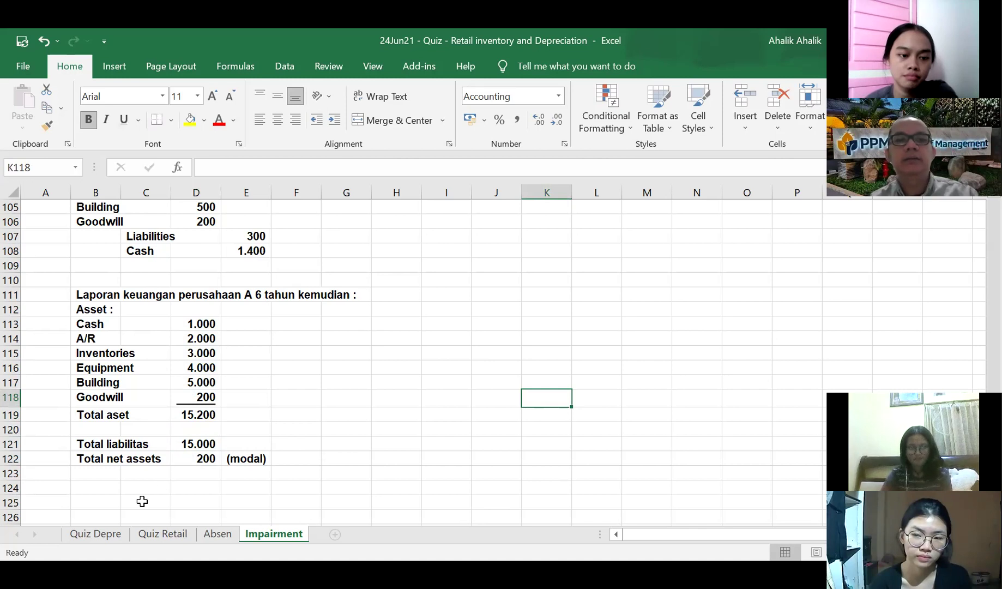
# - Enter the note "Selama 4 tahun terakhir perusahaan" in B124 below the net assets line
pyautogui.click(85, 487)
pyautogui.write('Selama ')
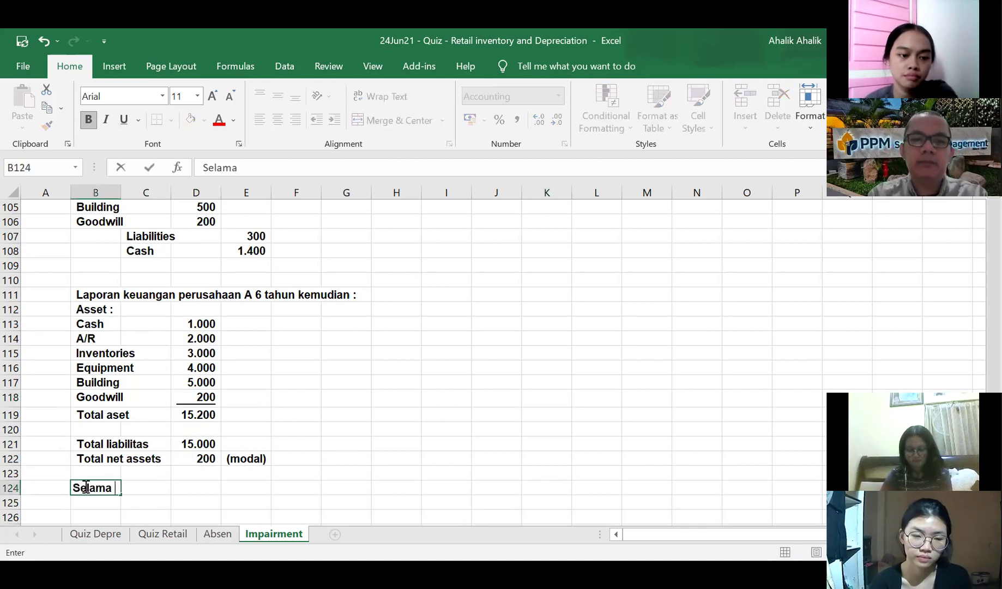
pyautogui.write('4 tahun terkah')
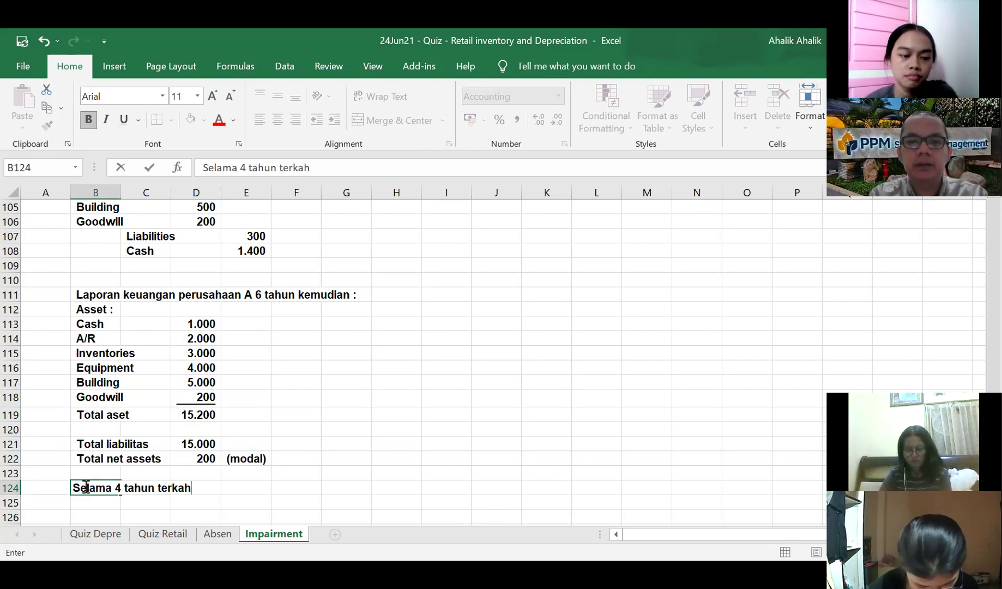
pyautogui.write('i')
pyautogui.press('BackSpace')
pyautogui.press('BackSpace')
pyautogui.press('BackSpace')
pyautogui.press('BackSpace')
pyautogui.write('a')
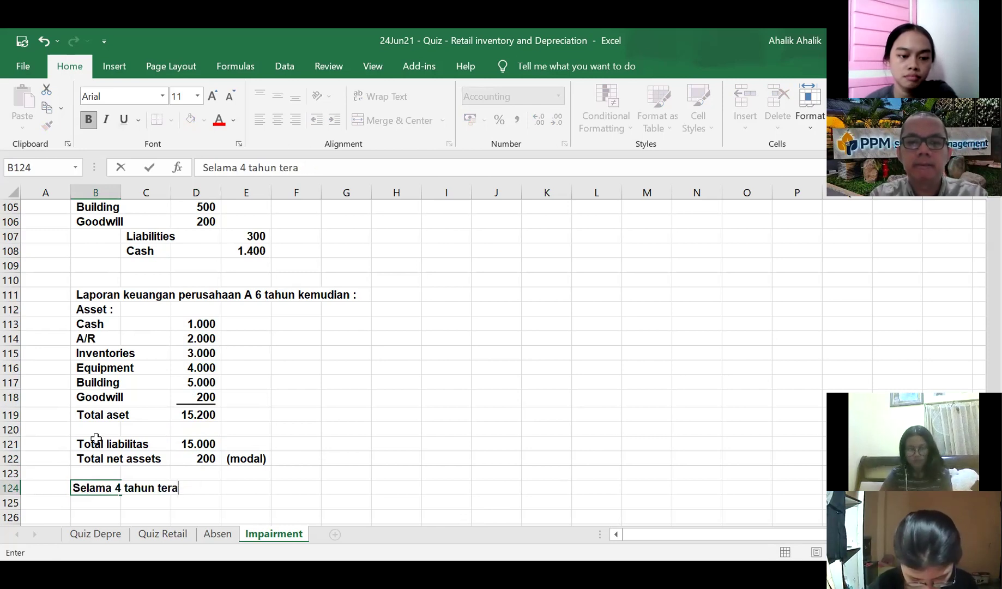
pyautogui.write('khir perusahaan')
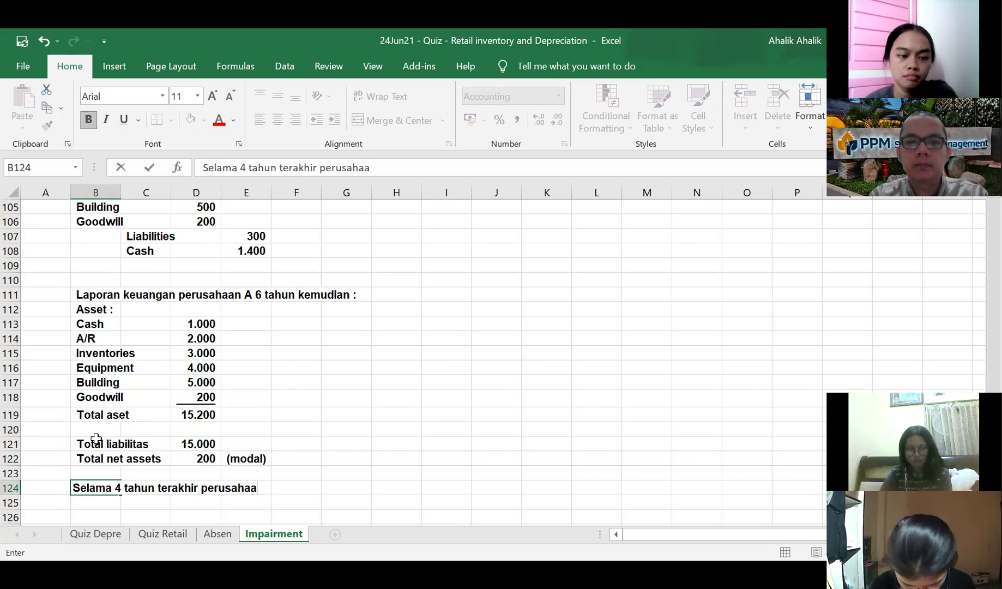
pyautogui.click(334, 402)
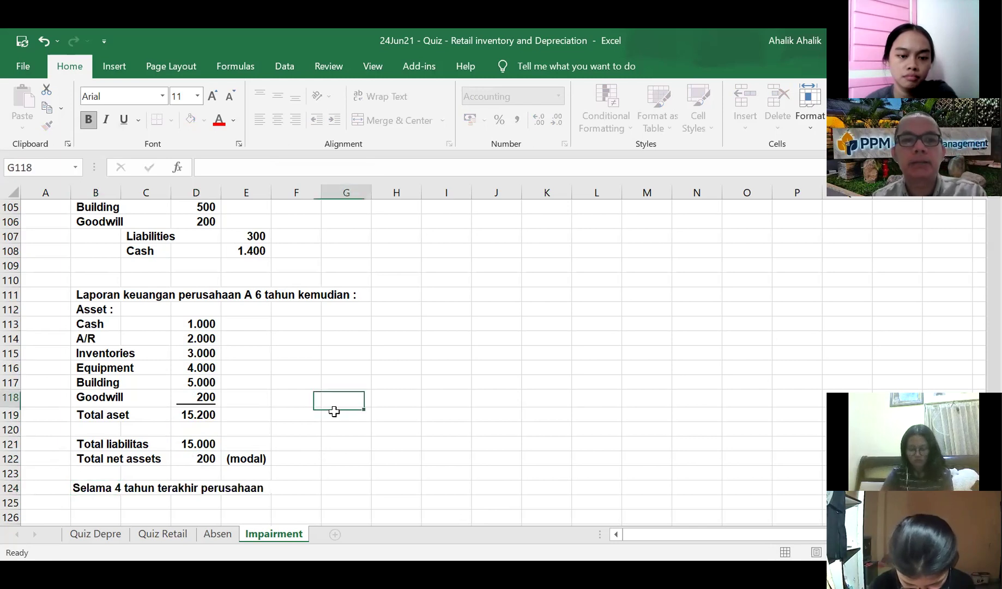
# - Set Total liabilitas in D121 to 15300
pyautogui.click(210, 439)
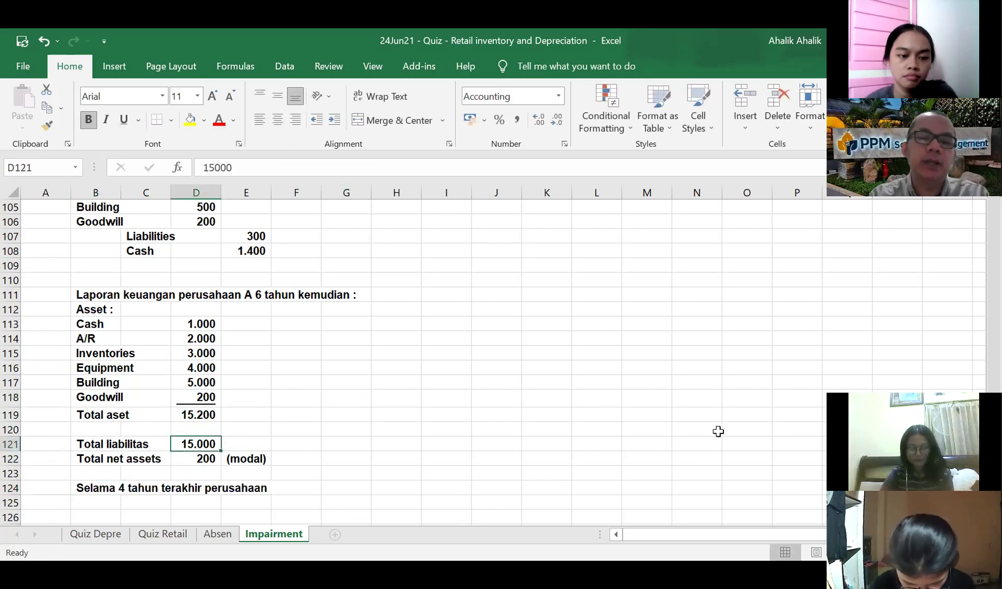
pyautogui.write('15300')
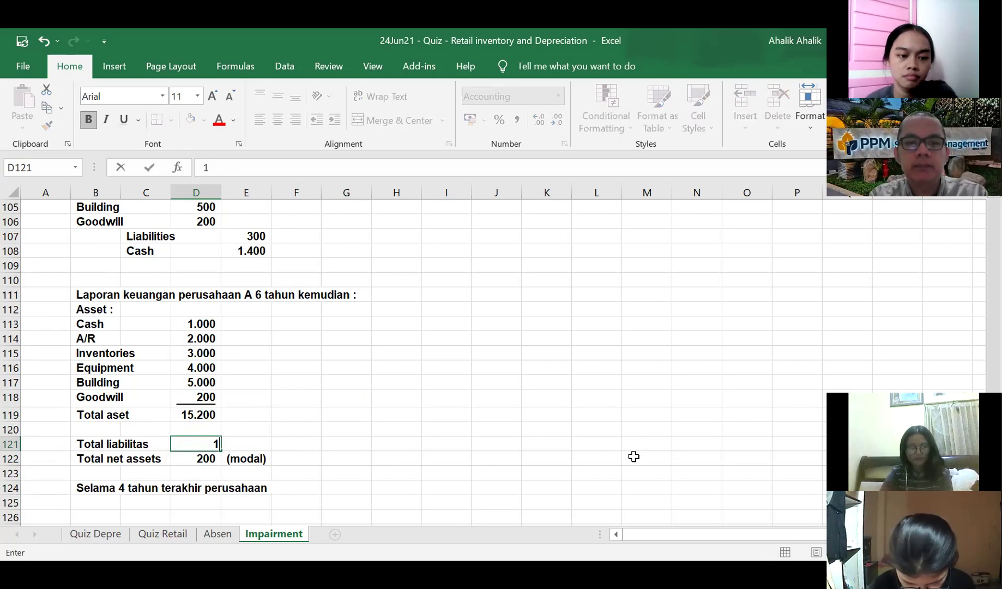
pyautogui.press('Return')
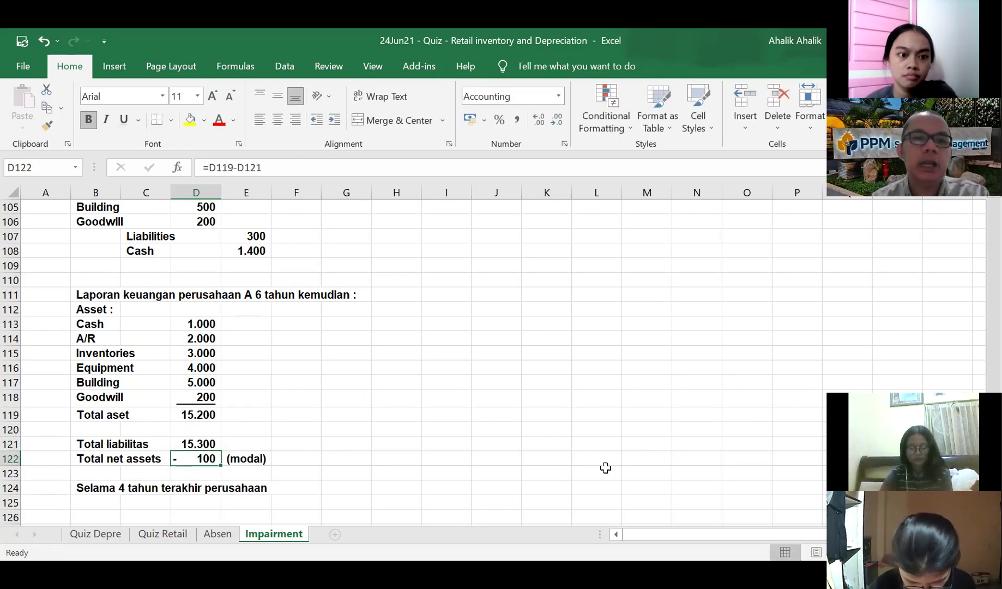
pyautogui.click(527, 372)
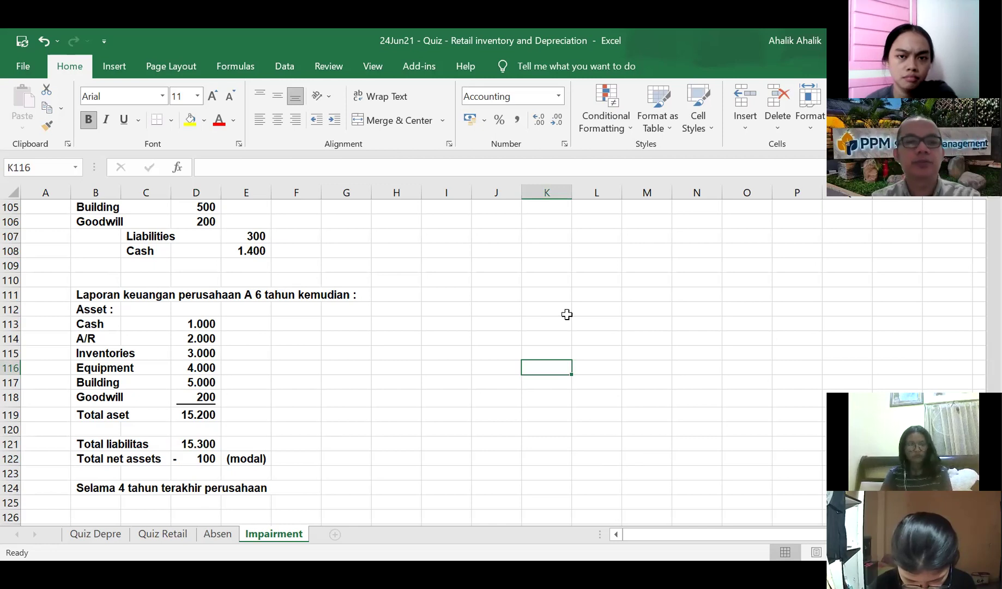
# - Extend the note in B124 with "mengalami kerugian terus menerus sehingga modal negatif."
pyautogui.click(107, 483)
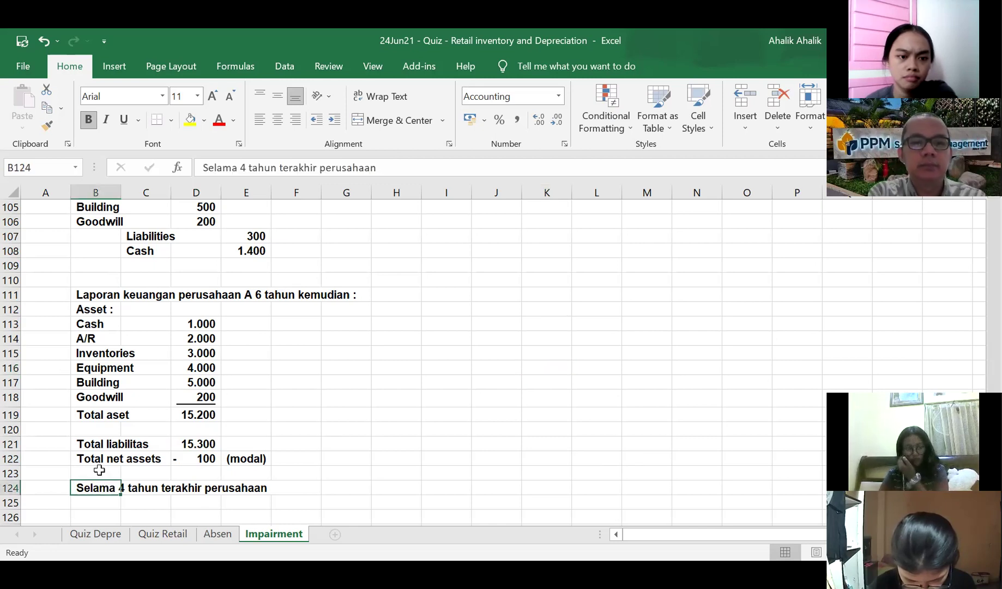
pyautogui.press('F2')
pyautogui.write('mengalami kerugian terus menerus sehingga')
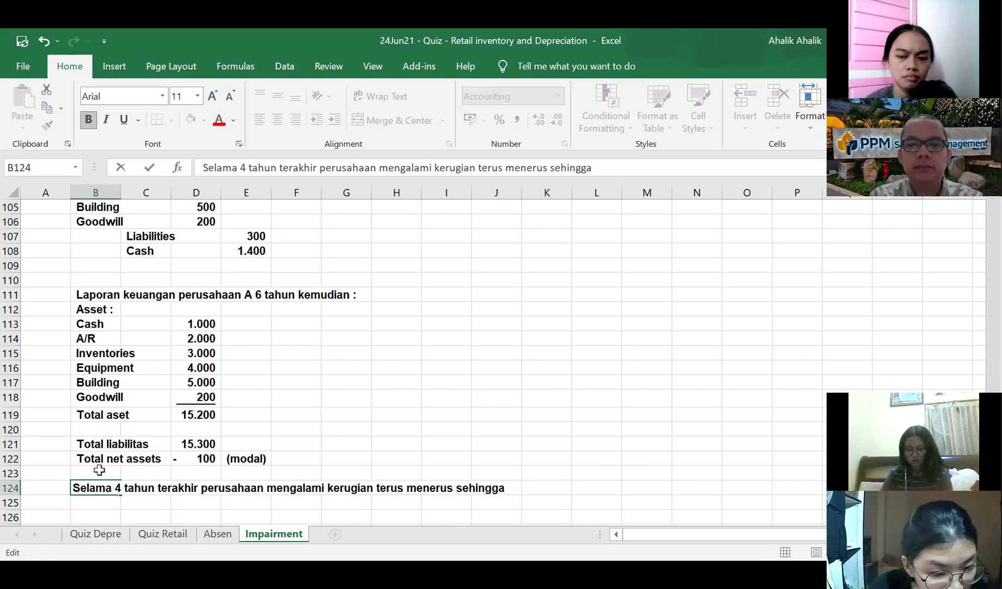
pyautogui.write('laba dit')
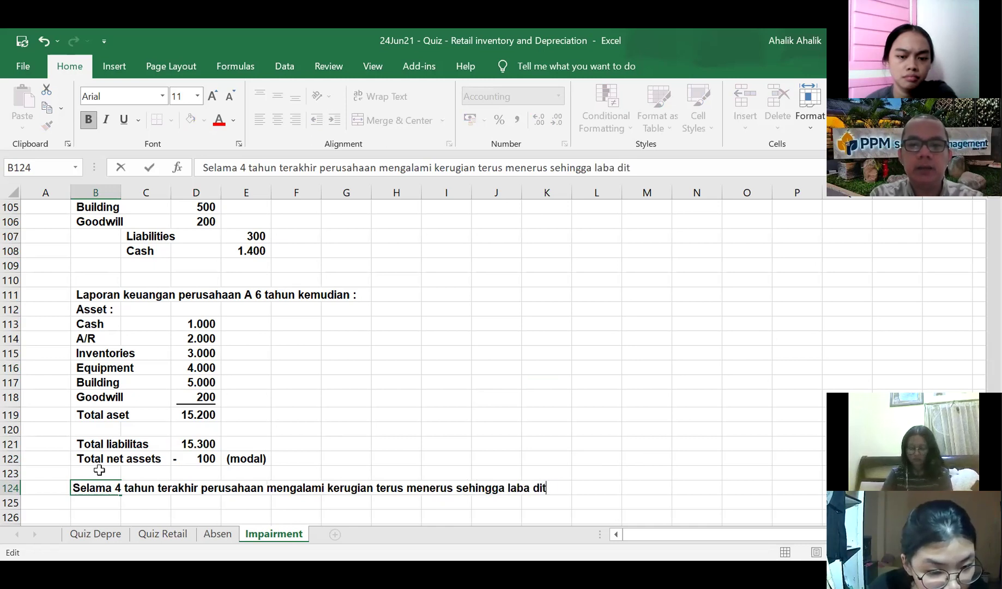
pyautogui.write('ahannya')
pyautogui.press('BackSpace')
pyautogui.press('BackSpace')
pyautogui.press('BackSpace')
pyautogui.press('BackSpace')
pyautogui.press('BackSpace')
pyautogui.press('BackSpace')
pyautogui.press('BackSpace')
pyautogui.press('BackSpace')
pyautogui.press('BackSpace')
pyautogui.press('BackSpace')
pyautogui.press('BackSpace')
pyautogui.press('BackSpace')
pyautogui.press('BackSpace')
pyautogui.press('BackSpace')
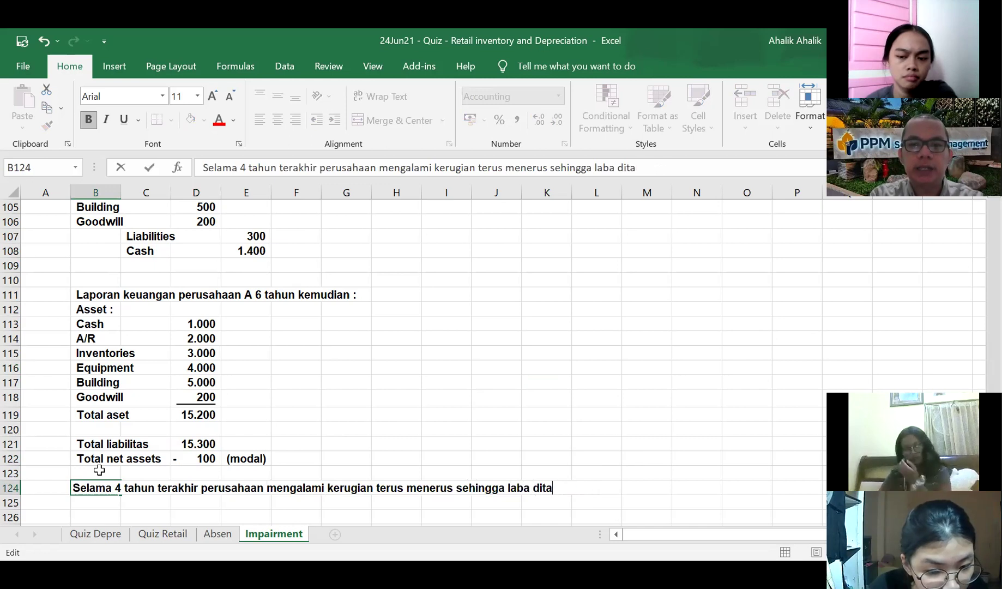
pyautogui.write('modal negatif.')
pyautogui.press('Return')
# - Enter the note "Total recoverable amount dari total asetnya sebesar $14.500." in B126
pyautogui.press('Return')
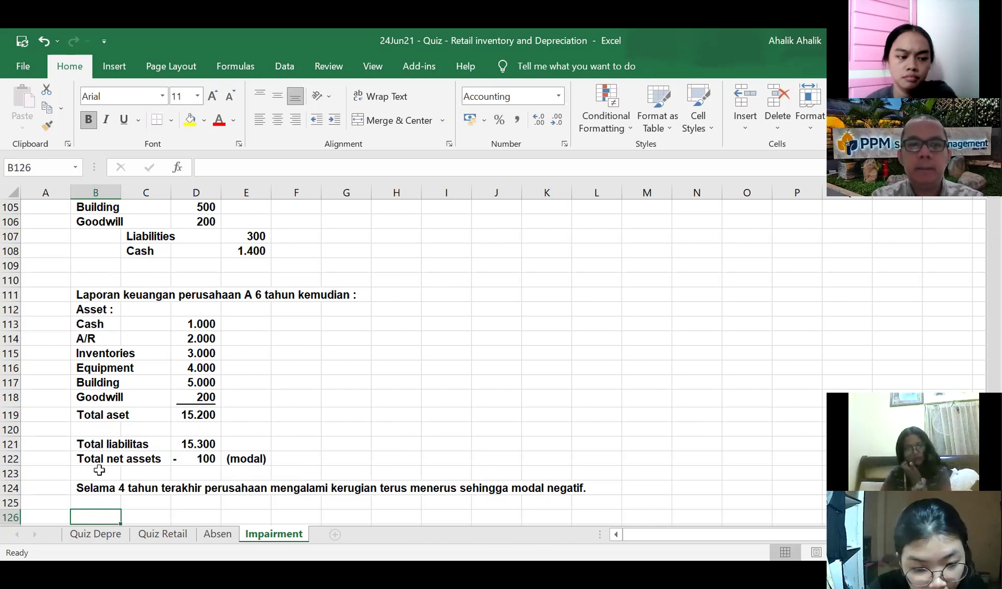
pyautogui.write('Total recoverable amoun')
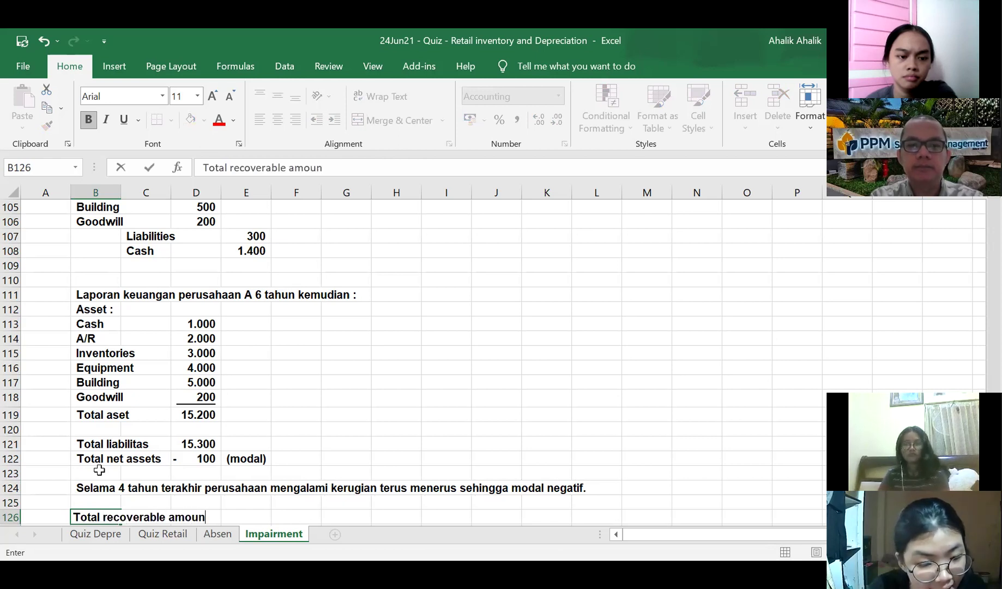
pyautogui.write('t dari ')
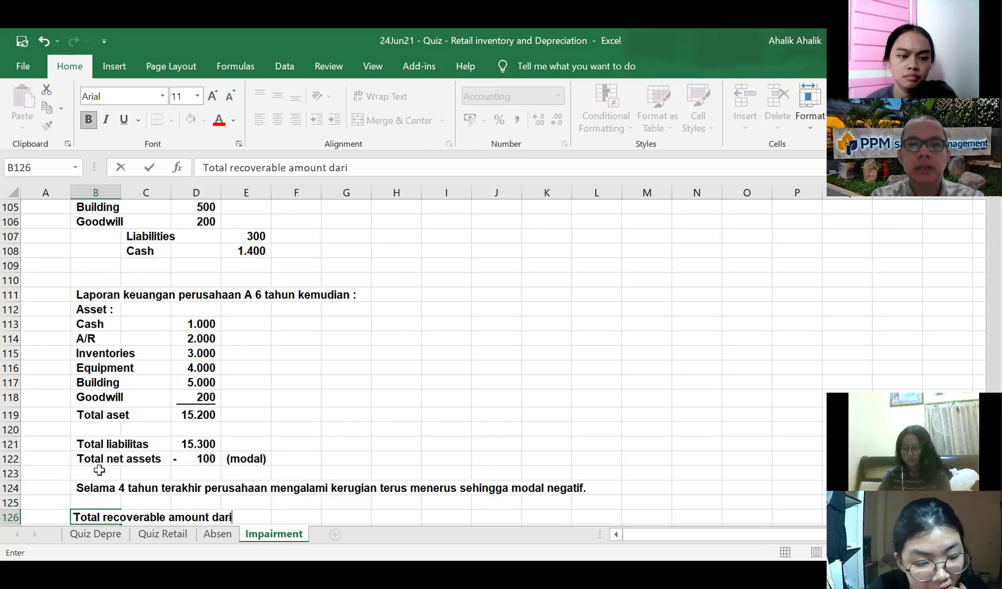
pyautogui.write('total asetnya sebesar $14.')
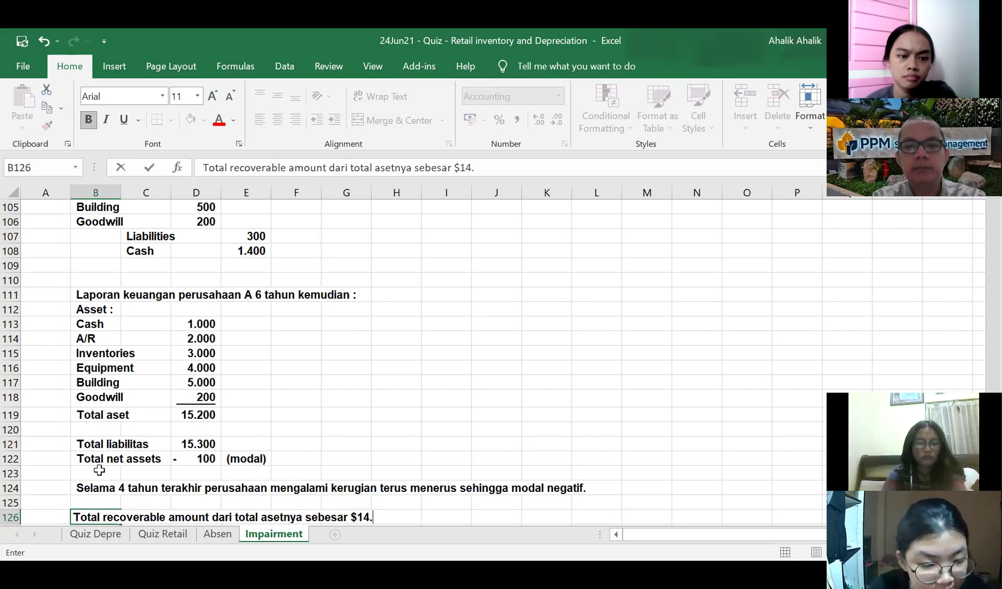
pyautogui.write('500')
pyautogui.press('Return')
pyautogui.press('Return')
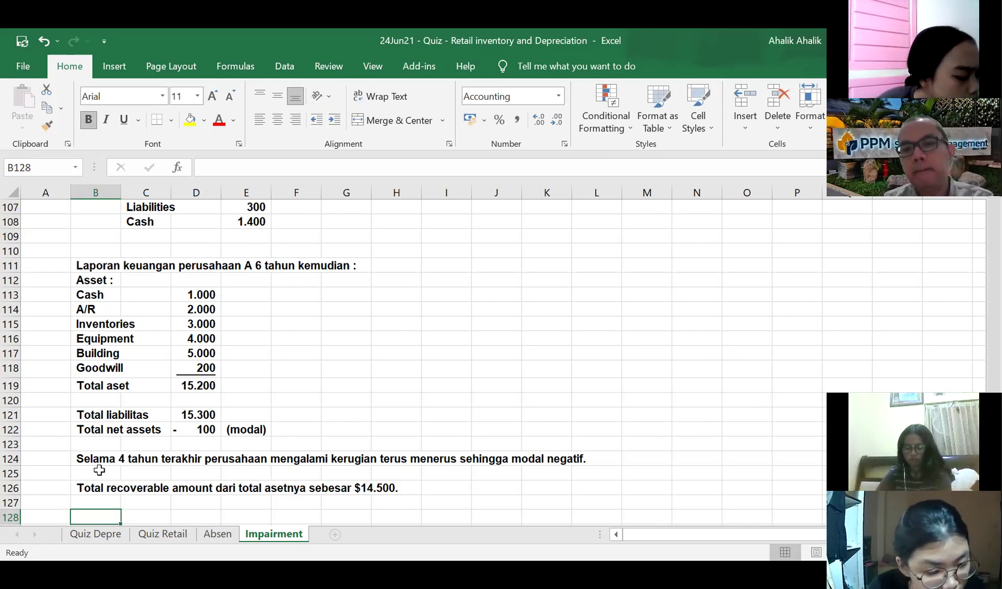
pyautogui.scroll(-1, 500, 336)
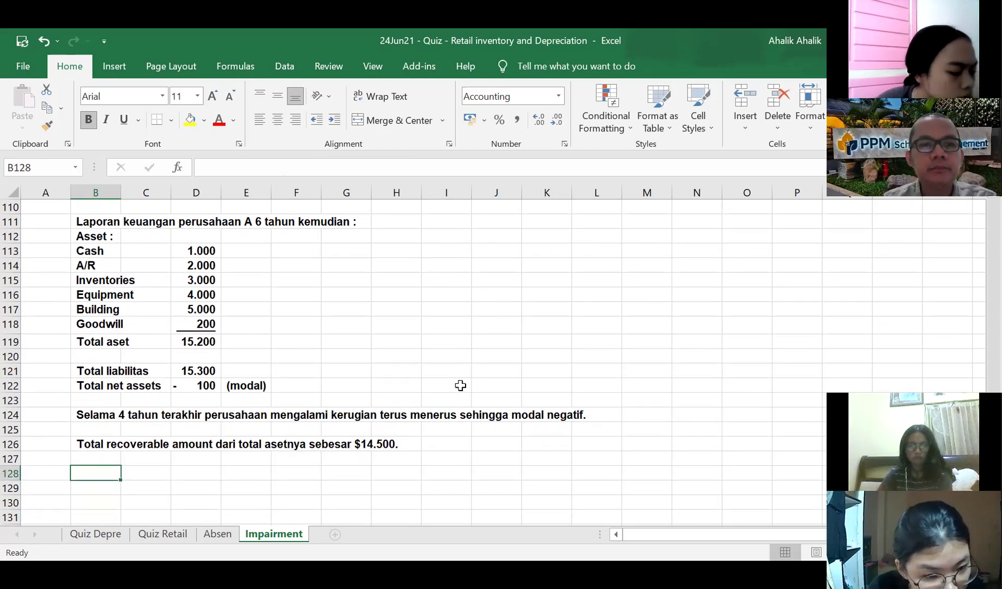
pyautogui.scroll(2, 342, 402)
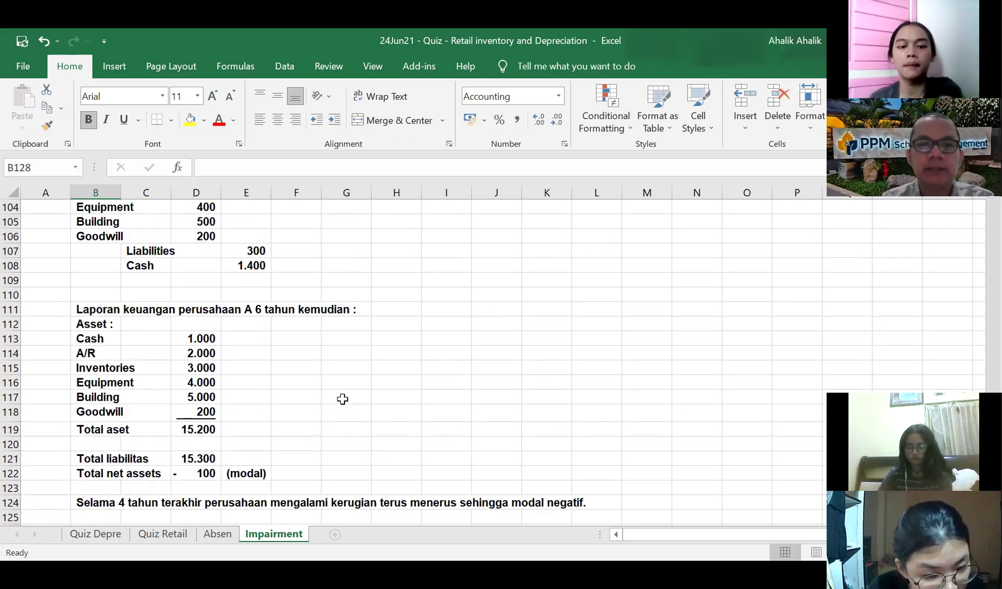
pyautogui.scroll(-2, 330, 415)
pyautogui.scroll(-1, 329, 415)
pyautogui.click(494, 313)
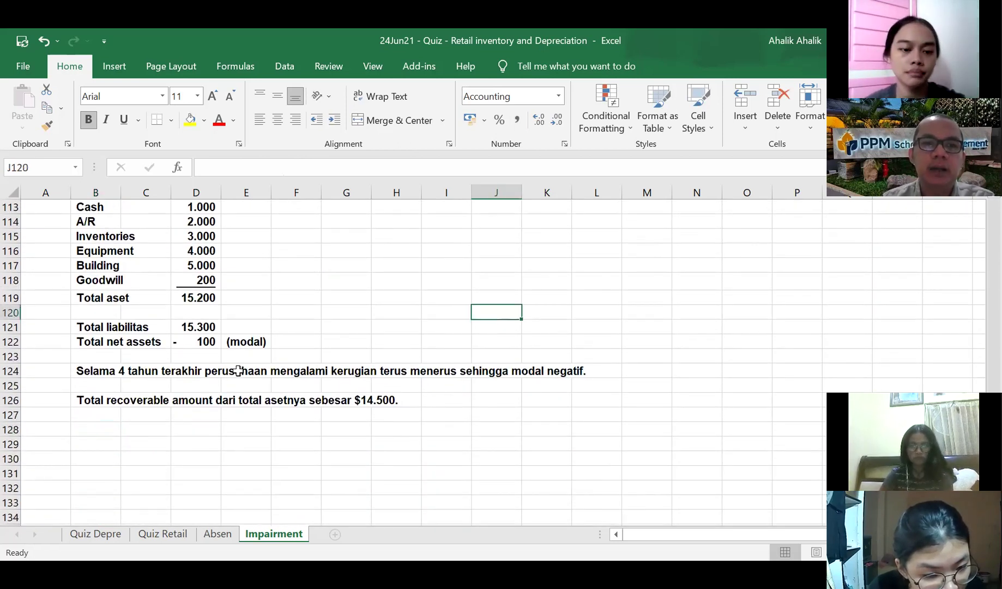
pyautogui.click(89, 296)
pyautogui.click(175, 298)
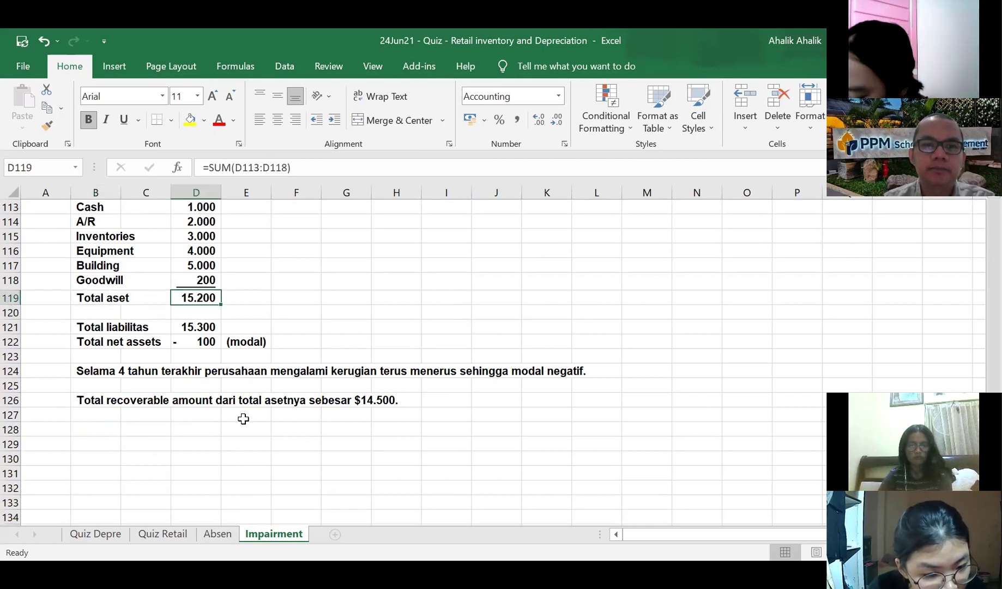
# - Start the impairment calculation with the label "Total recoverable amount" in B129 and 14500 in E129
pyautogui.click(80, 441)
pyautogui.write('T')
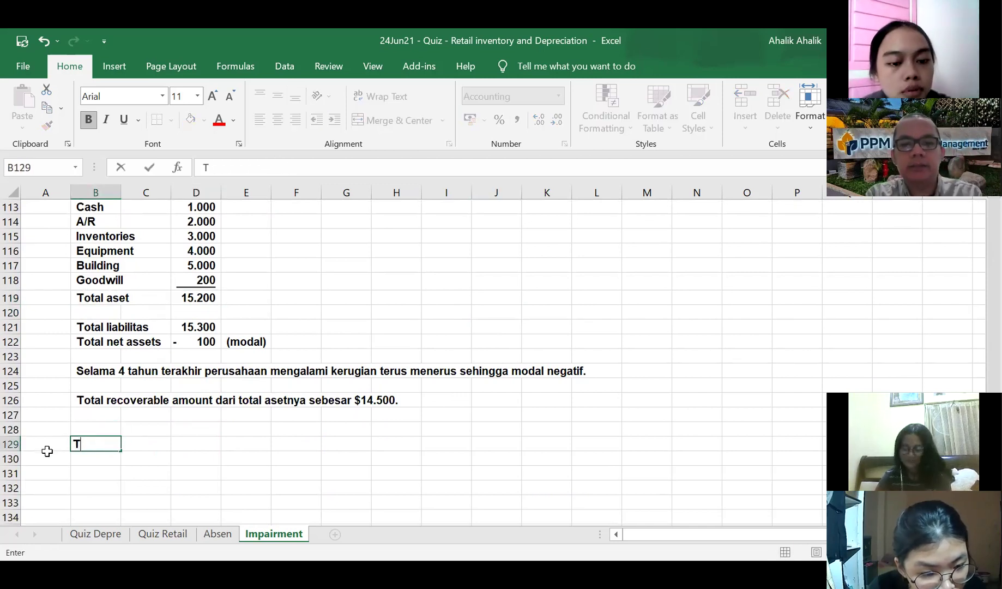
pyautogui.write('otal aset')
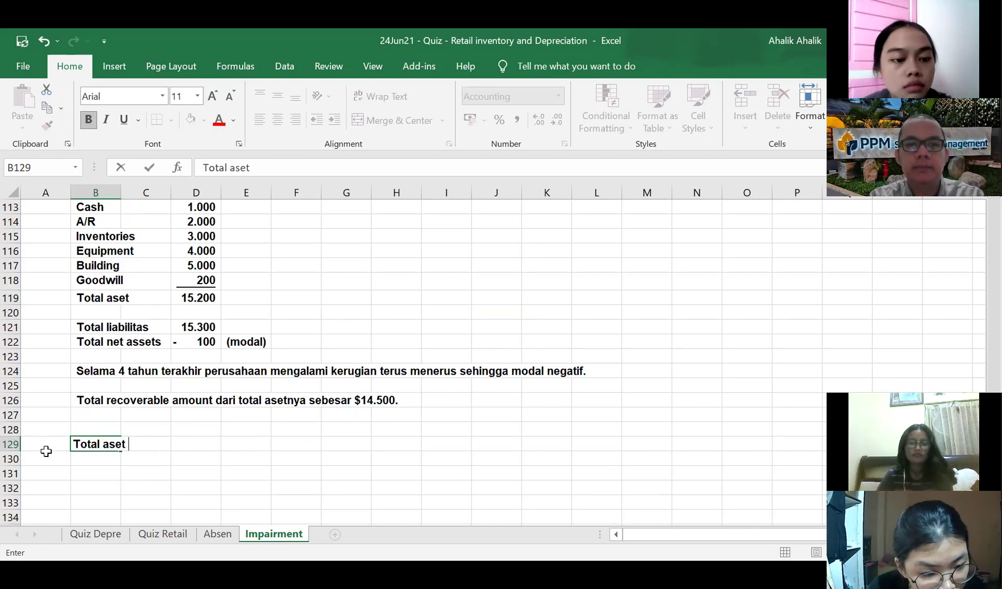
pyautogui.press('BackSpace')
pyautogui.press('BackSpace')
pyautogui.press('BackSpace')
pyautogui.press('BackSpace')
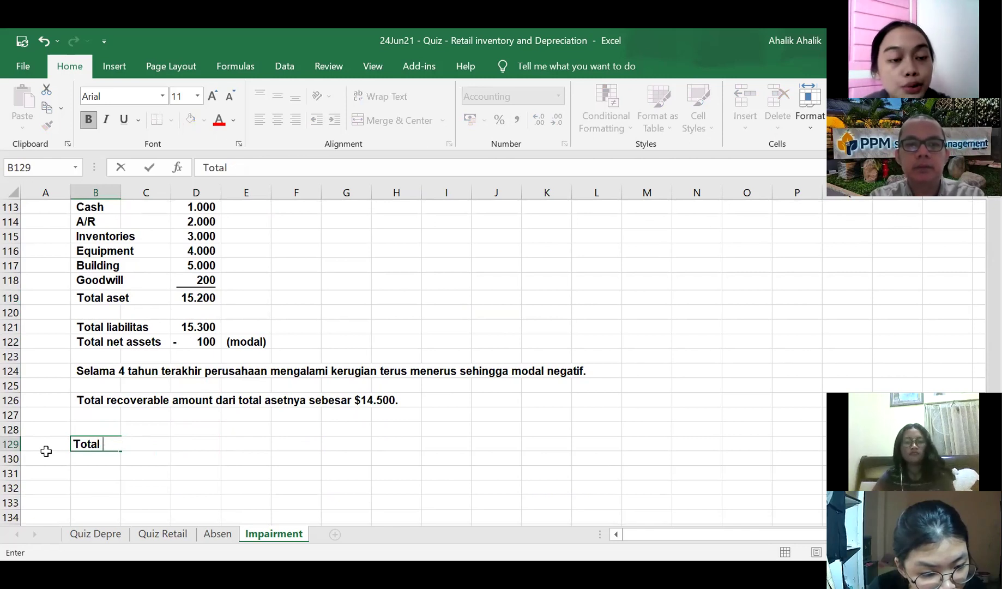
pyautogui.press('BackSpace')
pyautogui.press('BackSpace')
pyautogui.press('BackSpace')
pyautogui.press('BackSpace')
pyautogui.press('BackSpace')
pyautogui.write('Total recoverable mount')
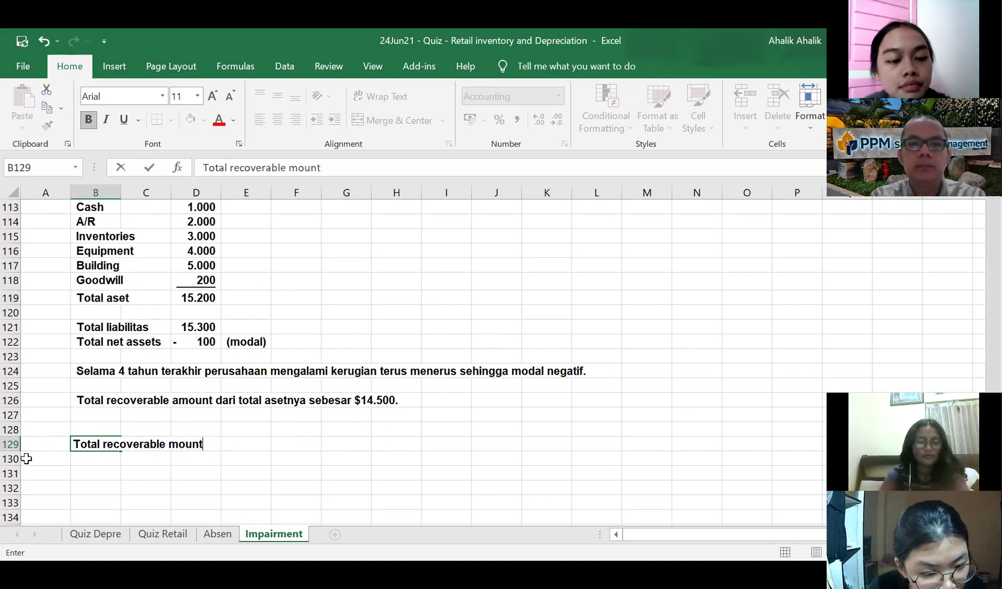
pyautogui.press('BackSpace')
pyautogui.press('BackSpace')
pyautogui.press('BackSpace')
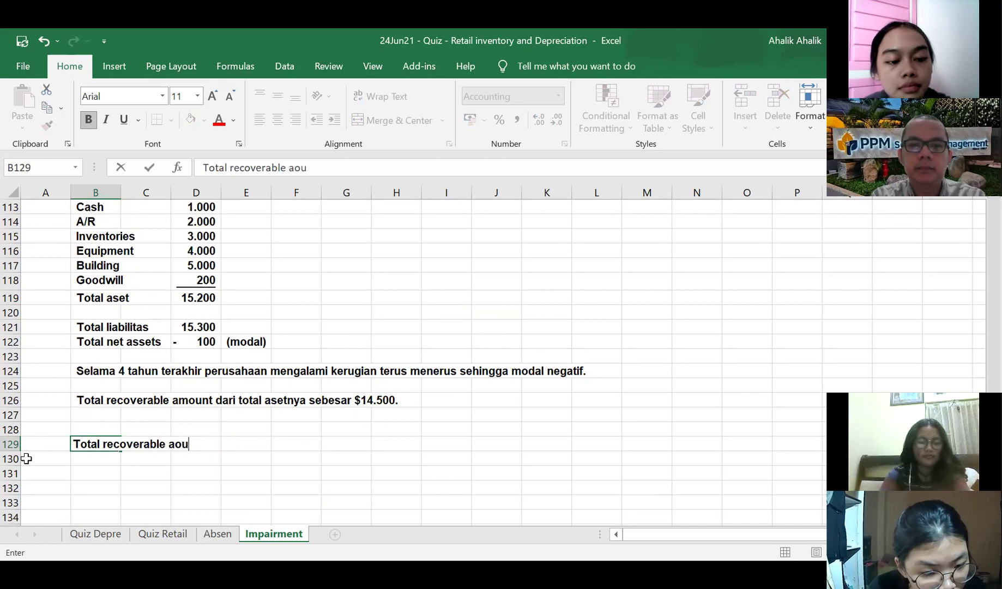
pyautogui.write('n')
pyautogui.press('BackSpace')
pyautogui.press('BackSpace')
pyautogui.press('BackSpace')
pyautogui.write('m')
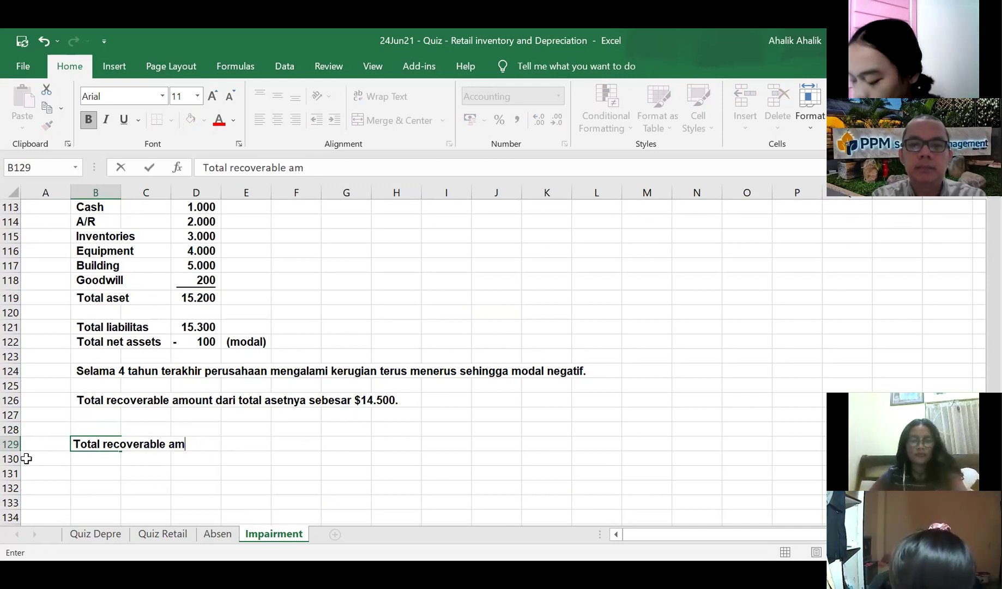
pyautogui.write('ount')
pyautogui.press('Right')
pyautogui.press('Right')
pyautogui.press('Right')
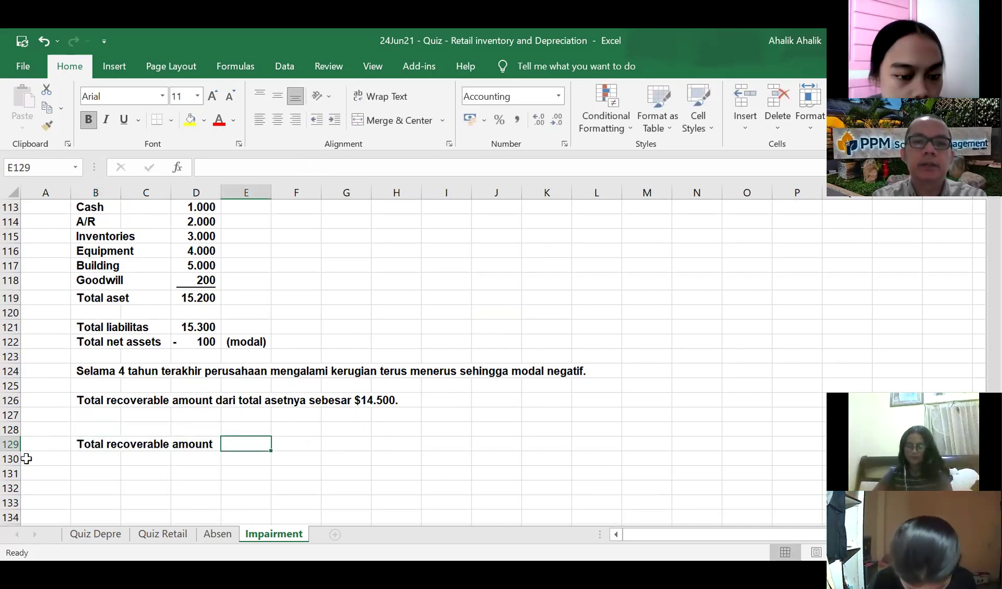
pyautogui.write('14500')
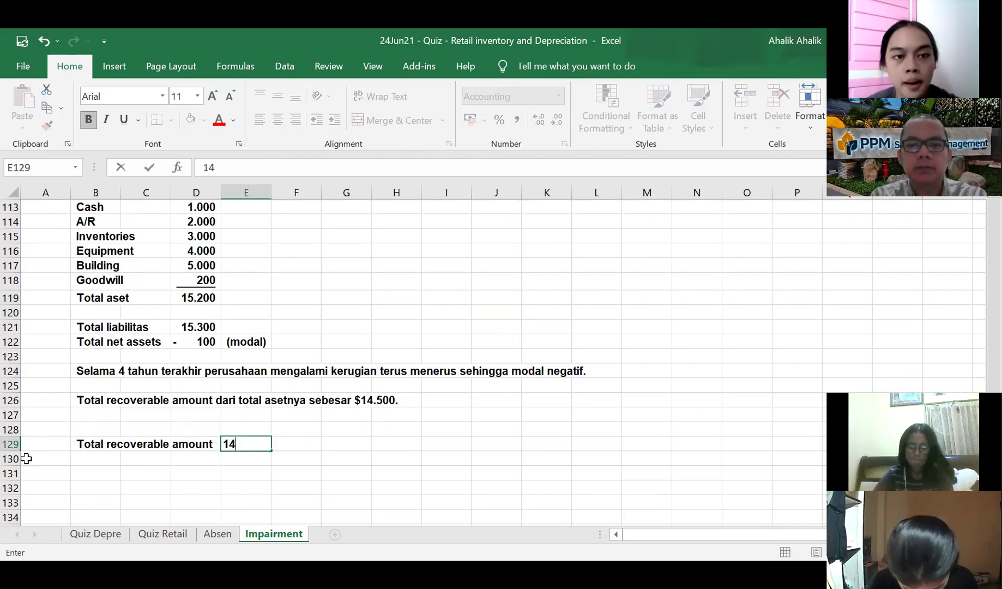
pyautogui.press('Return')
# - Add "Total aset" in B130, link E130 to the report's total with =D119, and underline that amount
pyautogui.press('Left')
pyautogui.press('Left')
pyautogui.press('Left')
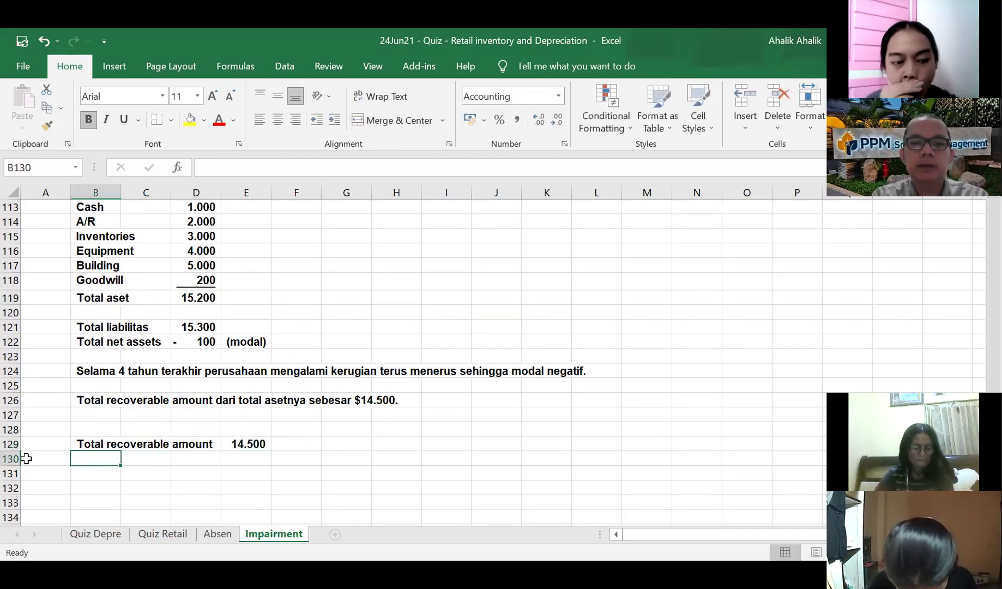
pyautogui.write('Total aset')
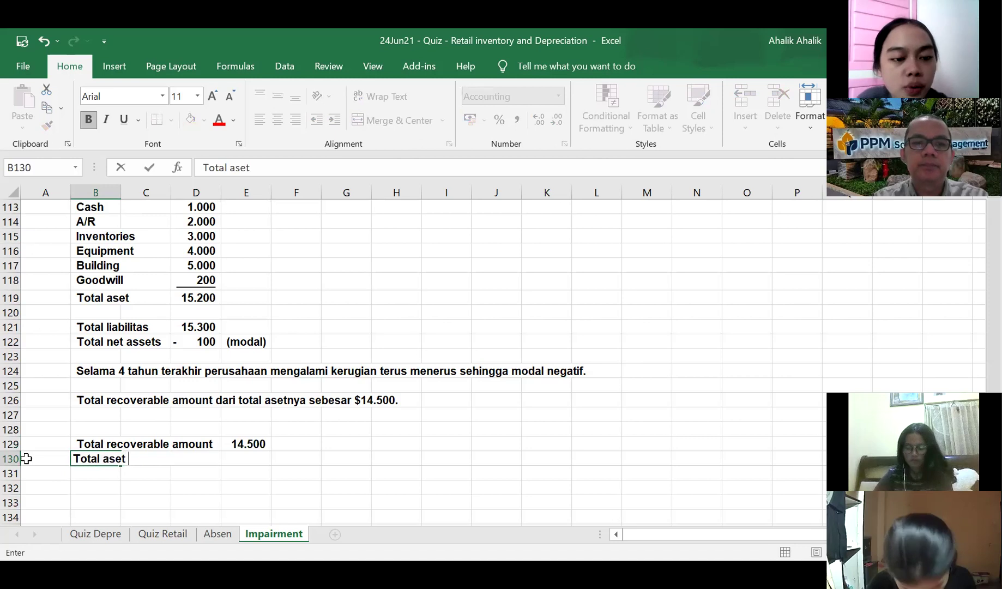
pyautogui.press('Right')
pyautogui.press('Right')
pyautogui.press('Right')
pyautogui.write('=')
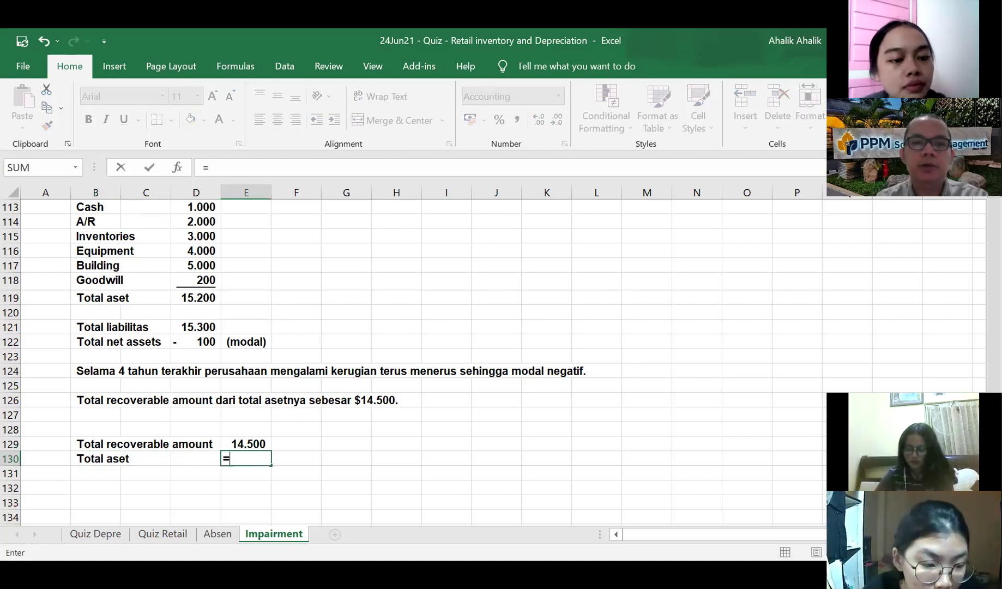
pyautogui.click(206, 301)
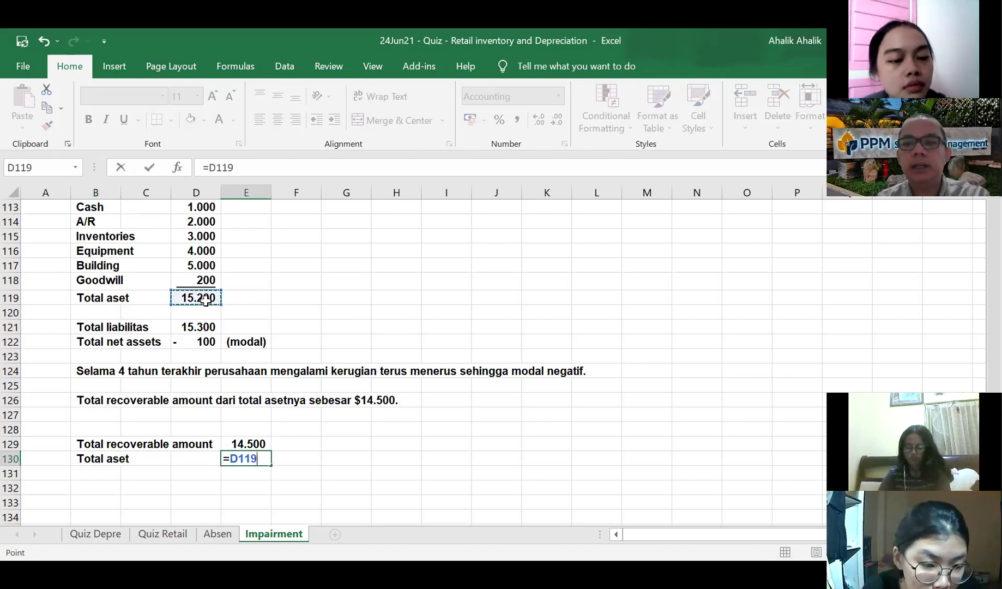
pyautogui.press('Return')
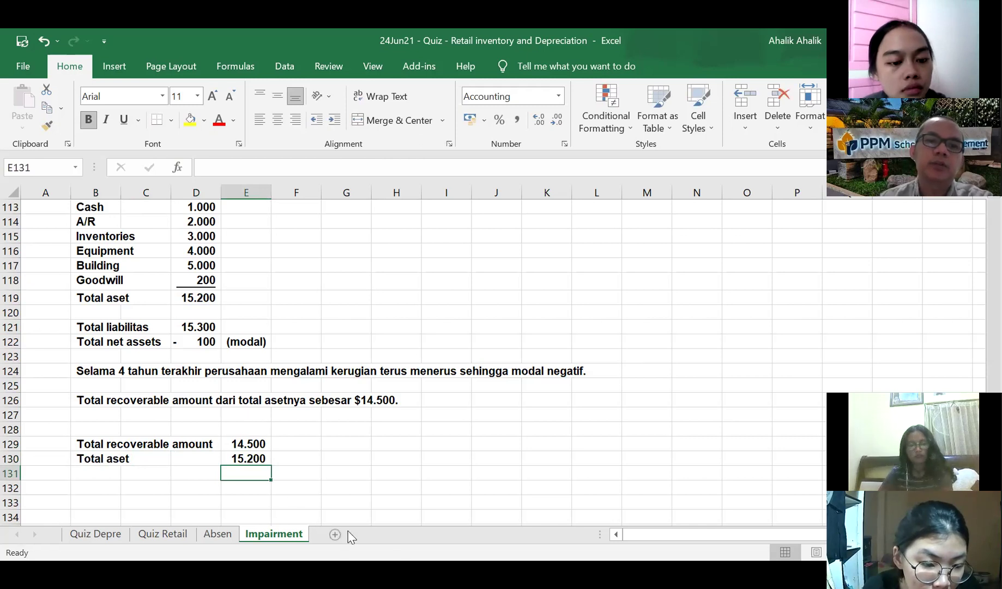
pyautogui.click(262, 458)
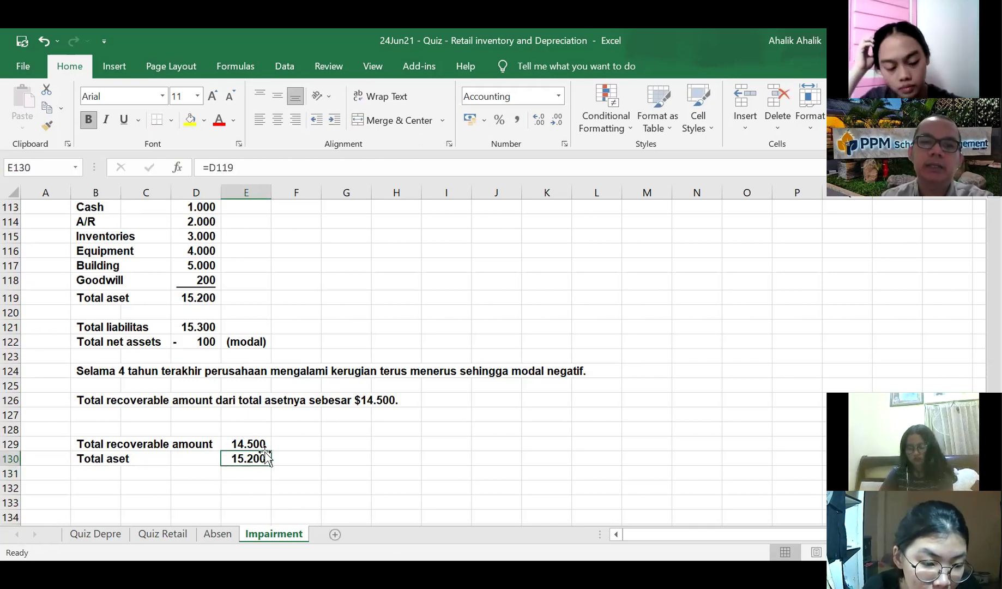
pyautogui.click(124, 120)
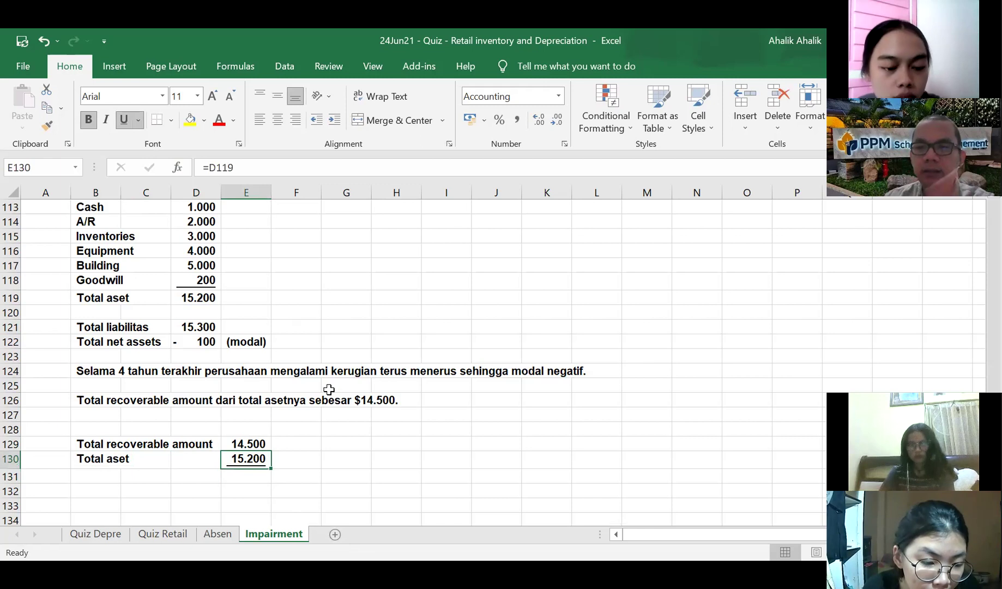
# - Label B131 "Impairment" and calculate it in E131 with =E129-E130
pyautogui.click(87, 476)
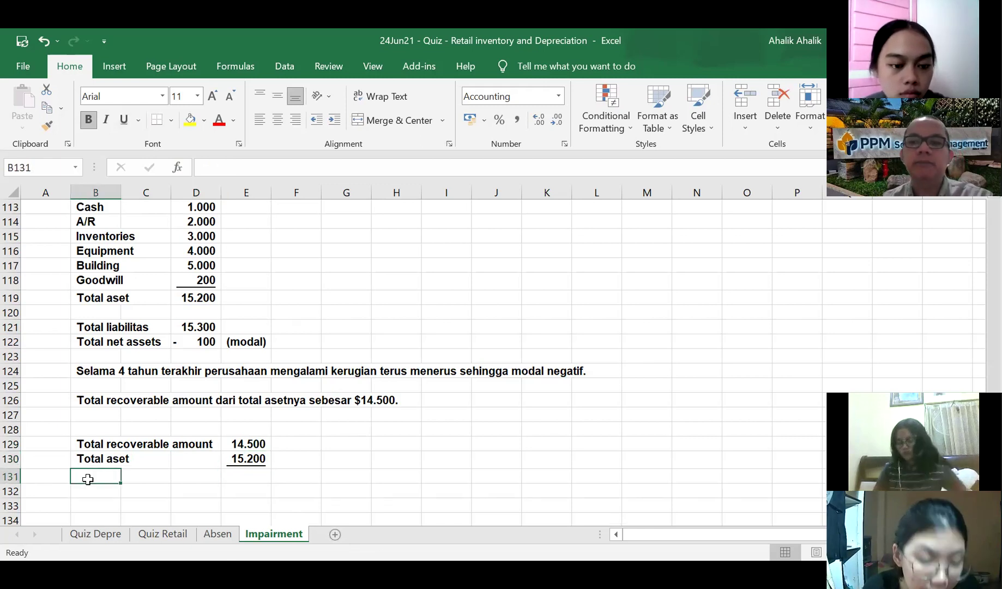
pyautogui.write('Impairment')
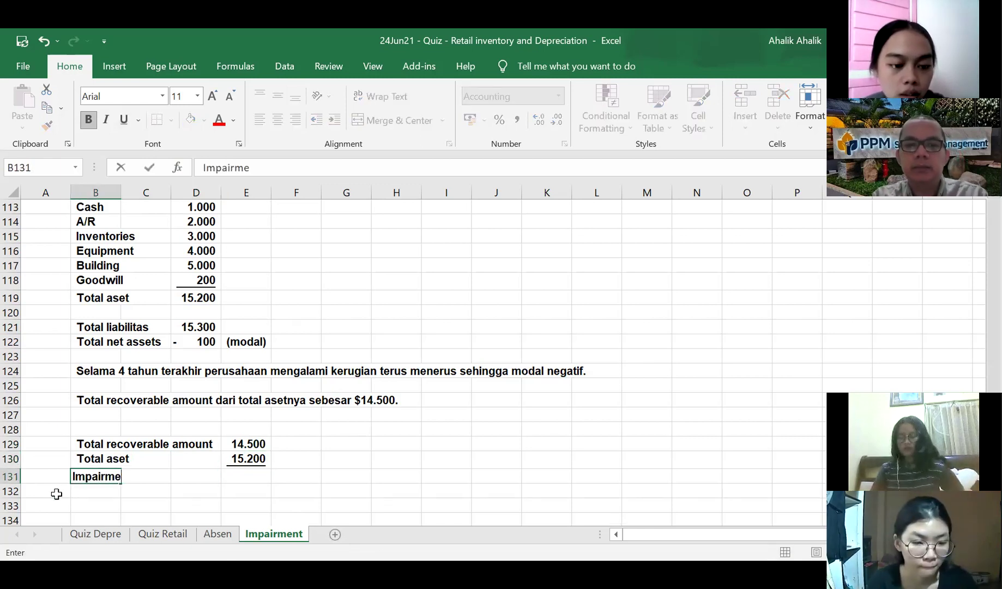
pyautogui.press('Tab')
pyautogui.press('Tab')
pyautogui.press('Tab')
pyautogui.write('=')
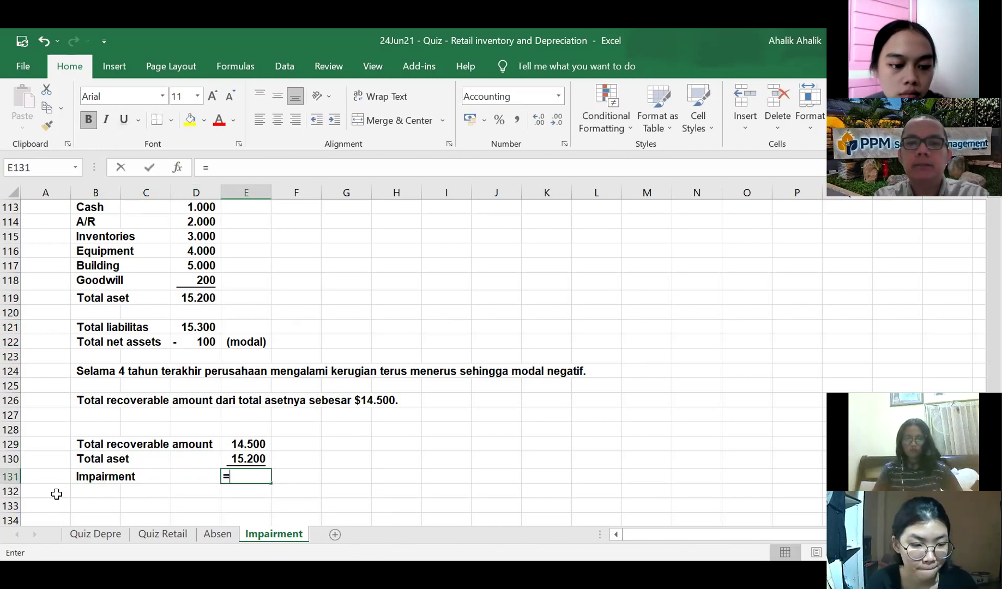
pyautogui.click(243, 445)
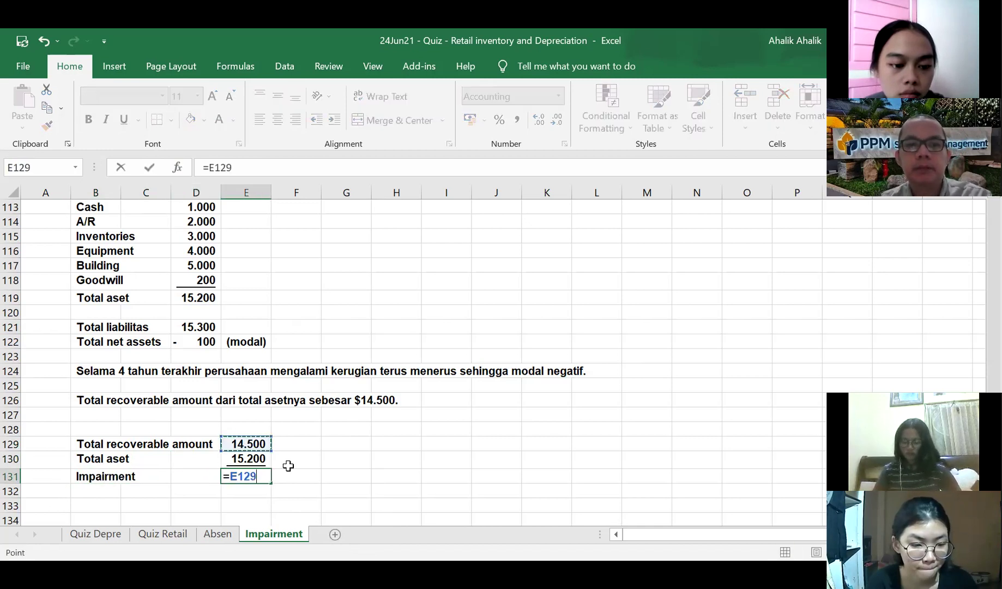
pyautogui.write('-')
pyautogui.click(251, 458)
pyautogui.press('Return')
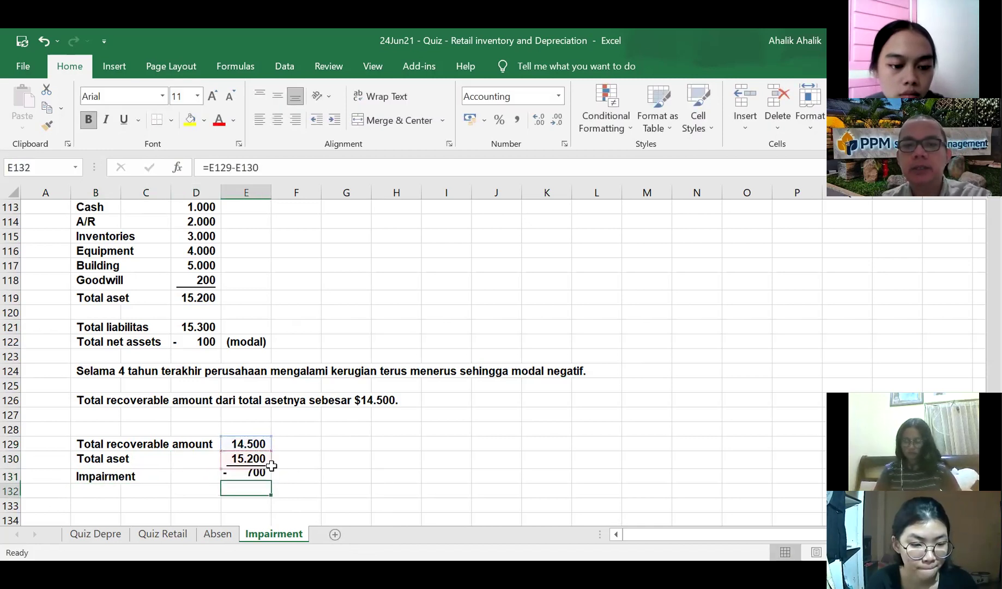
pyautogui.click(408, 477)
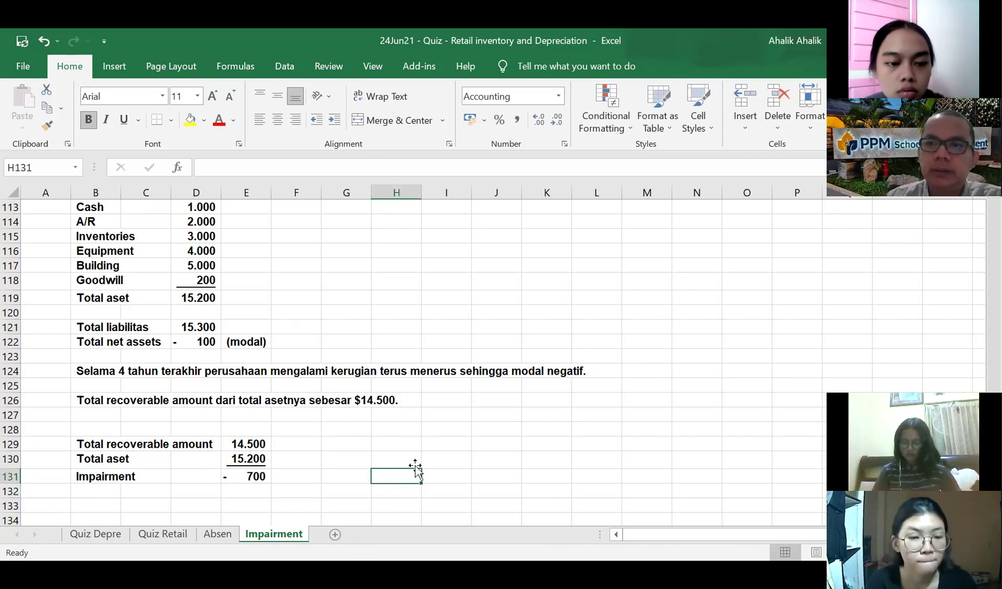
pyautogui.scroll(-2, 404, 452)
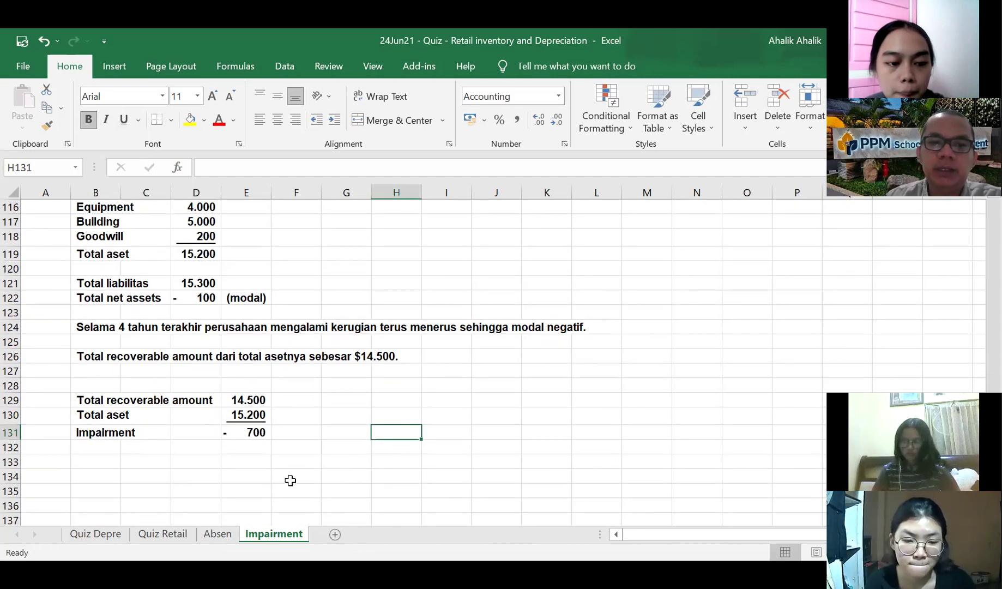
pyautogui.scroll(2, 561, 477)
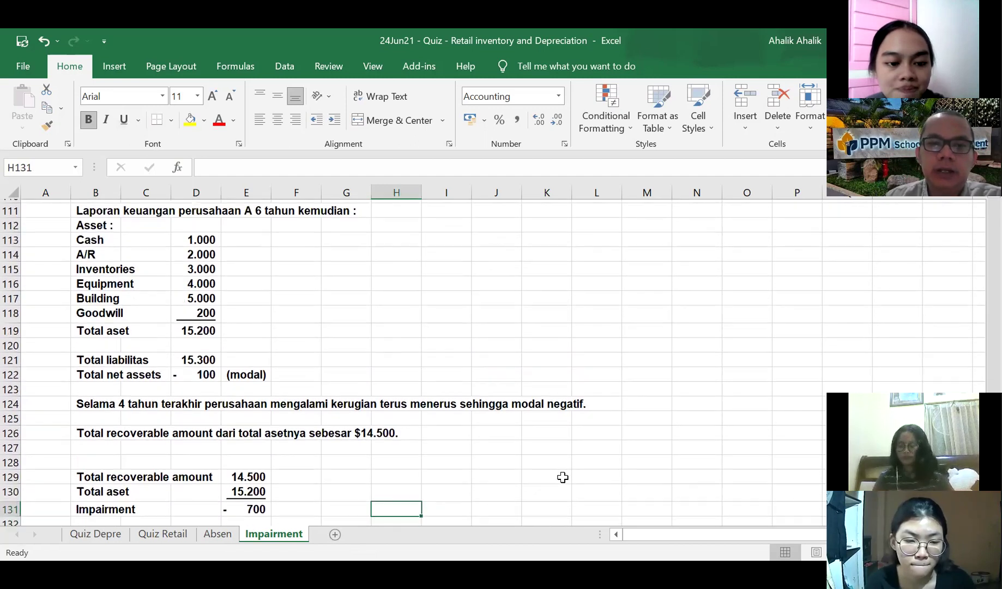
pyautogui.scroll(-1, 562, 478)
pyautogui.click(109, 506)
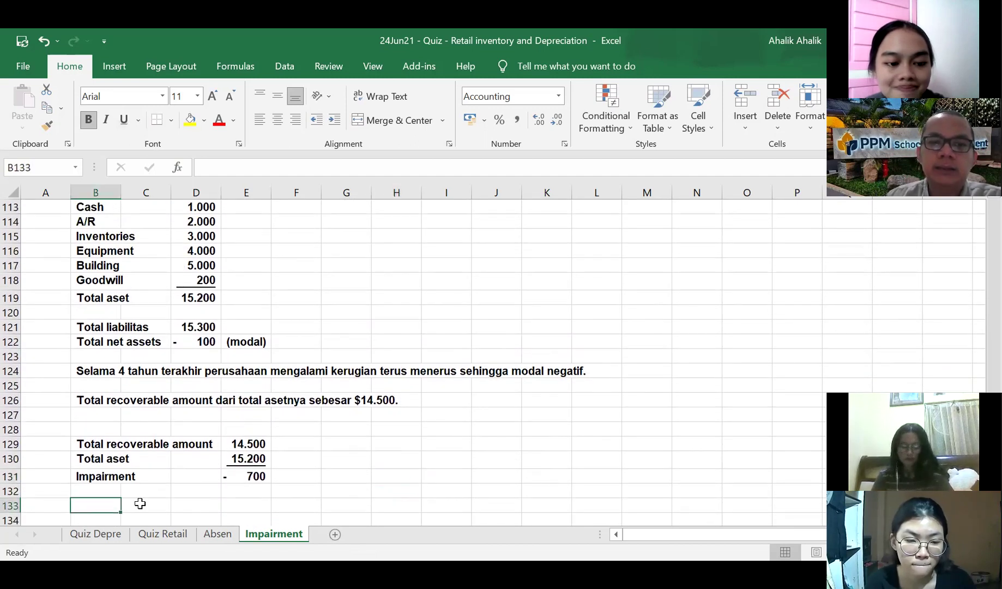
pyautogui.scroll(1, 306, 455)
pyautogui.moveTo(195, 251); pyautogui.dragTo(203, 326)
pyautogui.scroll(-1, 341, 357)
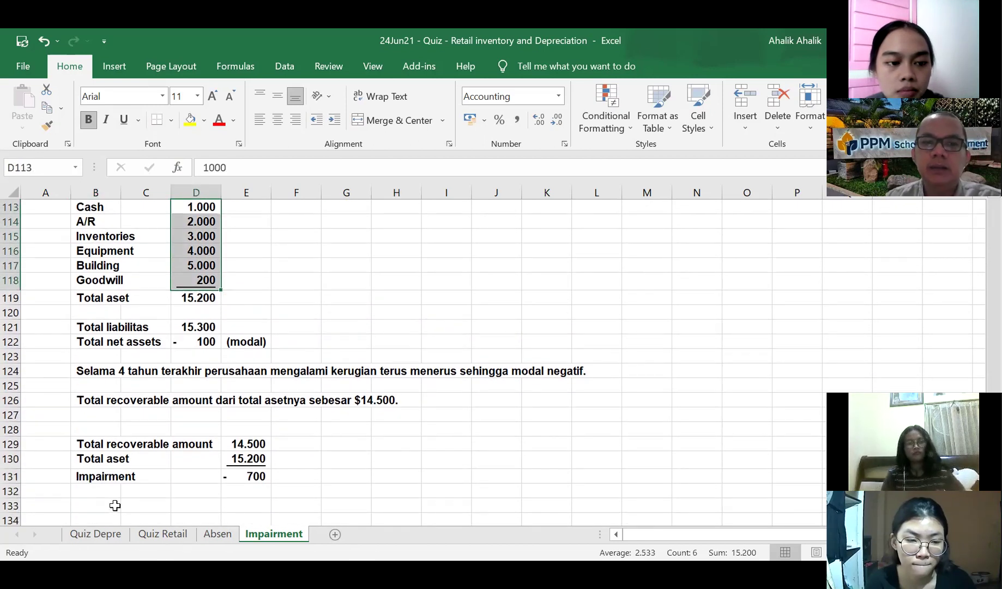
# - Enter the note "Jika terjadi impairment di perusahaan, goodwill harus menjadi yang pertama kali di hapus." in B133
pyautogui.click(104, 500)
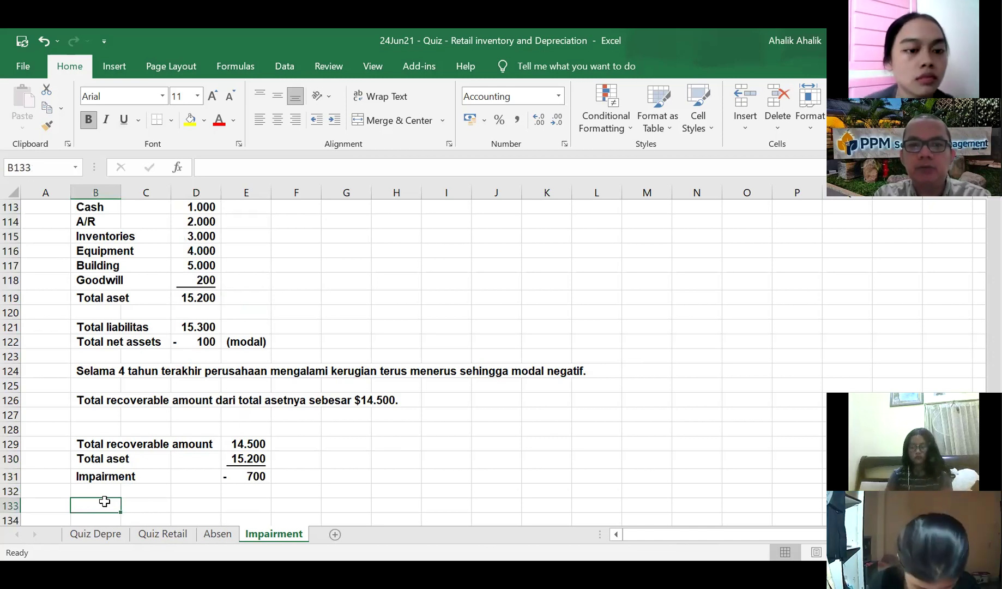
pyautogui.write('Jika ')
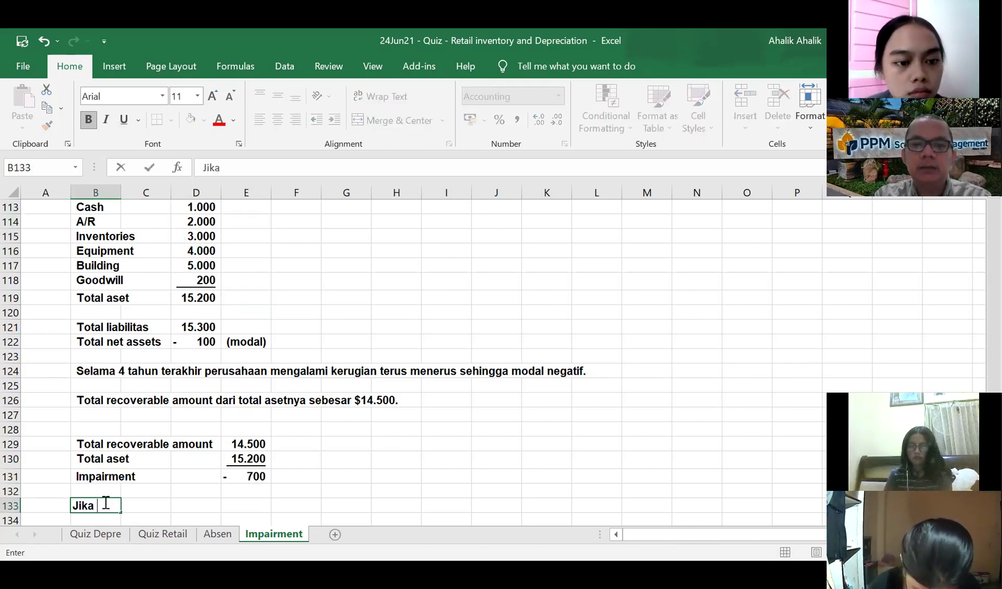
pyautogui.write('terjadi di')
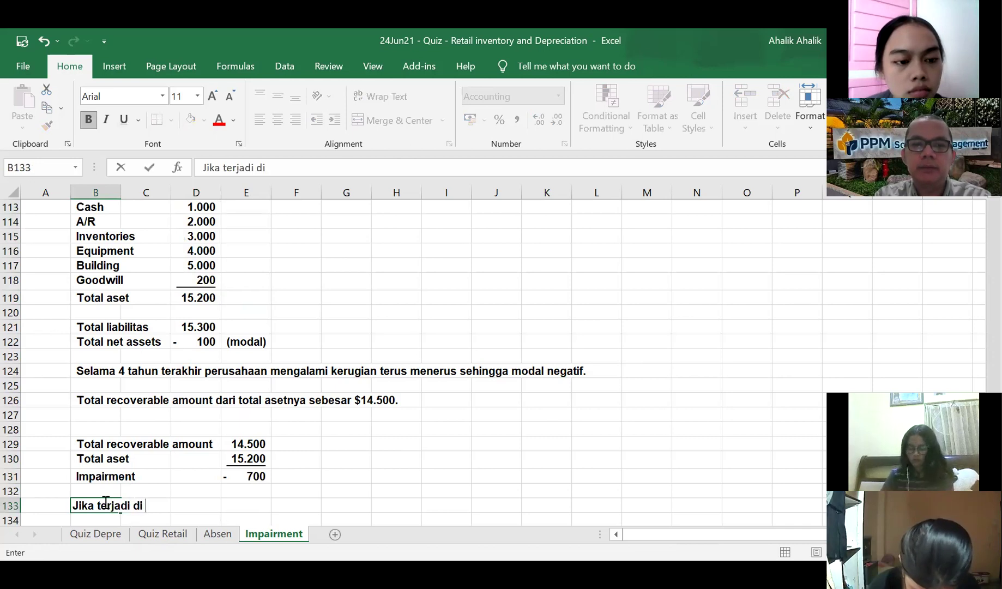
pyautogui.press('BackSpace')
pyautogui.press('BackSpace')
pyautogui.press('BackSpace')
pyautogui.write('impai')
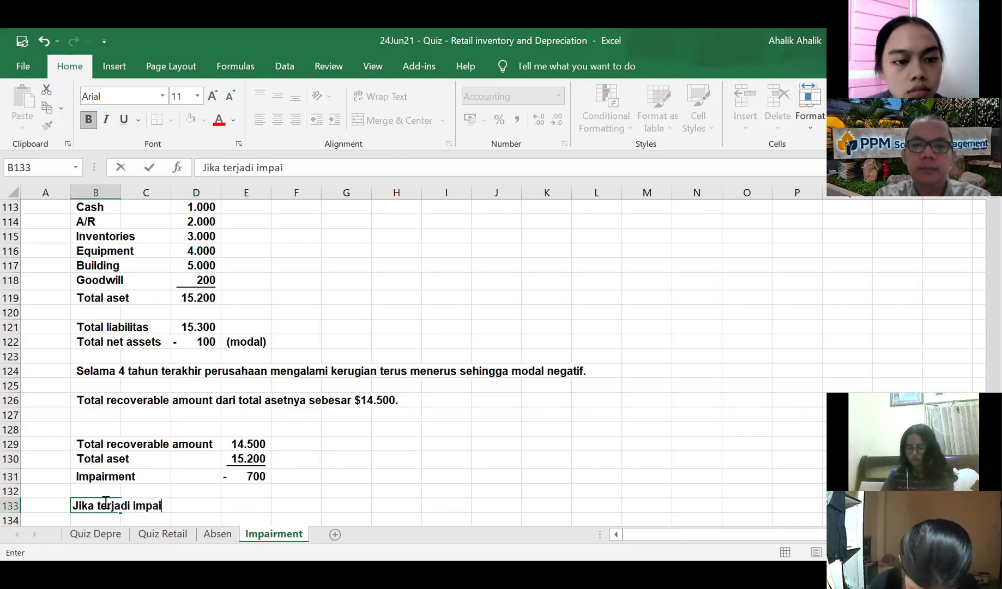
pyautogui.write('rment di peru')
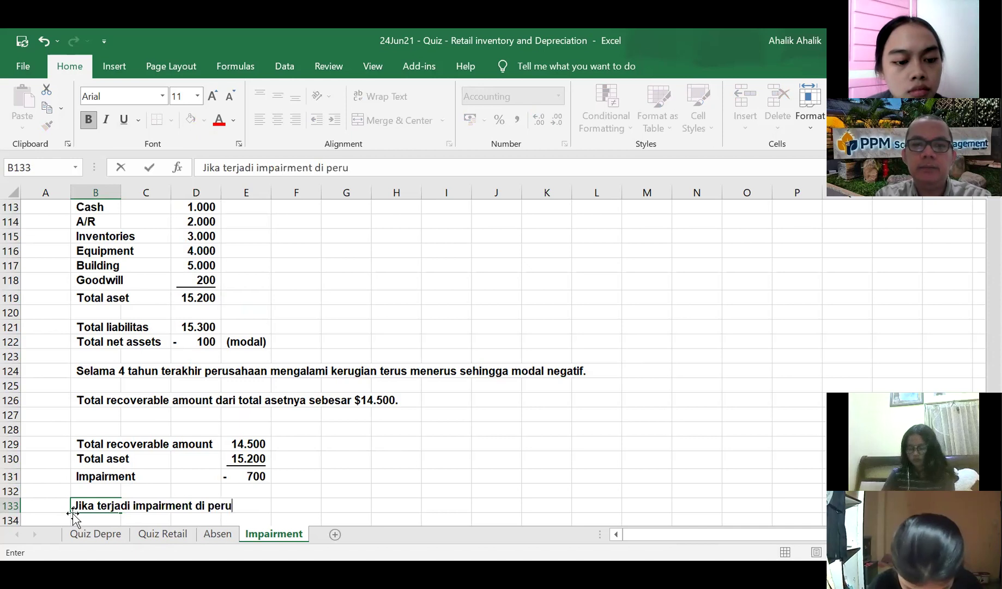
pyautogui.write('sahaan,')
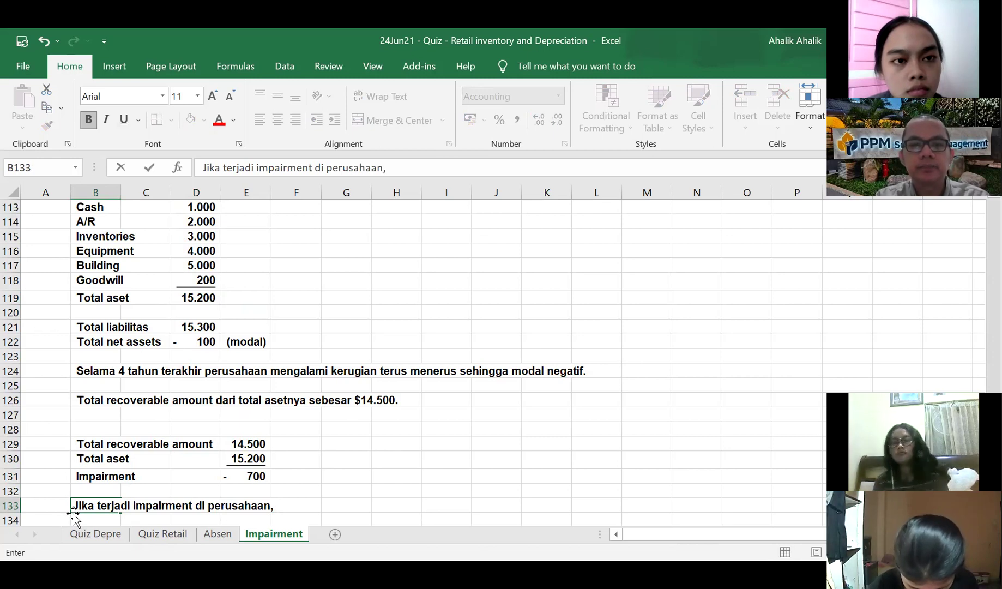
pyautogui.write(' g')
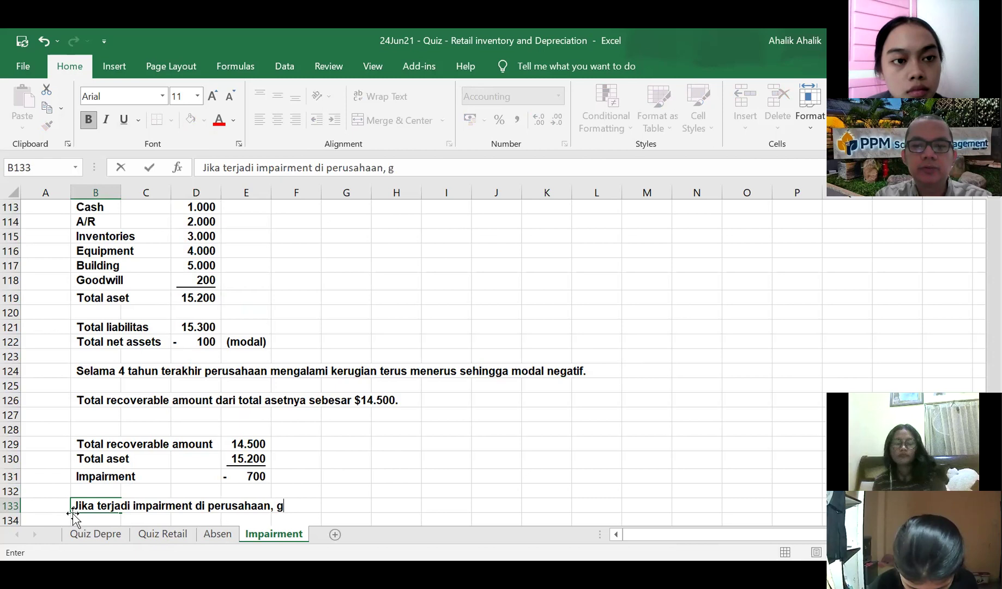
pyautogui.write('oodwill harus')
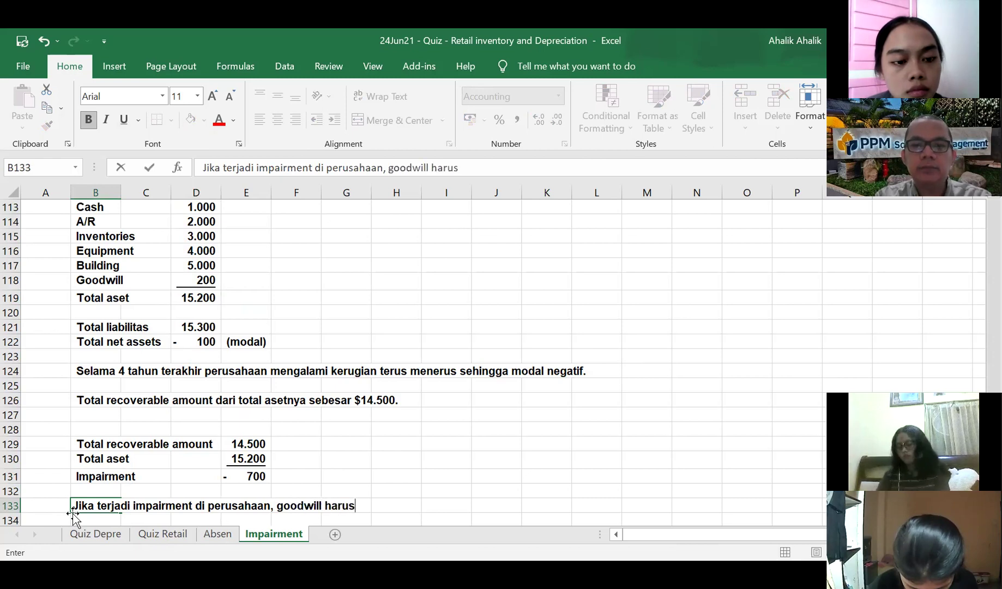
pyautogui.write(' menjadi yang pertama kal')
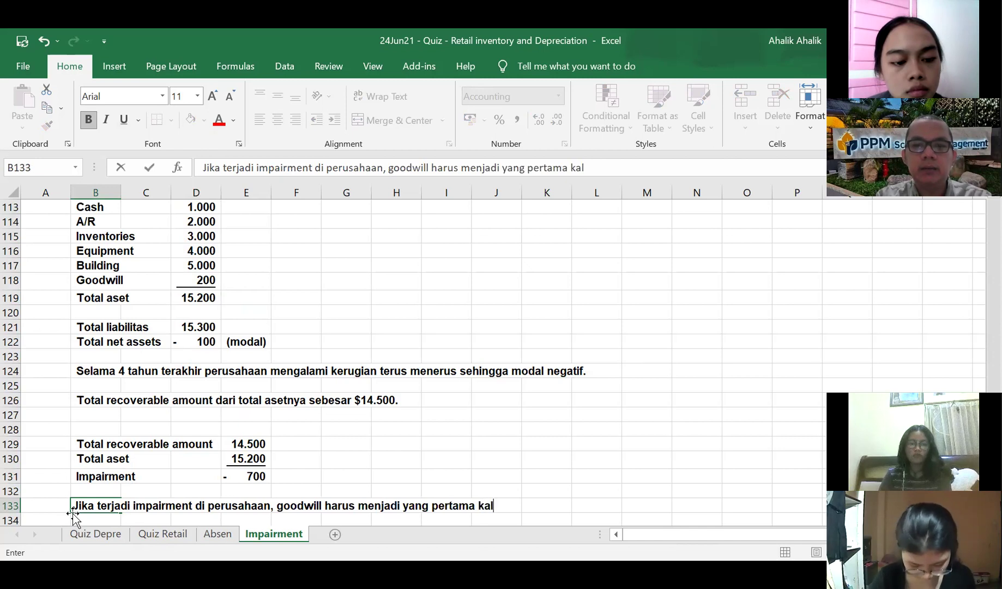
pyautogui.write('i di hapus')
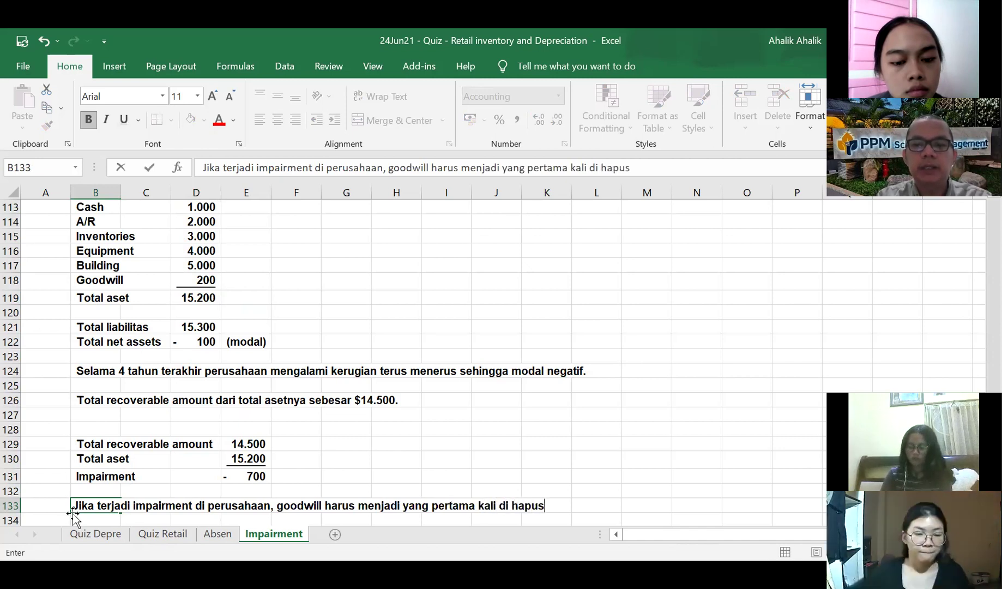
pyautogui.write('.')
pyautogui.press('Return')
pyautogui.press('Return')
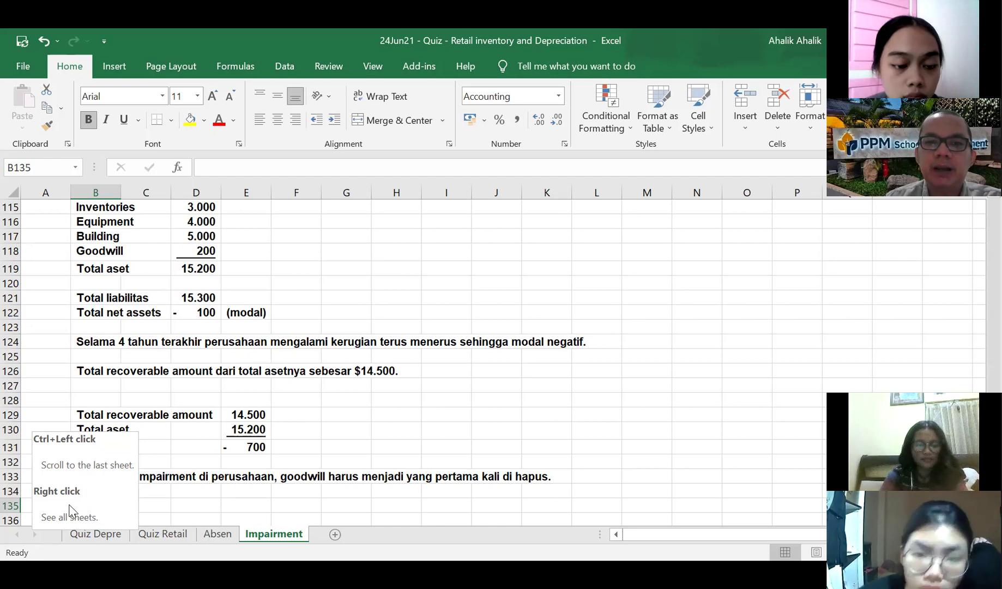
# - Enter the journal heading "Jurnal di A :" in B135
pyautogui.click(496, 441)
pyautogui.click(96, 504)
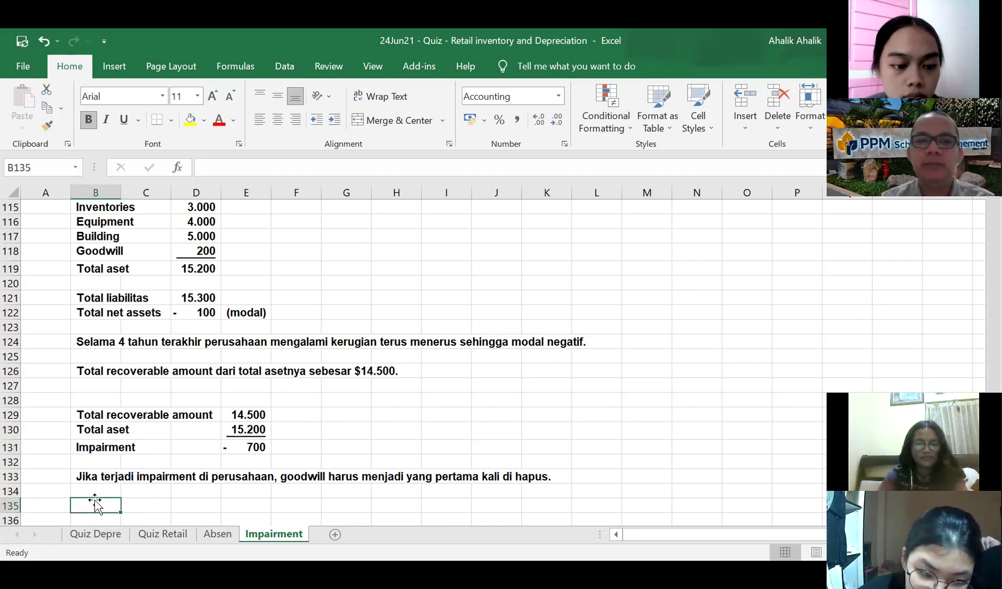
pyautogui.write('Jurnal di')
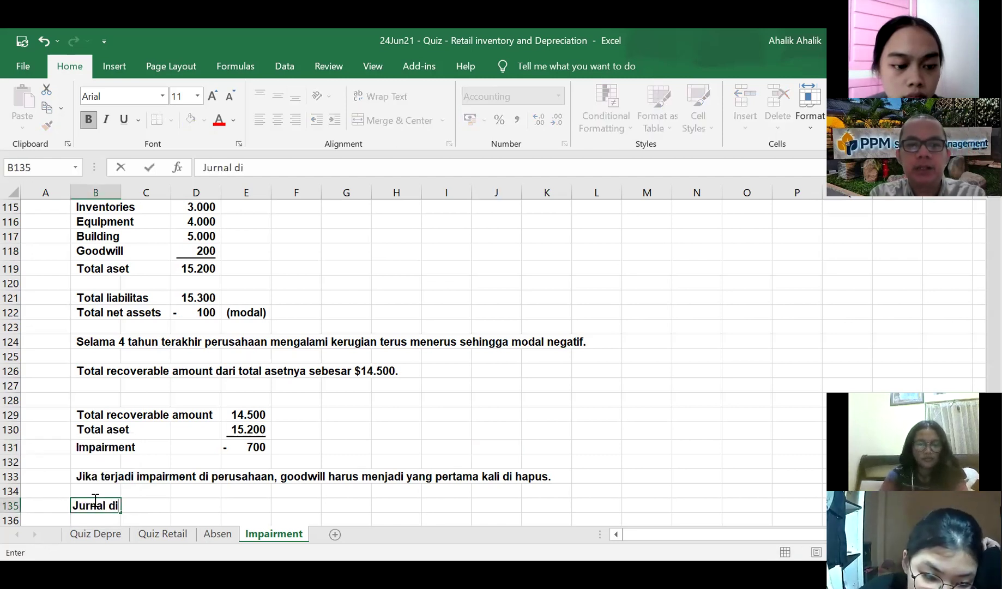
pyautogui.write(' A :')
pyautogui.press('Return')
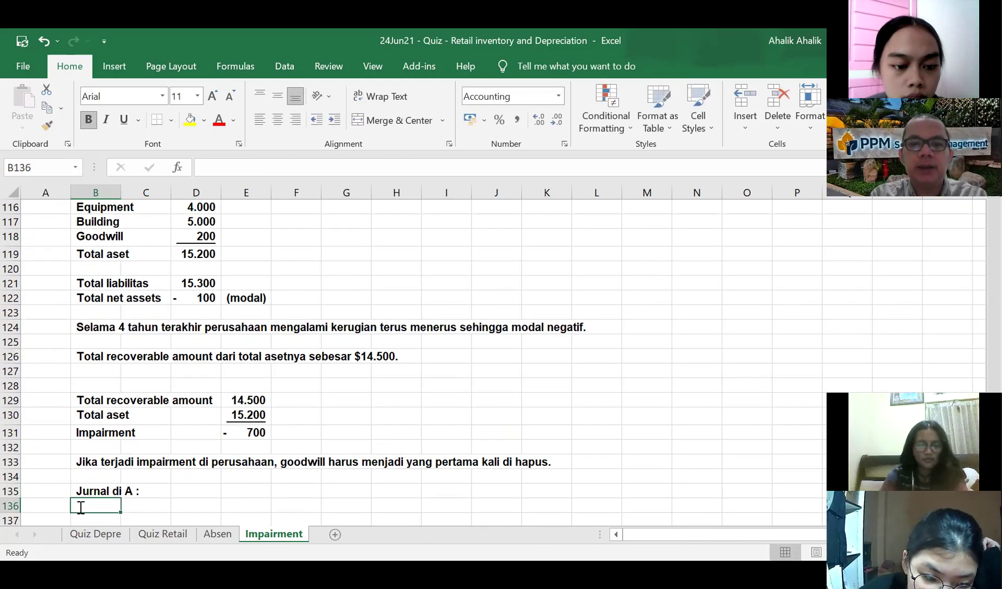
# - Enter the journal accounts "Impairment loss" in B136 and "Goodwill" indented in C137
pyautogui.write('Impairme')
pyautogui.press('BackSpace')
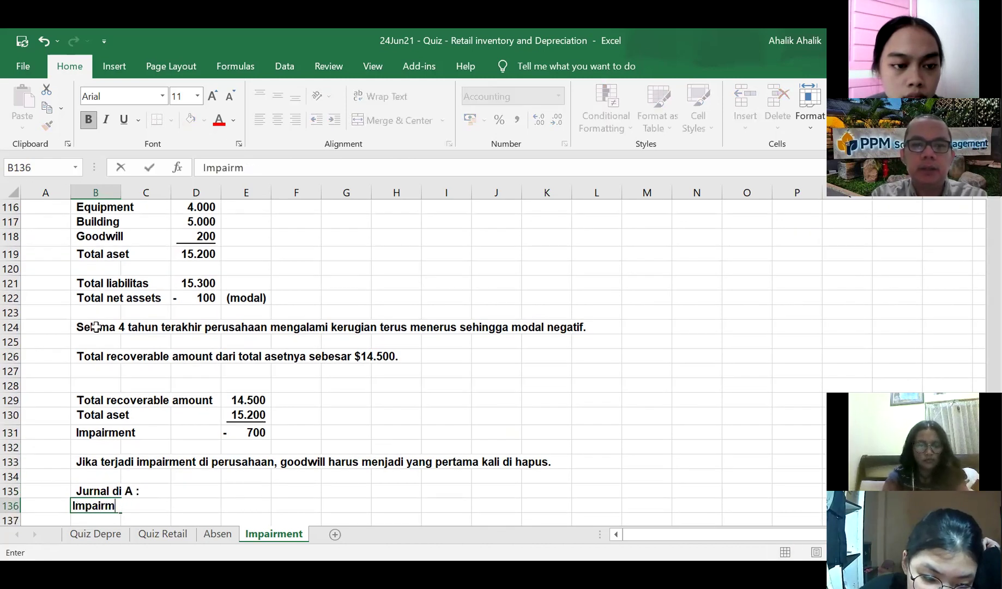
pyautogui.write('ent oss')
pyautogui.press('BackSpace')
pyautogui.press('BackSpace')
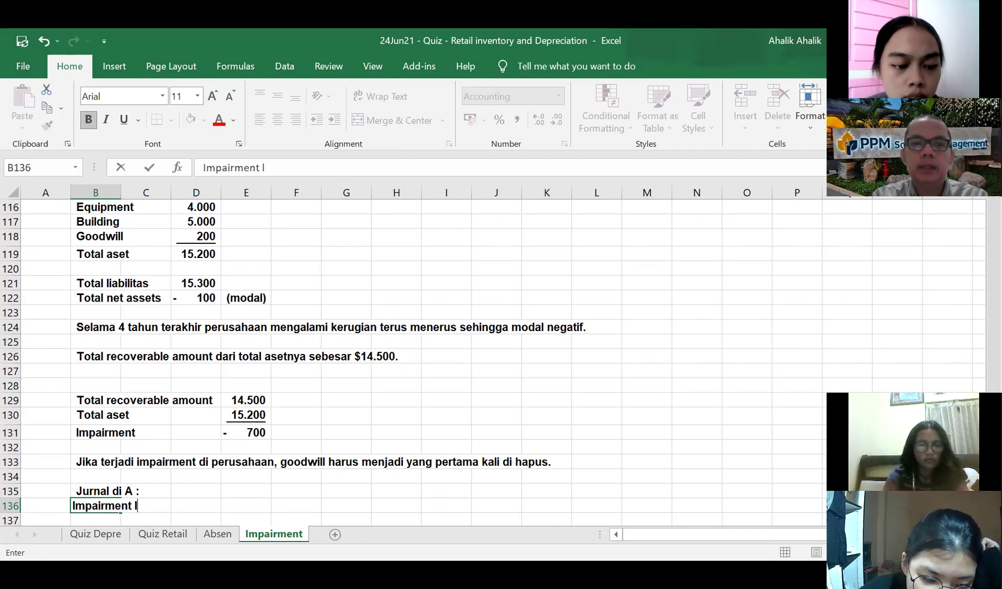
pyautogui.press('Tab')
pyautogui.press('pagedown')
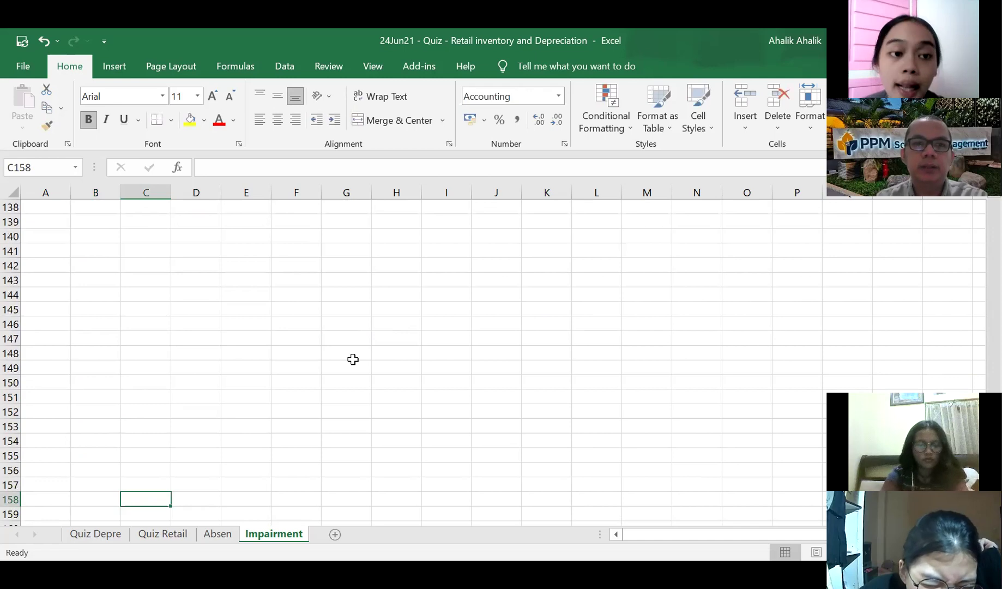
pyautogui.press('pageup')
pyautogui.write('Goodwi')
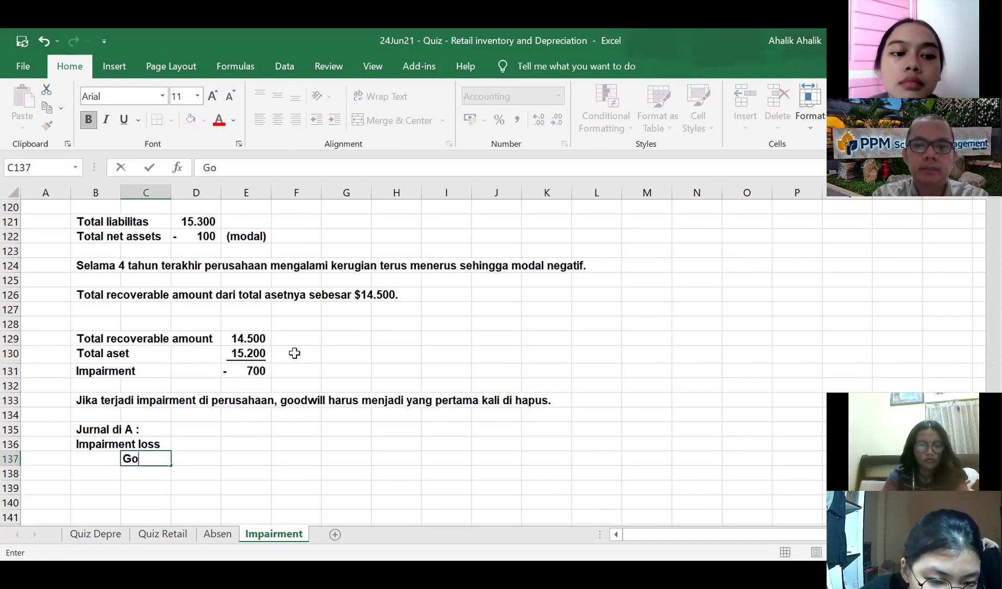
pyautogui.press('Tab')
# - Record 200 as the Impairment loss debit in E136 and 200 as the Goodwill credit in F137
pyautogui.press('Tab')
pyautogui.press('Up')
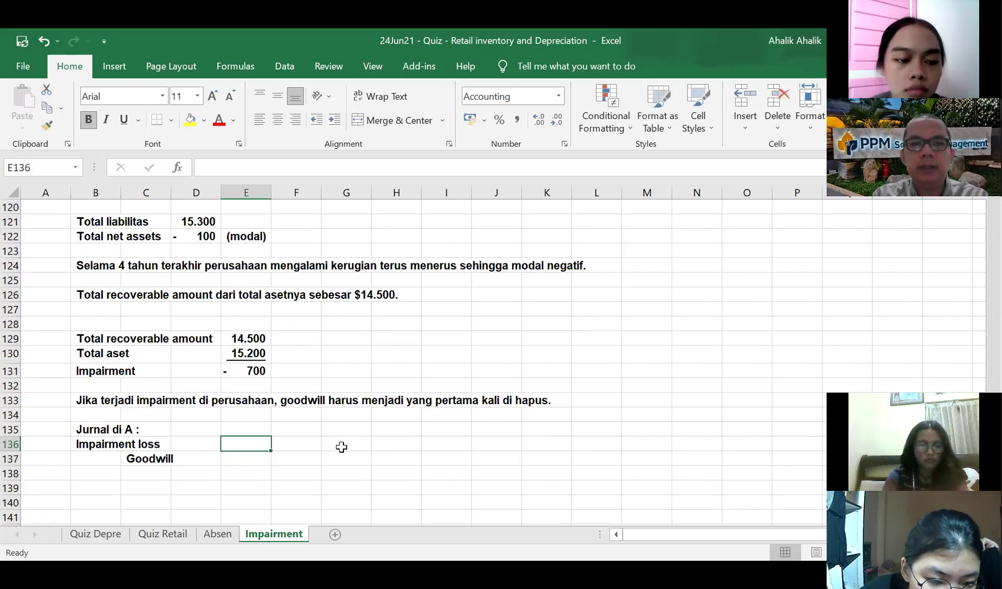
pyautogui.scroll(3, 436, 387)
pyautogui.scroll(-2, 444, 379)
pyautogui.write('200')
pyautogui.press('Return')
pyautogui.scroll(-6, 417, 458)
pyautogui.click(295, 497)
pyautogui.scroll(-1, 388, 470)
pyautogui.scroll(5, 286, 389)
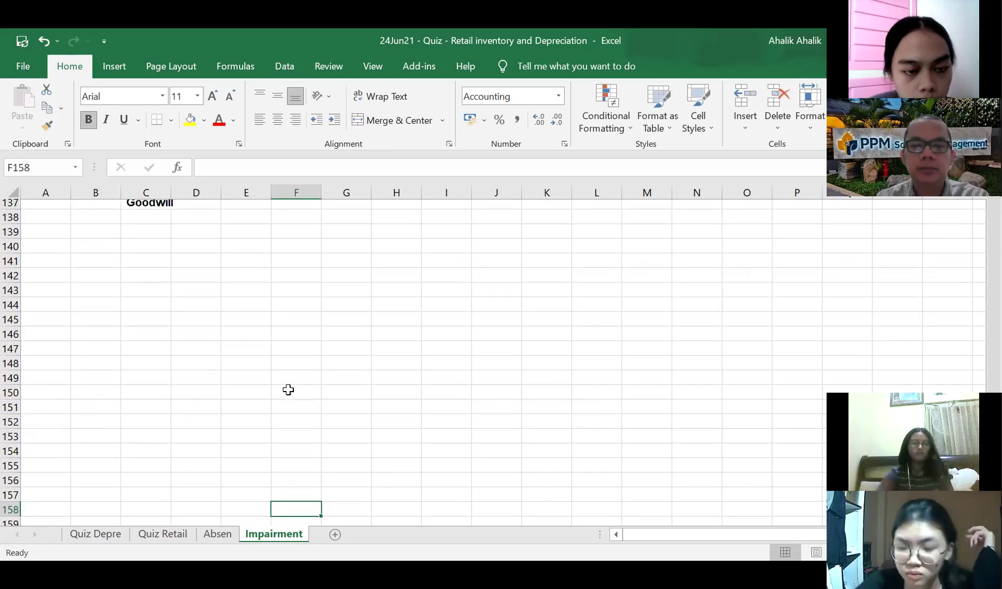
pyautogui.click(286, 413)
pyautogui.write('200')
pyautogui.press('Return')
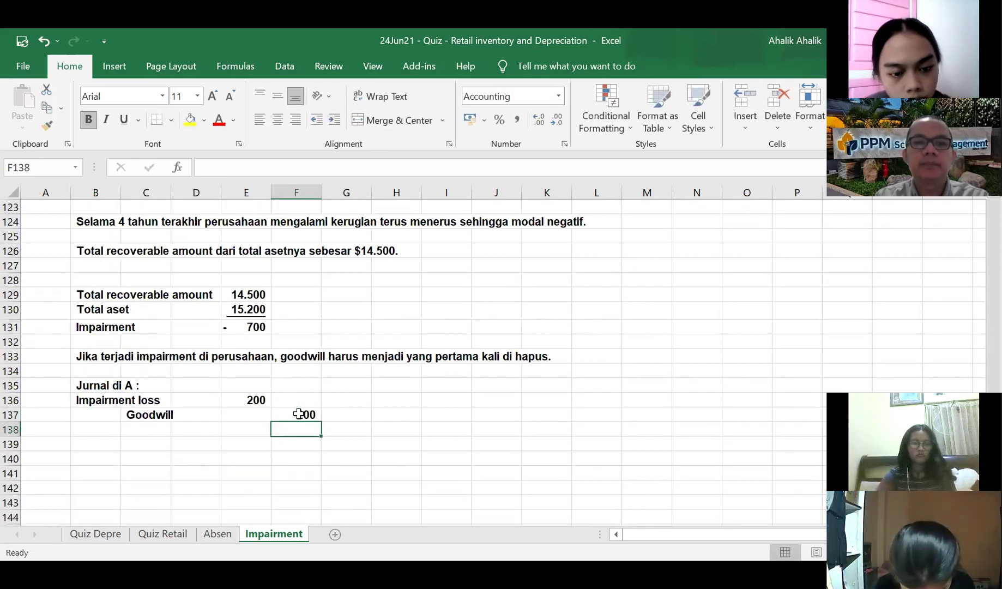
# - Enter the note "Sisanya sebesar 500 dialokasikan ke aset tetap yaitu equipment dan building" in B139
pyautogui.click(106, 442)
pyautogui.write('Sis')
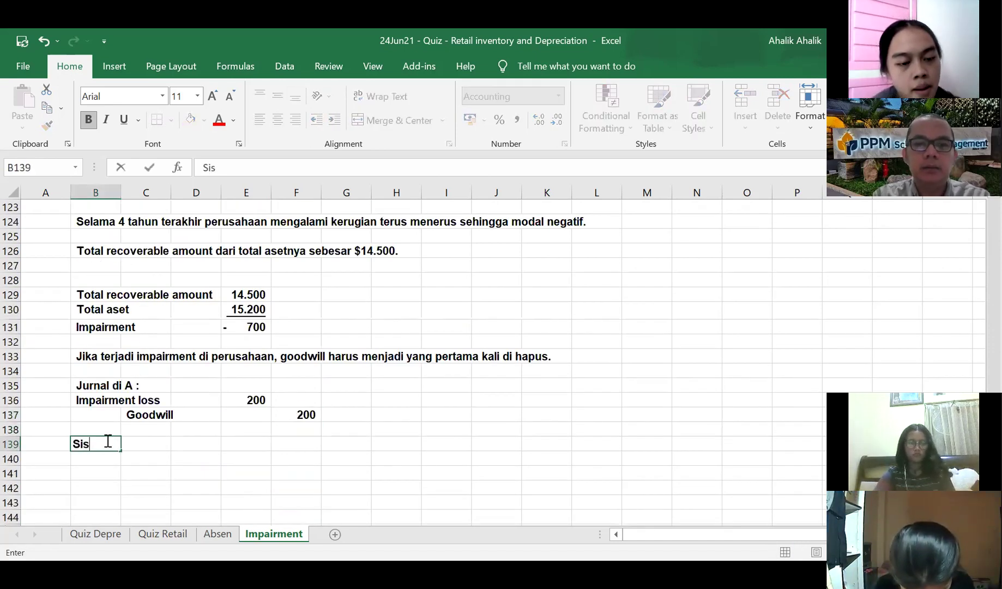
pyautogui.write('anya sebesar 500 dial')
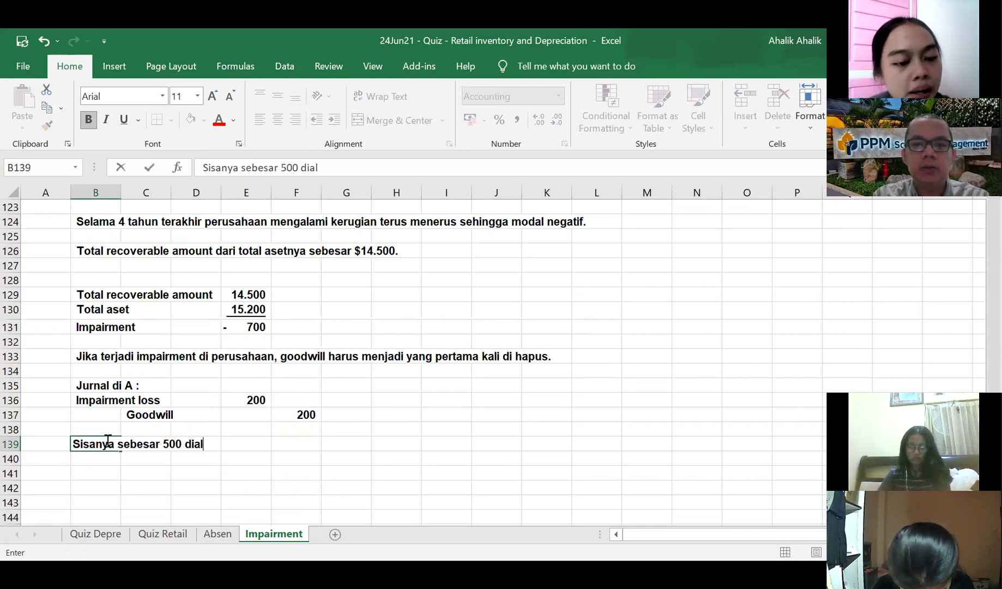
pyautogui.write('okasikan ke aset tetap ')
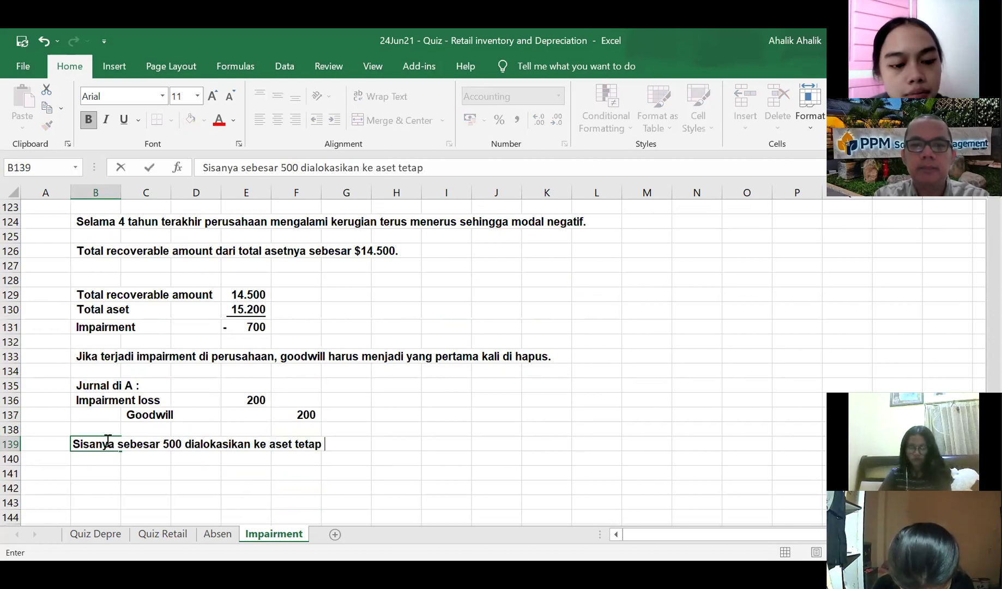
pyautogui.write('yaiyu')
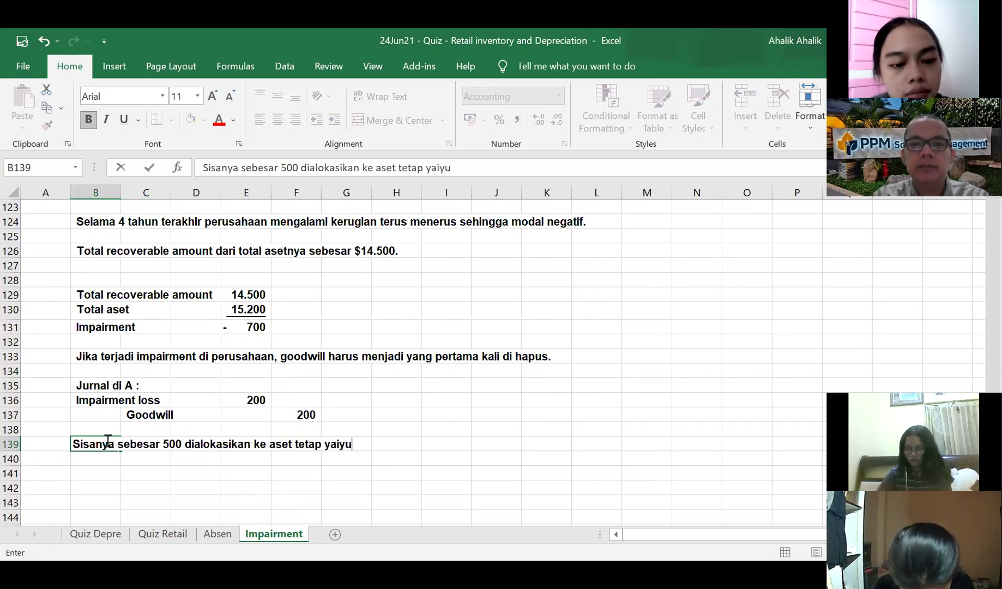
pyautogui.press('BackSpace')
pyautogui.press('BackSpace')
pyautogui.write('tu e')
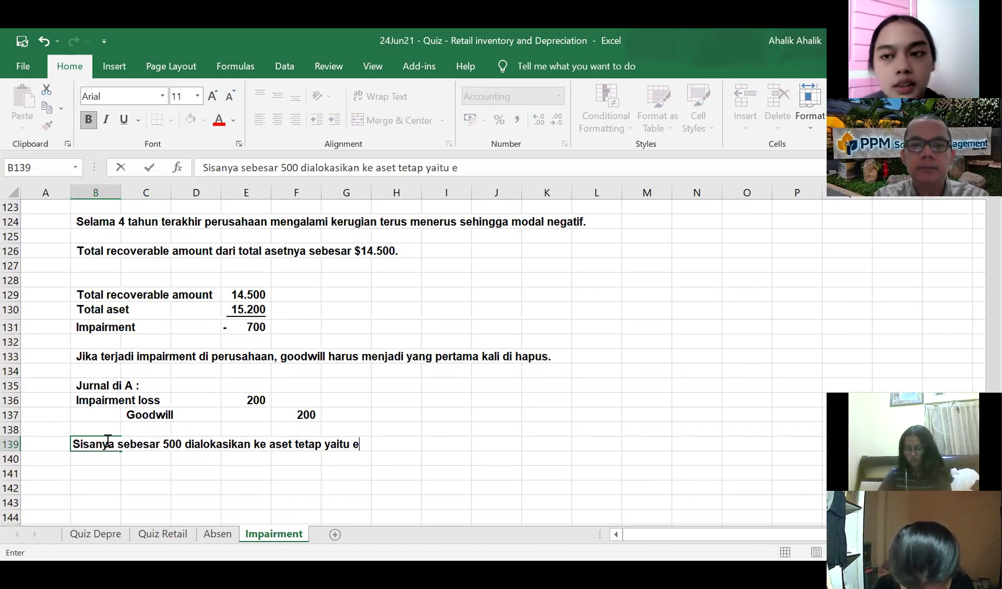
pyautogui.write('quipme')
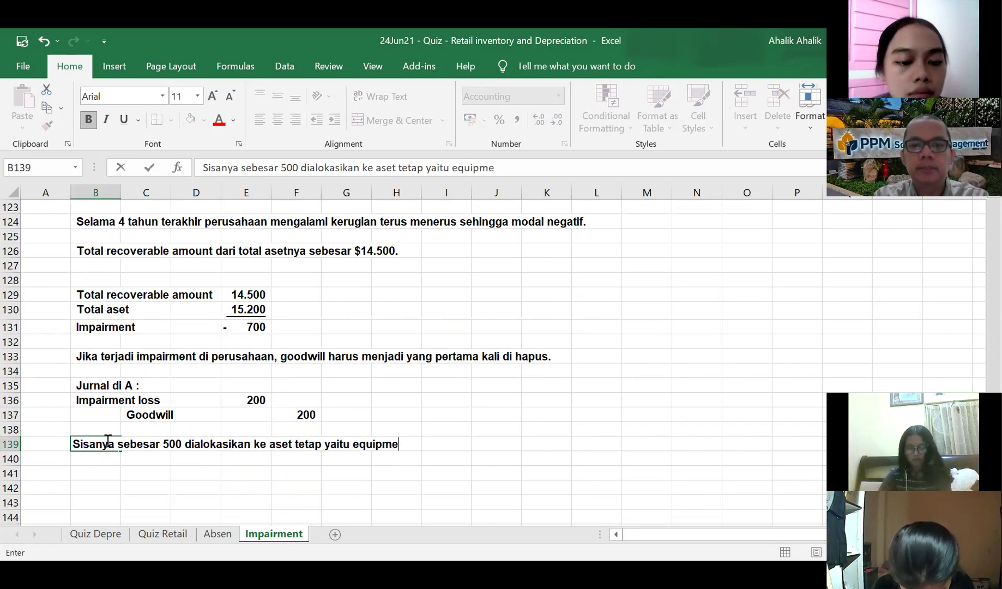
pyautogui.write('nt dan ')
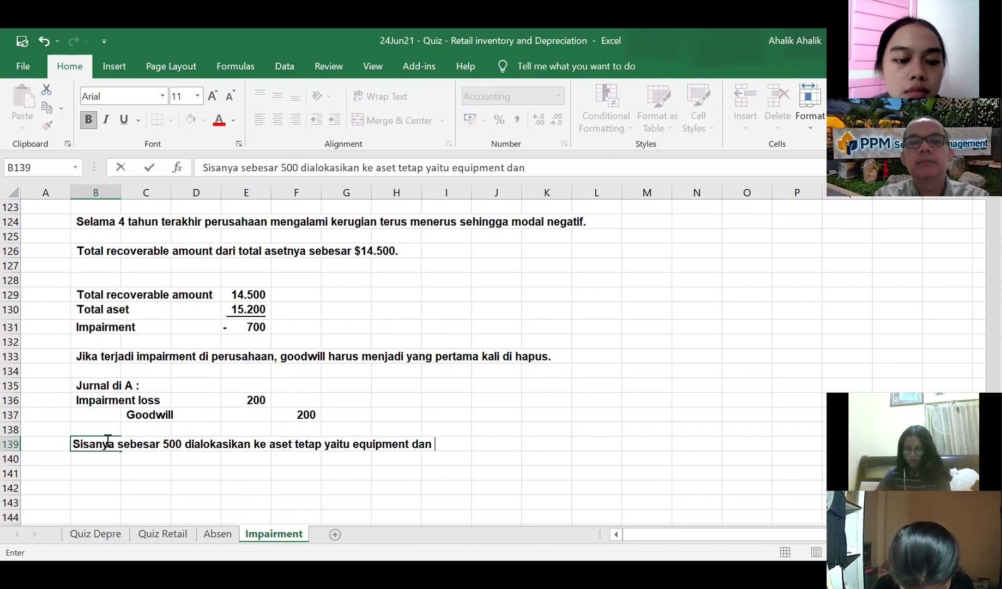
pyautogui.write('building')
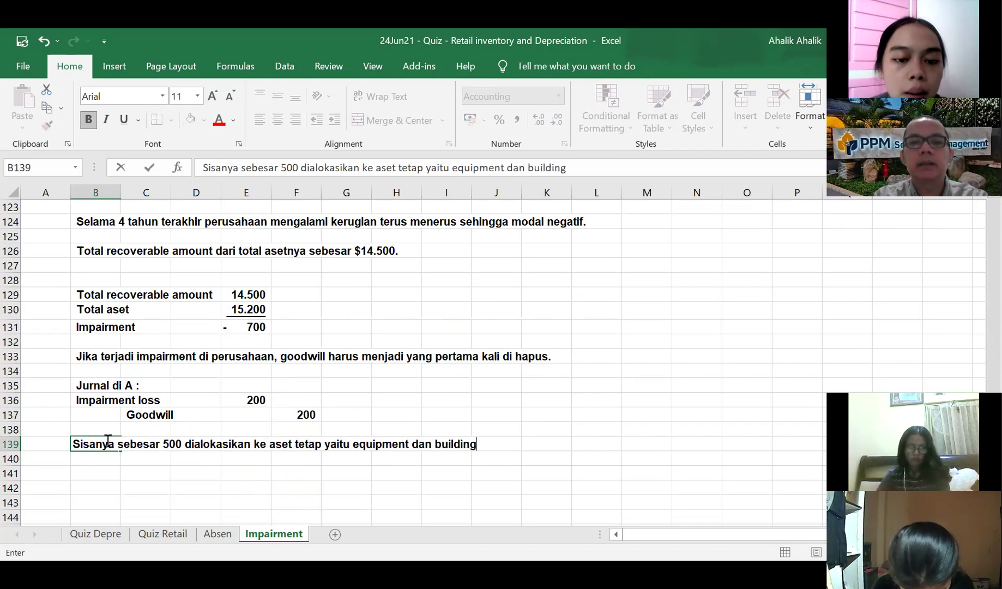
pyautogui.press('Return')
# - Label the allocation rows "Equipment" in B141 and "Building" in B142
pyautogui.press('Return')
pyautogui.write('Equipmeny')
pyautogui.press('Return')
pyautogui.press('Up')
pyautogui.press('F2')
pyautogui.press('BackSpace')
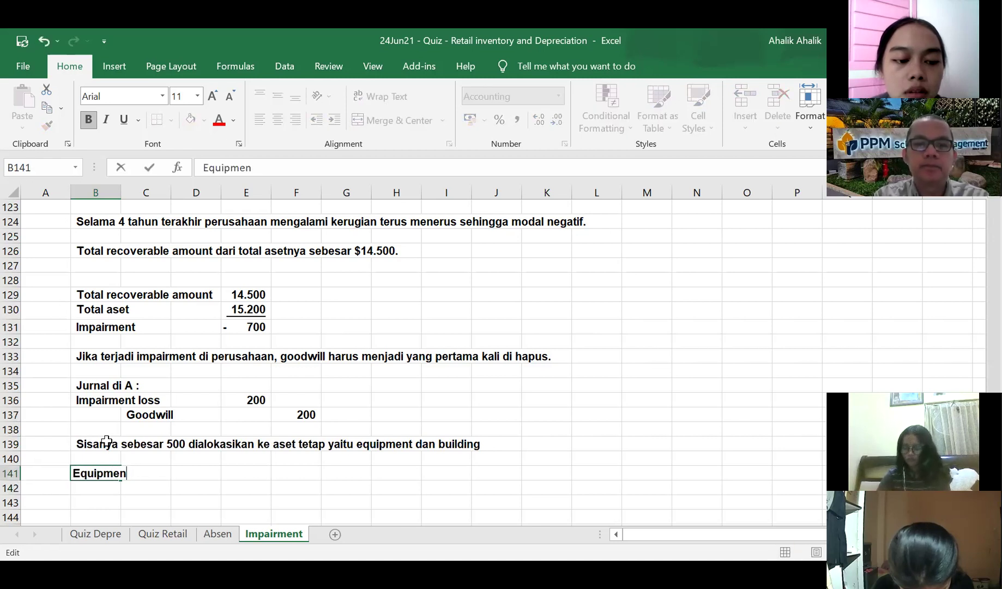
pyautogui.write('t')
pyautogui.press('Return')
pyautogui.write('Building')
# - Link the Equipment amount in E141 to the equipment asset value in D116
pyautogui.press('Right')
pyautogui.press('Right')
pyautogui.press('Right')
pyautogui.press('Up')
pyautogui.write('=')
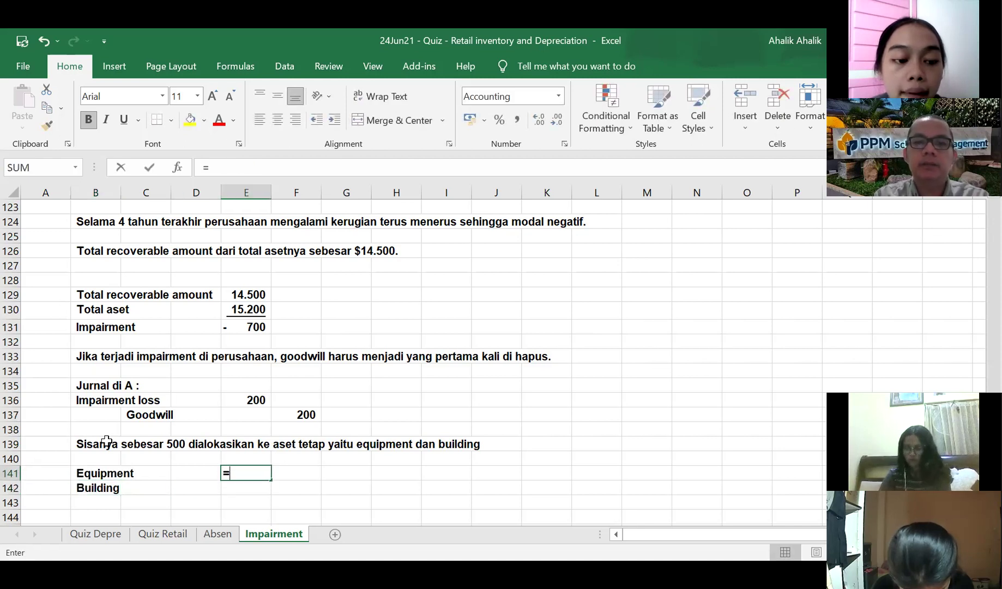
pyautogui.scroll(4, 124, 418)
pyautogui.click(218, 281)
pyautogui.press('Return')
# - Link the Building amount in E142 to the building asset value in D117
pyautogui.write('=')
pyautogui.scroll(3, 191, 245)
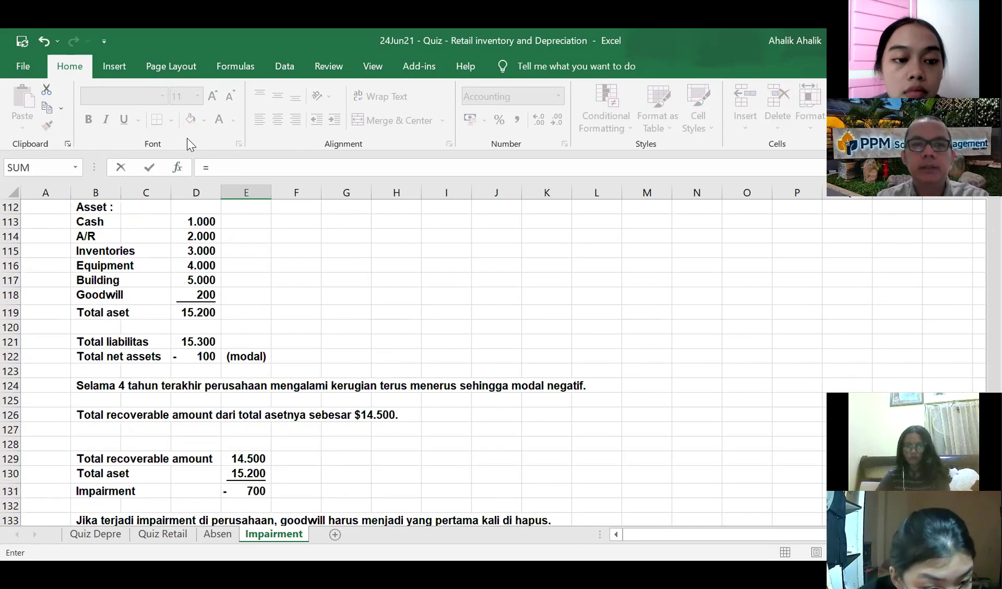
pyautogui.click(191, 280)
pyautogui.press('Return')
# - Underline the Building amount in E142 and total E141:E142 with a SUM formula in E143
pyautogui.scroll(-3, 182, 285)
pyautogui.click(244, 414)
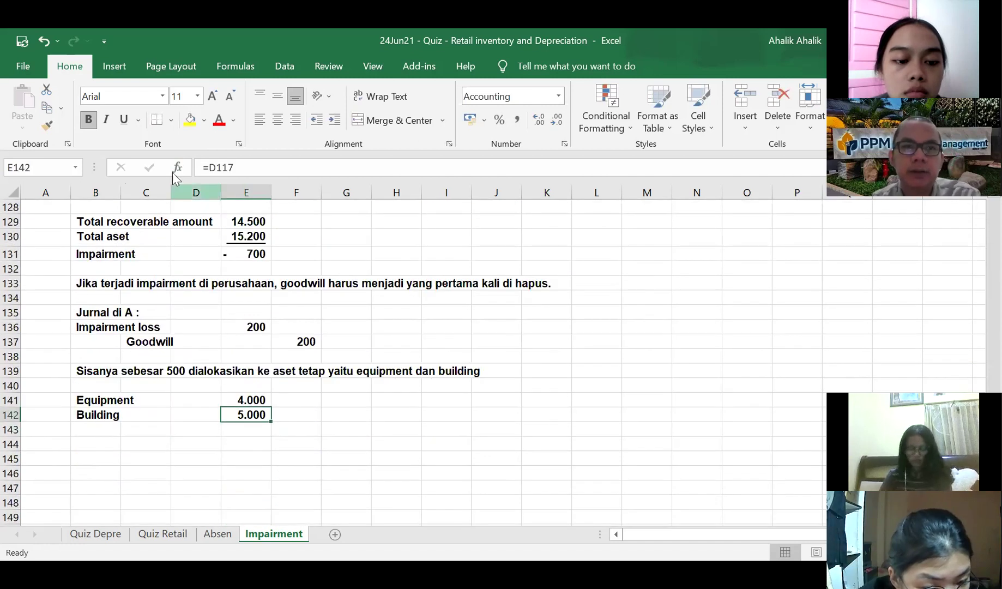
pyautogui.click(124, 120)
pyautogui.click(246, 432)
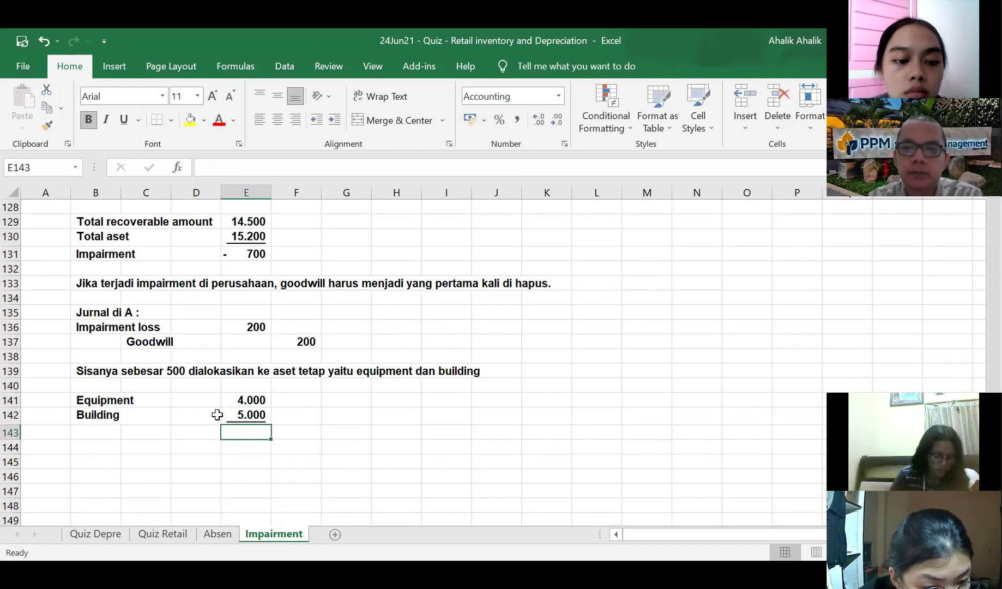
pyautogui.write('=sum(')
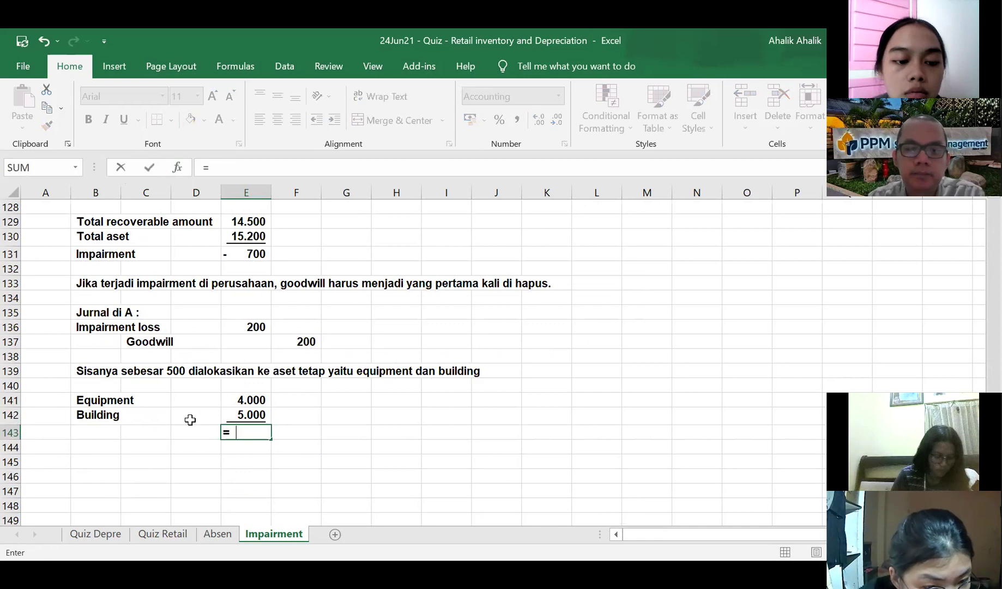
pyautogui.click(232, 397)
pyautogui.moveTo(233, 402); pyautogui.dragTo(246, 415)
pyautogui.press('Return')
# - Add a "%" header in F140 and calculate Equipment's share in F141 as =E141/$E$143
pyautogui.click(295, 385)
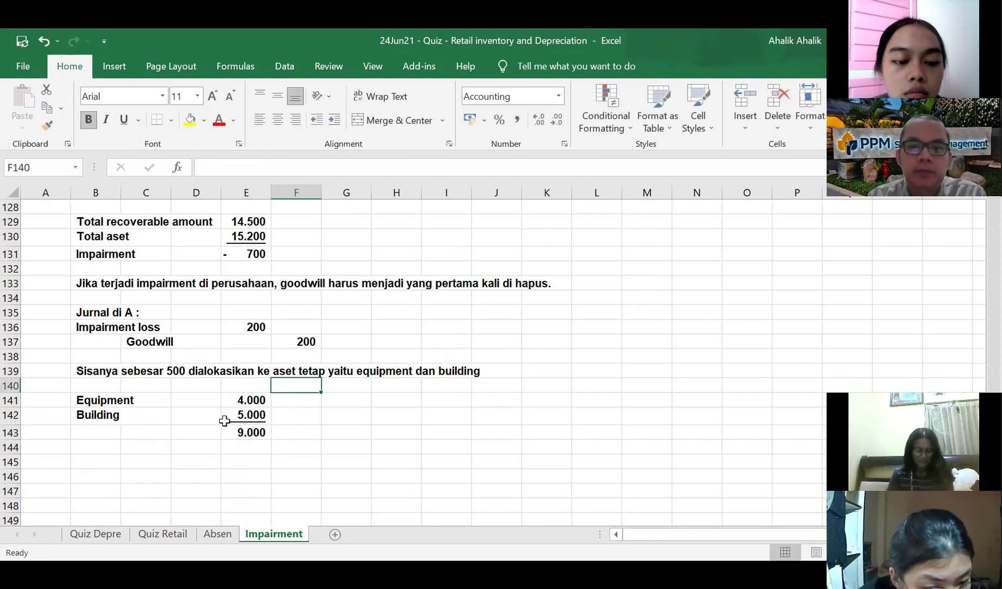
pyautogui.write('%')
pyautogui.press('Return')
pyautogui.write('=')
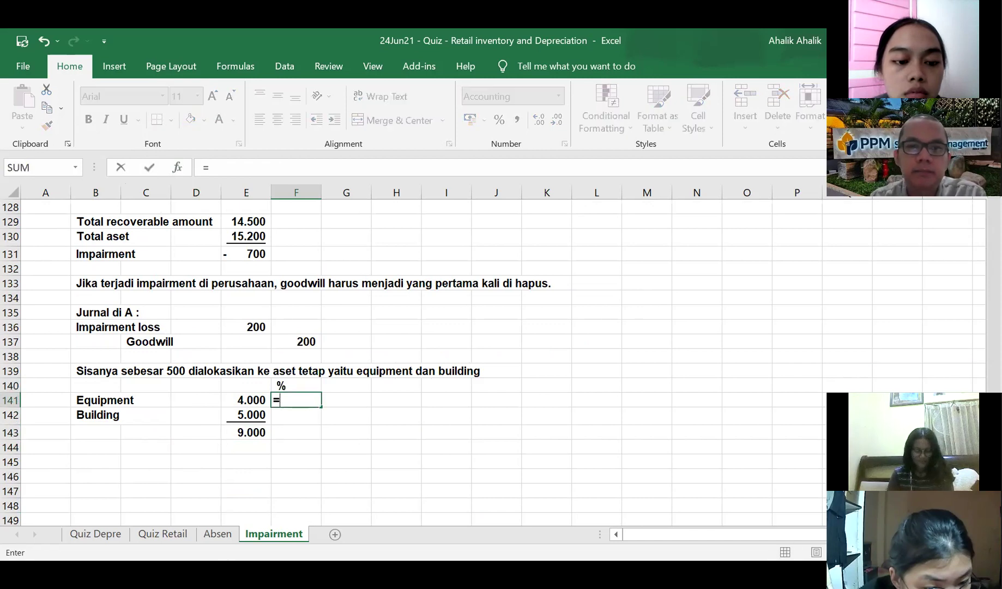
pyautogui.click(242, 400)
pyautogui.write('/')
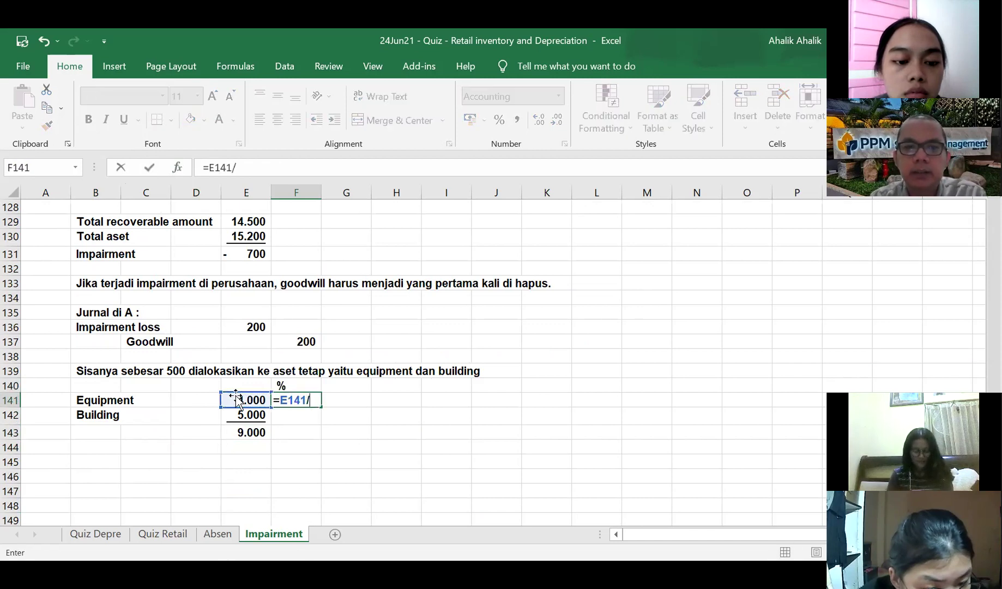
pyautogui.click(232, 432)
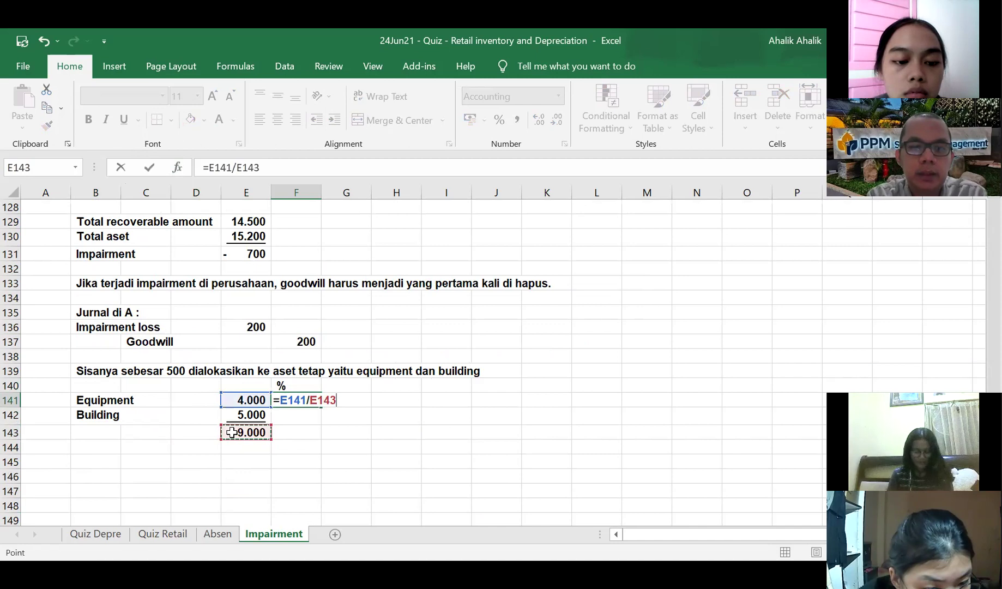
pyautogui.press('F4')
pyautogui.press('Return')
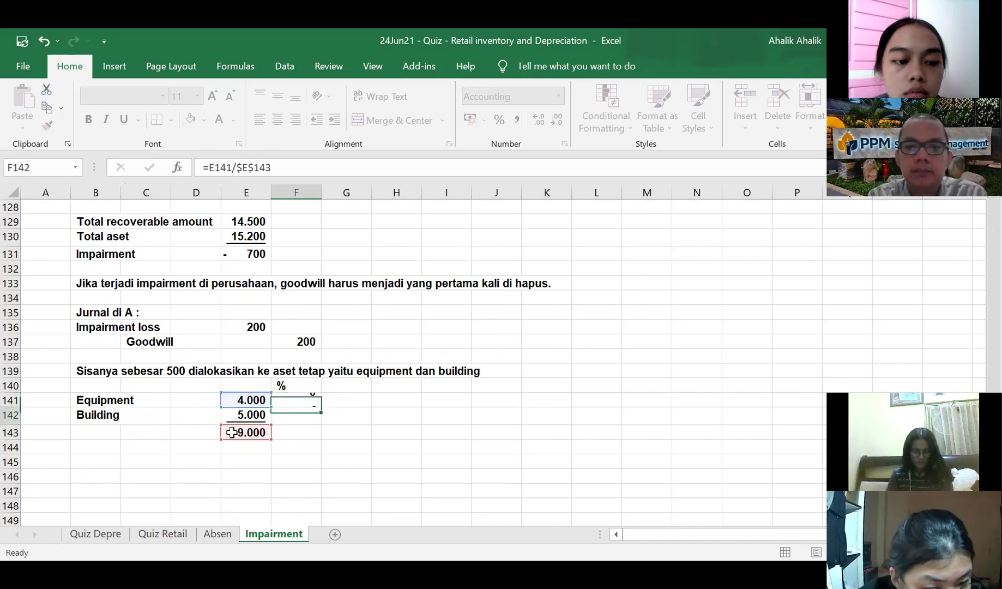
# - Copy the share formula down to the Building row in F142 and format both shares as percentages
pyautogui.click(297, 399)
pyautogui.moveTo(322, 410); pyautogui.dragTo(327, 429)
pyautogui.click(499, 119)
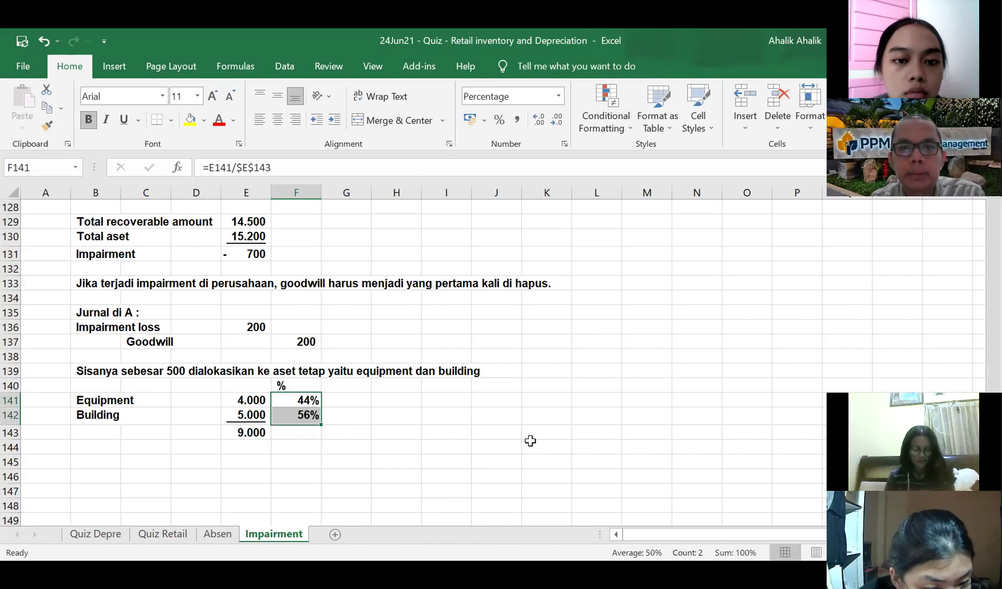
pyautogui.click(516, 461)
# - Add an "Allocation" header in G140, enter =500*F141 in G141 and copy the formula down to G142
pyautogui.click(355, 388)
pyautogui.write('Allocation')
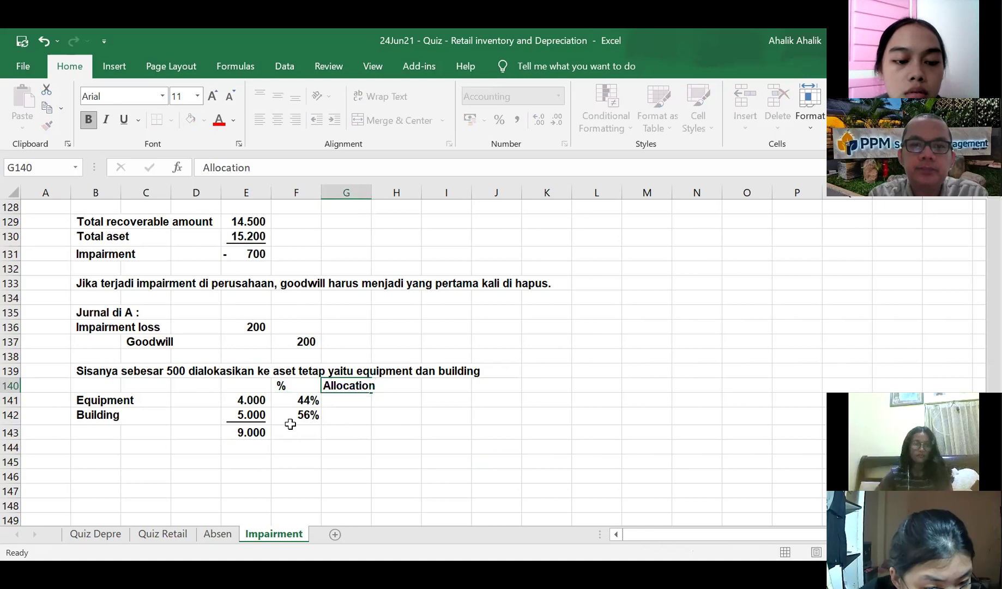
pyautogui.press('Return')
pyautogui.write('=')
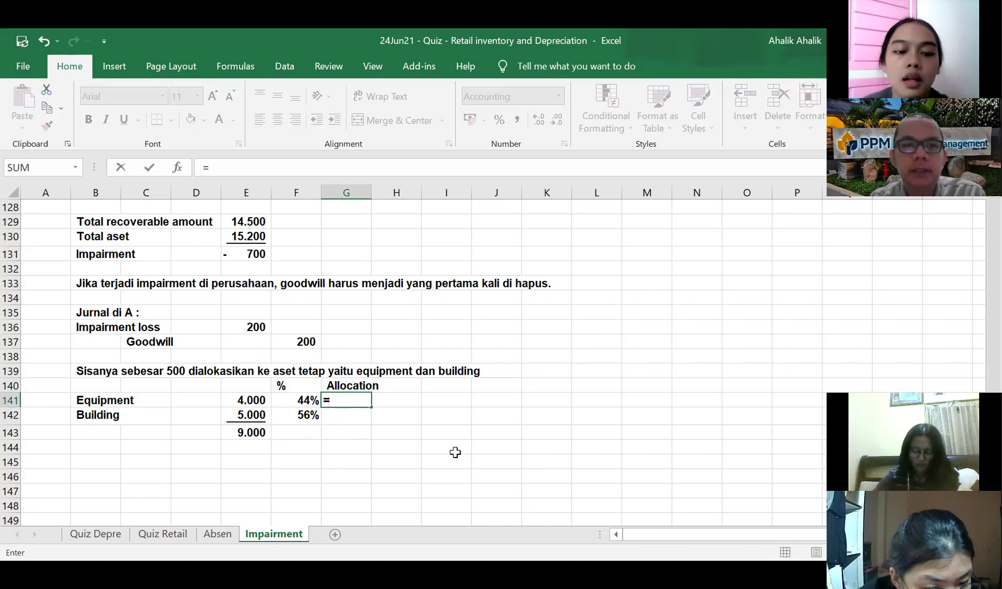
pyautogui.write('500')
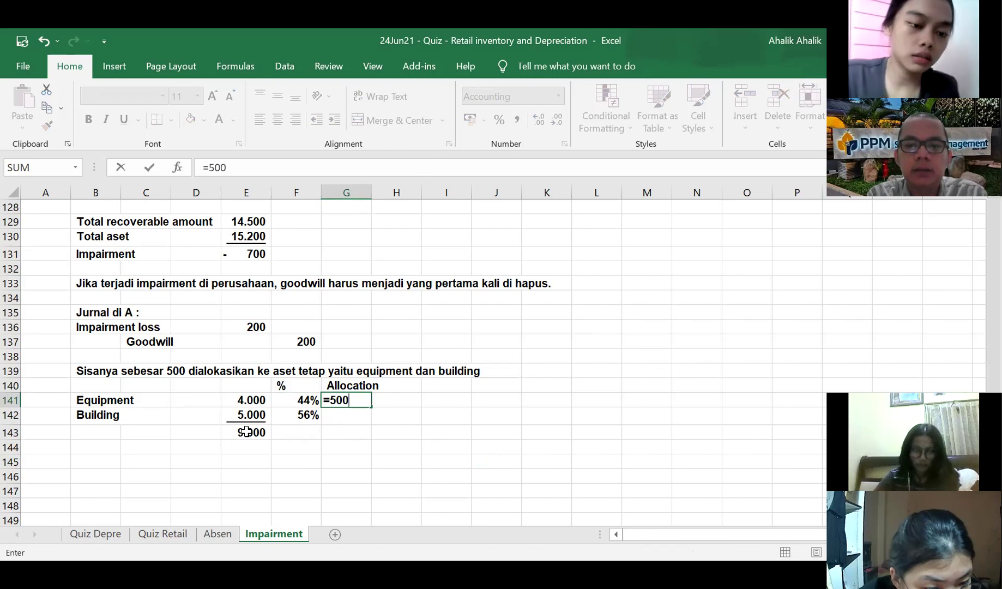
pyautogui.write('*')
pyautogui.click(306, 401)
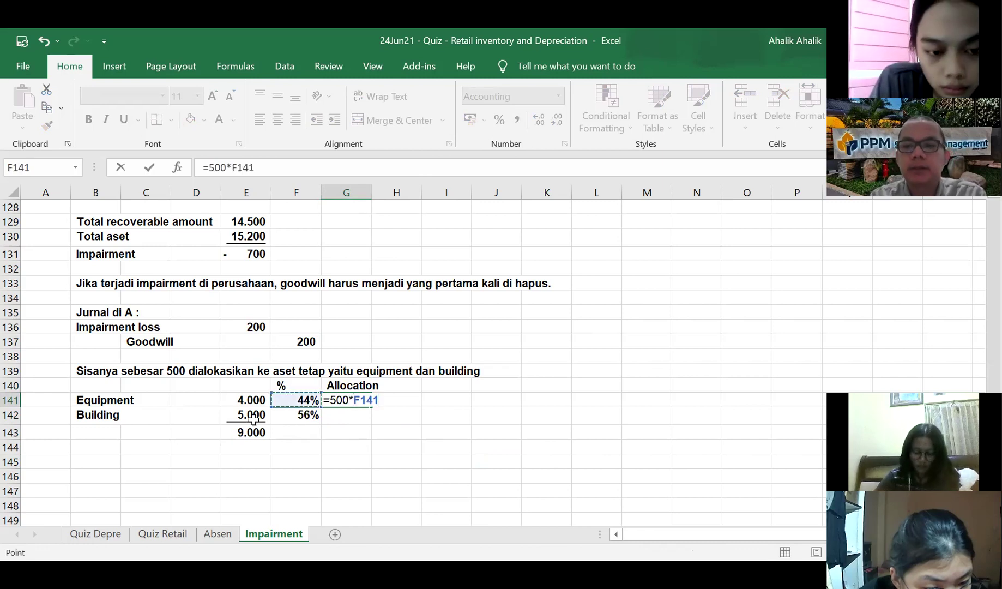
pyautogui.press('Return')
pyautogui.click(358, 400)
pyautogui.moveTo(372, 407); pyautogui.dragTo(375, 431)
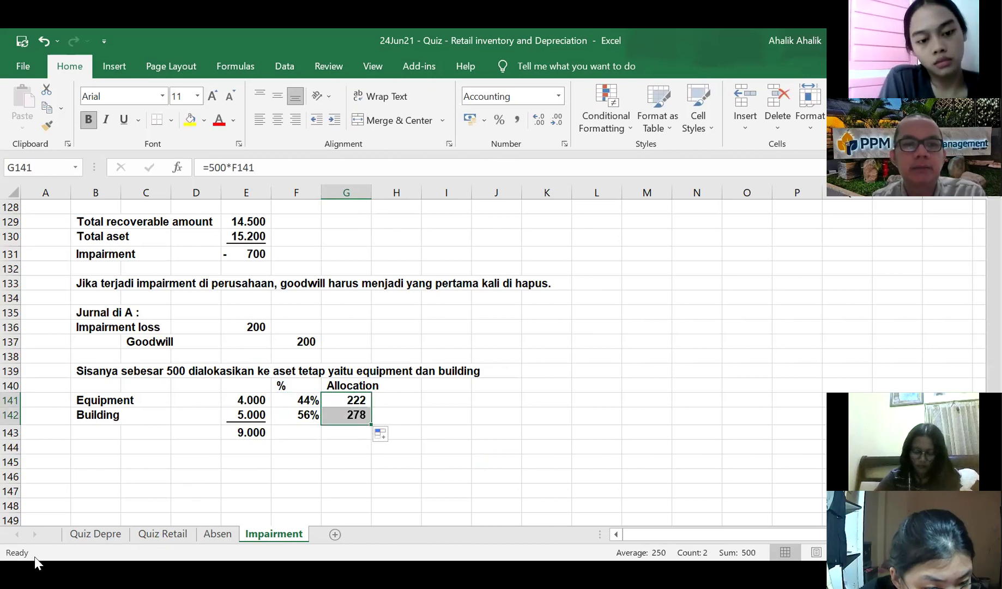
# - Enter the journal account "Impairment loss" in B145 and link the indented Equipment and Building accounts in C146:C147 to B141 and B142
pyautogui.click(87, 461)
pyautogui.write('Impai')
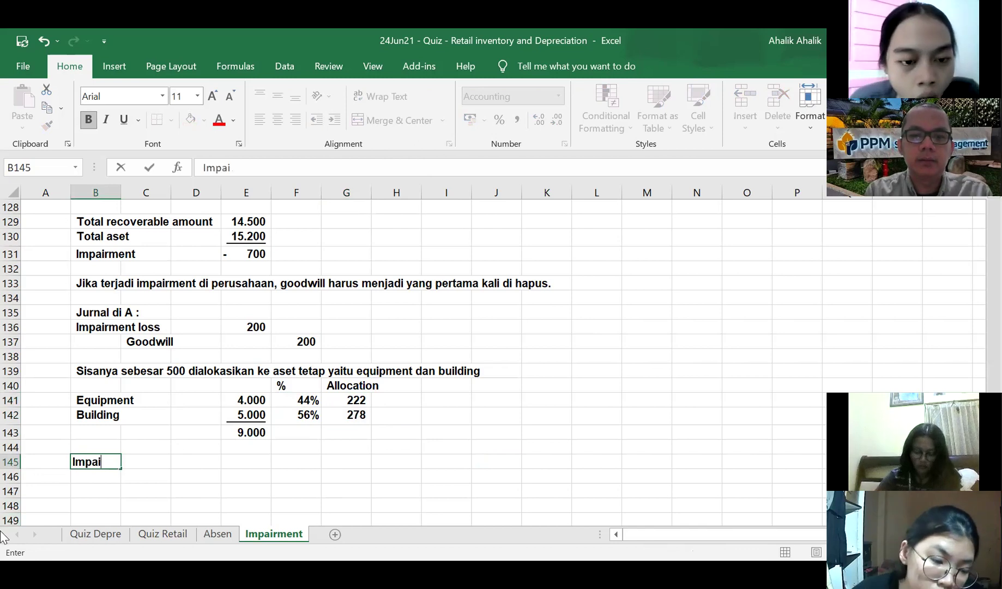
pyautogui.write('rment loss')
pyautogui.press('Return')
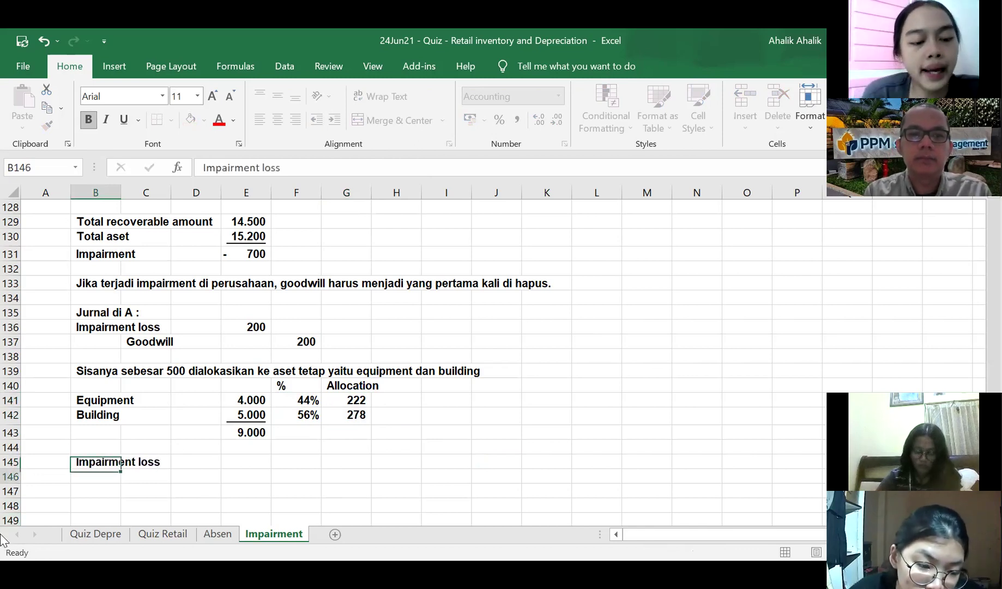
pyautogui.press('Right')
pyautogui.write('=')
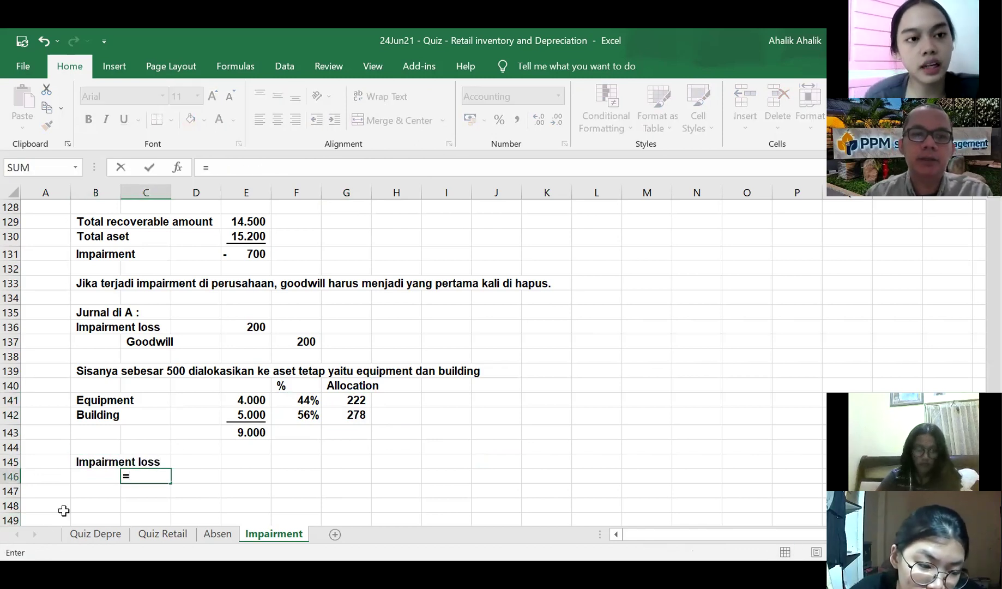
pyautogui.click(83, 398)
pyautogui.press('Return')
pyautogui.write('=')
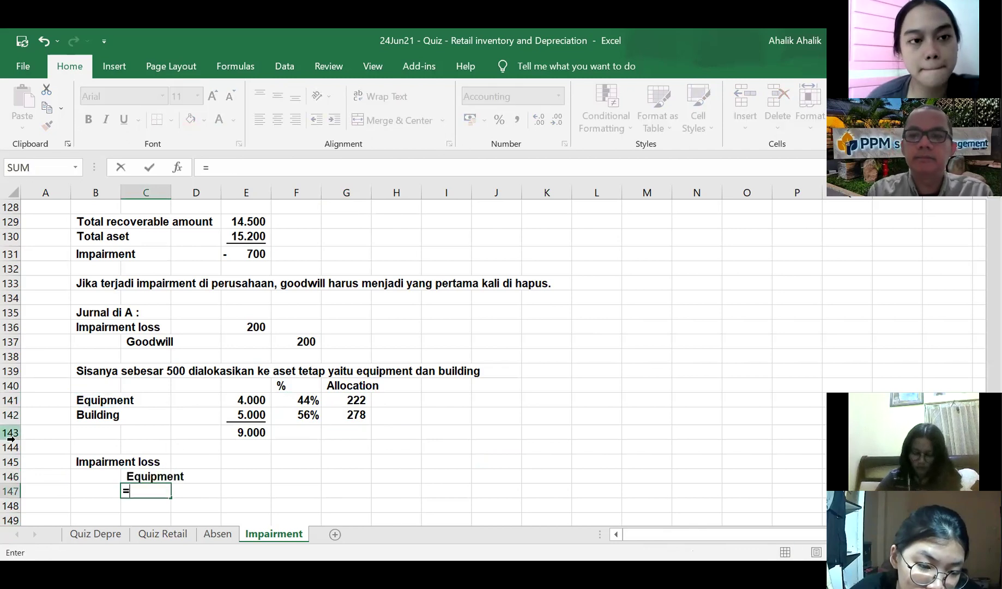
pyautogui.click(84, 418)
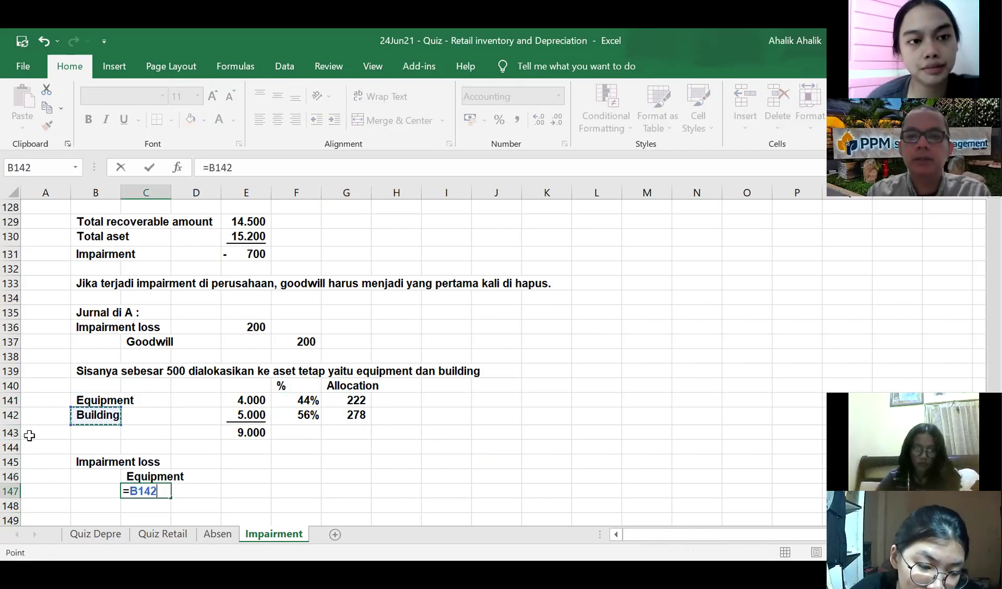
pyautogui.press('Return')
# - Record 500 as the Impairment loss debit in E145 and link the credits in F146 and F147 to allocations G141 and G142
pyautogui.click(256, 462)
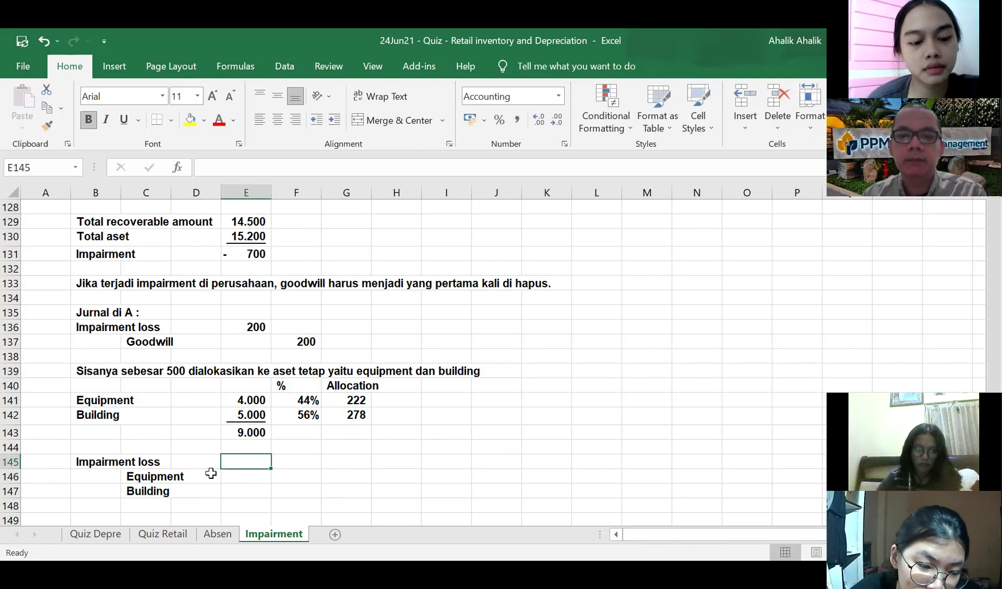
pyautogui.write('500')
pyautogui.press('Return')
pyautogui.press('Right')
pyautogui.write('=')
pyautogui.click(357, 402)
pyautogui.press('Return')
pyautogui.write('=')
pyautogui.click(357, 416)
pyautogui.press('Return')
# - Save the workbook
pyautogui.click(497, 433)
pyautogui.click(638, 518)
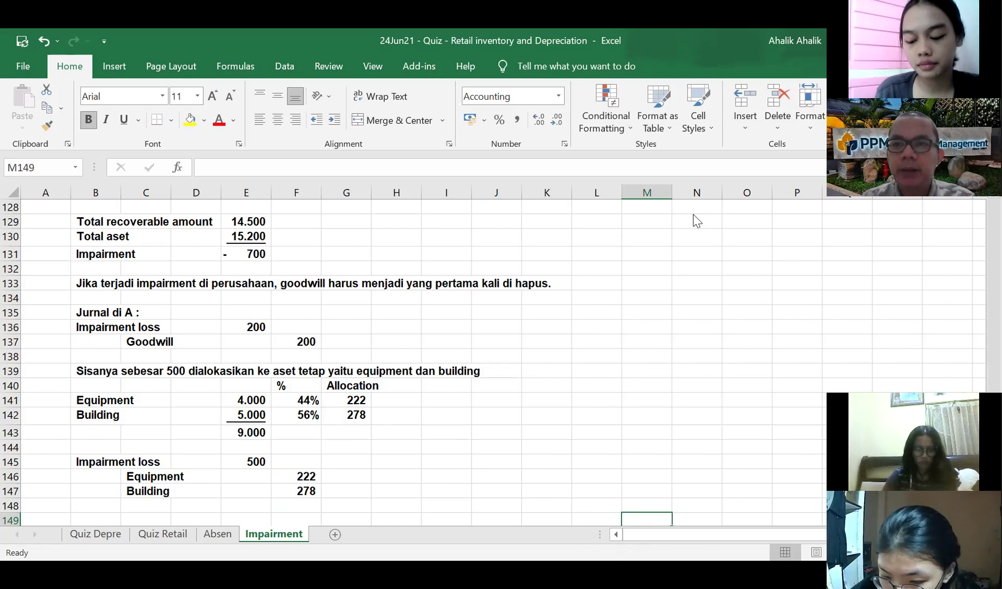
pyautogui.click(555, 446)
pyautogui.click(23, 66)
pyautogui.click(90, 241)
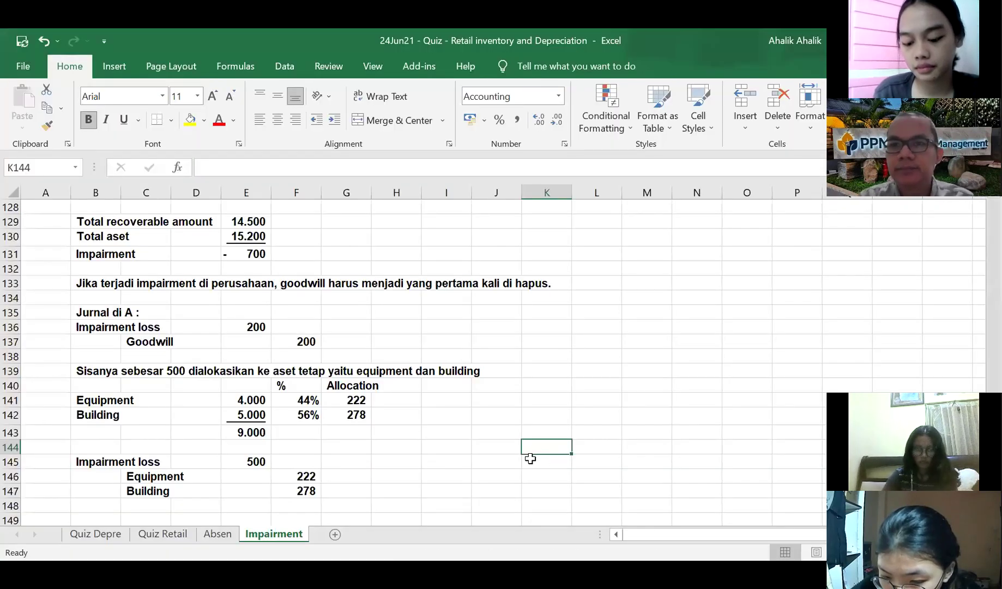